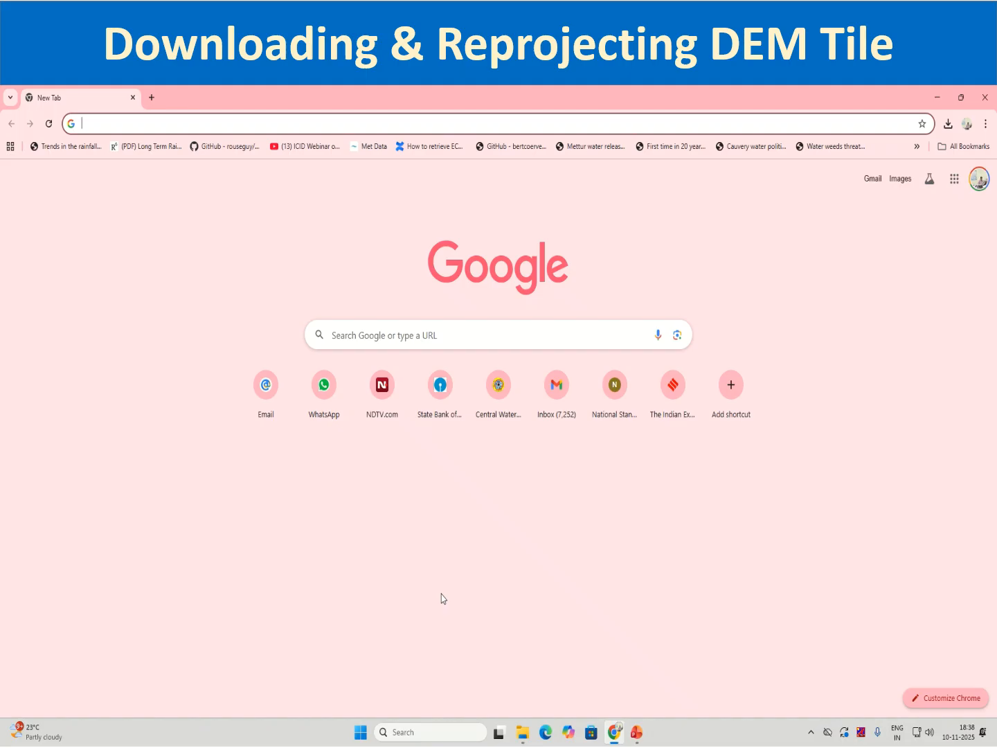
Search the web for usgs earth explorer and open the EarthExplorer site at earthexplorer.usgs.gov.
text(u)
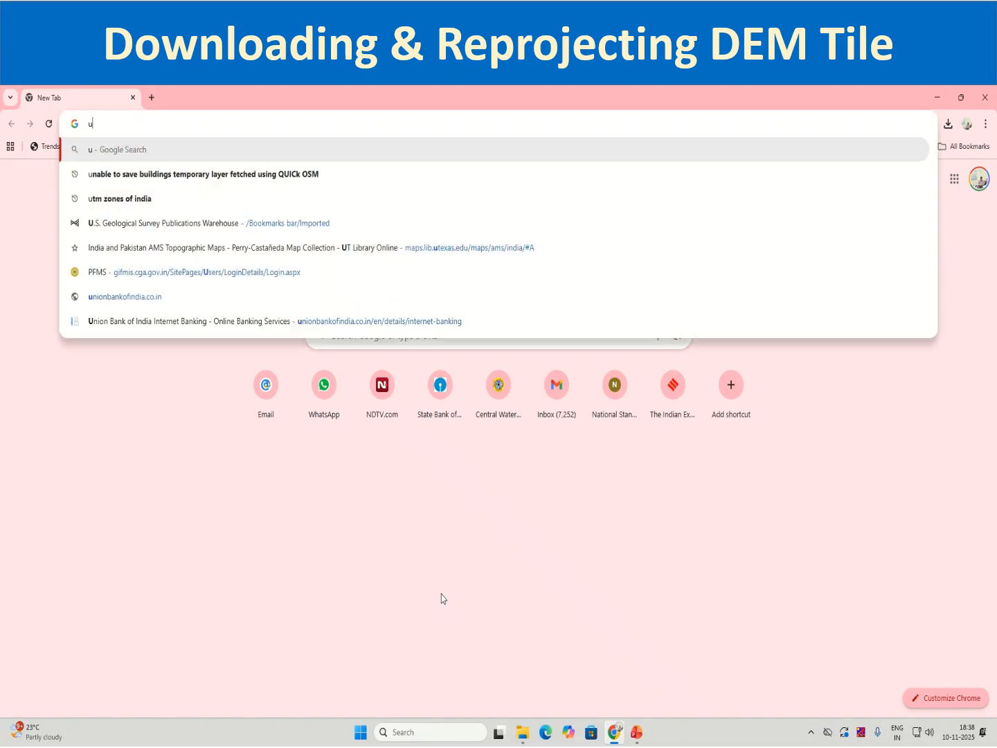
text(sgs earth explor)
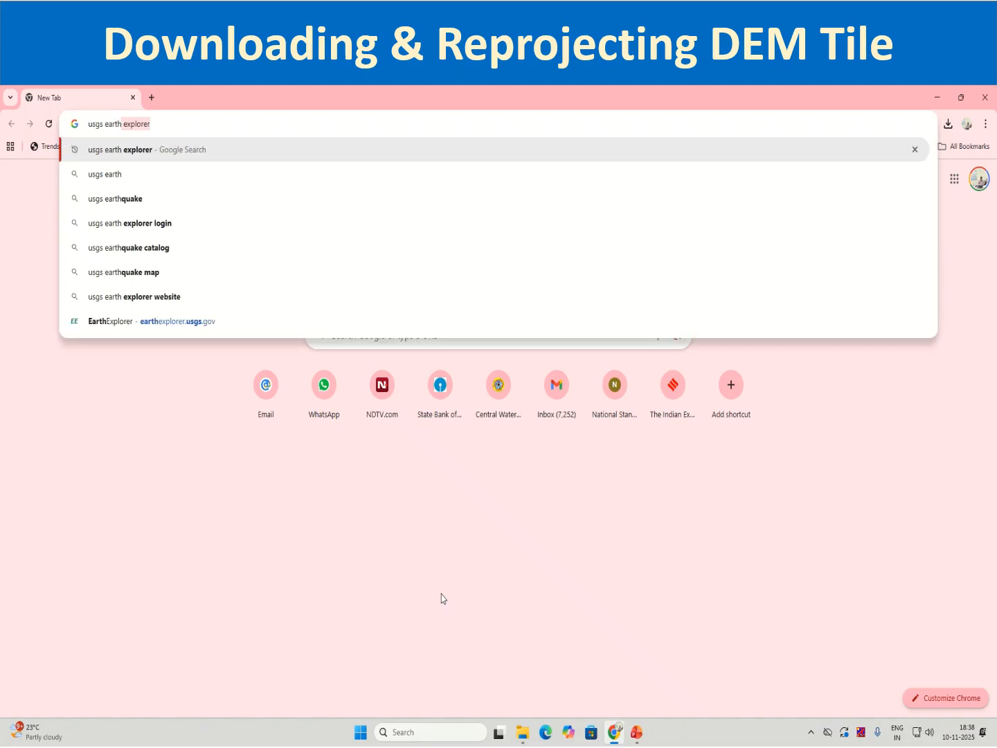
text(er)
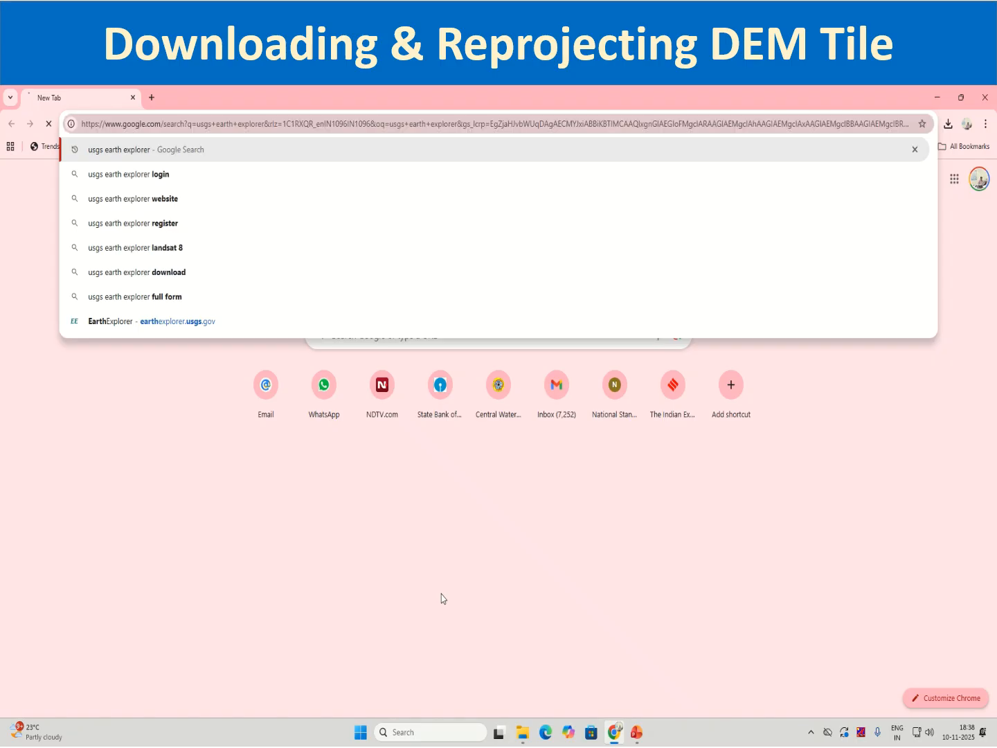
key(Return)
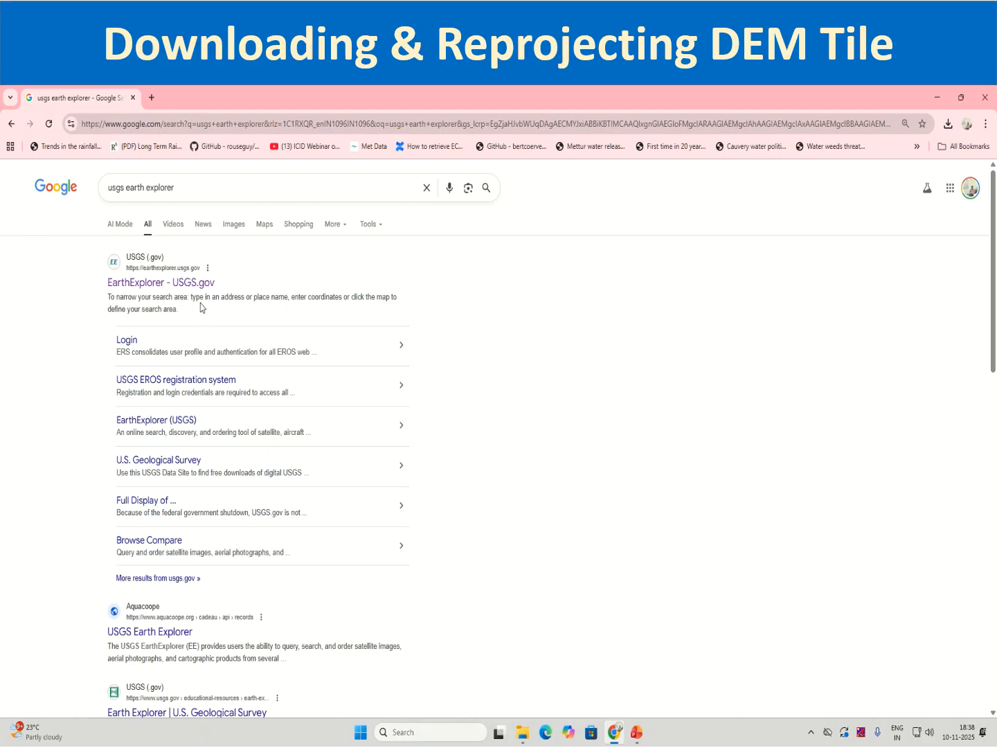
click(201, 284)
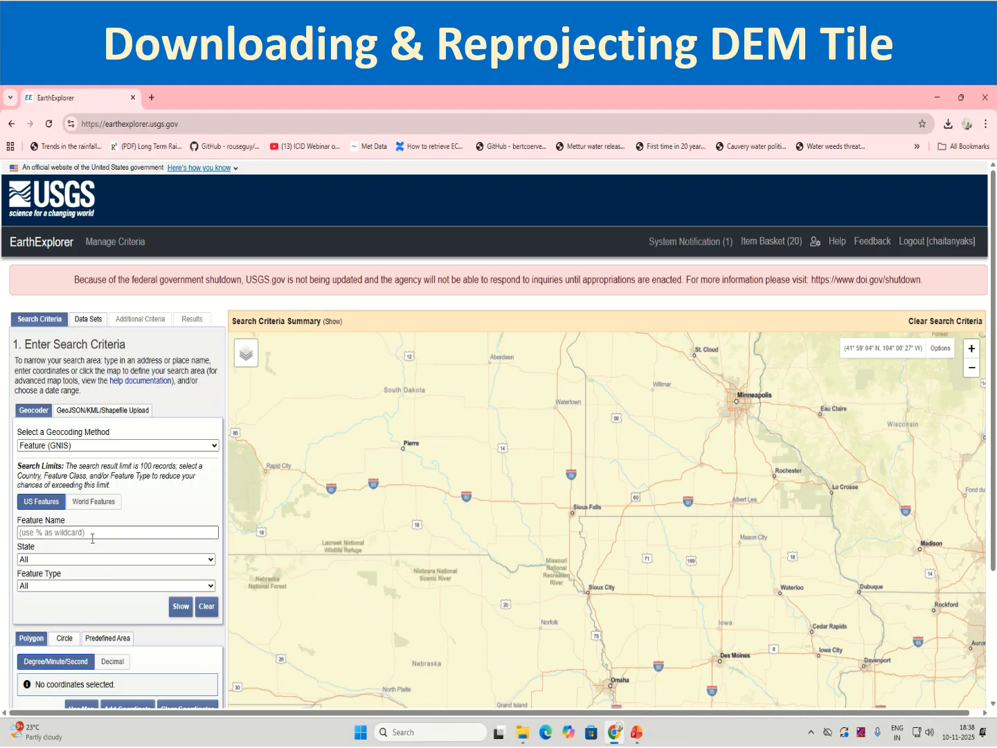
Set the geocoding method to Address/Place (Google) and look up Pune.
scroll(103, 538, down, 1)
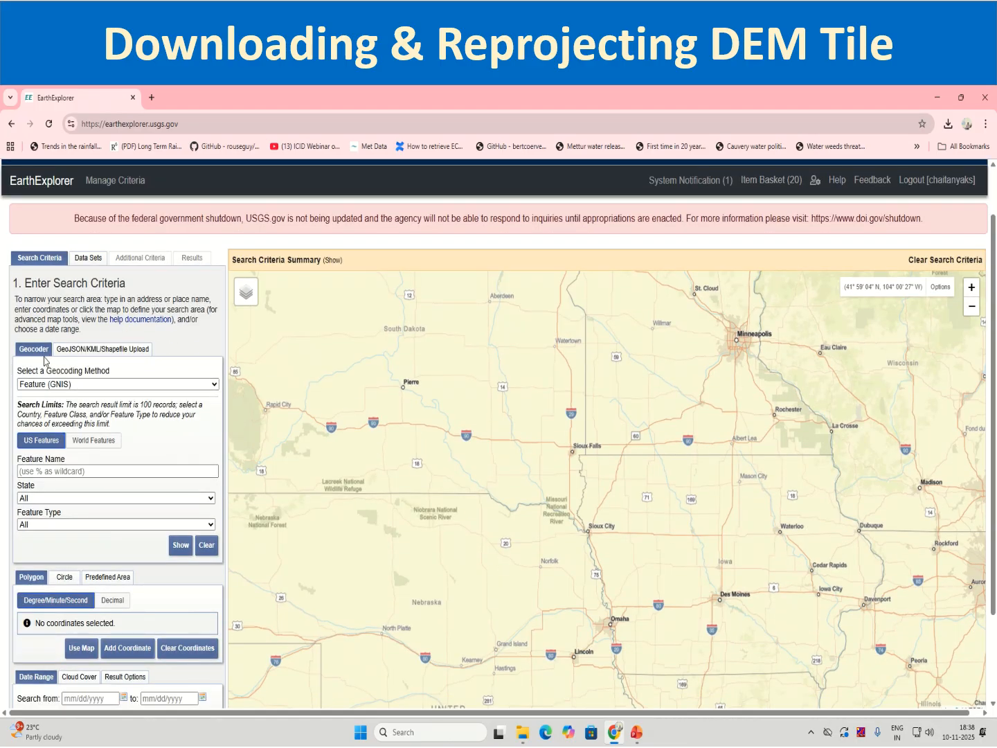
click(47, 385)
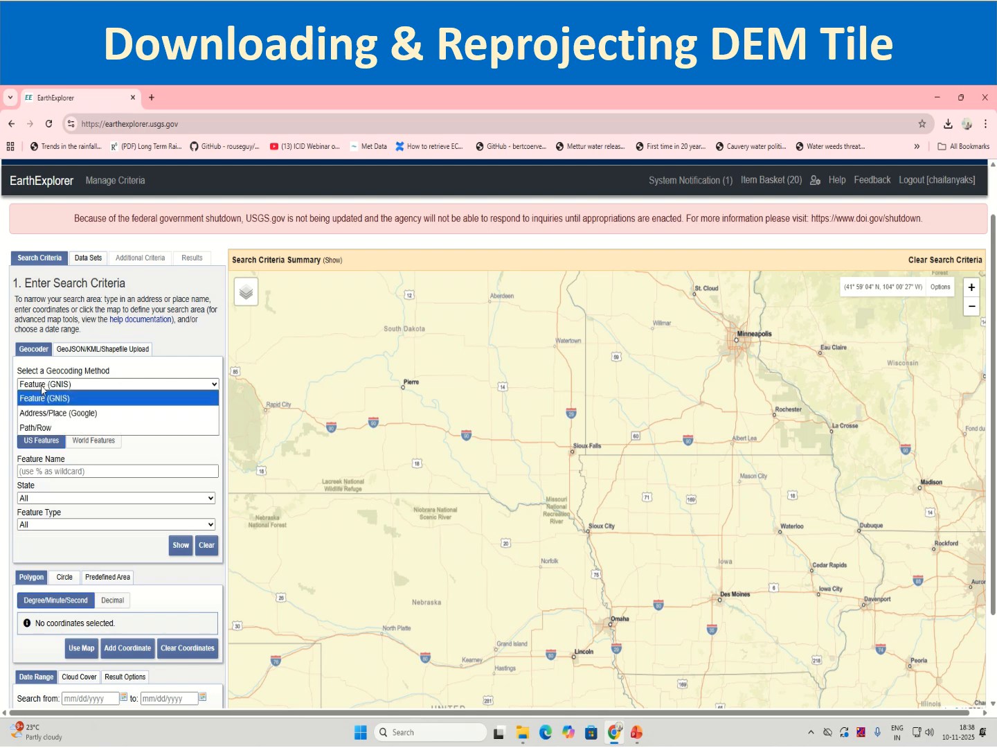
click(69, 398)
click(54, 386)
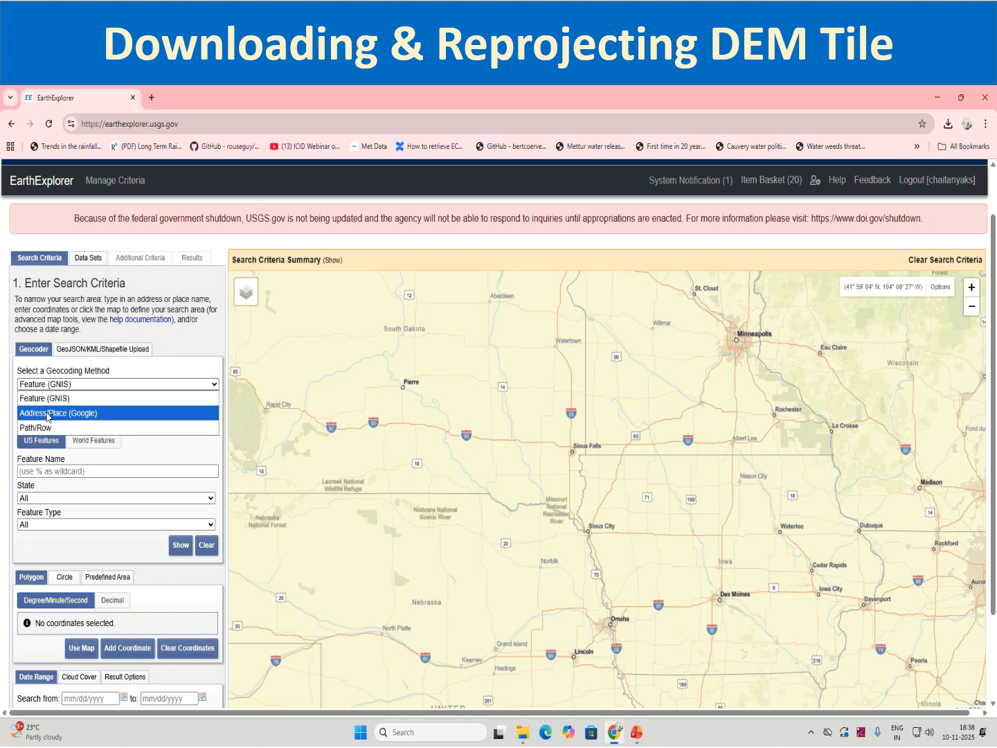
click(47, 414)
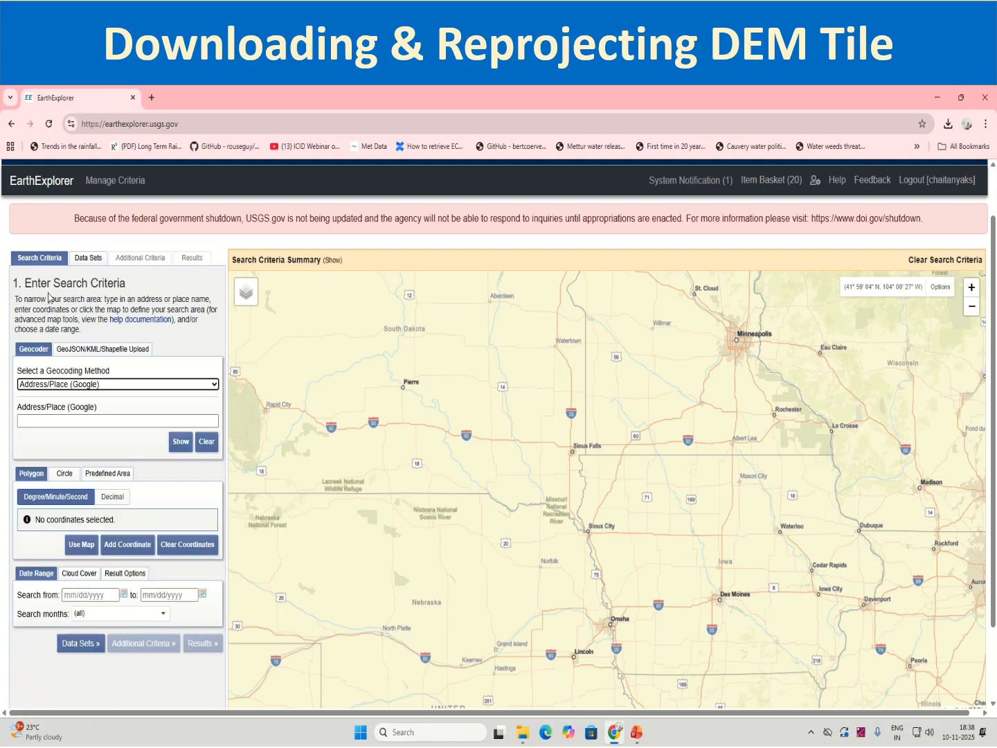
click(54, 418)
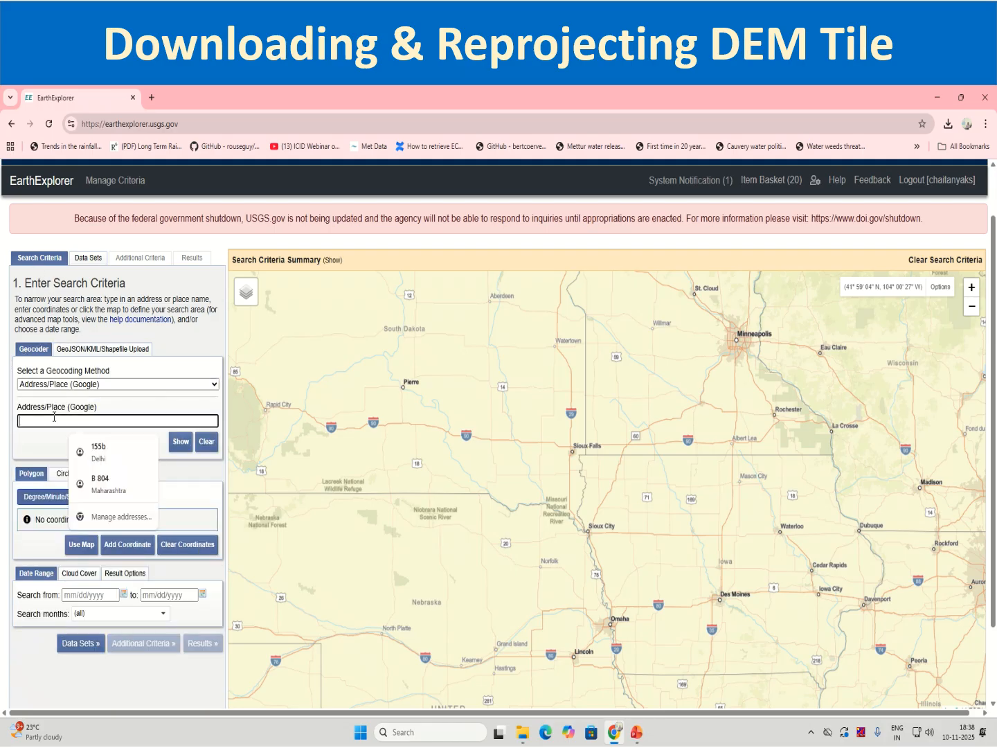
text(Pune)
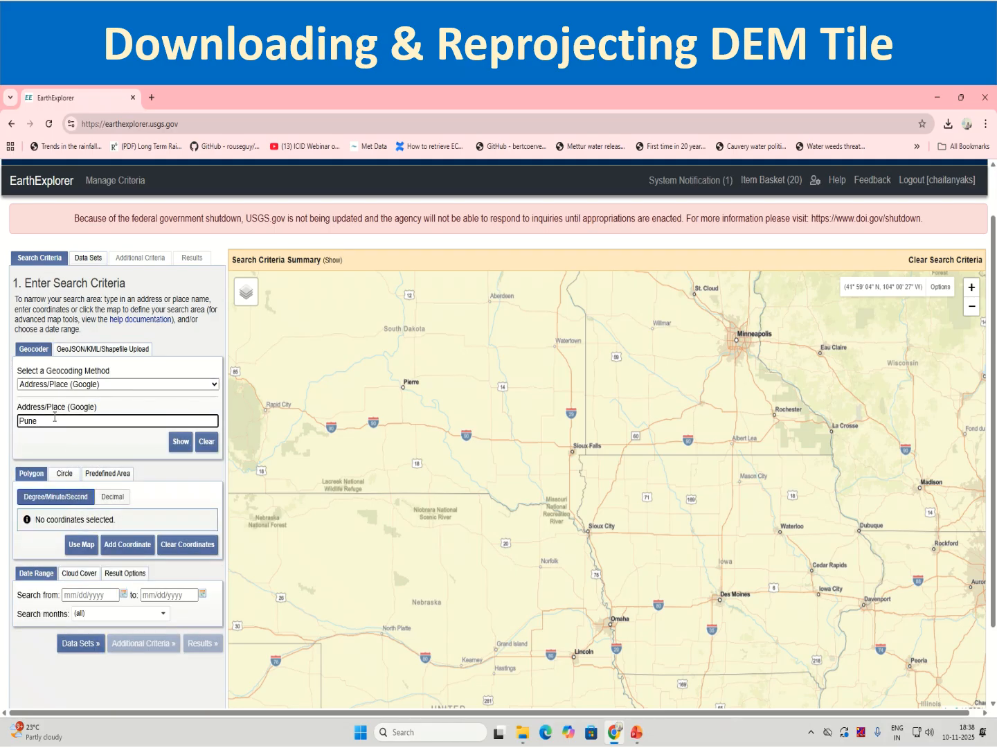
click(174, 449)
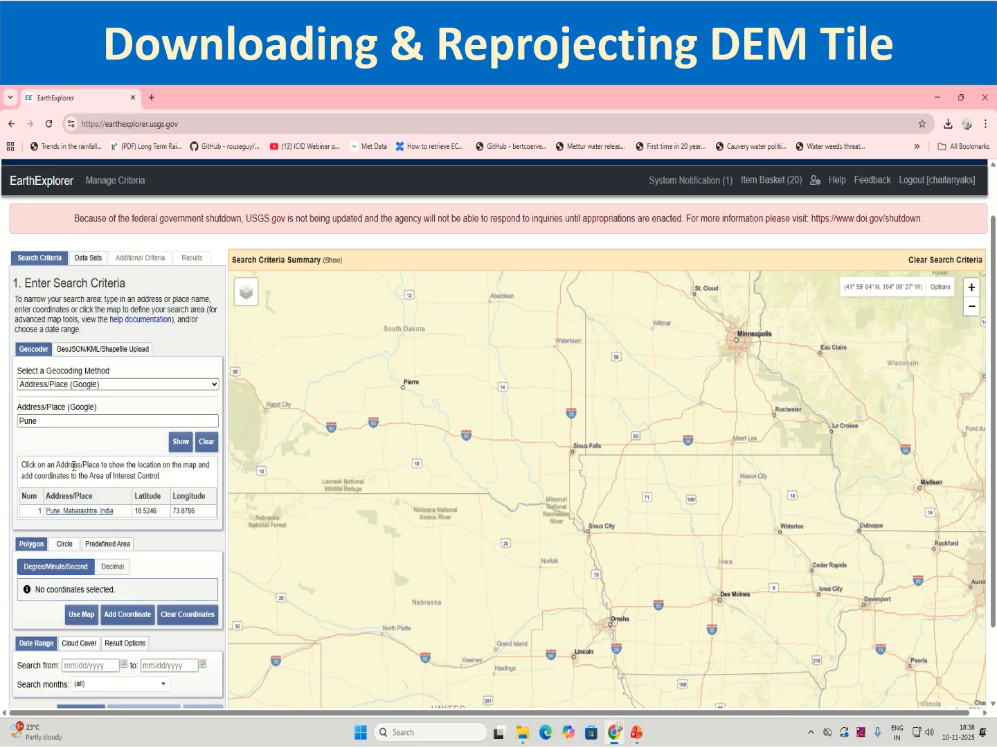
Choose Pune, Maharashtra, India from the geocoder matches as the search area coordinate.
scroll(74, 466, down, 1)
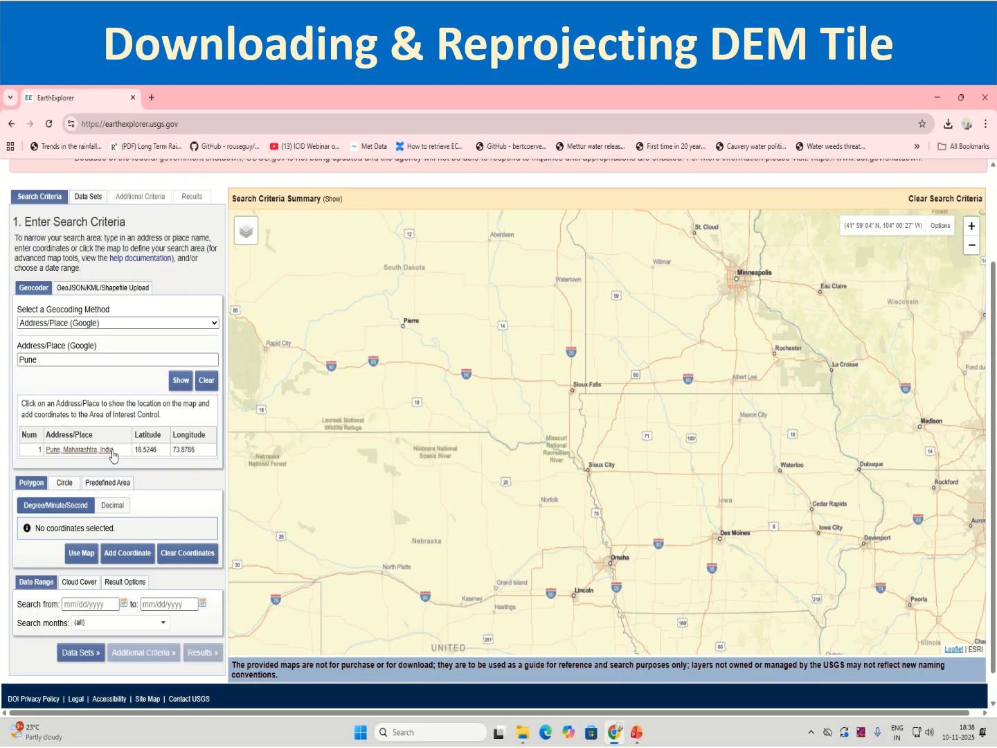
double_click(145, 449)
double_click(183, 449)
click(82, 450)
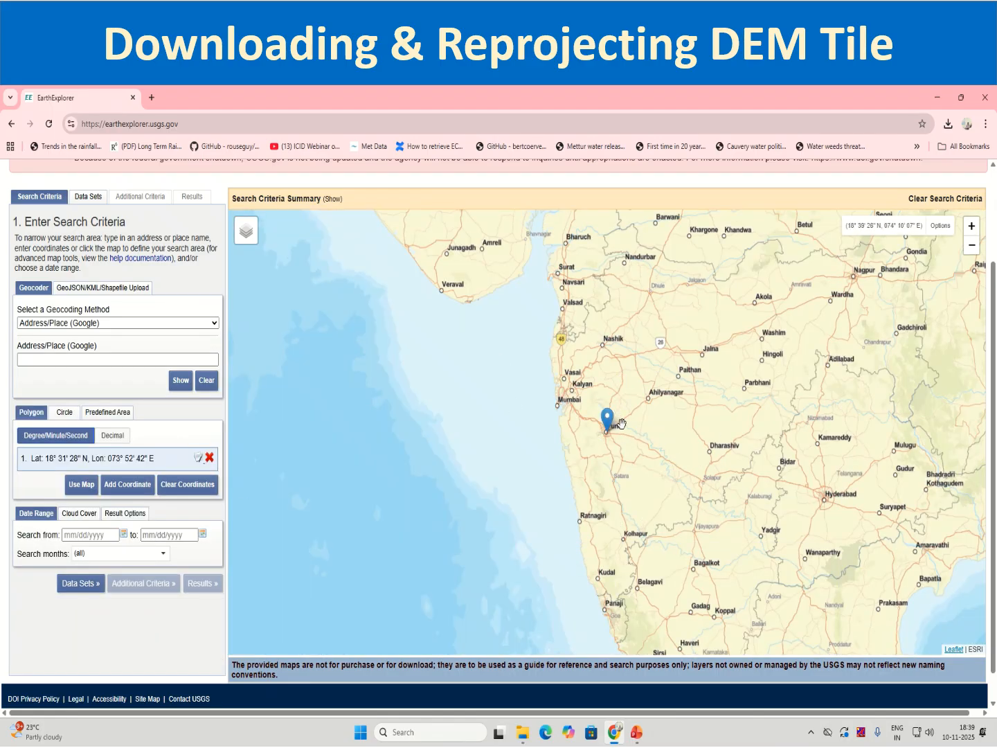
scroll(596, 425, up, 1)
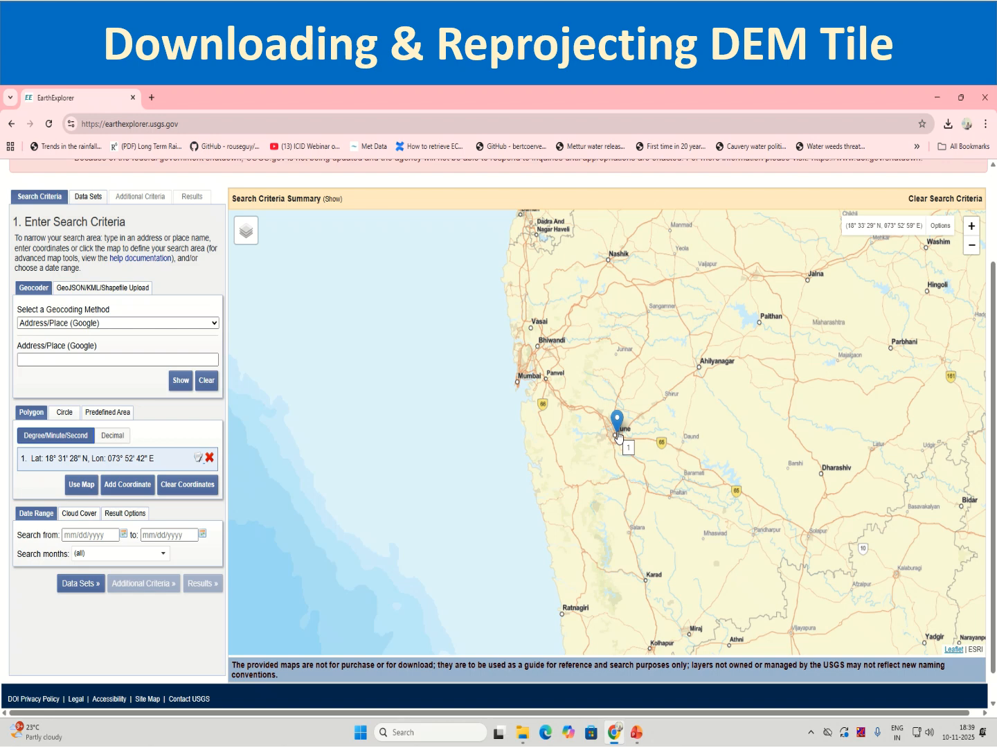
scroll(83, 582, up, 2)
scroll(78, 584, down, 1)
Select the SRTM 1 Arc-Second Global data set under Digital Elevation and list its search results.
scroll(78, 583, down, 2)
click(89, 558)
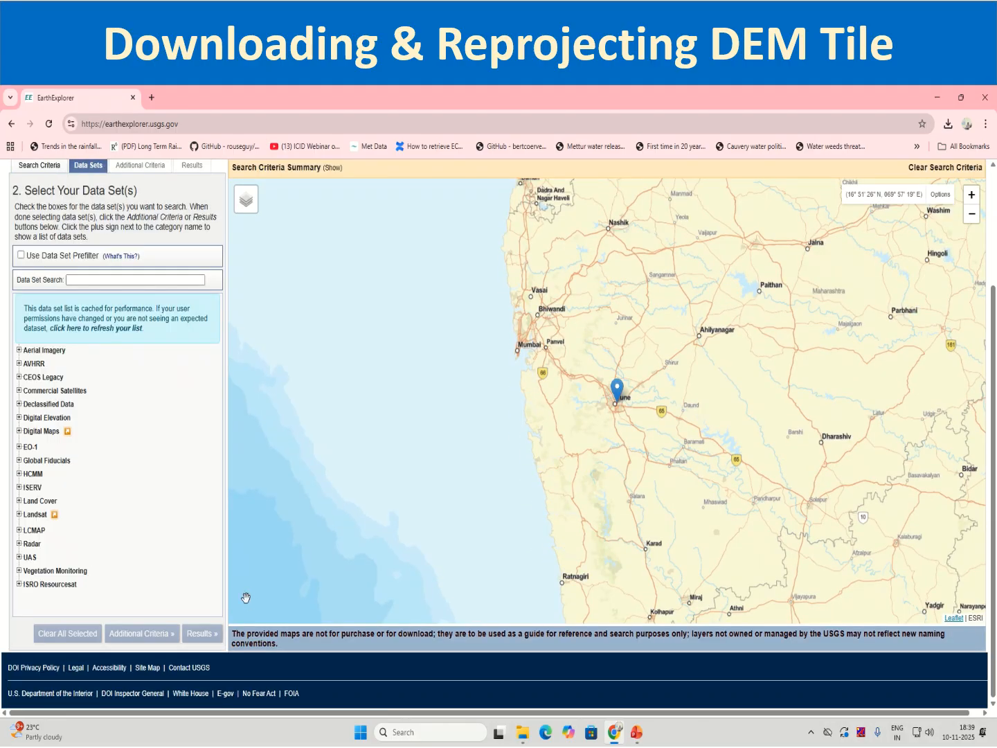
scroll(129, 561, up, 2)
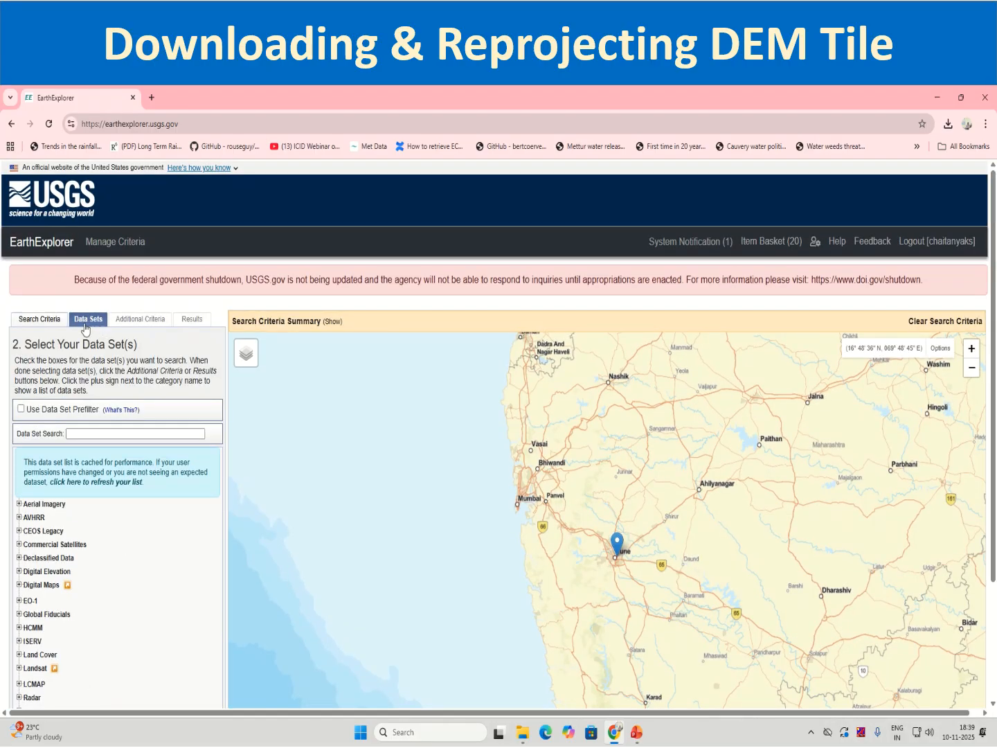
scroll(83, 502, down, 2)
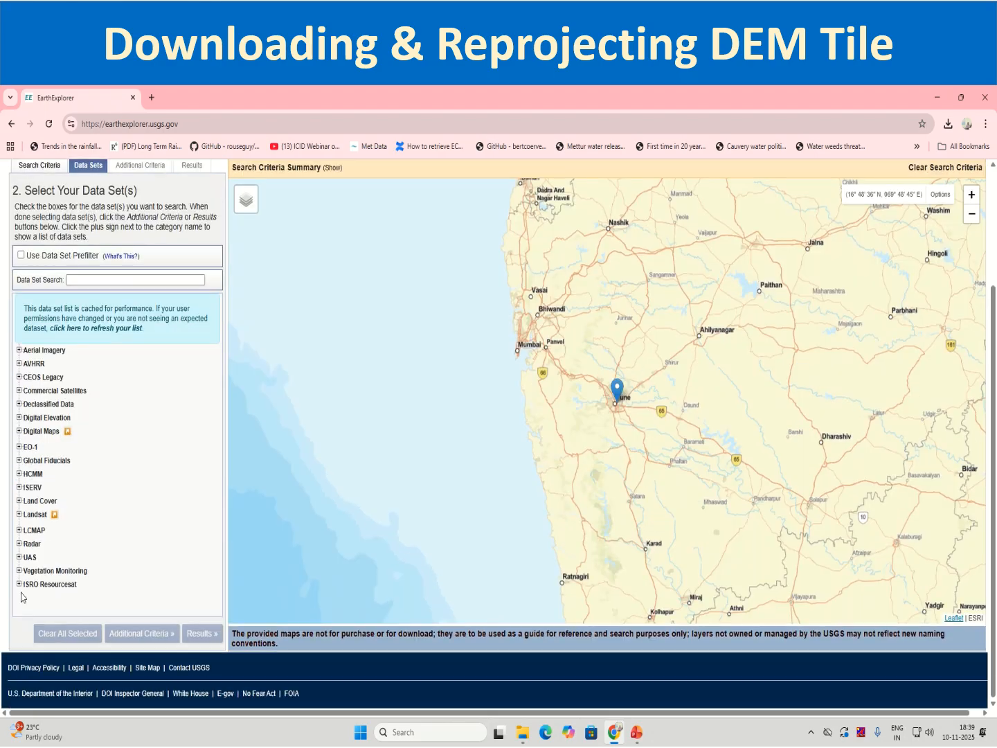
click(19, 418)
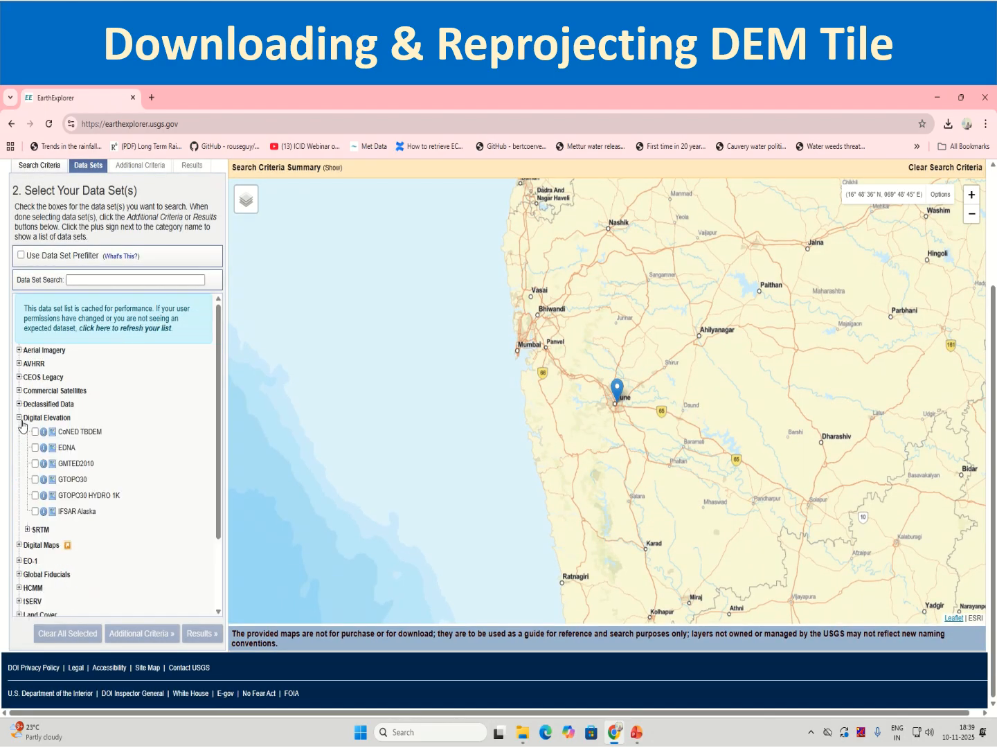
click(28, 530)
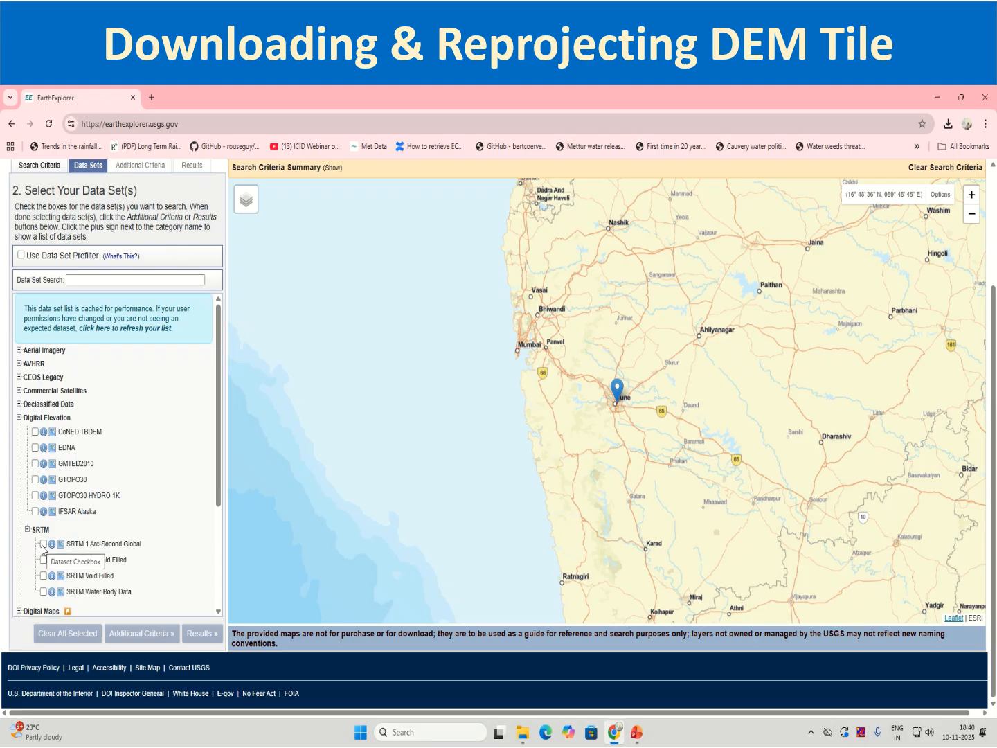
click(42, 545)
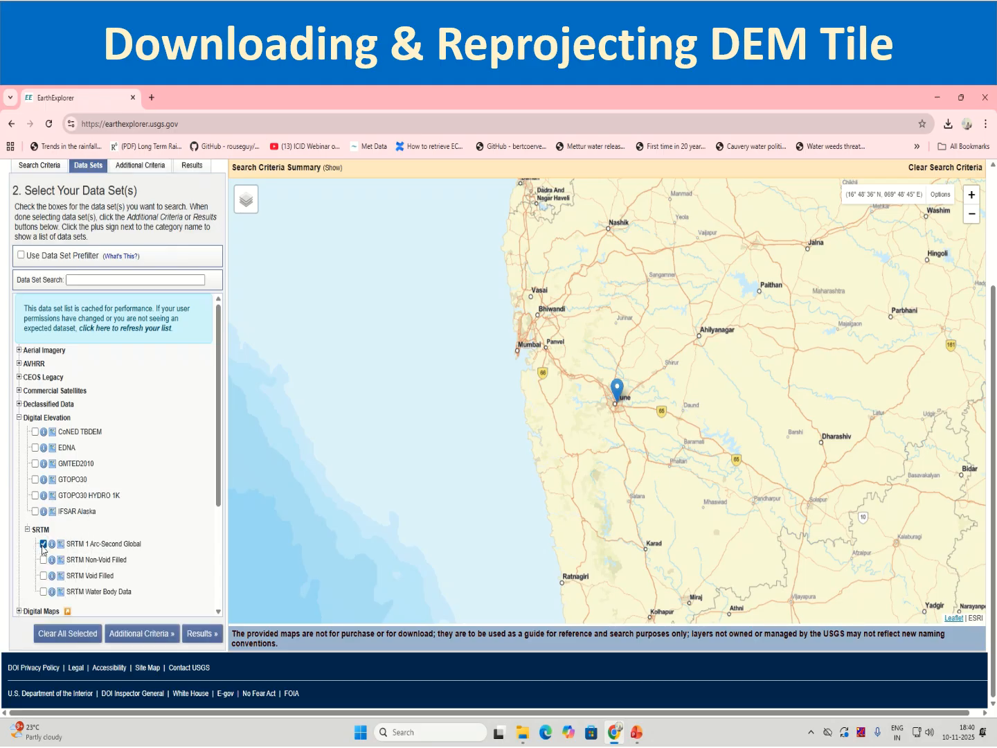
click(192, 634)
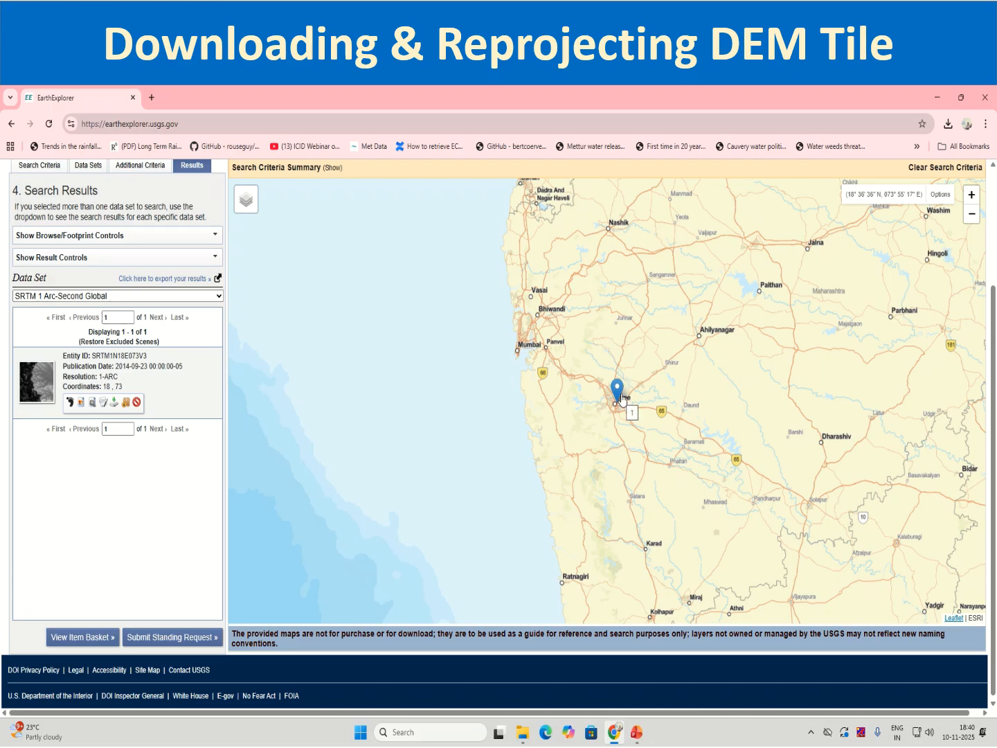
Show the footprint of the SRTM tile on the map and check its coverage around Pune.
click(70, 403)
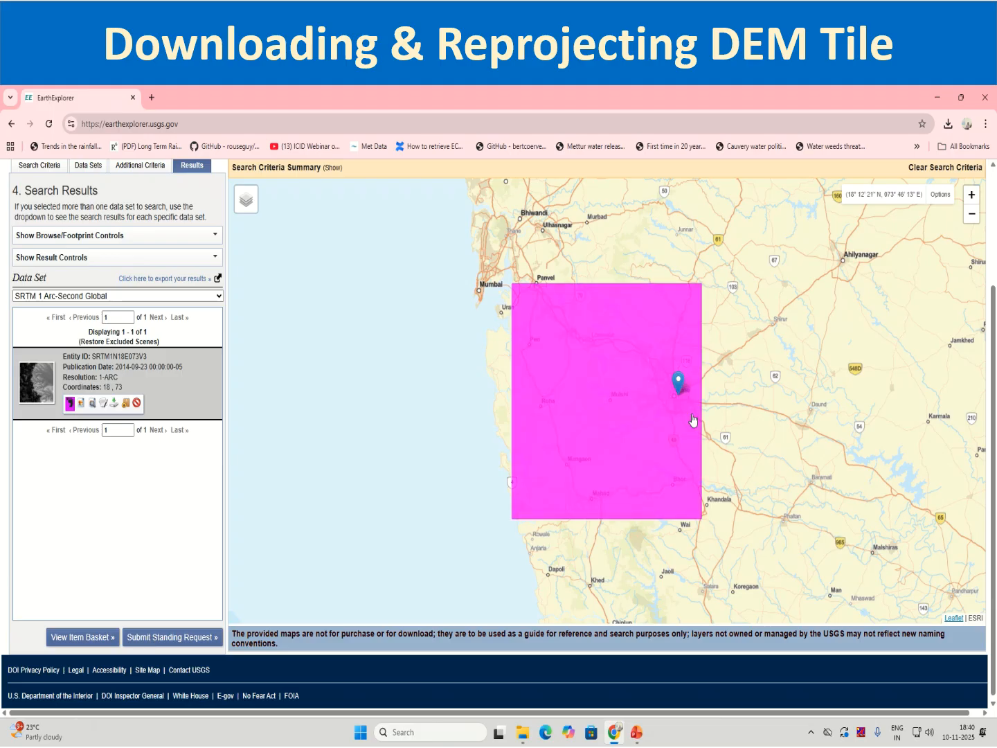
scroll(692, 454, up, 1)
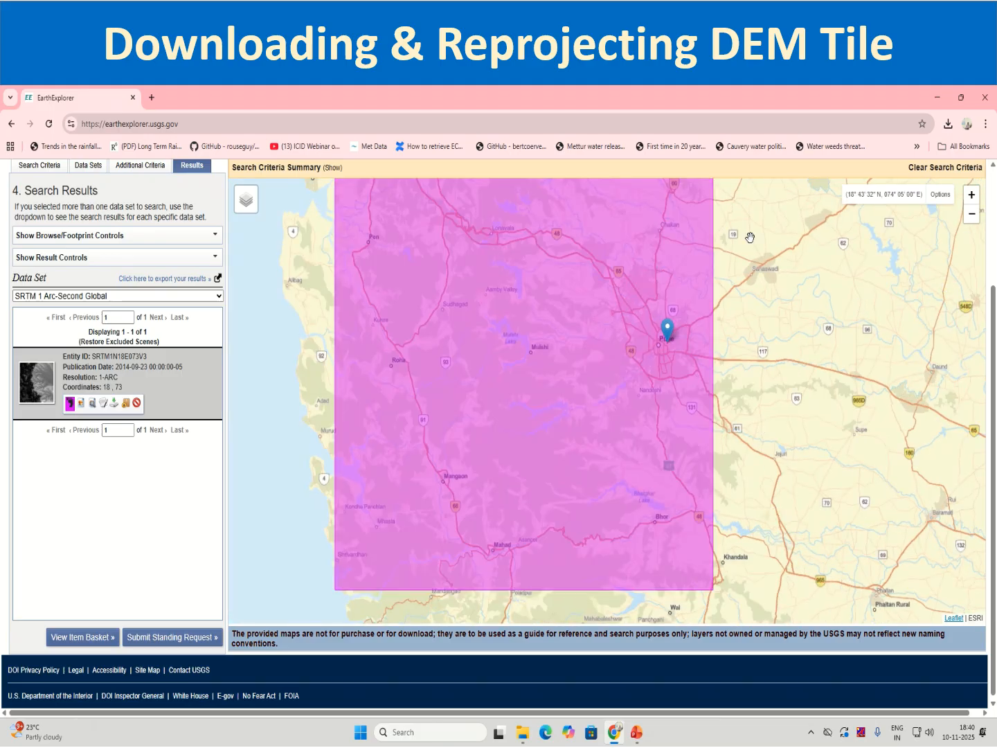
scroll(666, 356, down, 1)
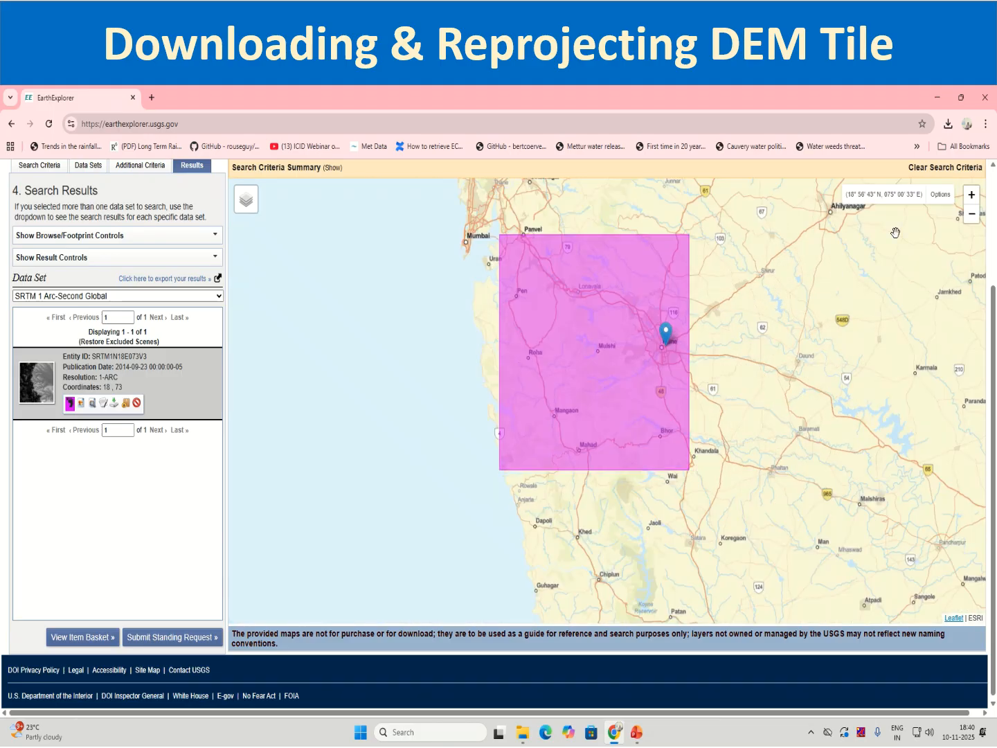
Try The National Map and USA Topographic as the base layer beneath the tile footprint.
click(260, 208)
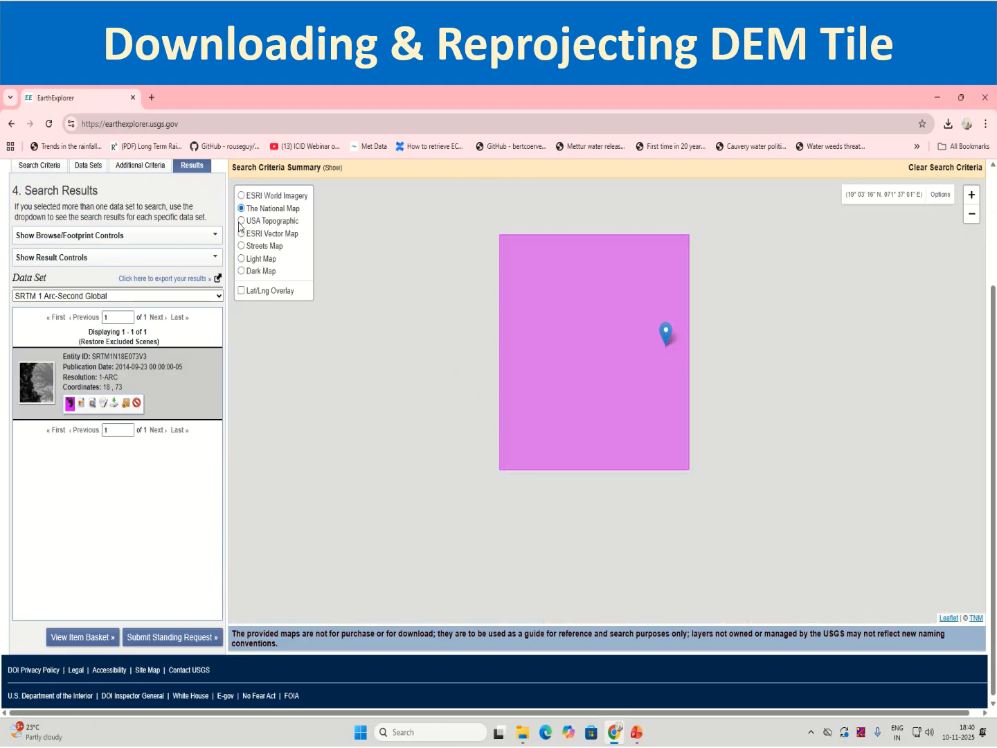
click(241, 221)
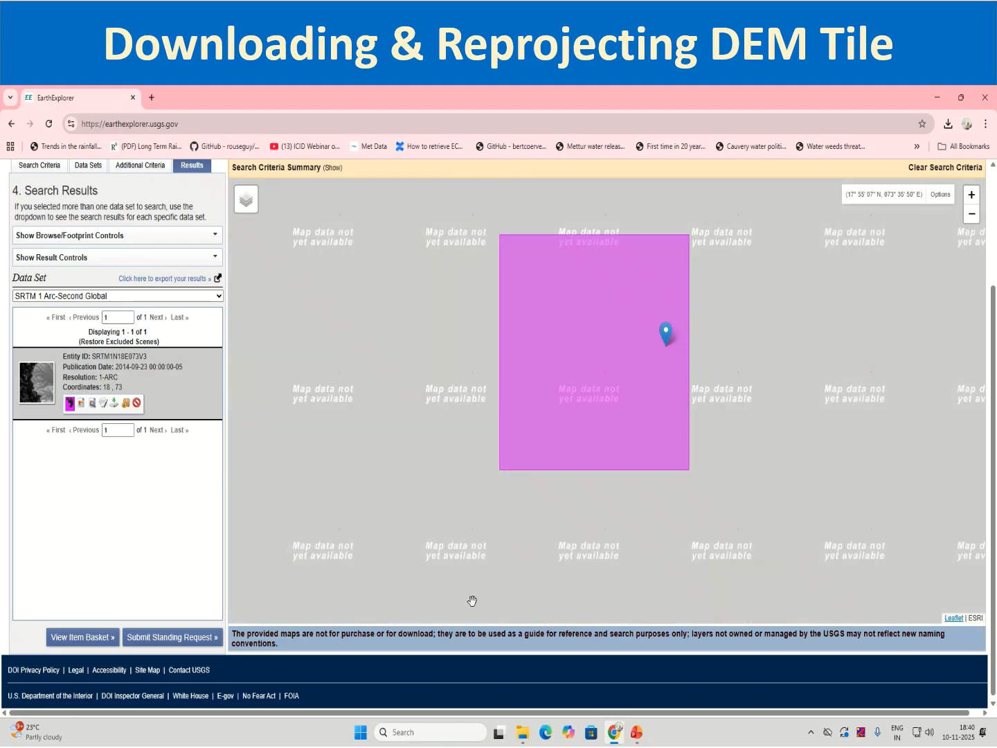
scroll(412, 453, down, 1)
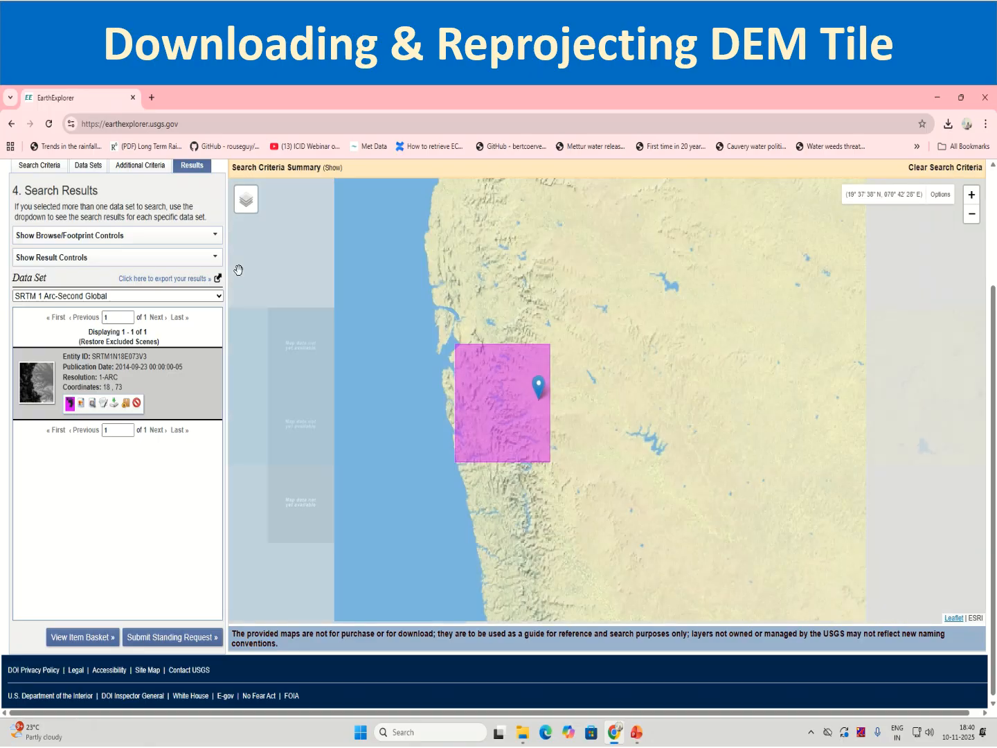
scroll(456, 374, up, 2)
Set the map's base layer to ESRI World Imagery.
mouse_move(250, 216)
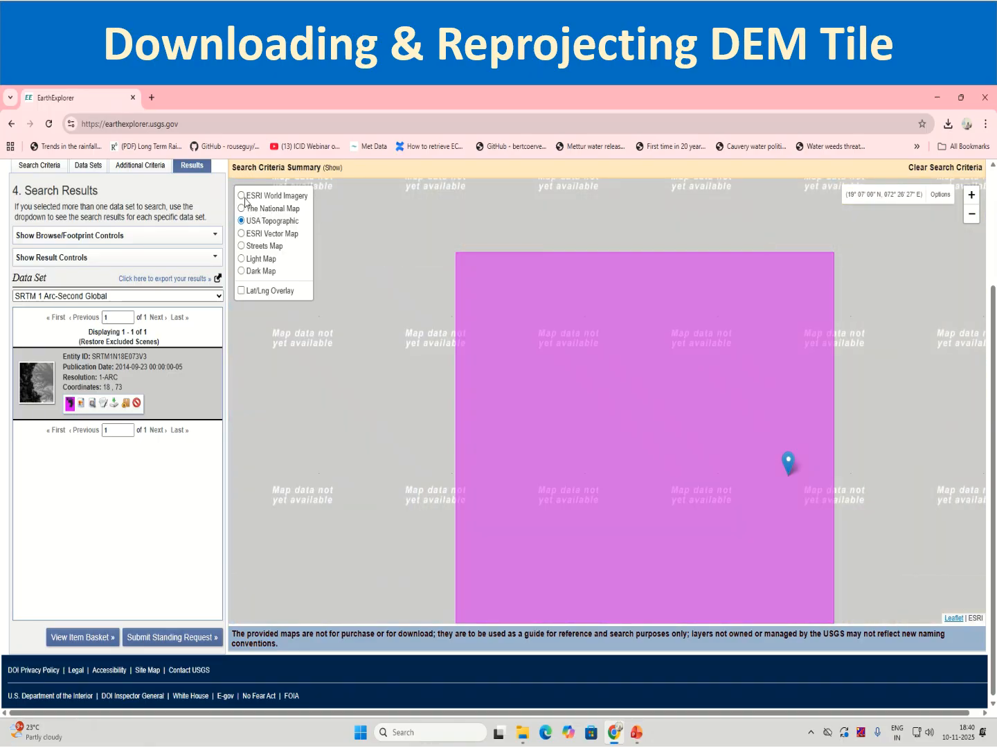
click(242, 196)
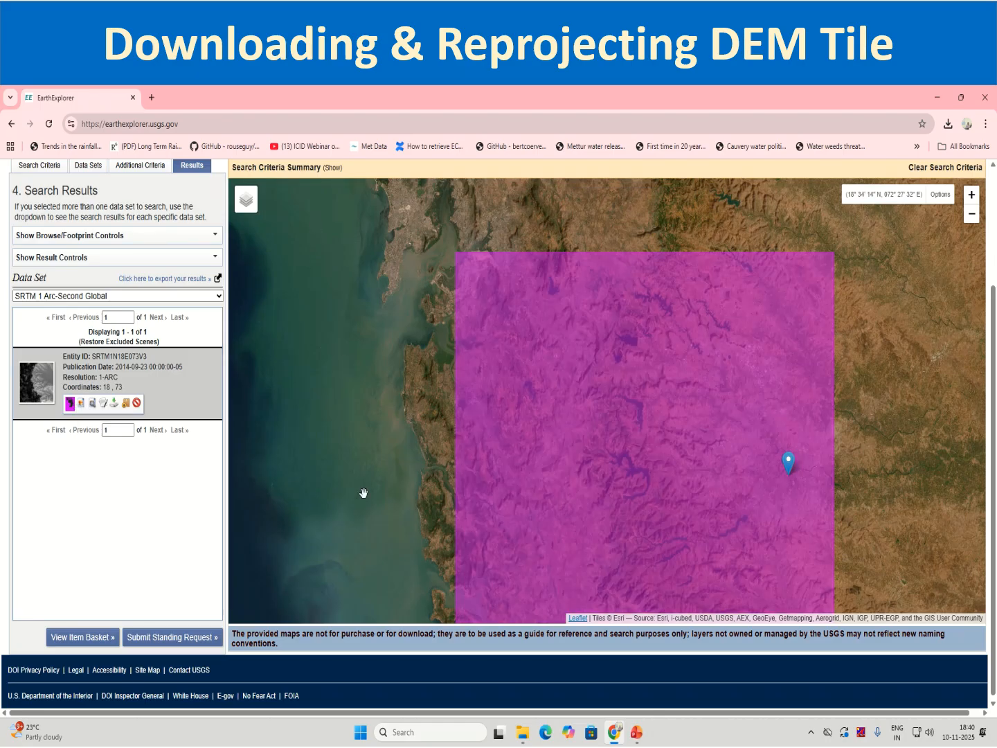
scroll(479, 524, down, 1)
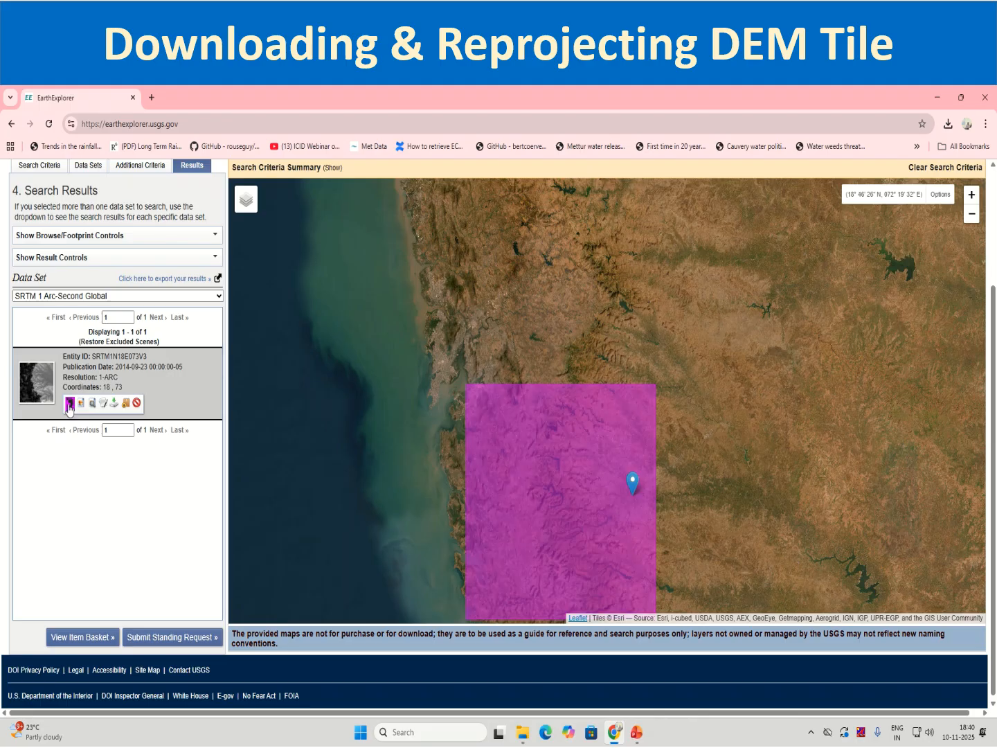
Toggle the SRTM tile's footprint off, on and off again to examine the satellite imagery near Pune.
click(69, 404)
scroll(549, 557, up, 2)
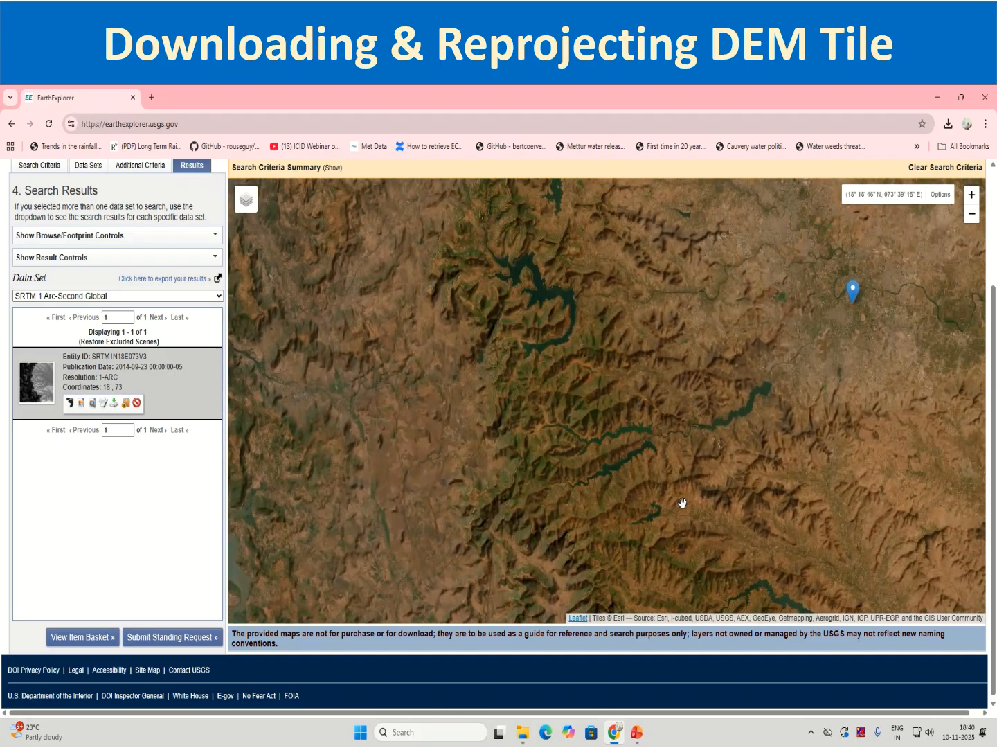
drag(680, 508, 594, 425)
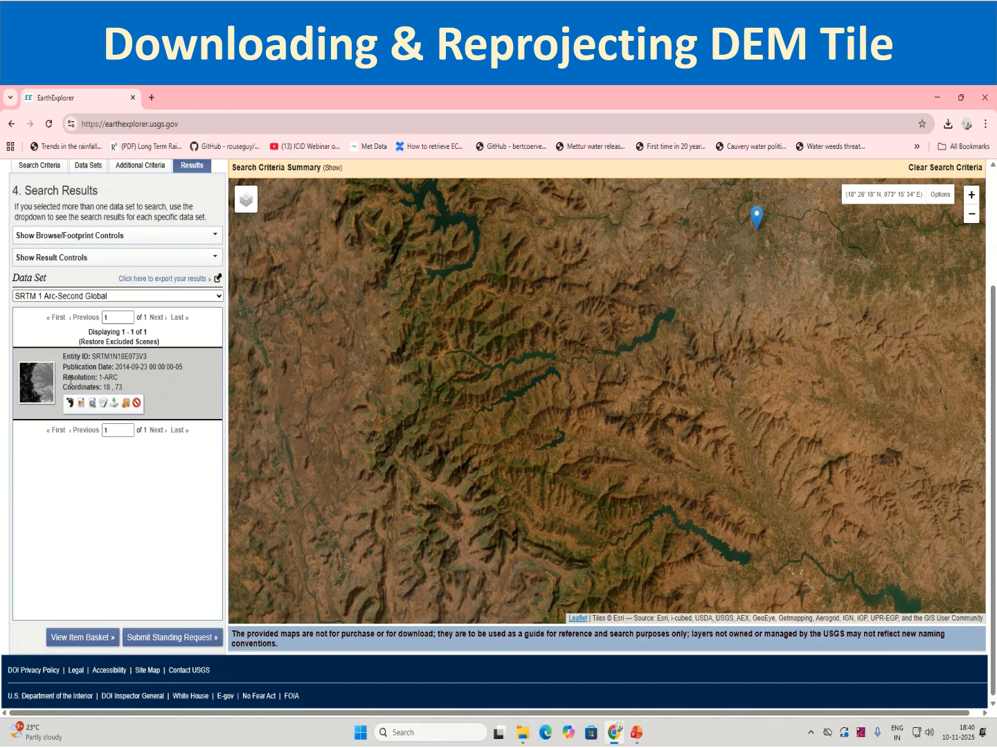
click(70, 404)
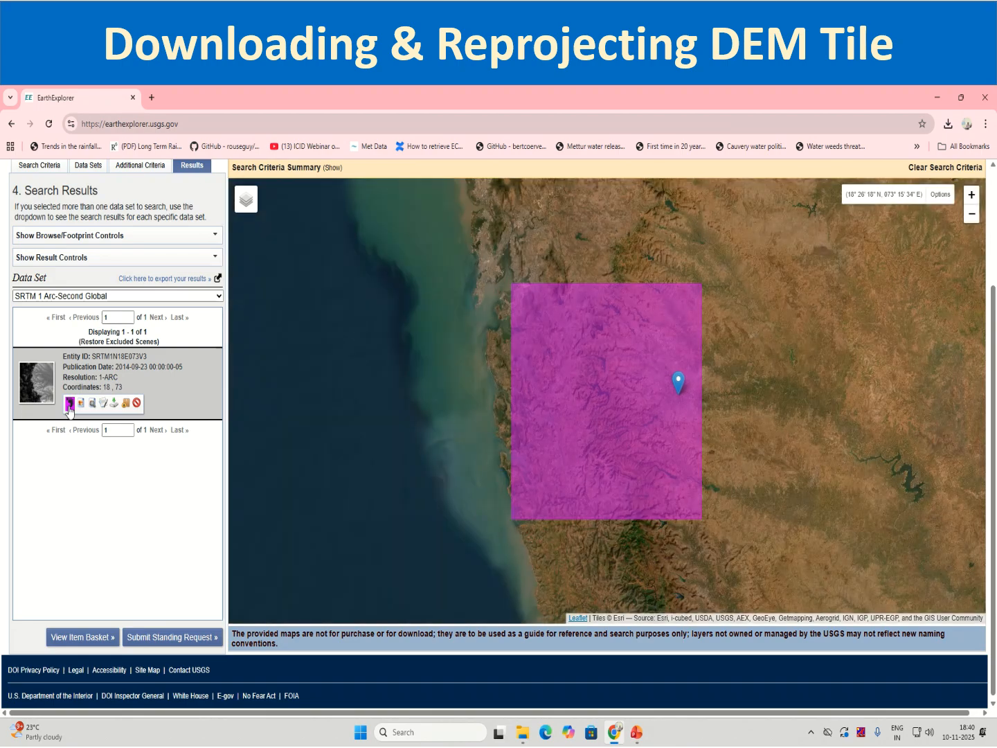
click(70, 407)
scroll(659, 414, up, 3)
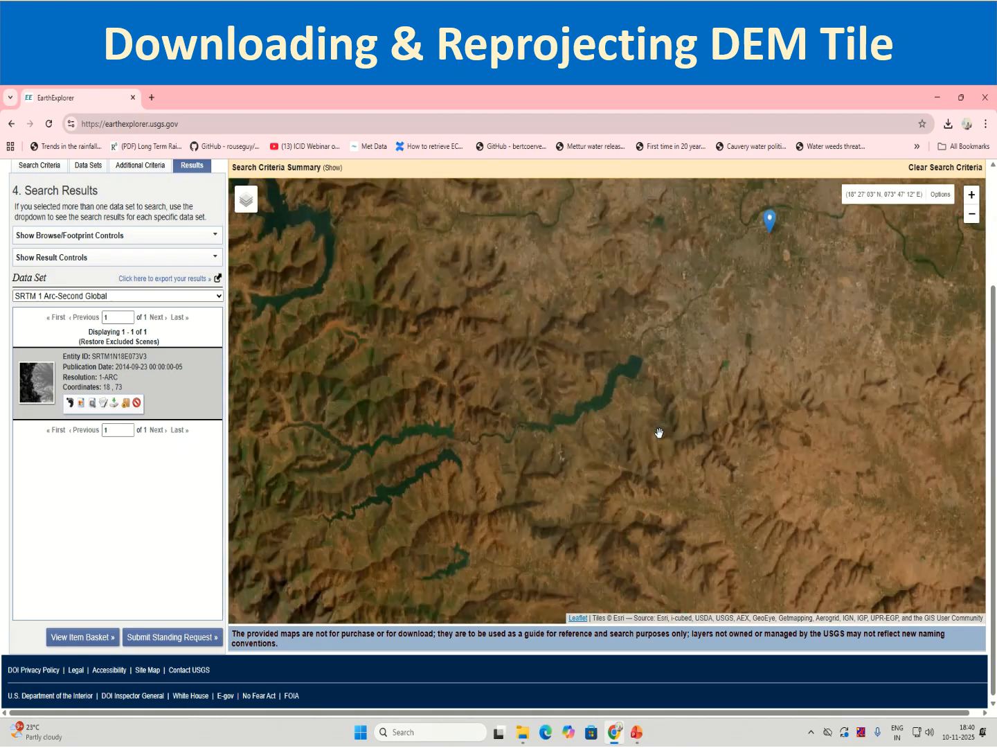
Examine the reservoirs and hills southwest of Pune on the satellite imagery and check them against the SRTM tile's footprint.
scroll(640, 339, up, 2)
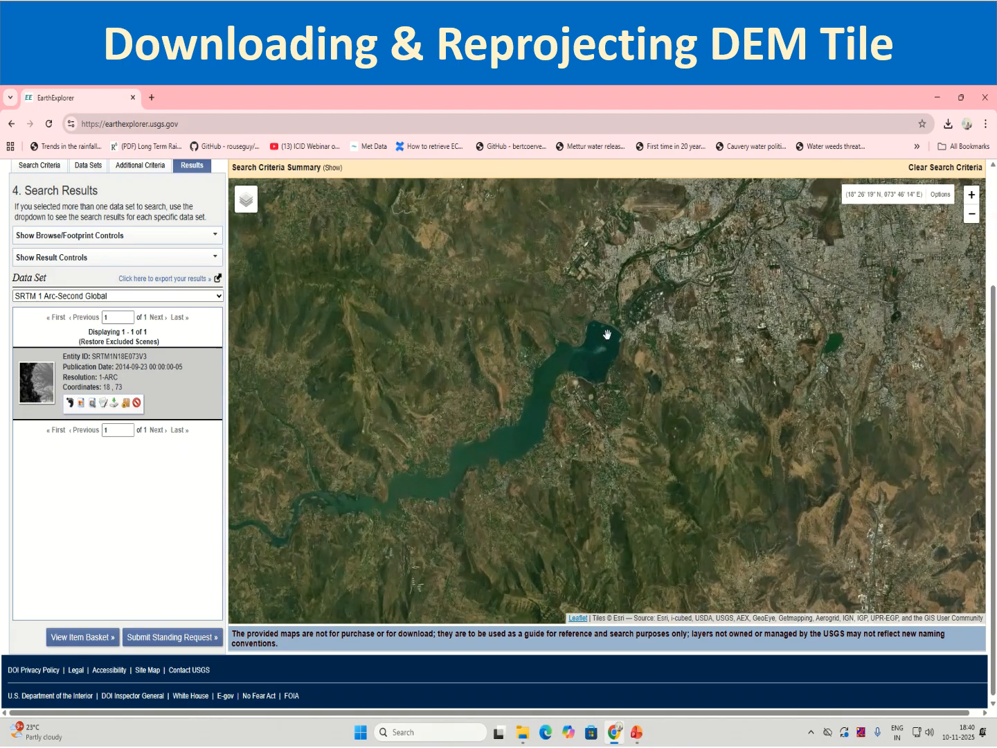
scroll(602, 331, up, 1)
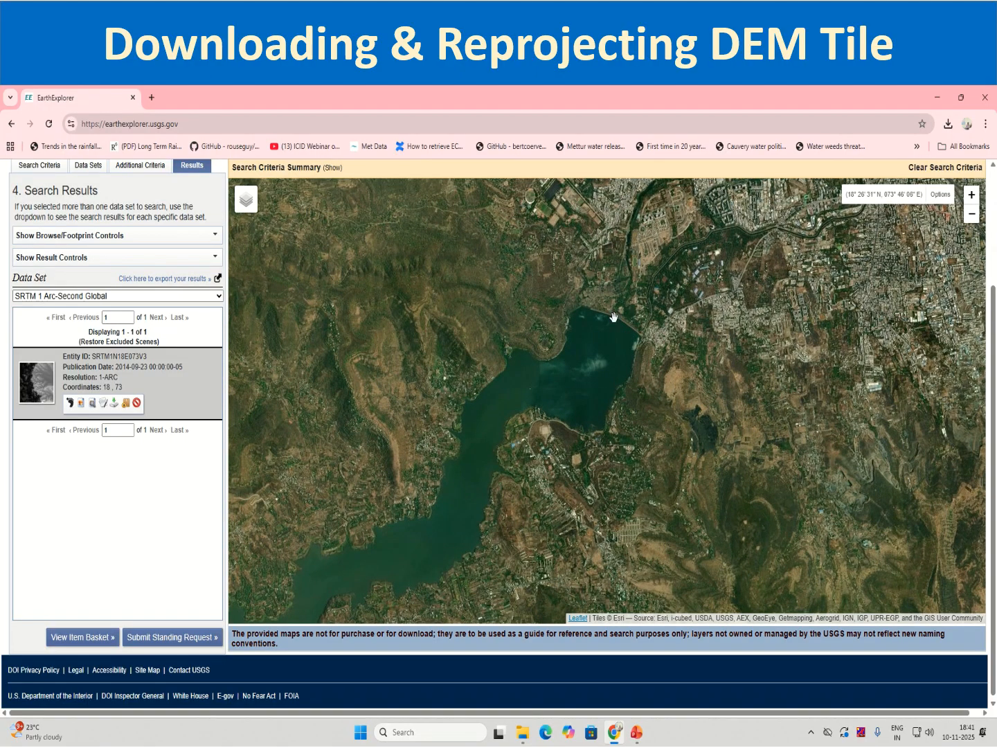
scroll(610, 311, down, 3)
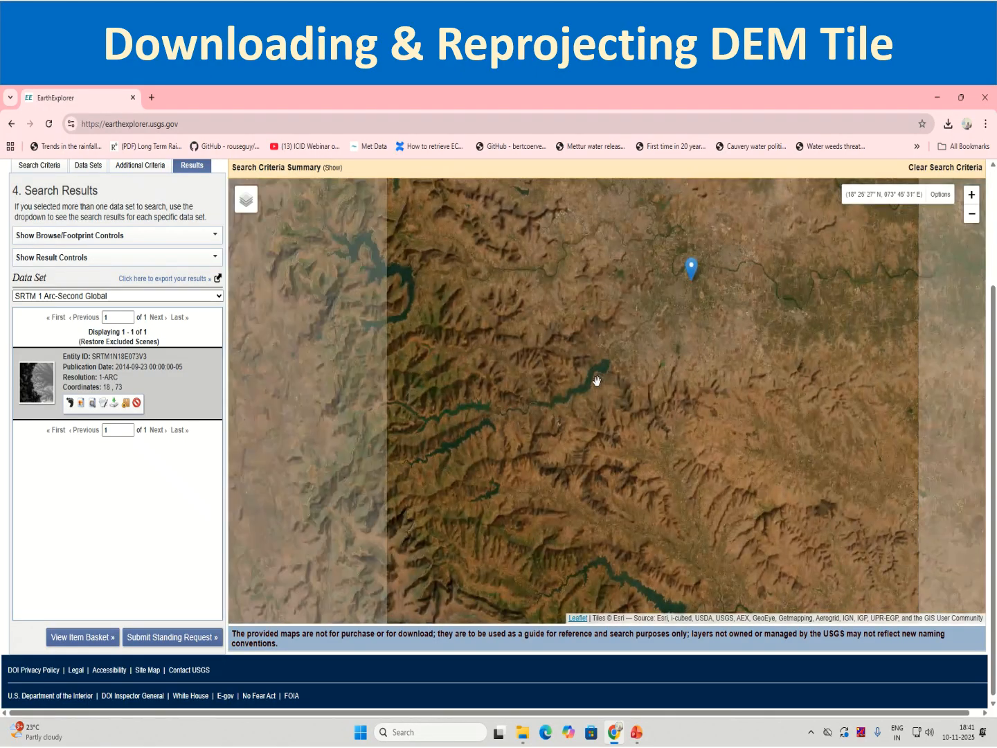
drag(546, 427, 610, 370)
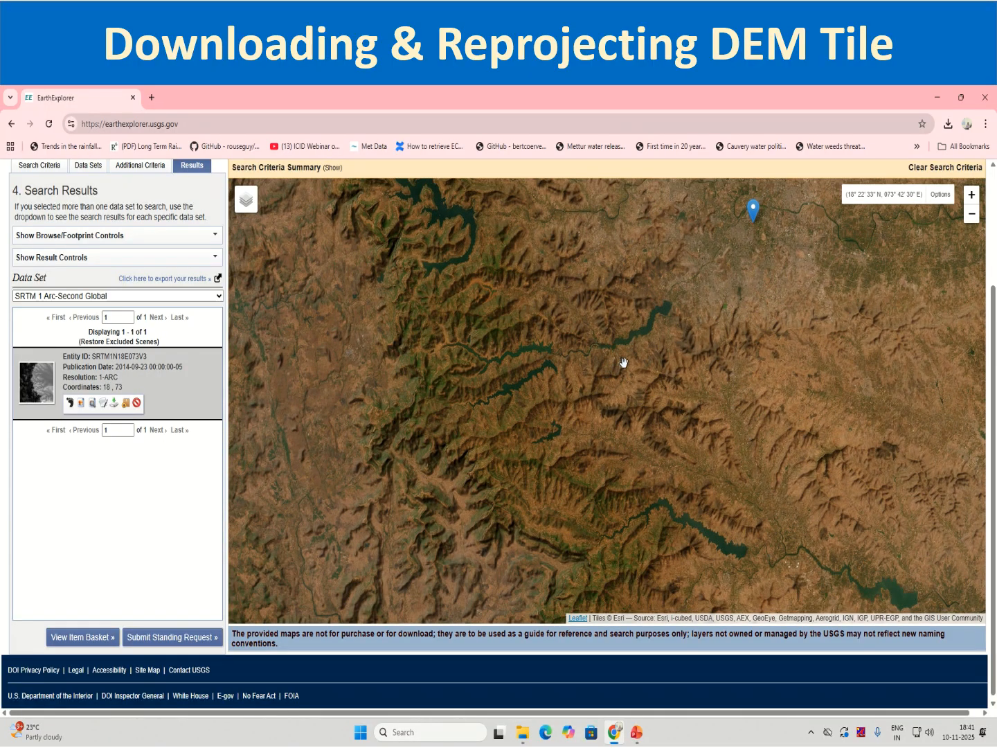
scroll(635, 328, up, 3)
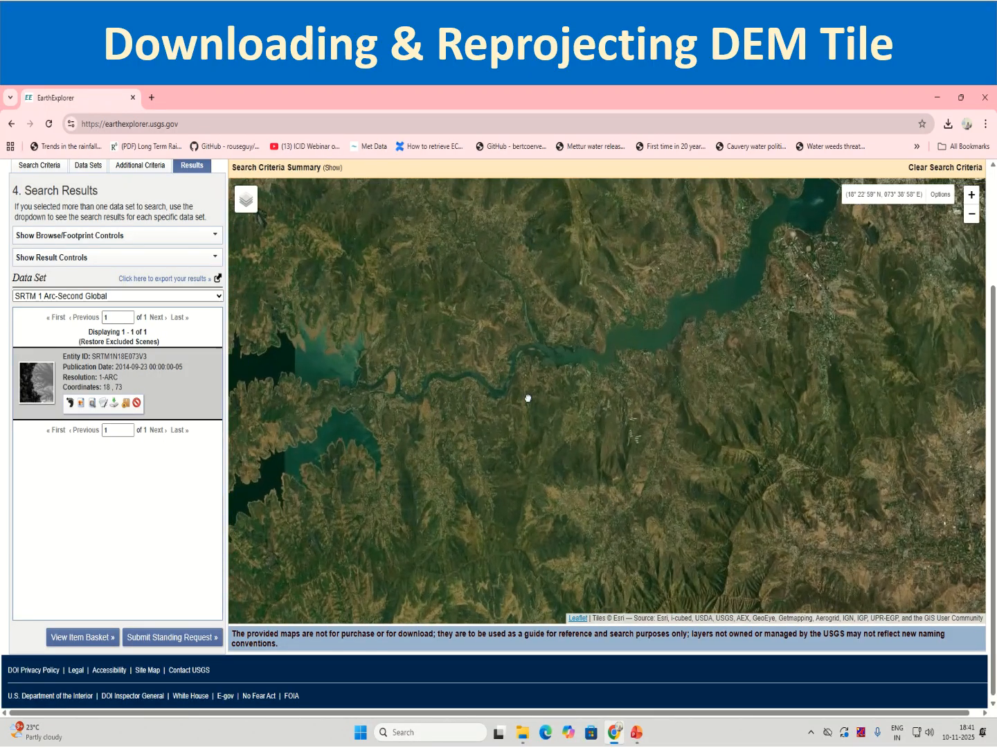
scroll(543, 423, down, 2)
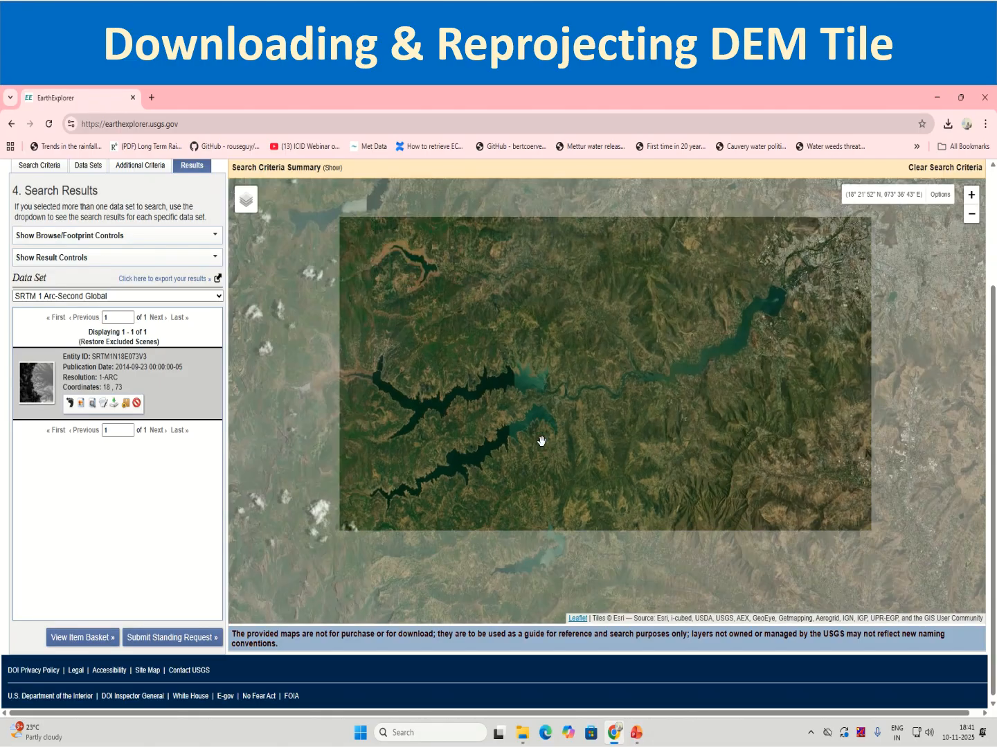
drag(474, 438, 632, 376)
scroll(632, 376, down, 1)
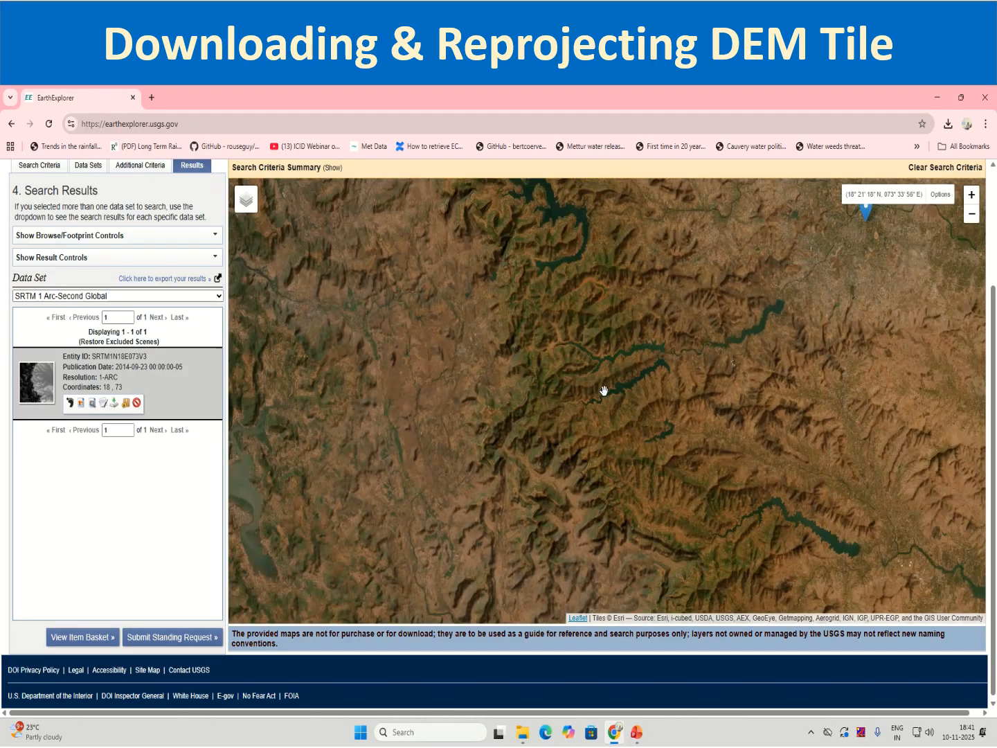
scroll(474, 464, down, 2)
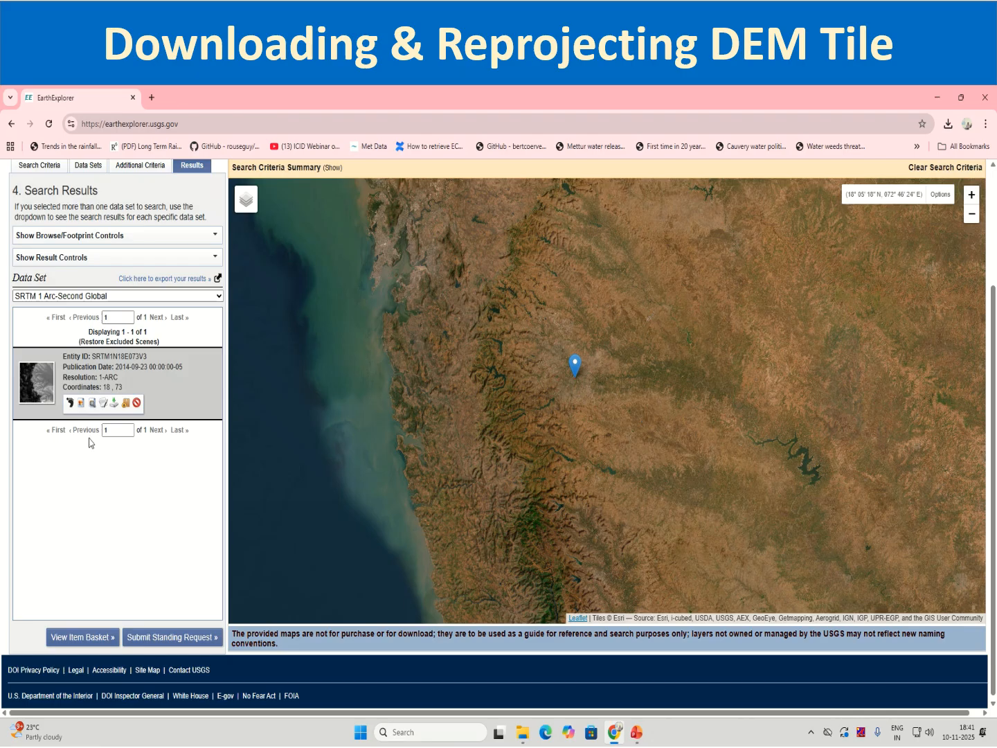
click(70, 405)
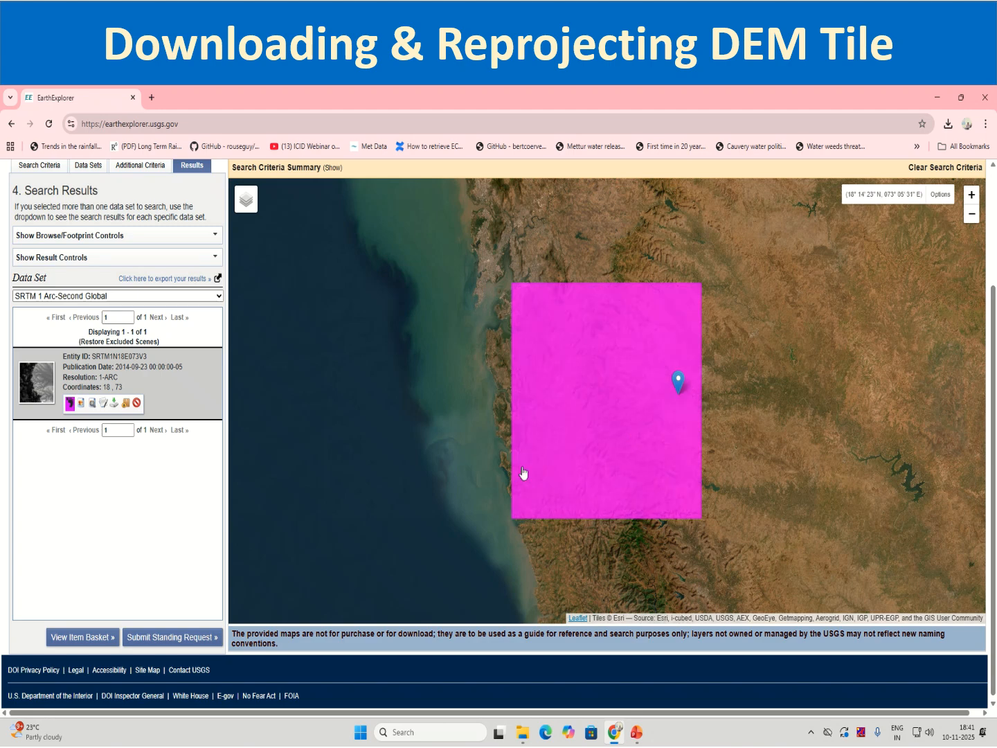
Download the SRTM tile in GeoTIFF 1 Arc-second format, check the recent downloads and close the download options.
click(114, 403)
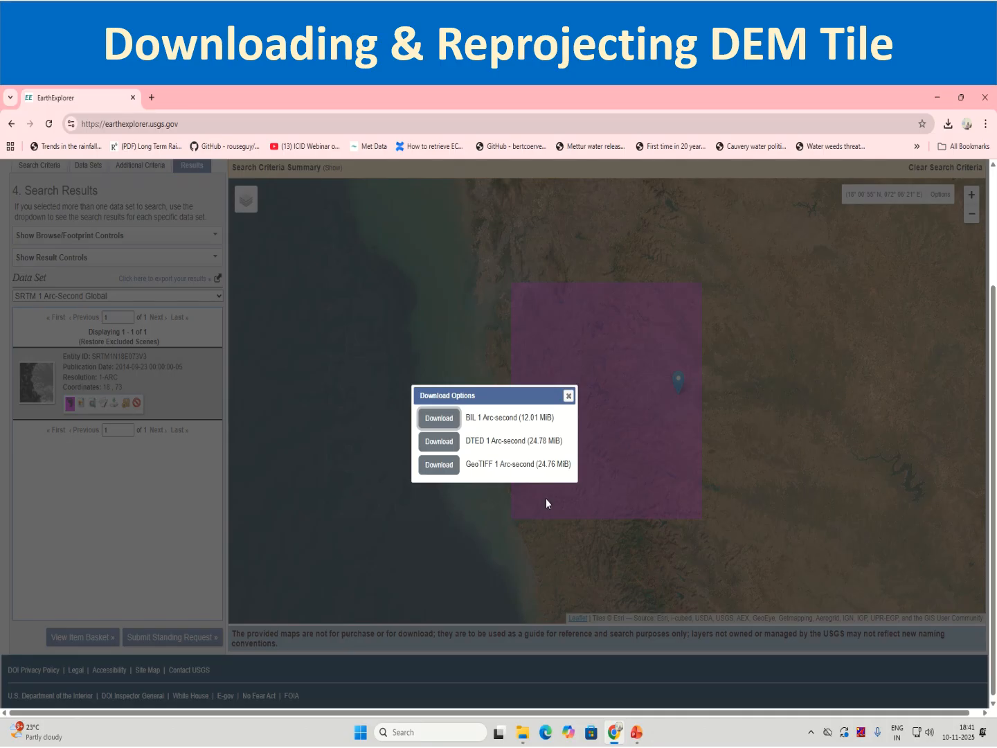
click(439, 468)
key(ctrl)
key(ctrl)
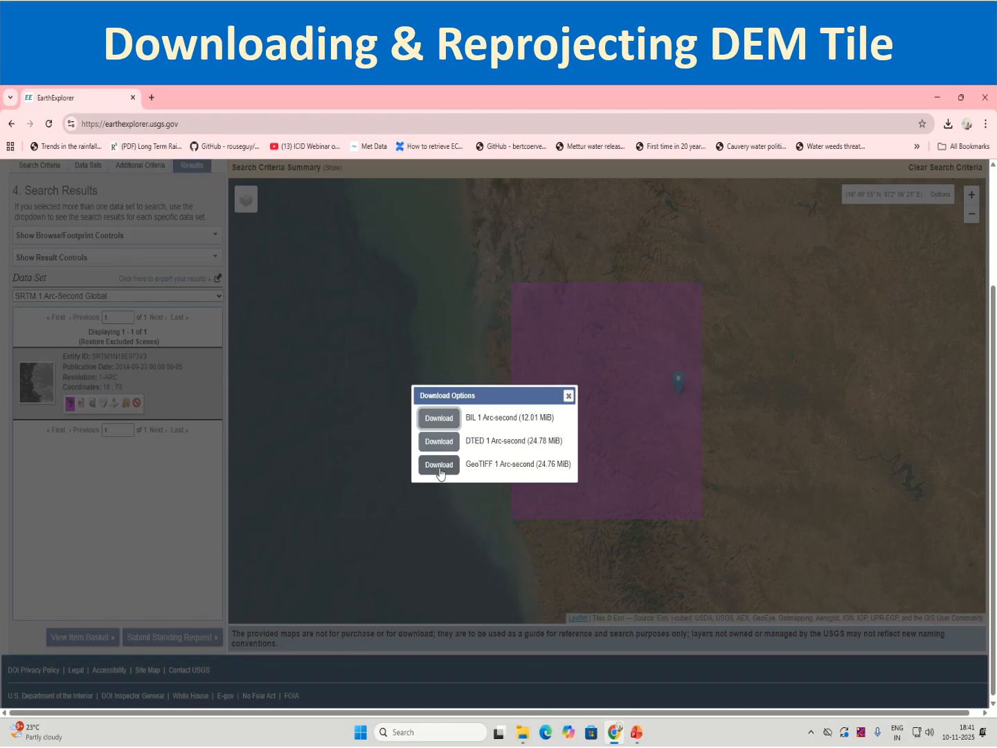
click(439, 470)
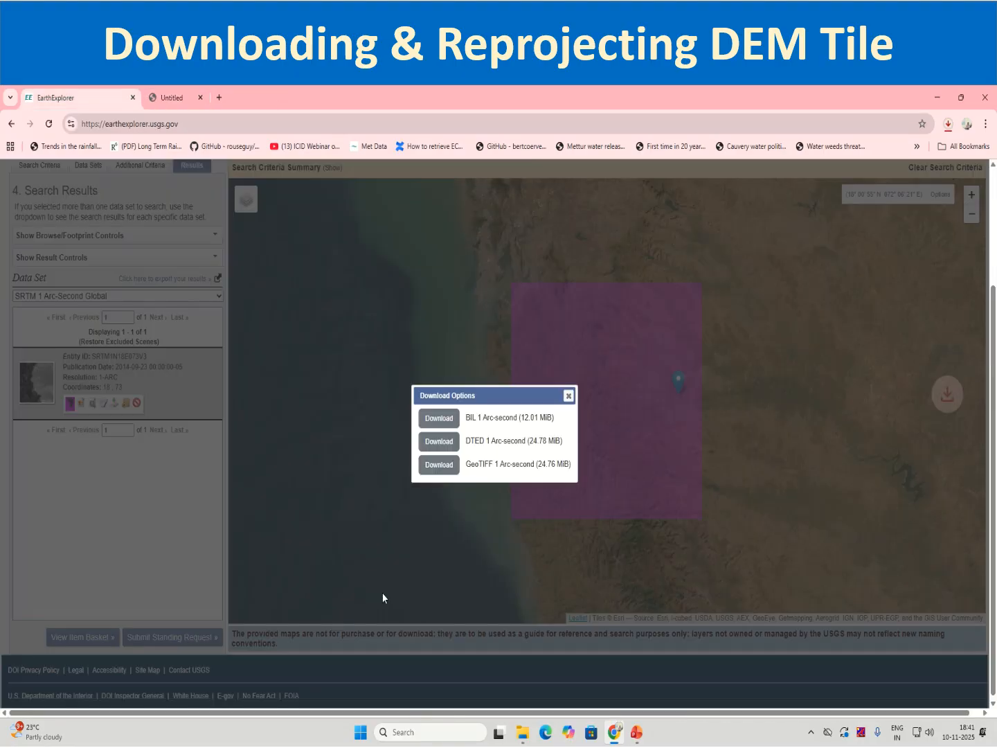
click(949, 130)
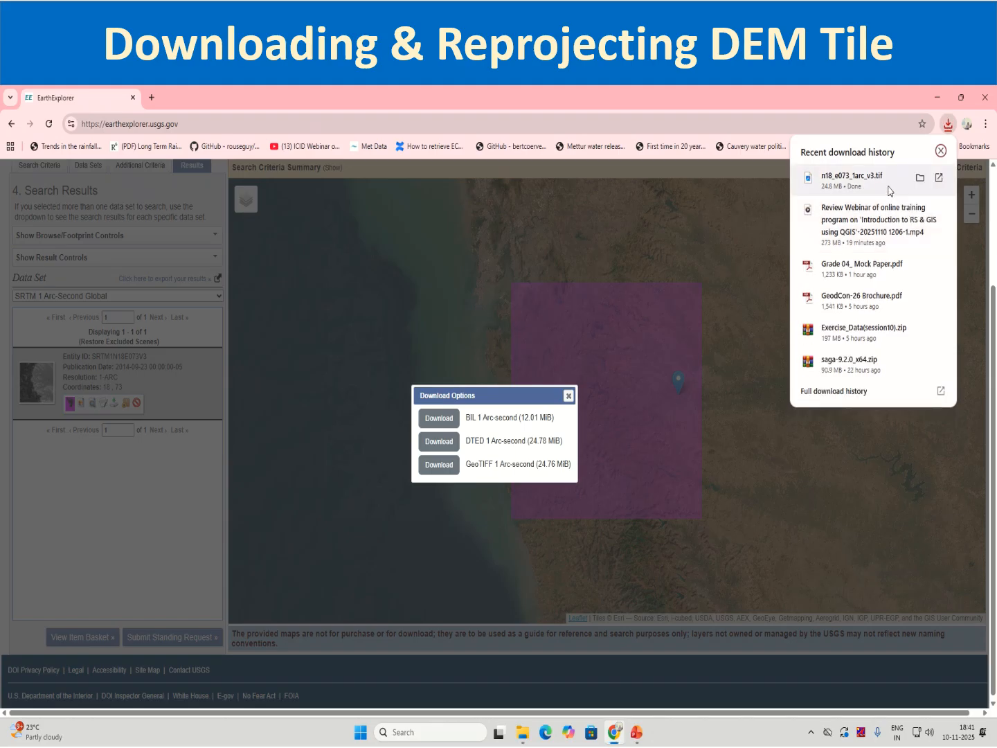
click(568, 395)
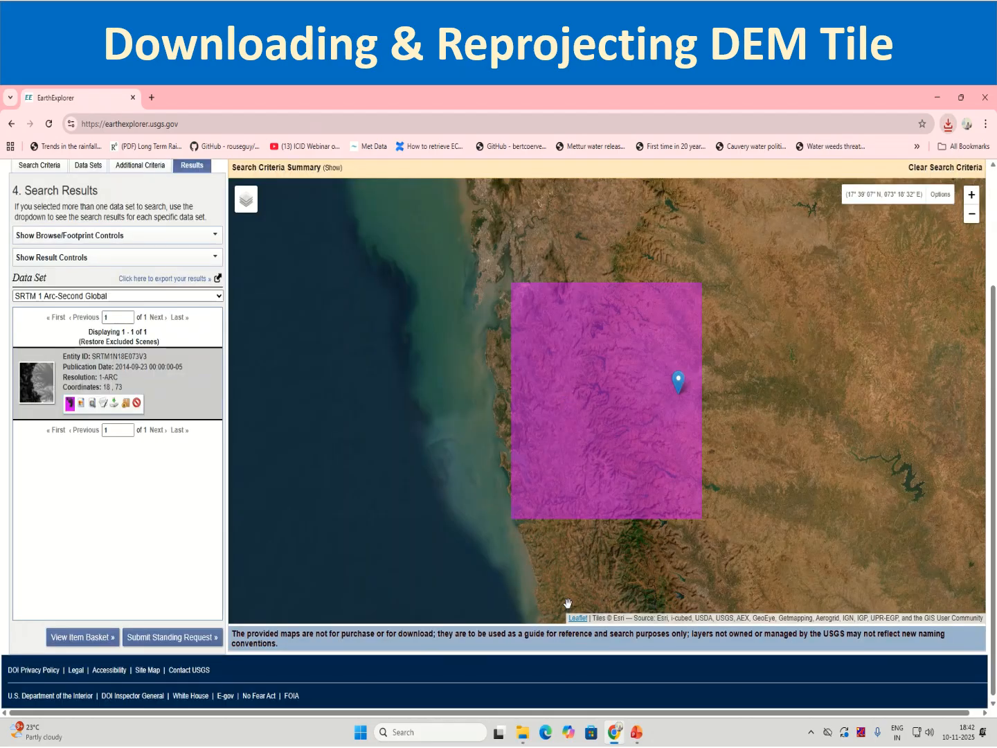
Launch QGIS Desktop 3.40.12 and start a new empty project.
click(425, 733)
text(qgis)
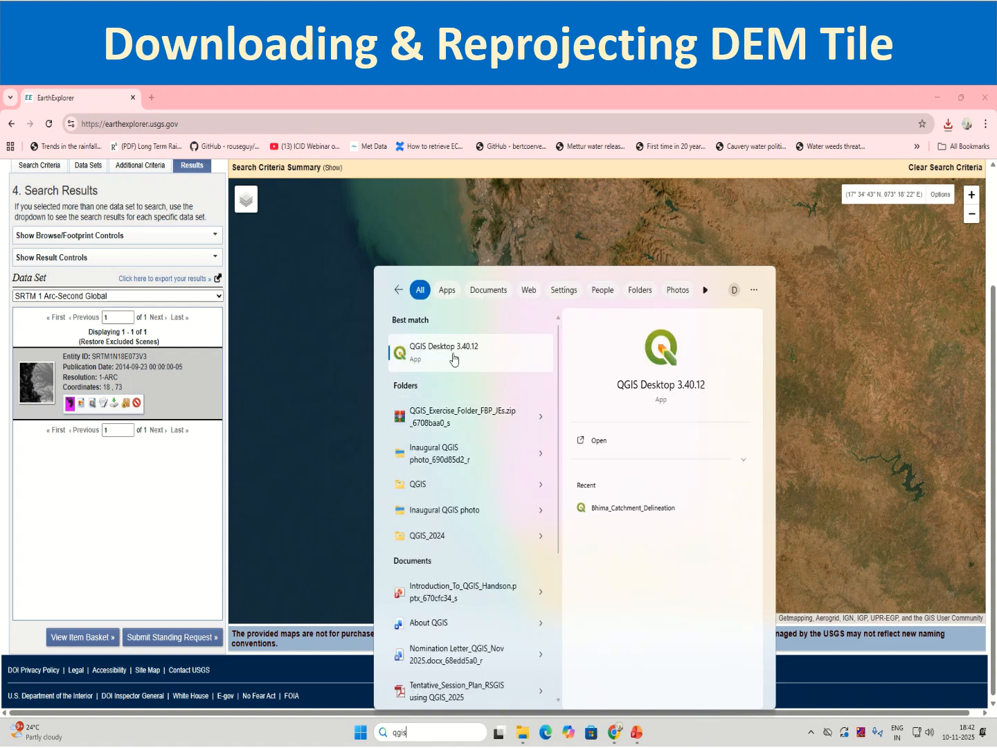
click(454, 355)
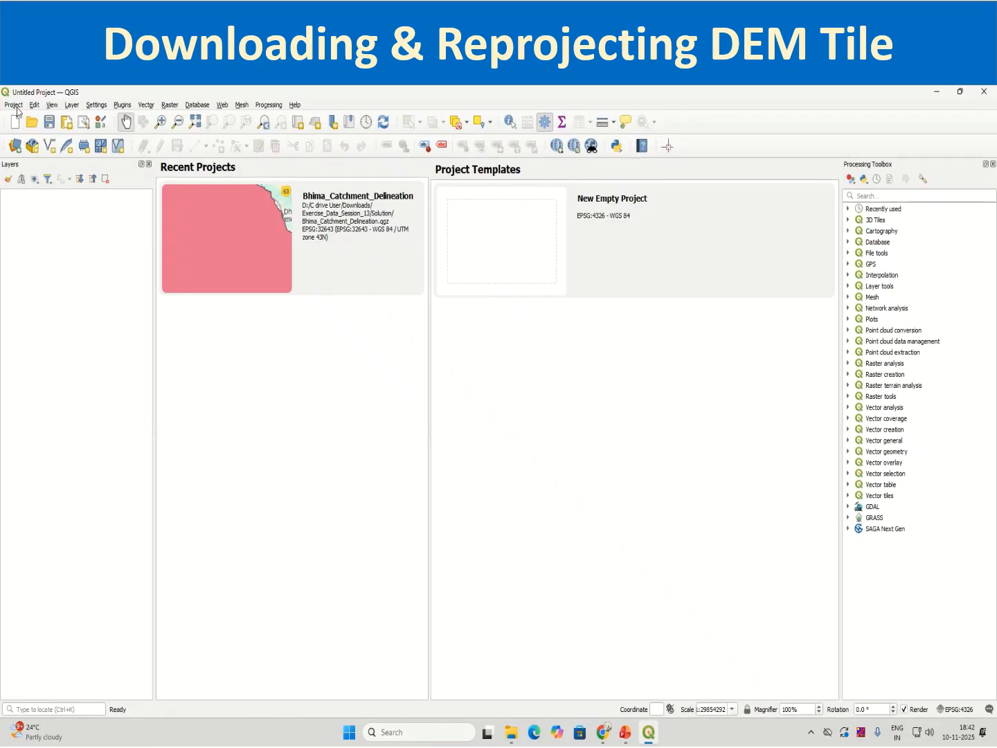
click(13, 105)
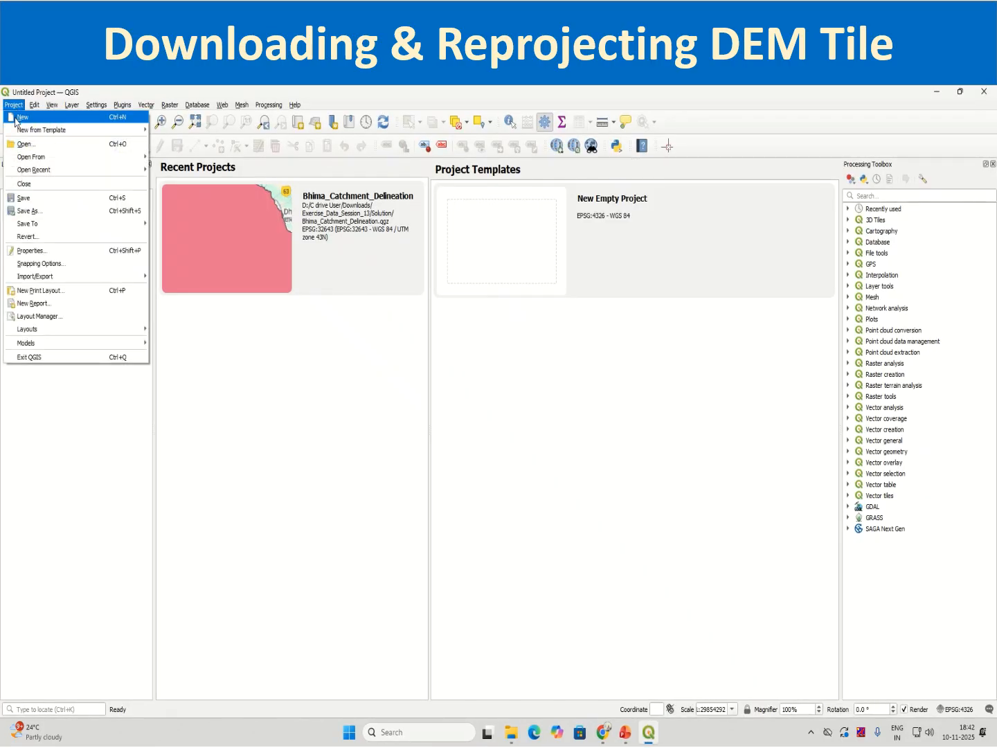
click(15, 119)
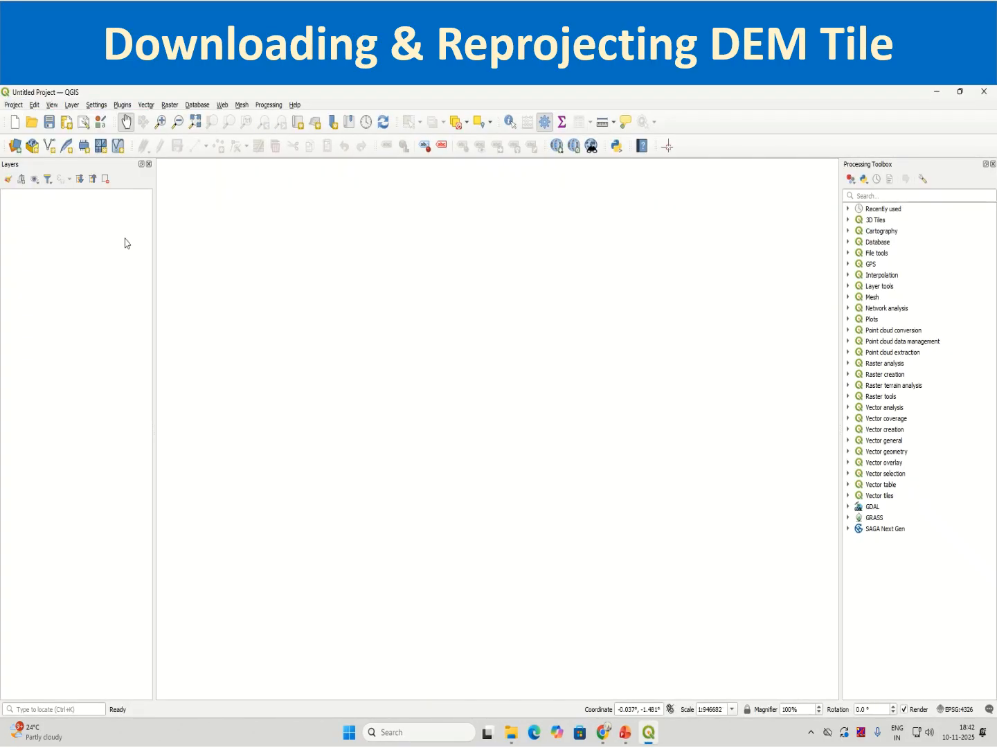
Start saving the project under a new name and create a folder named Exercise_data_Session14 in Downloads.
click(14, 105)
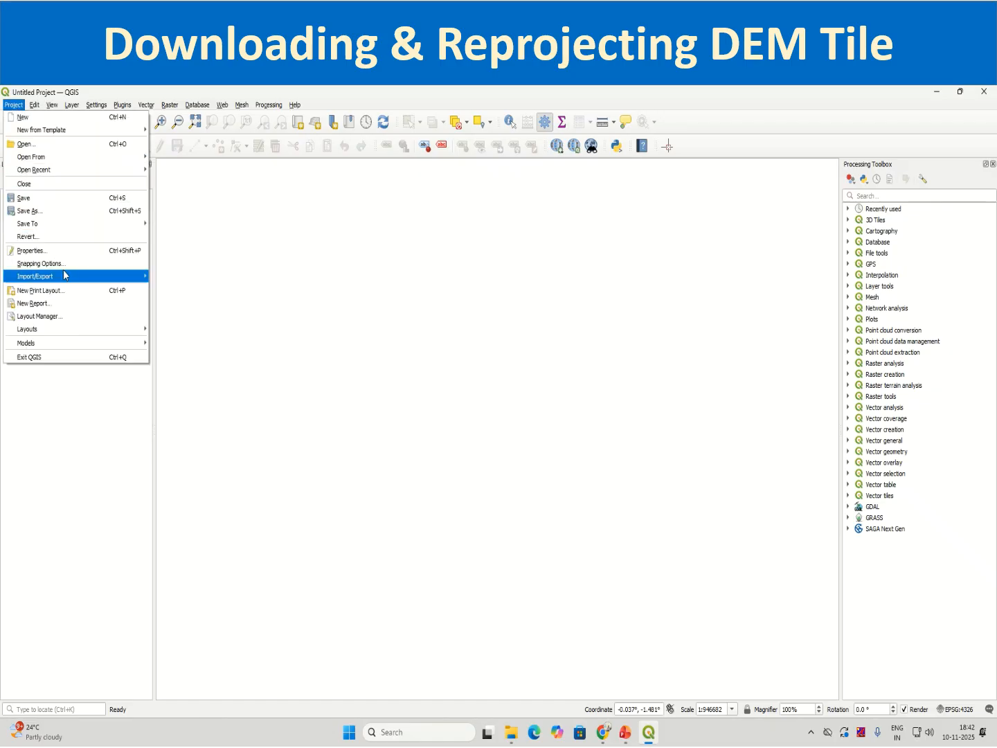
click(76, 210)
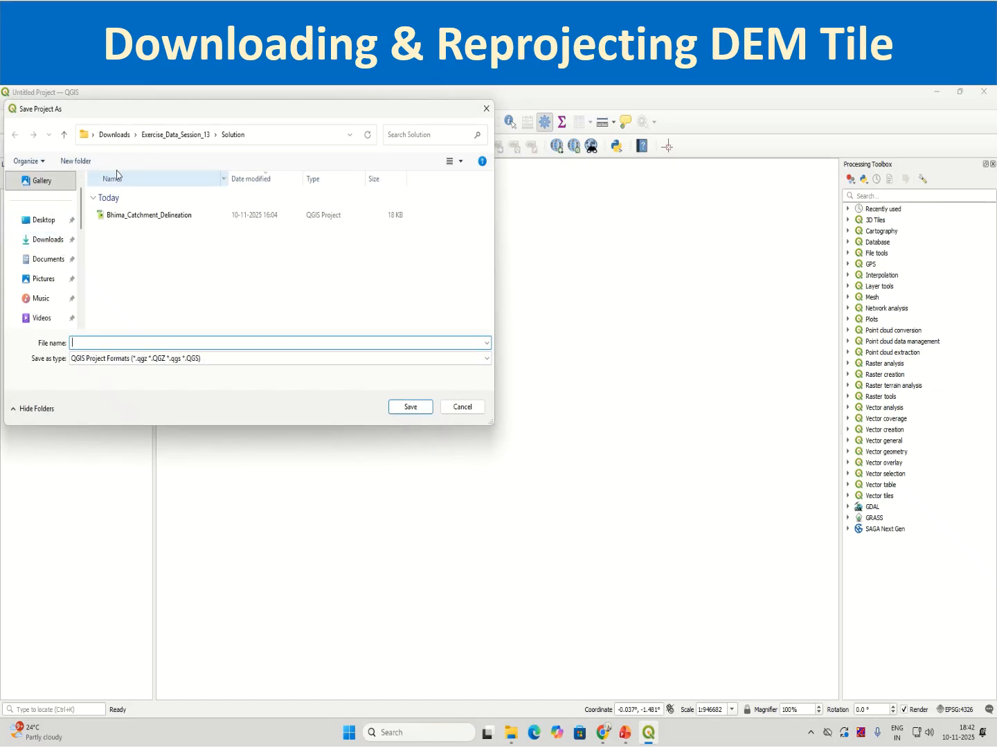
click(172, 135)
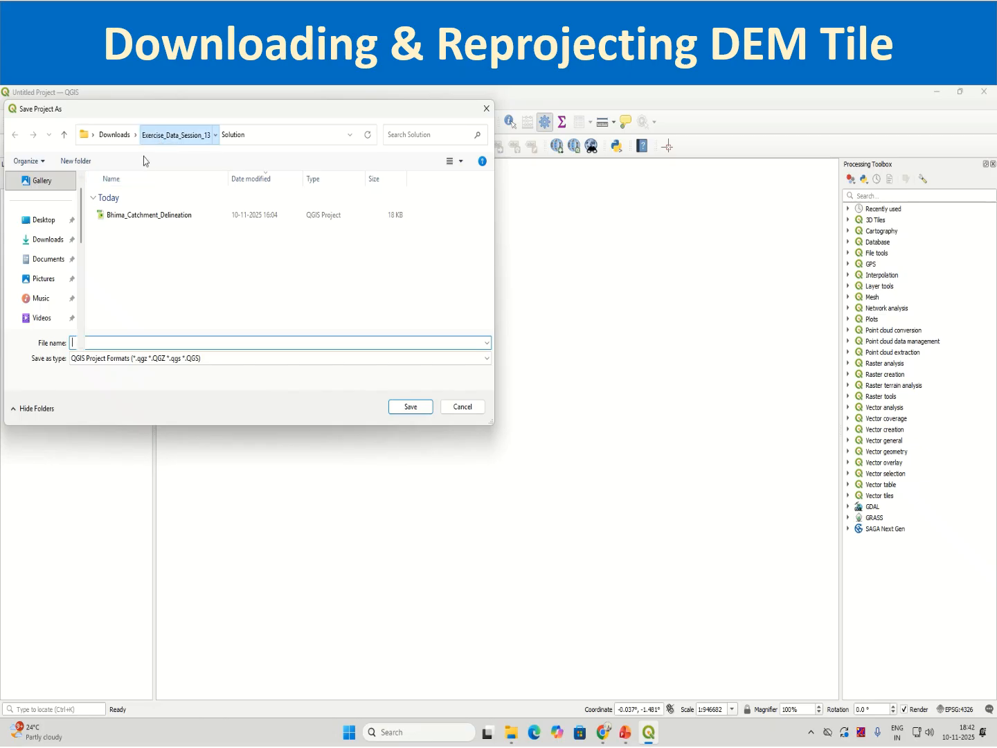
click(114, 134)
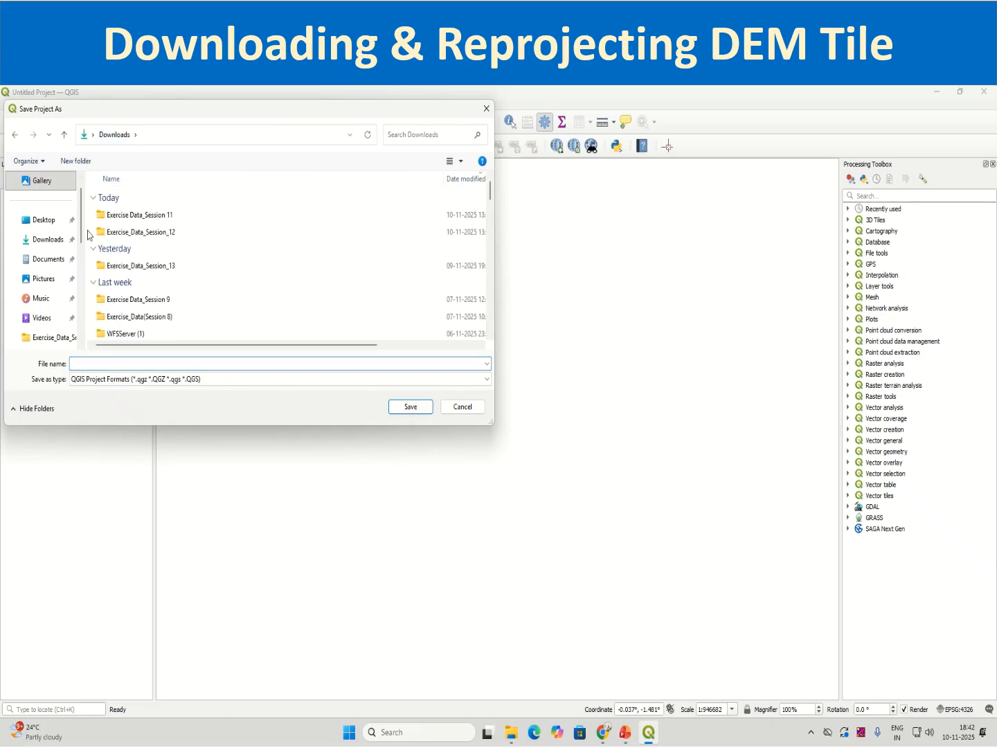
right_click(89, 236)
mouse_move(118, 342)
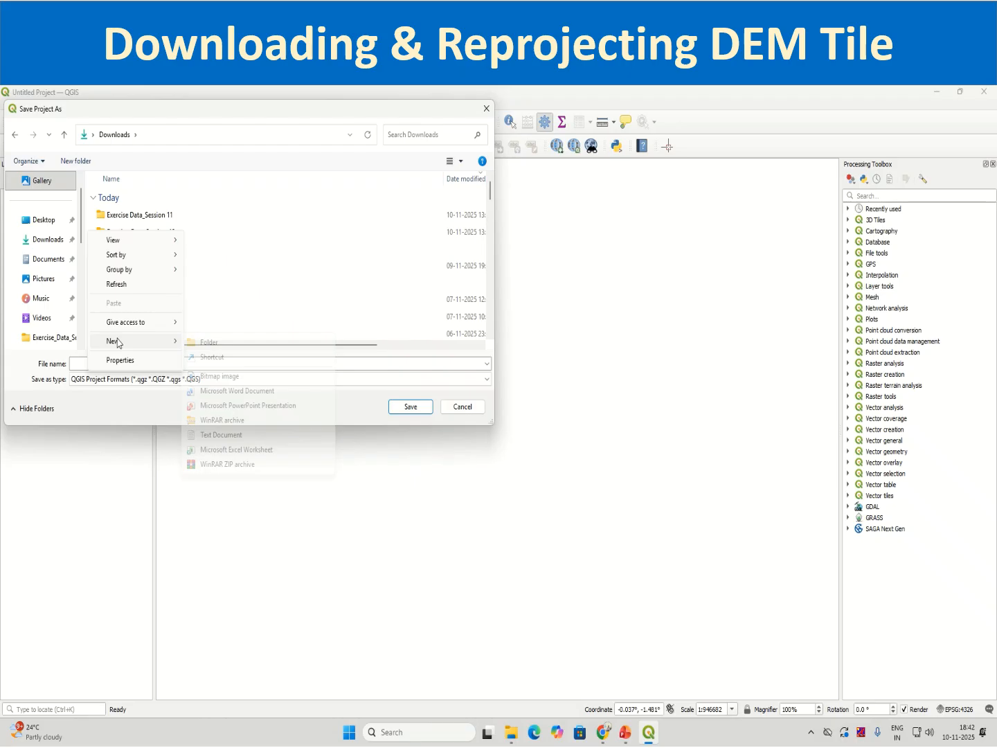
click(208, 342)
text(Exer)
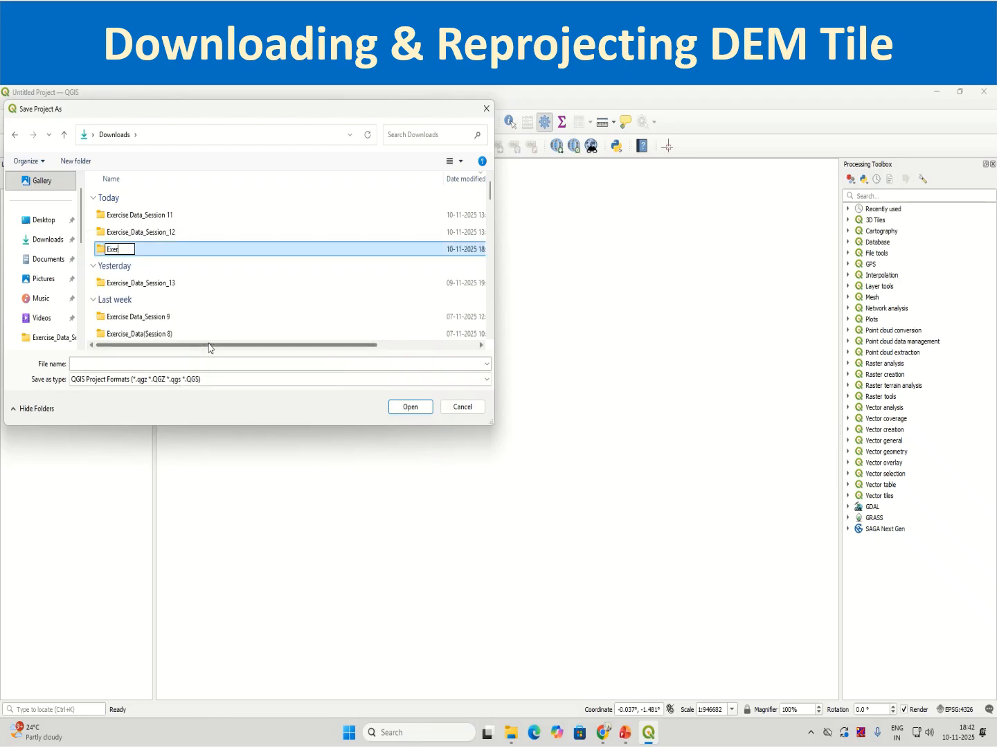
text(cise_data_Session14)
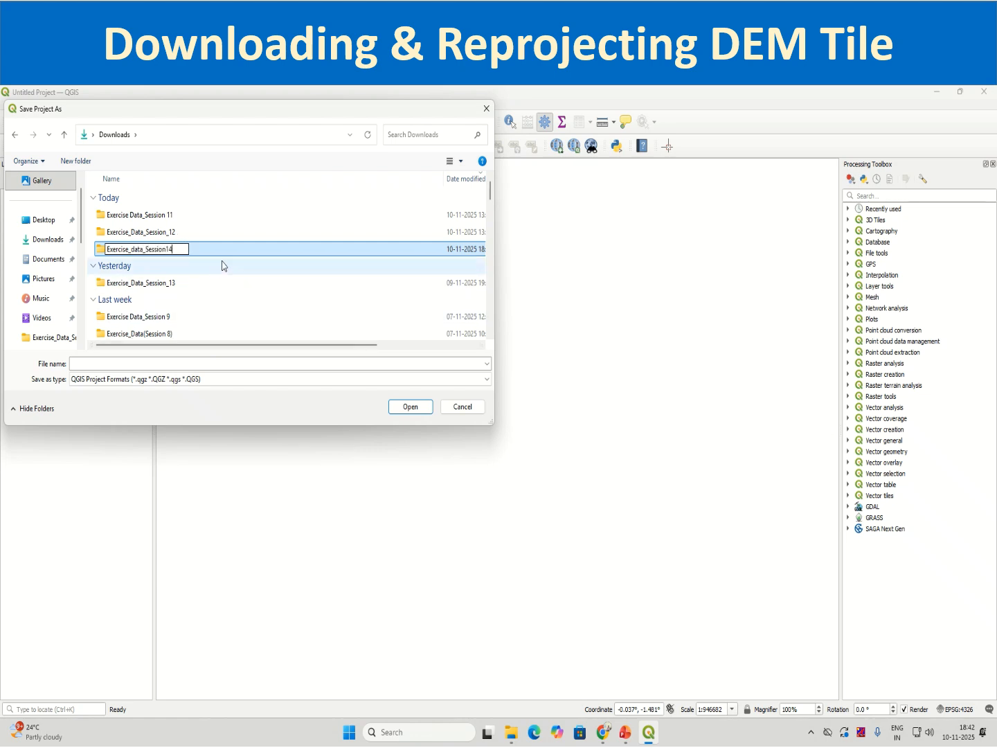
key(Return)
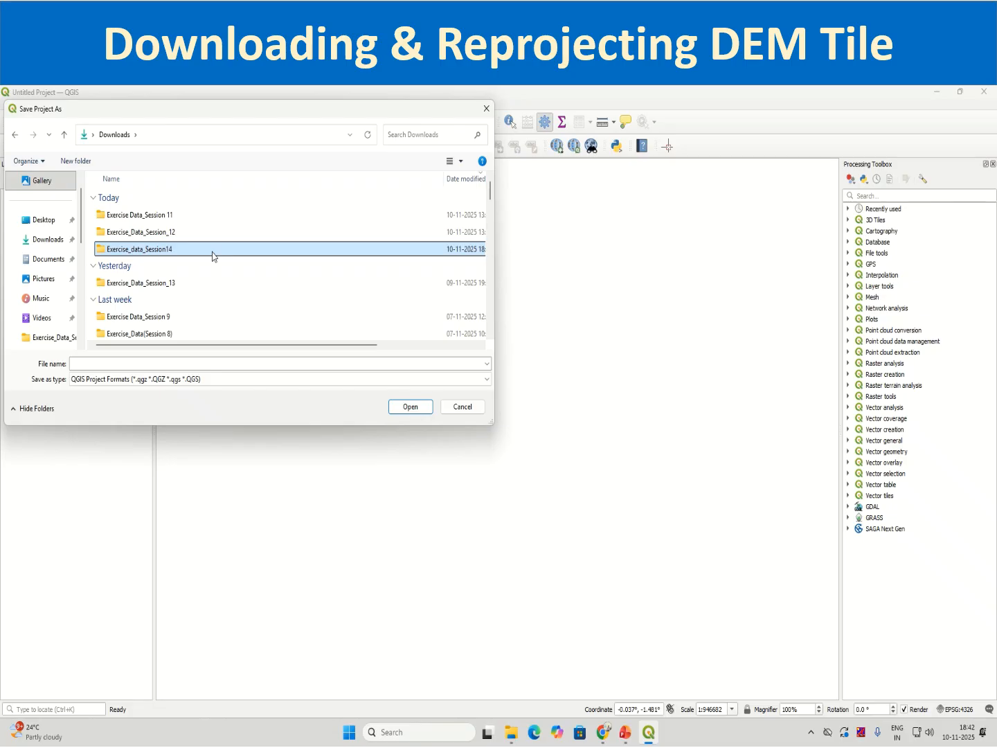
Save the project as Khadaskwasla_Catchment_Delineation inside the Exercise_data_Session14 folder.
double_click(195, 256)
click(153, 362)
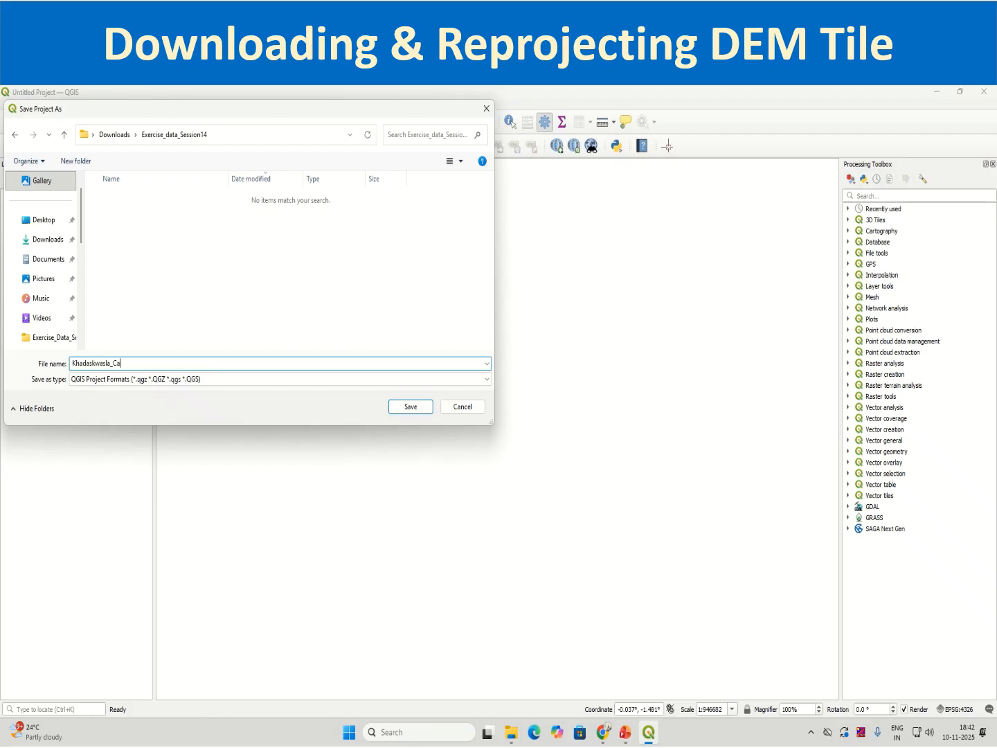
text(ment_Delineation)
click(389, 407)
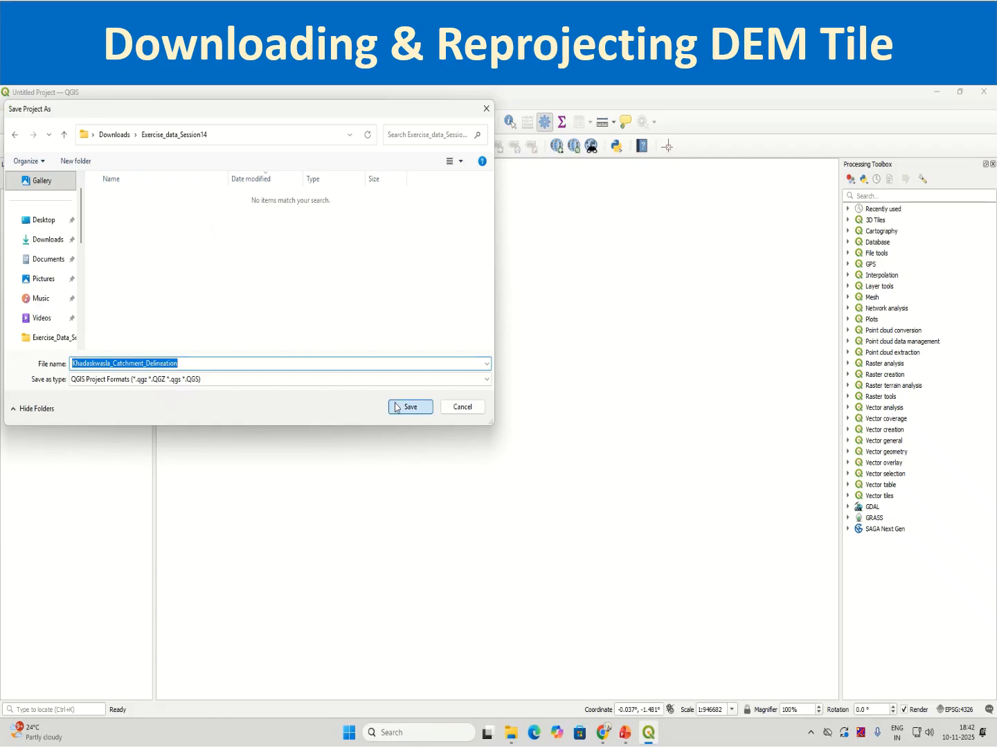
In File Explorer, move n18_e073_1arc_v3 from Downloads into the Exercise_data_Session14 folder, and return to QGIS.
click(511, 732)
click(90, 260)
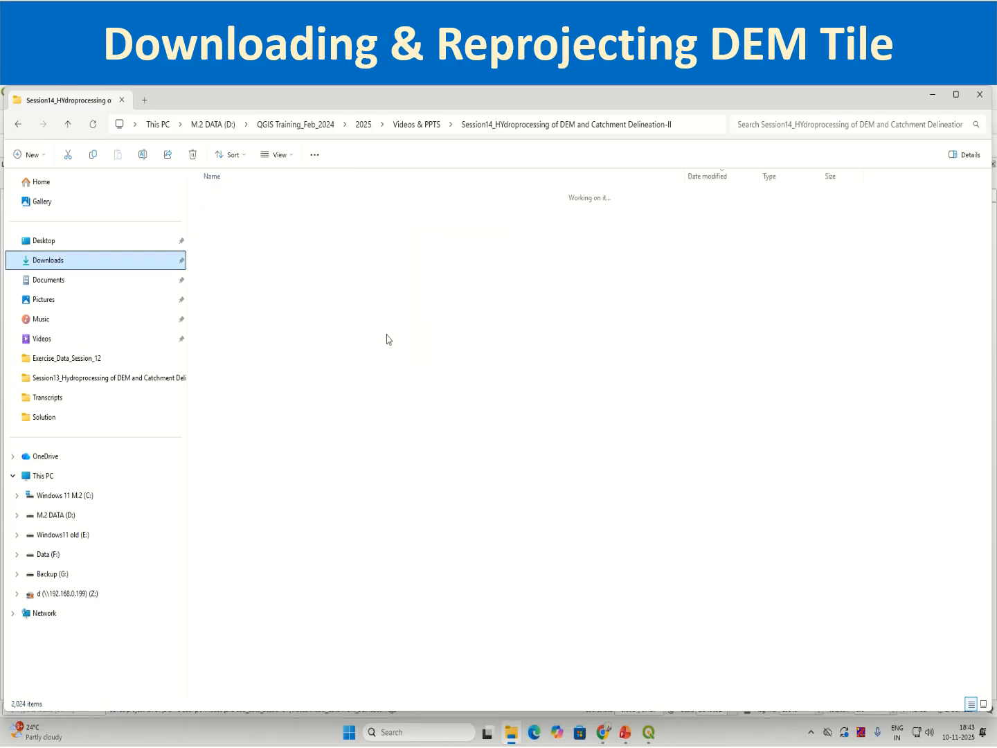
click(225, 205)
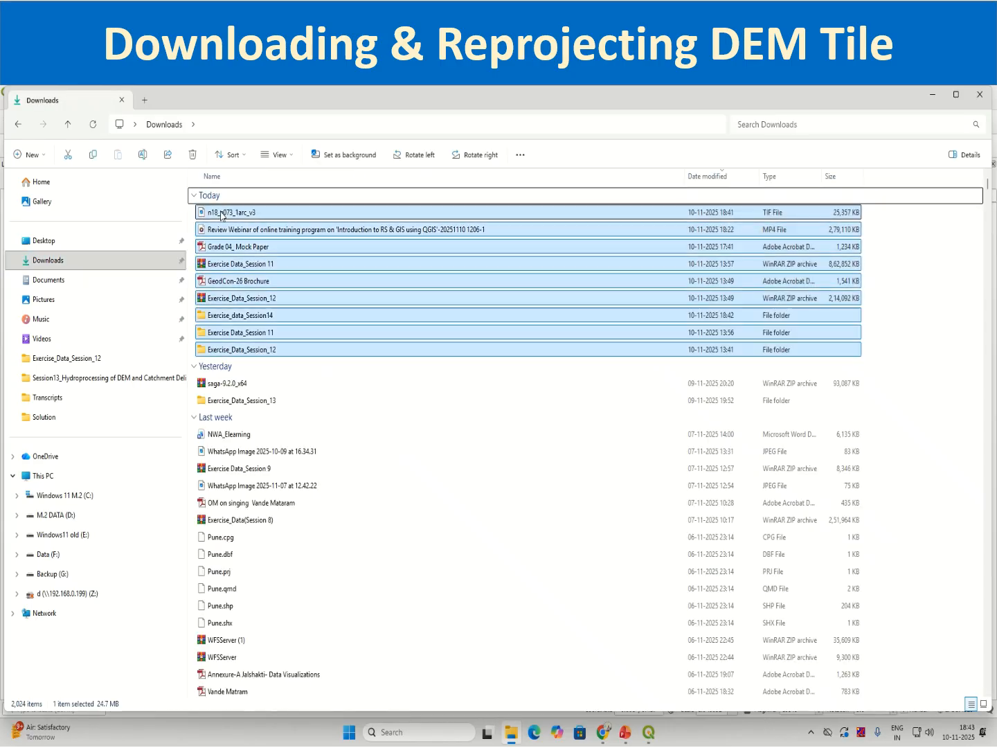
right_click(224, 219)
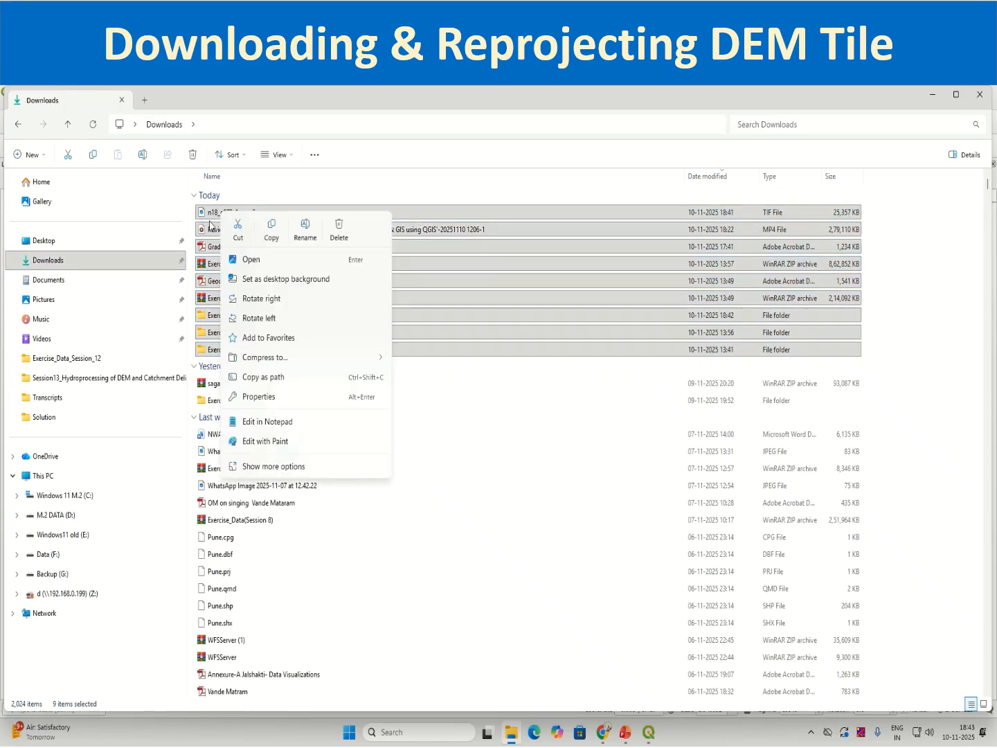
click(211, 213)
right_click(212, 213)
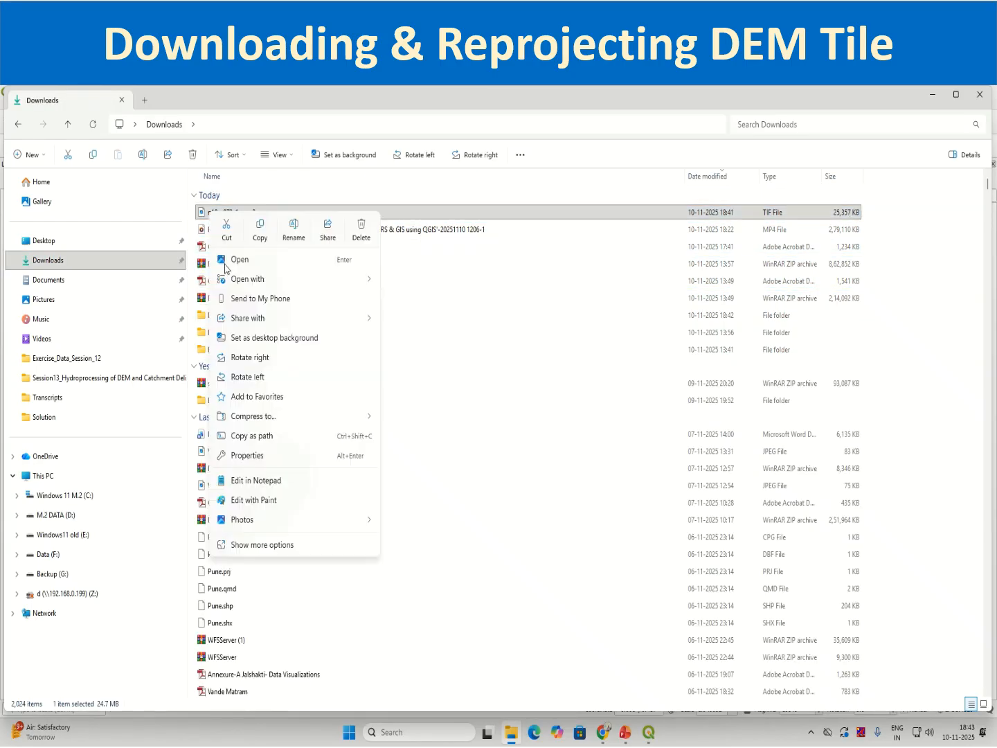
click(226, 228)
double_click(267, 315)
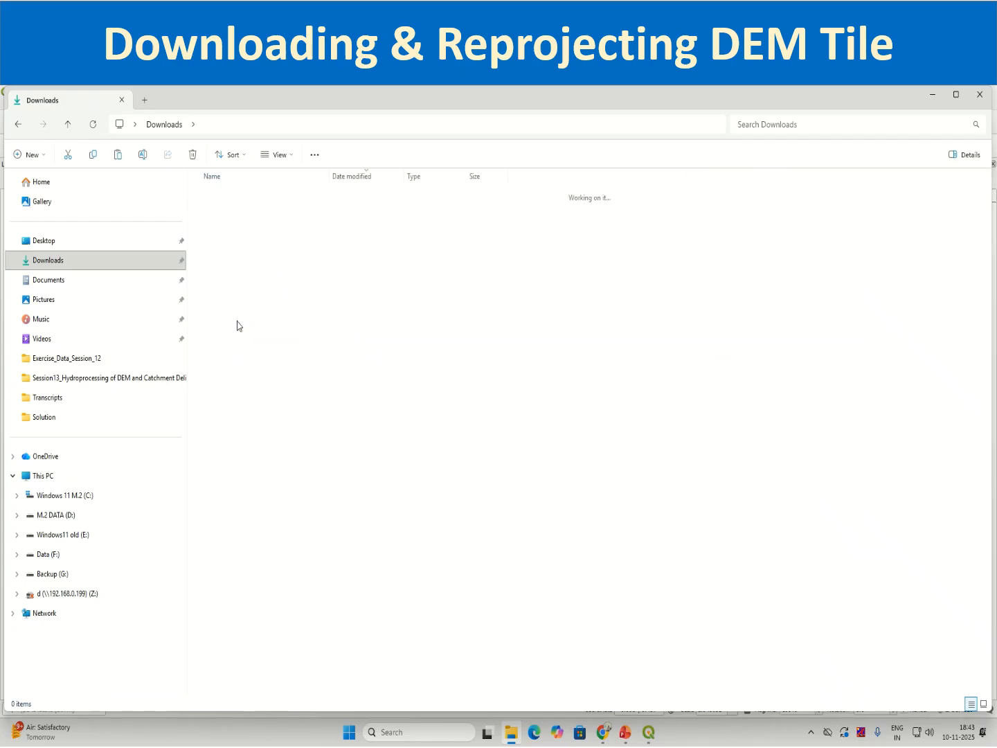
right_click(240, 280)
click(268, 299)
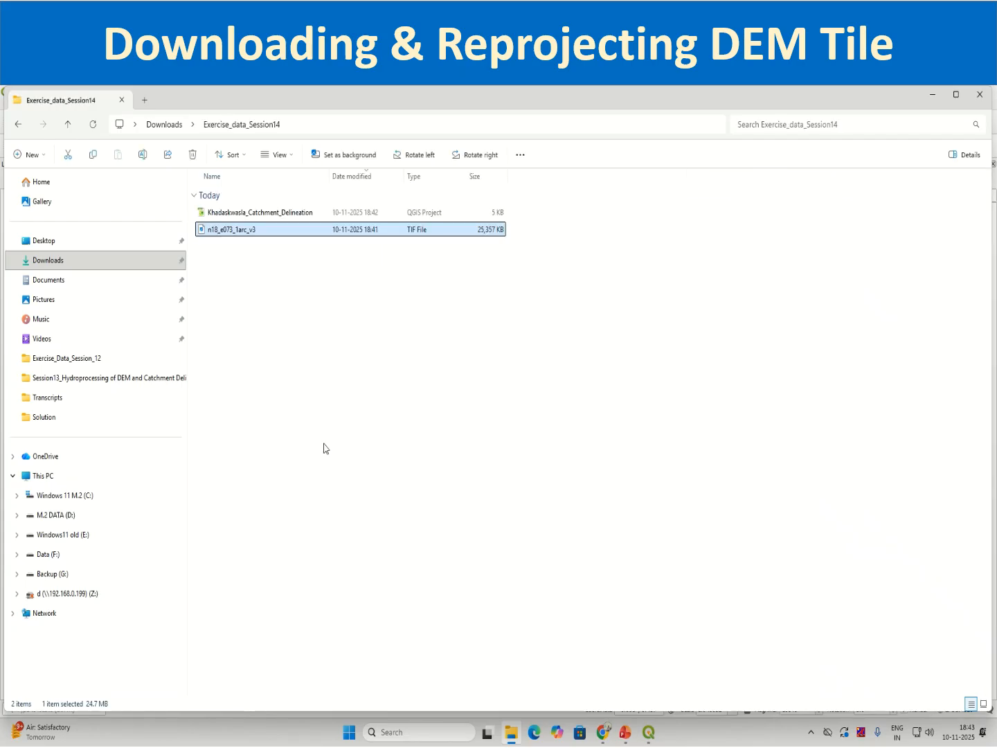
click(649, 732)
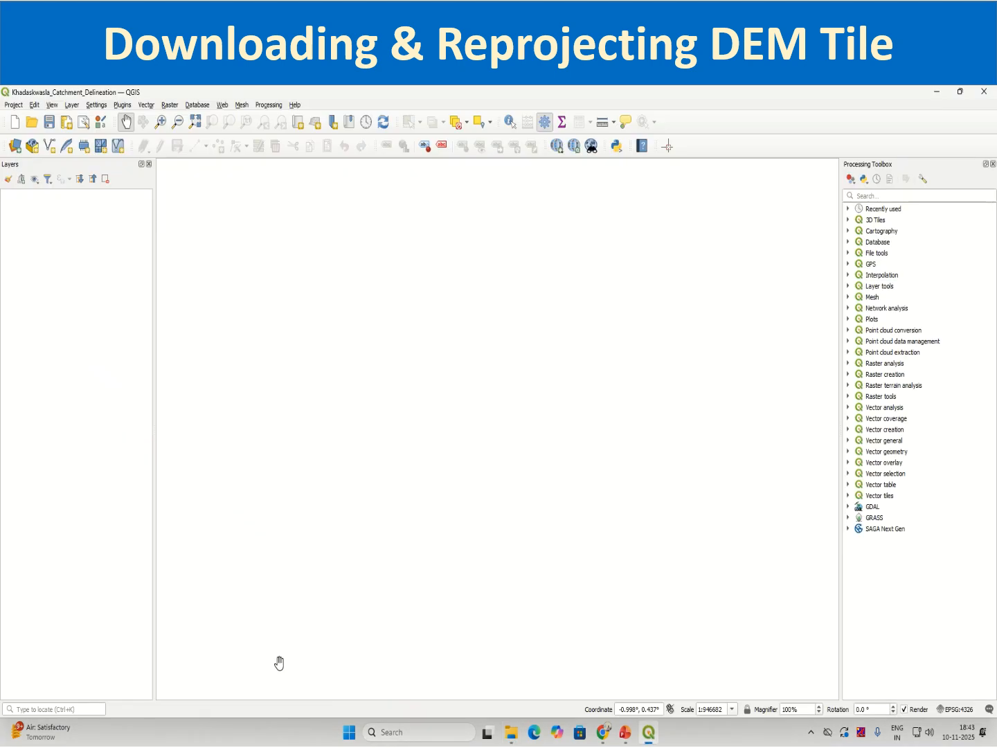
Add the n18_e073_1arc_v3 DEM from the Exercise_data_Session14 folder to the project as a raster layer.
click(19, 148)
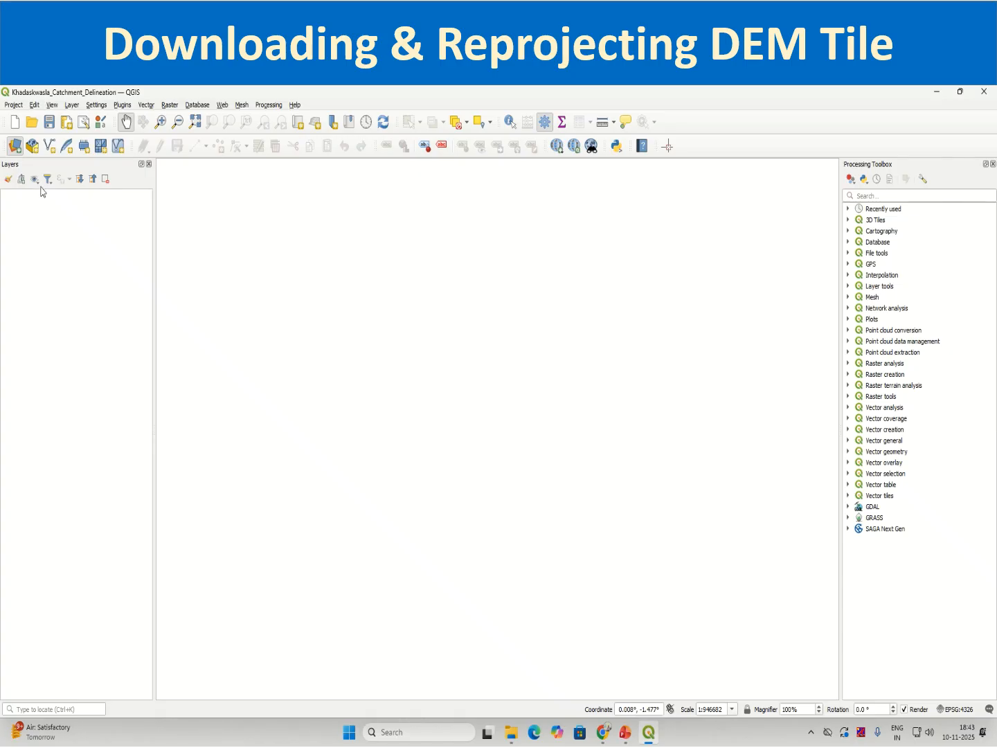
click(20, 148)
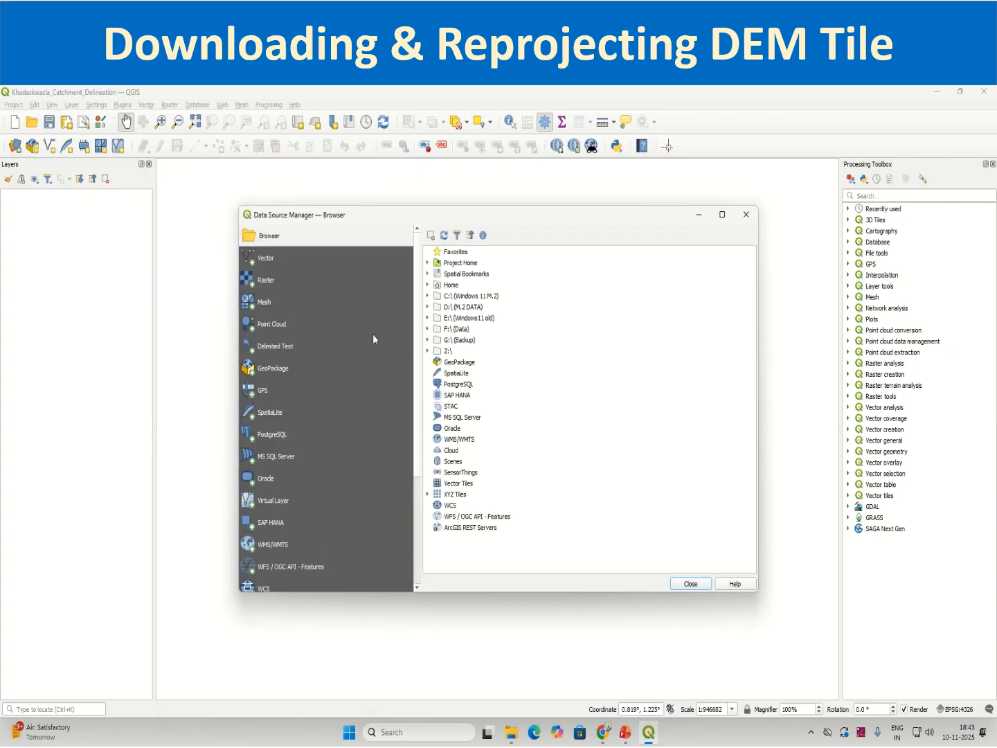
click(267, 280)
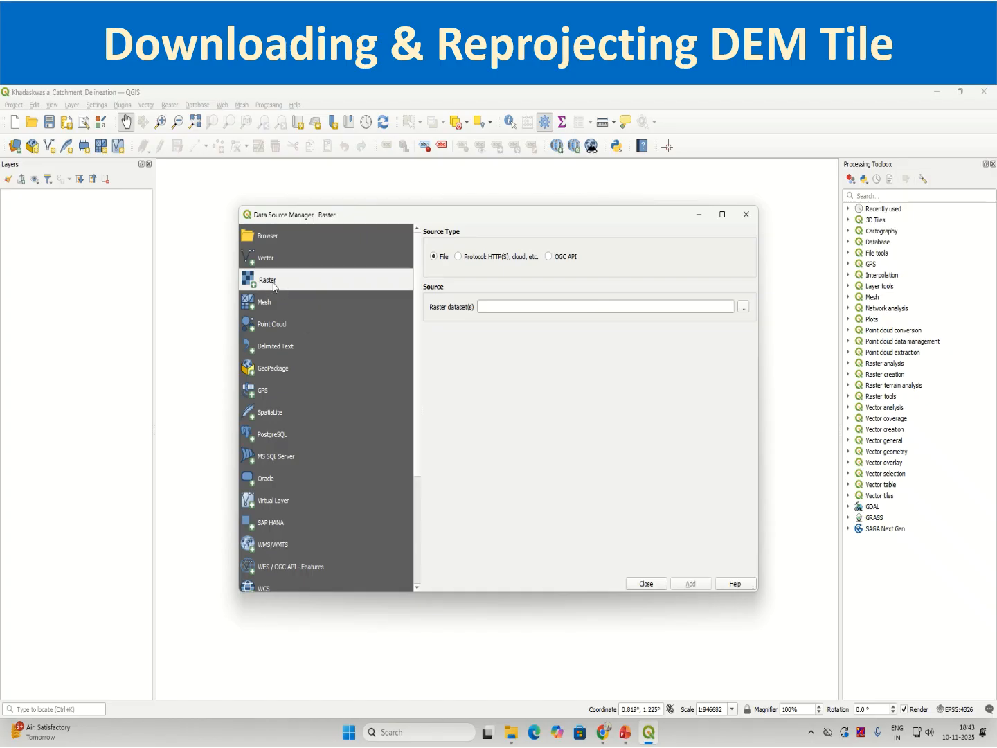
click(743, 306)
click(496, 360)
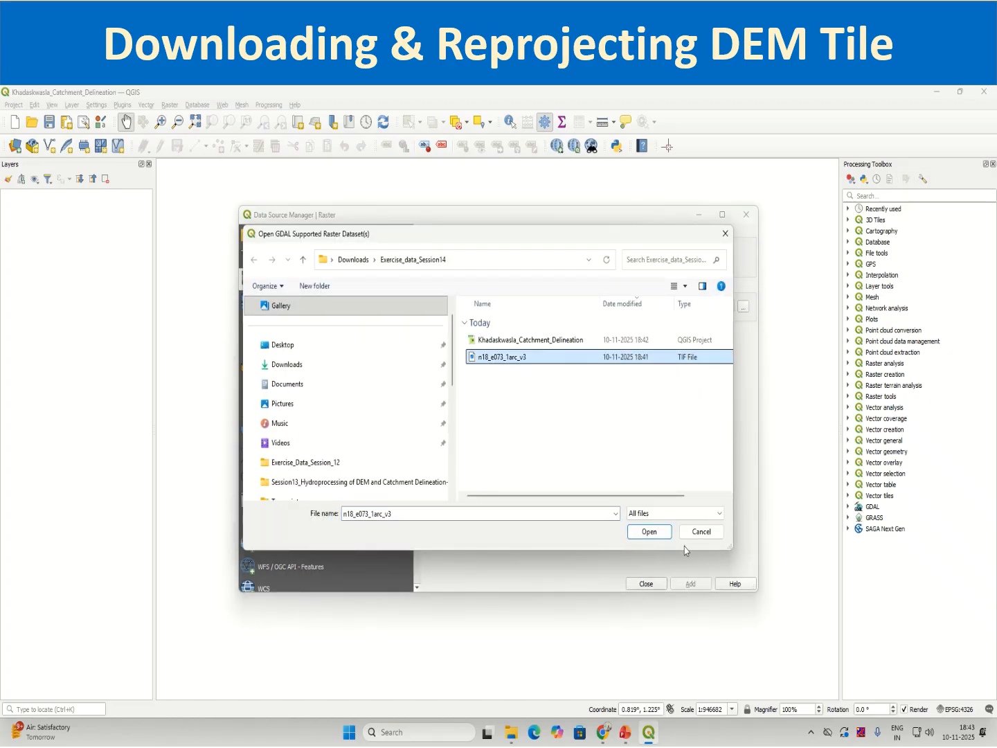
click(665, 534)
click(690, 584)
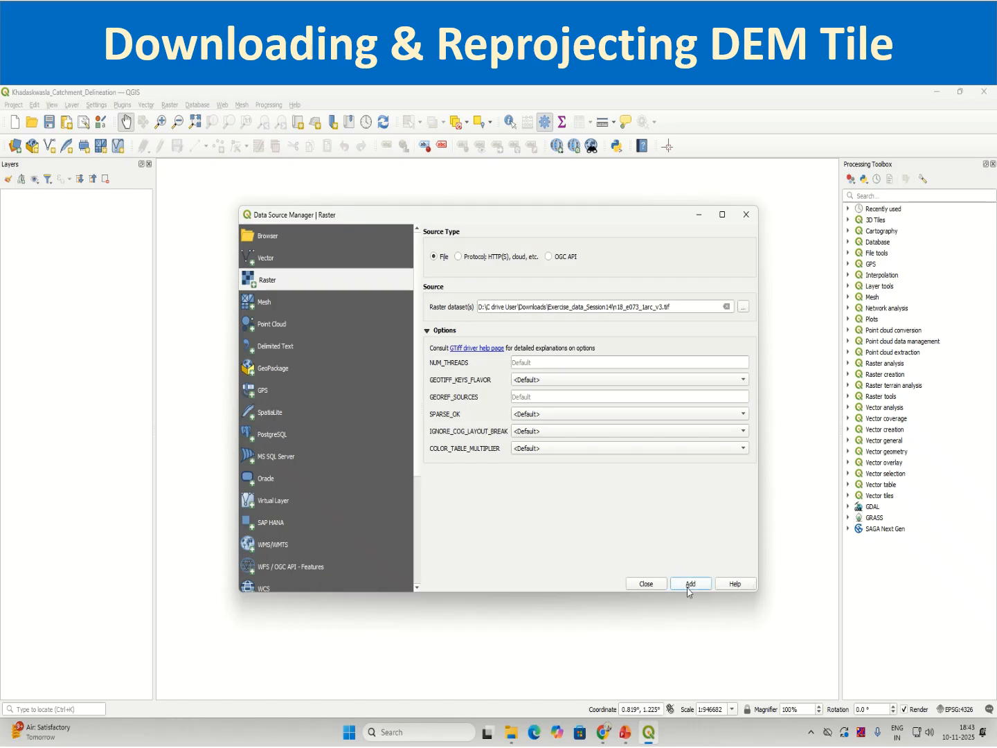
click(643, 585)
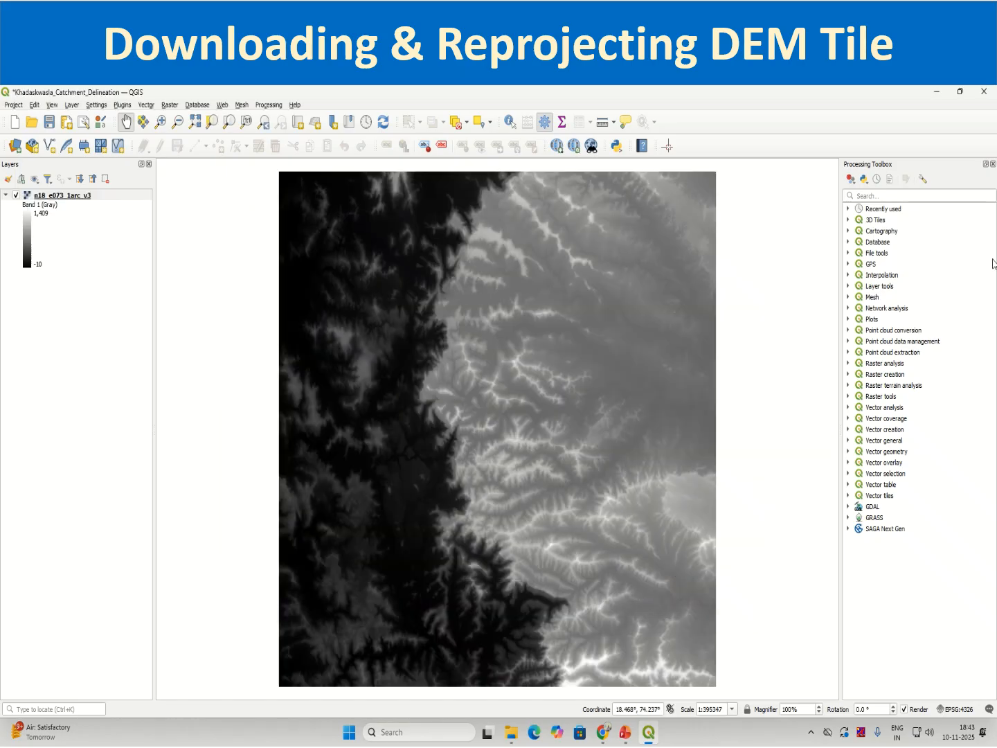
Close the Processing Toolbox and add the Google Road basemap from QuickMapServices beneath the DEM.
click(993, 164)
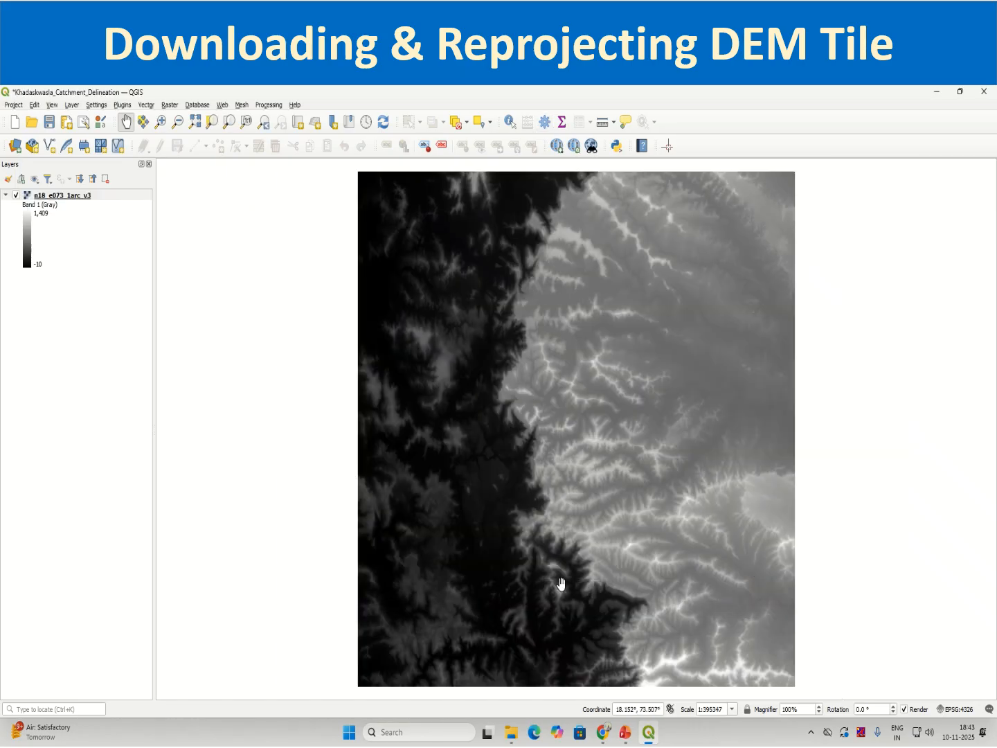
click(222, 105)
mouse_move(230, 132)
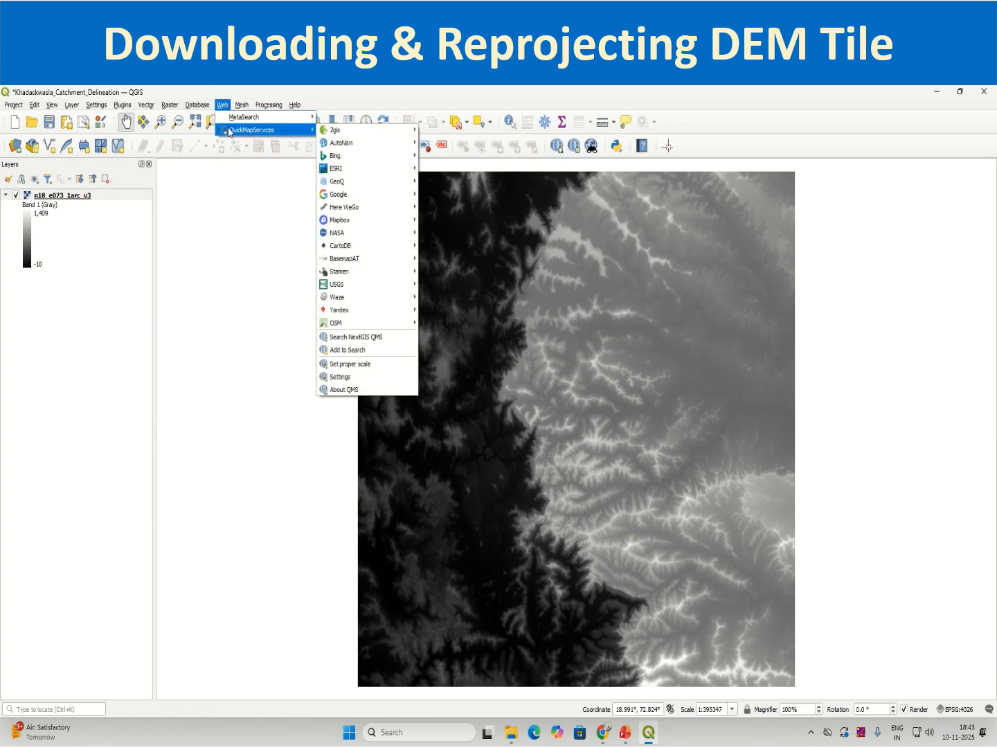
mouse_move(346, 194)
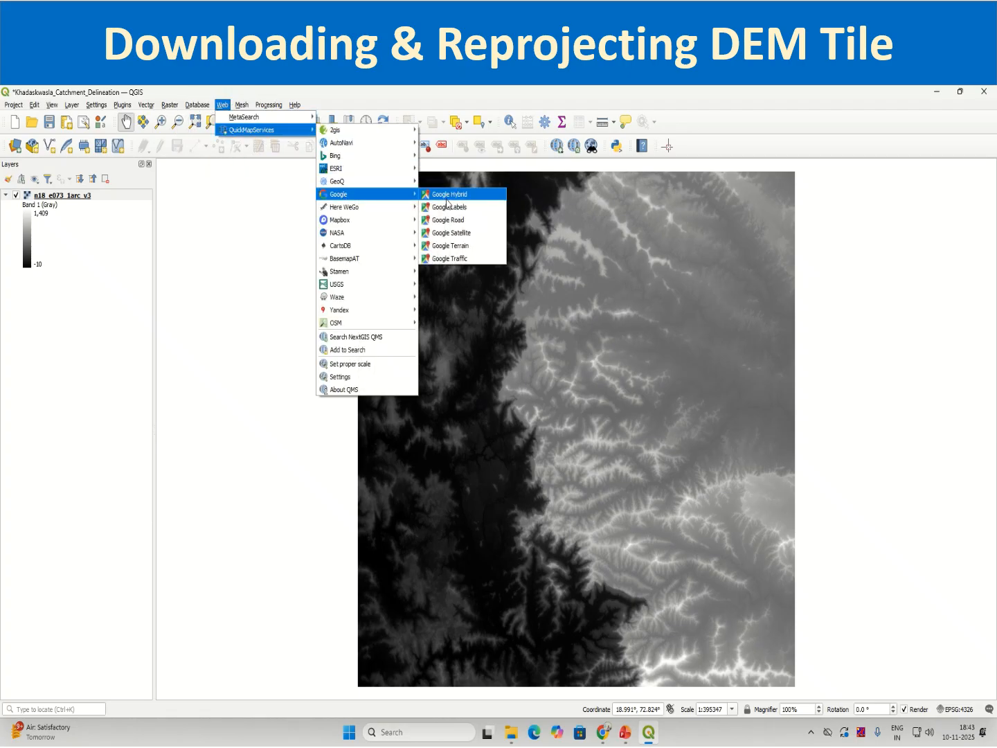
click(477, 224)
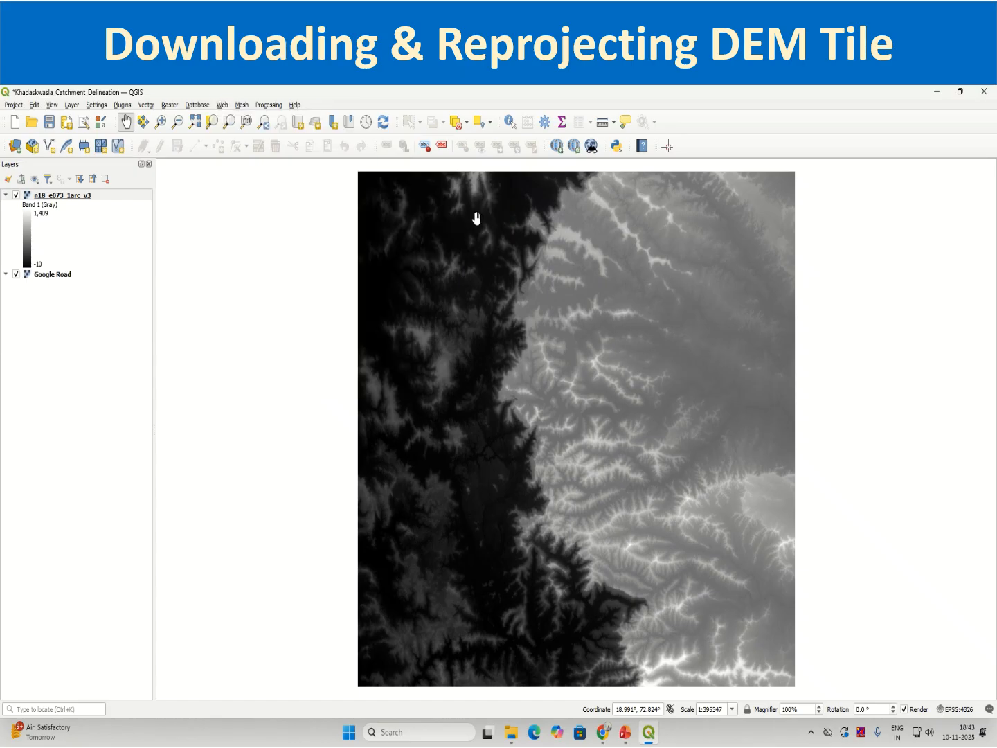
Reduce the global opacity of the n18_e073_1arc_v3 layer to about 52% and apply it.
right_click(77, 197)
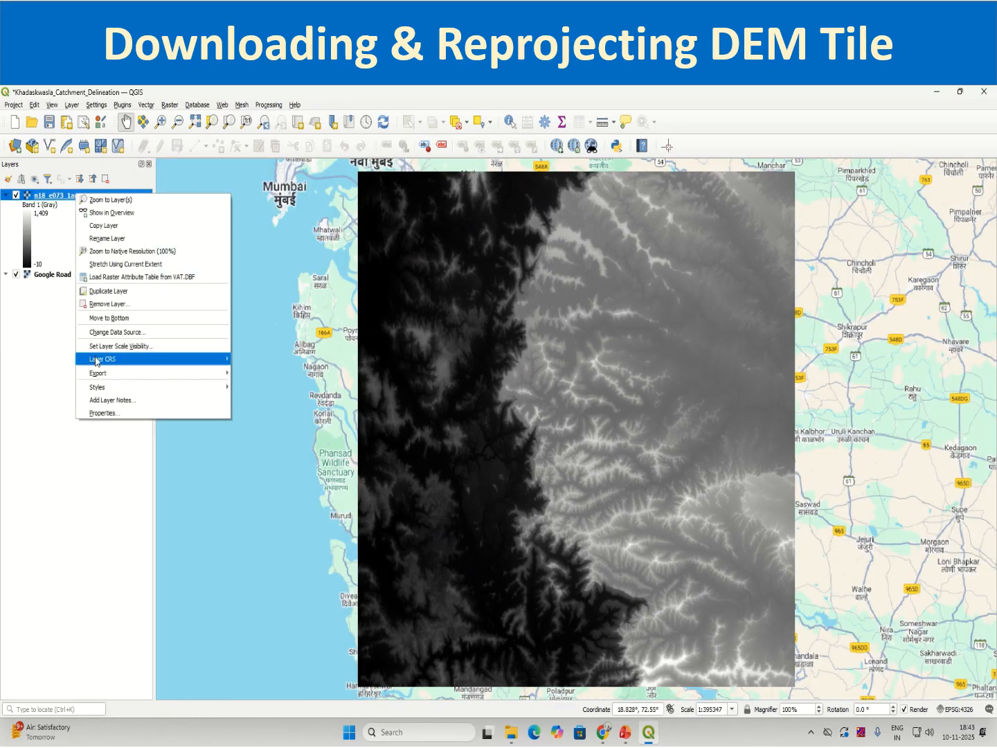
click(125, 414)
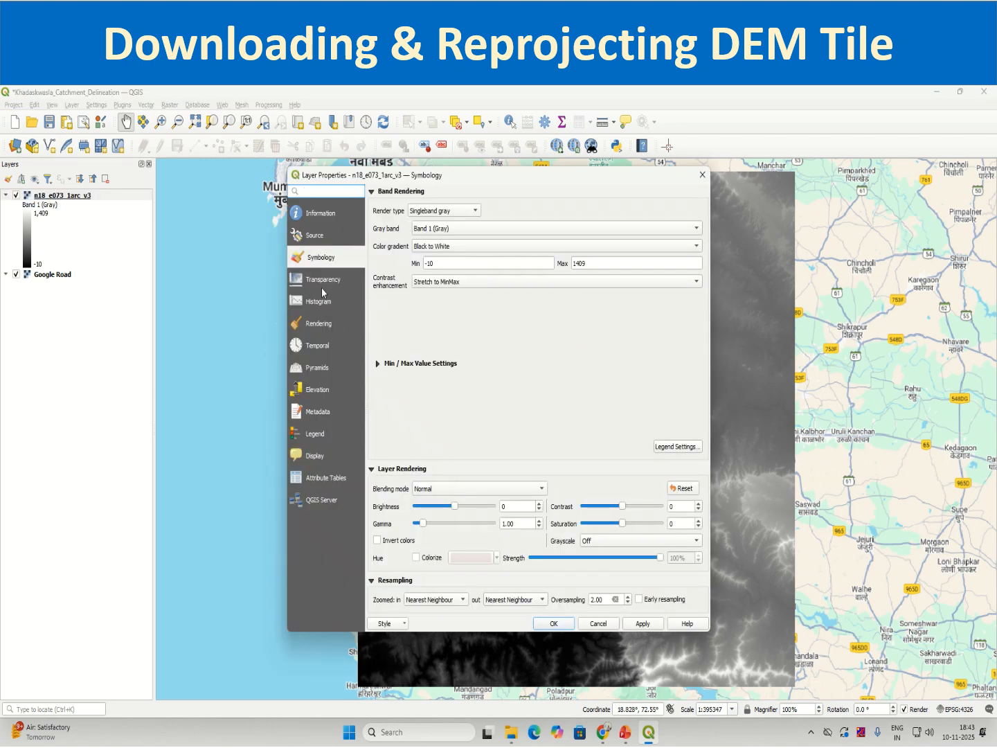
click(321, 281)
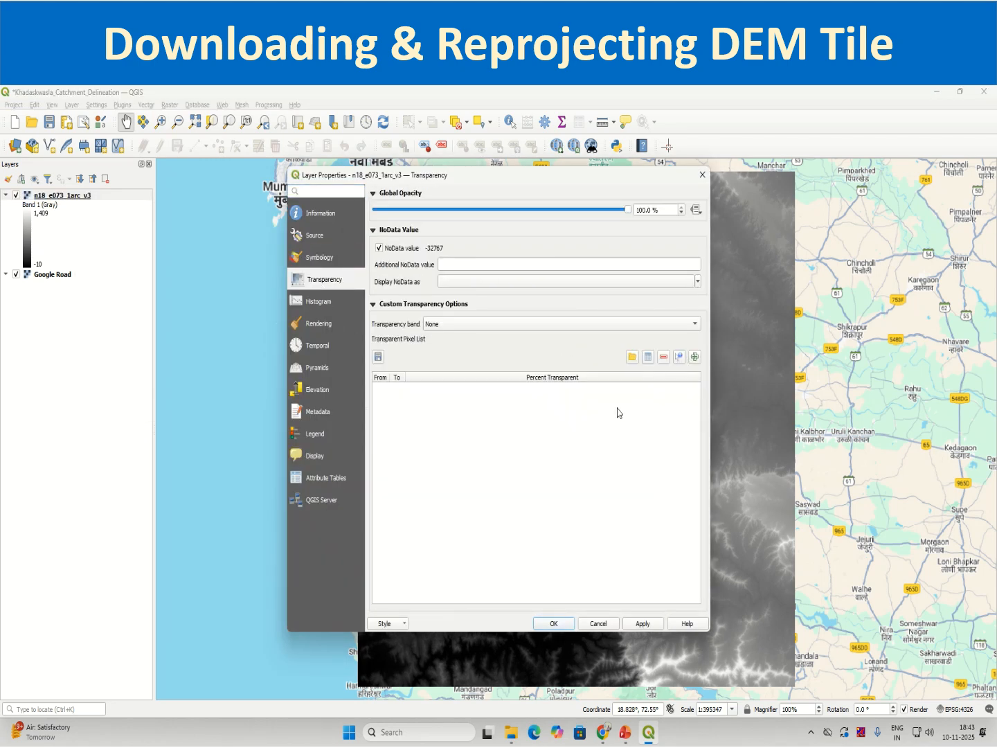
drag(628, 210, 509, 218)
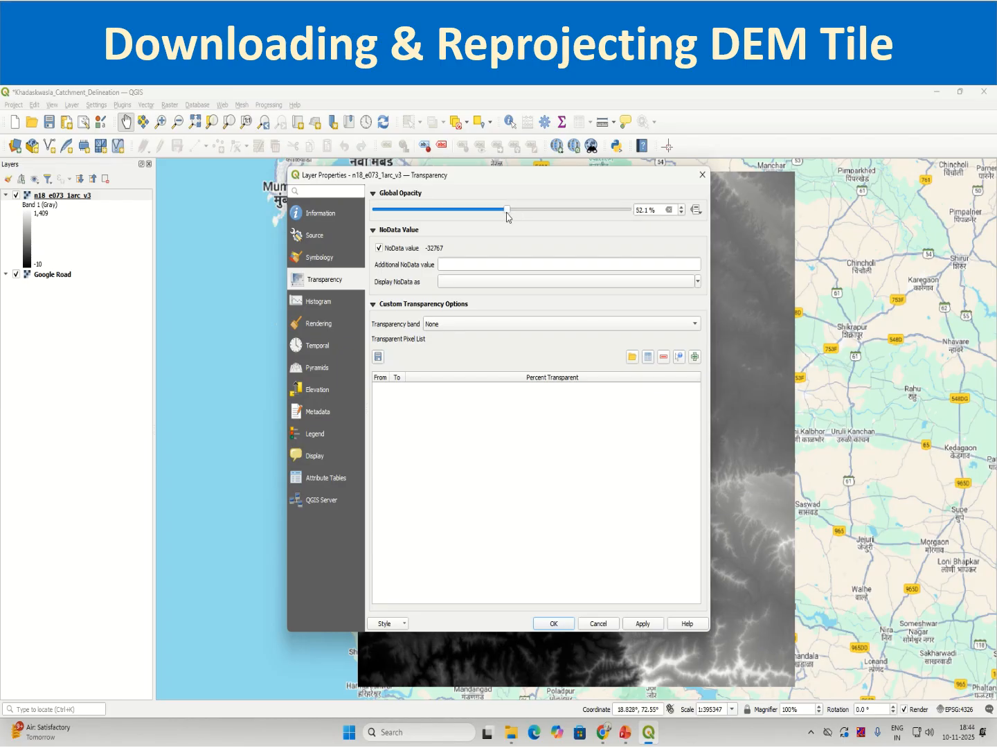
click(642, 623)
click(558, 623)
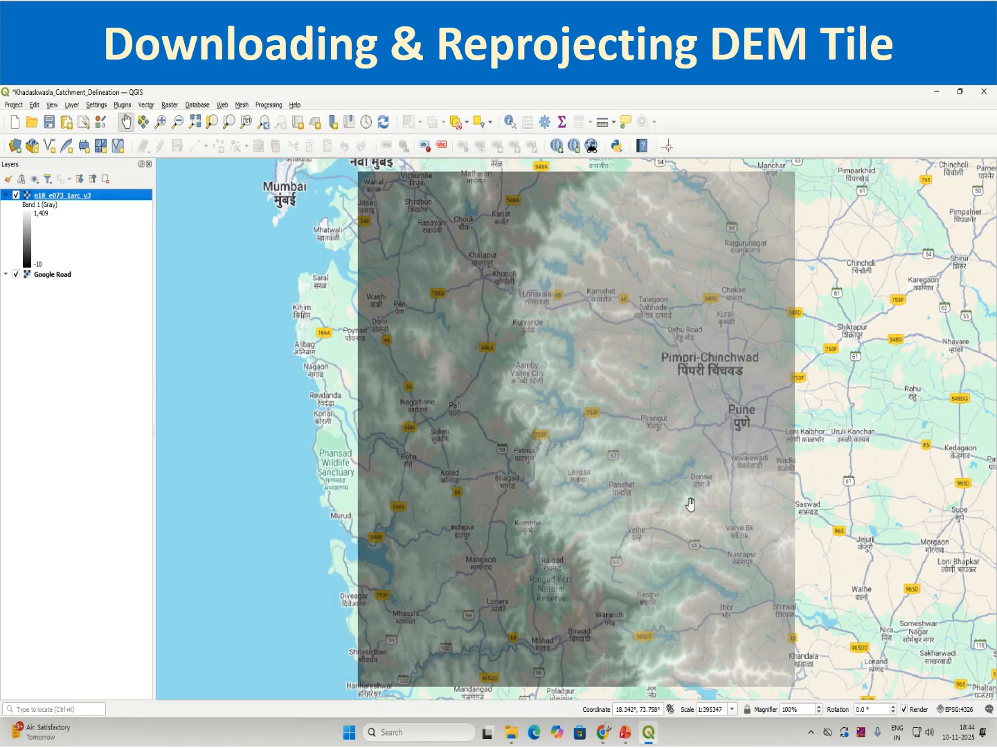
key(ctrl)
key(ctrl)
key(ctrl)
key(ctrl)
key(ctrl)
Examine the coordinate reference system in the n18_e073_1arc_v3 layer's information, and close its properties.
right_click(97, 196)
click(135, 416)
click(326, 219)
scroll(531, 561, down, 10)
scroll(532, 561, down, 5)
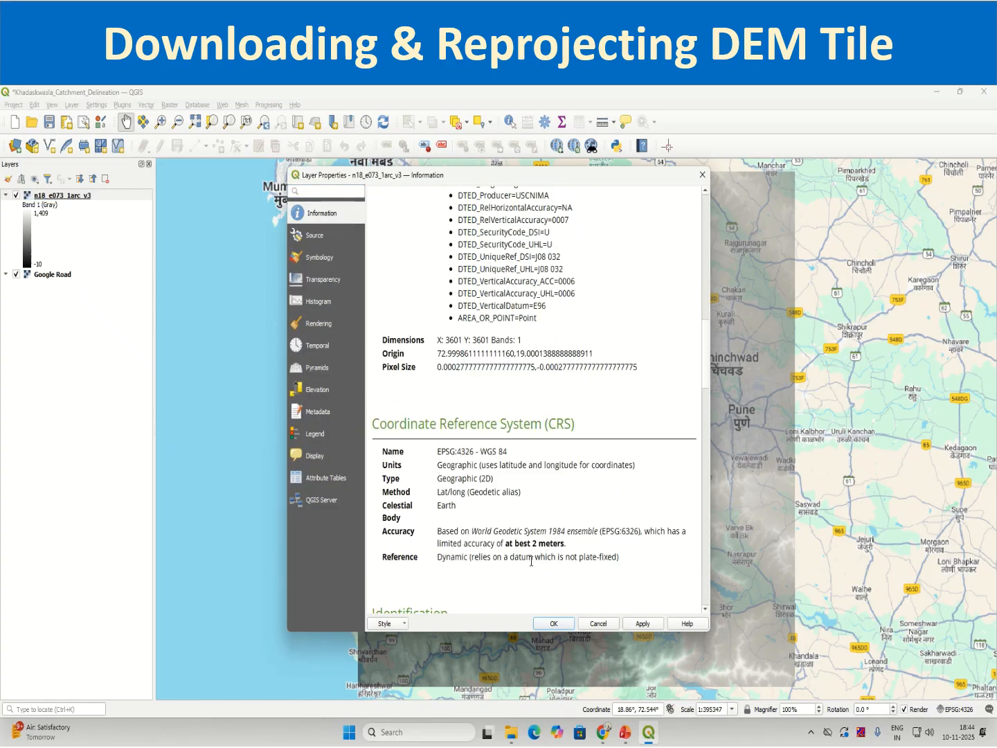
drag(433, 451, 509, 452)
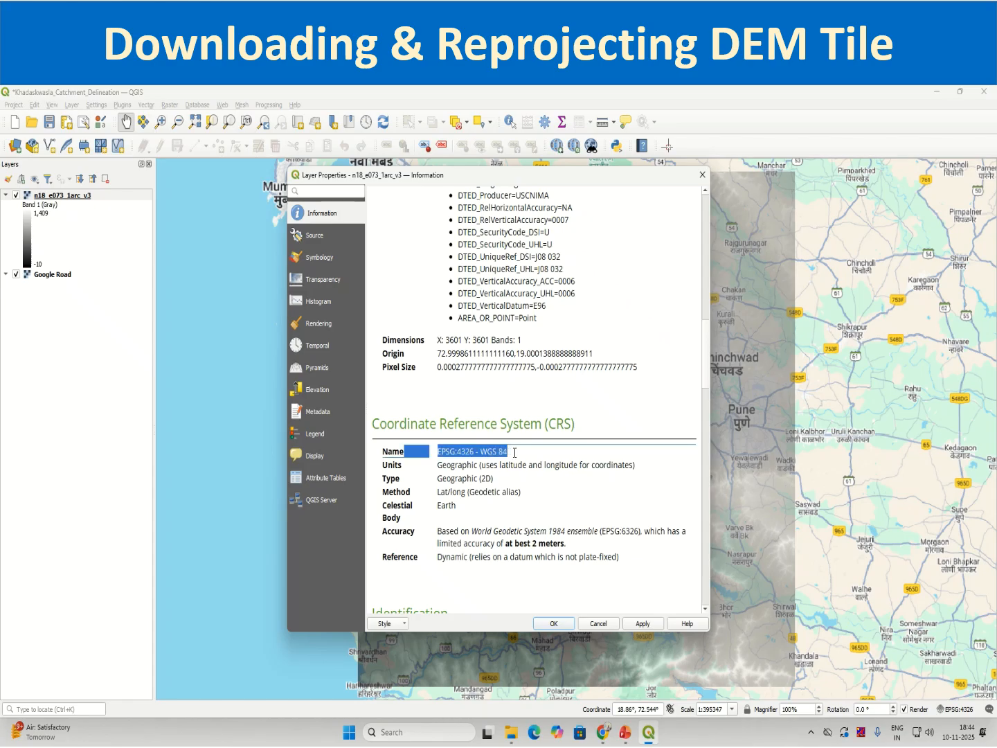
click(702, 175)
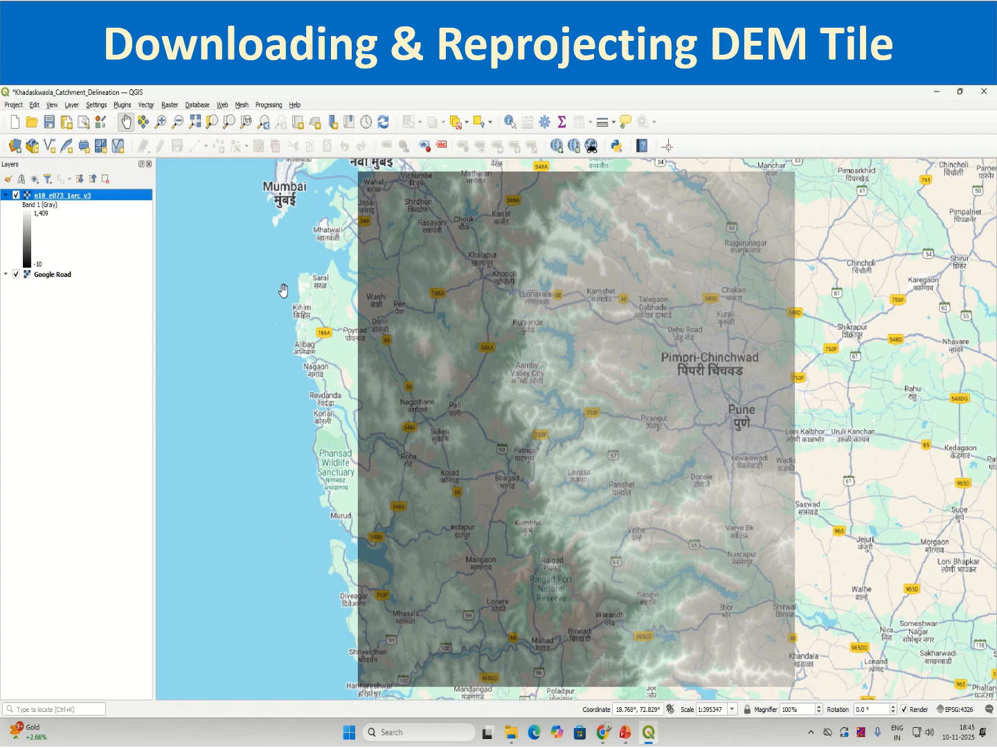
Look up the Warp (reproject) tool by reopening the Processing Toolbox and searching for warp.
click(170, 105)
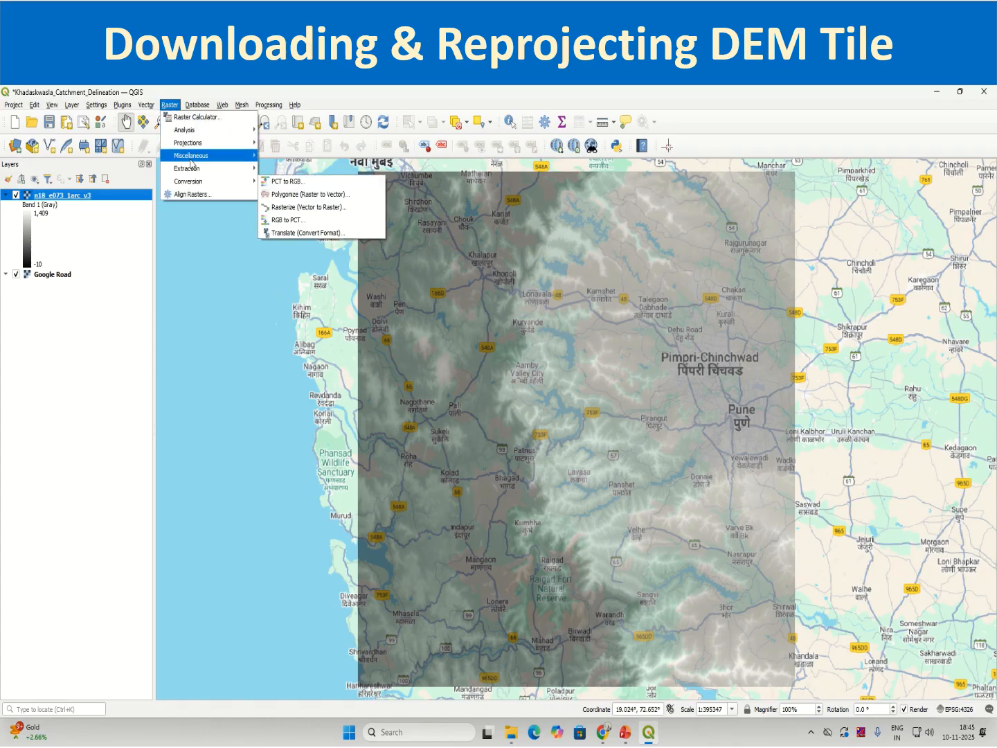
mouse_move(191, 144)
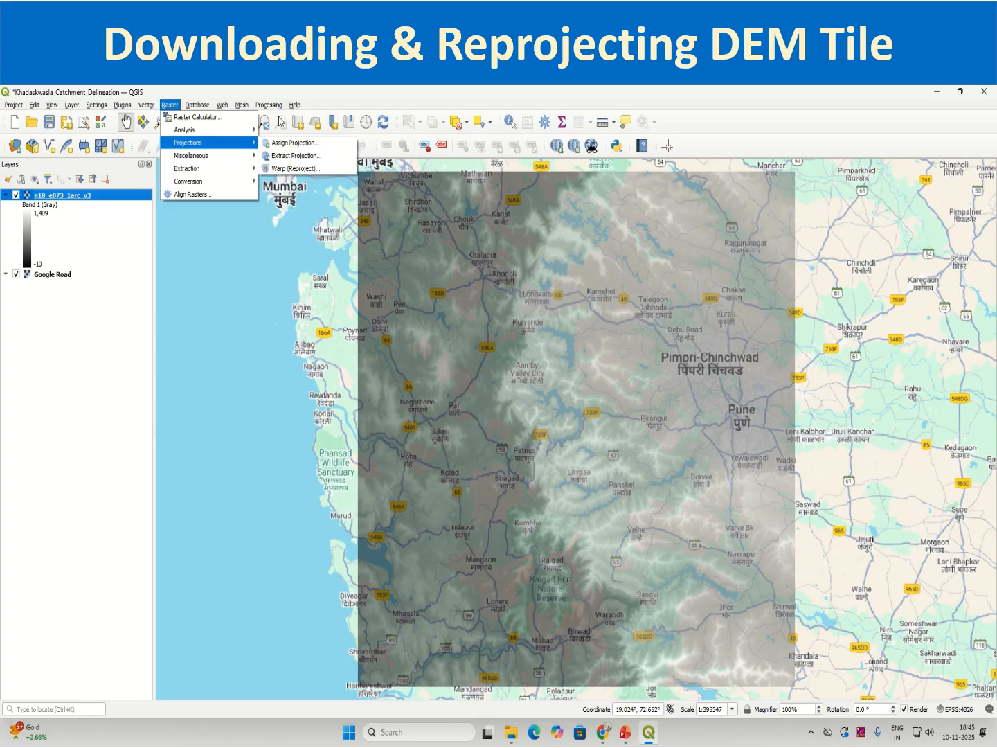
click(270, 108)
click(269, 108)
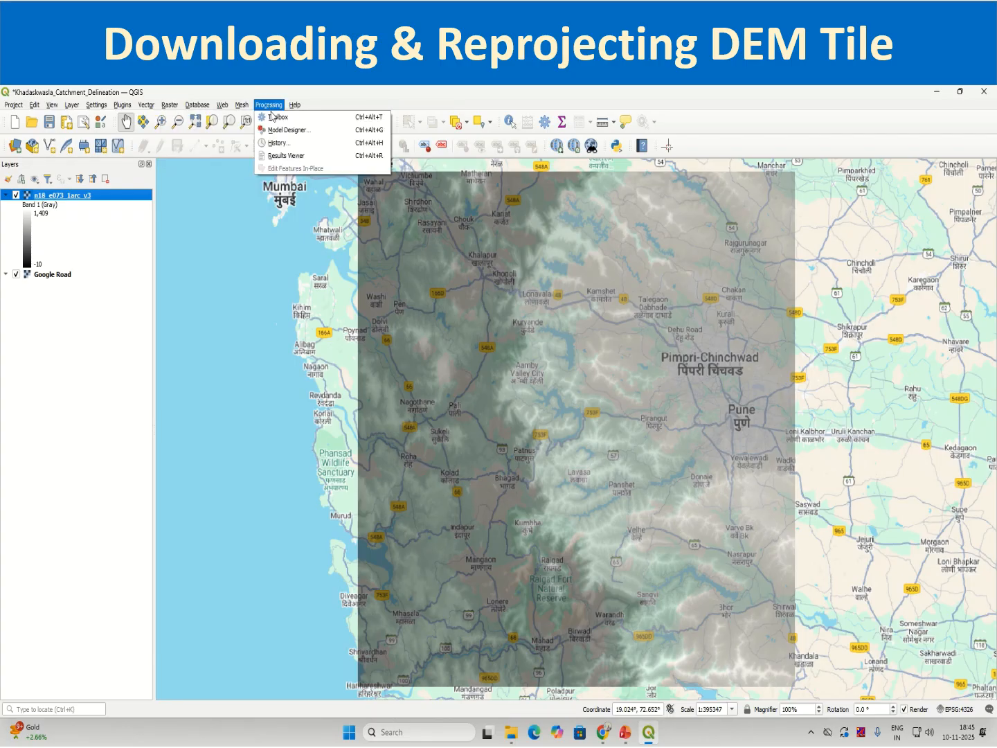
click(274, 119)
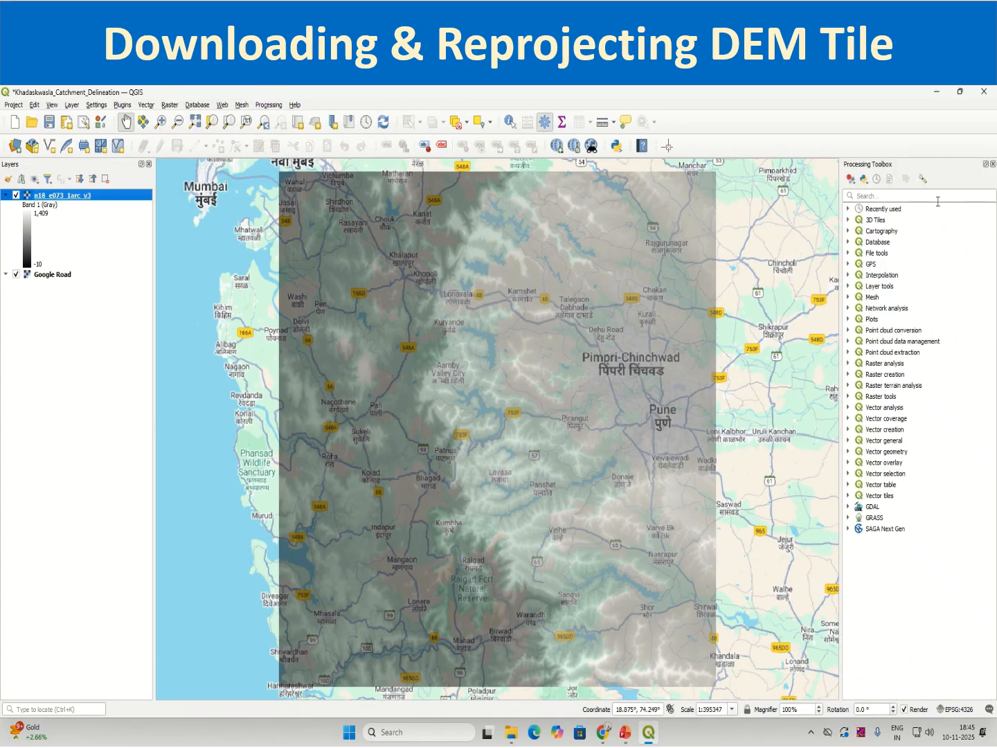
click(937, 199)
text(warp)
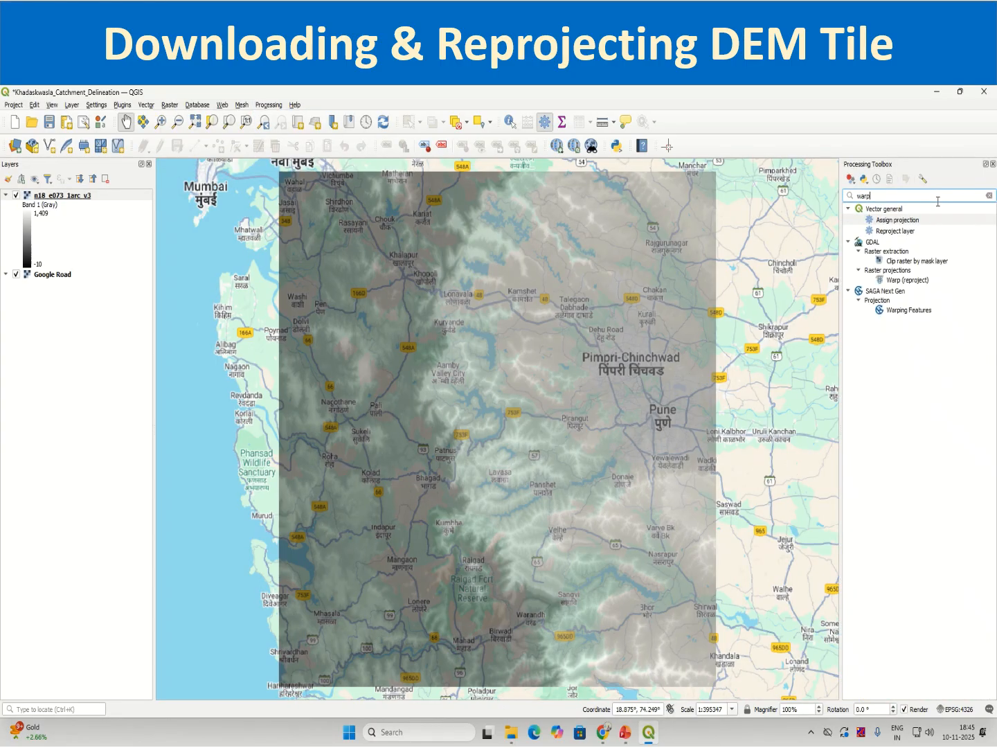
click(900, 280)
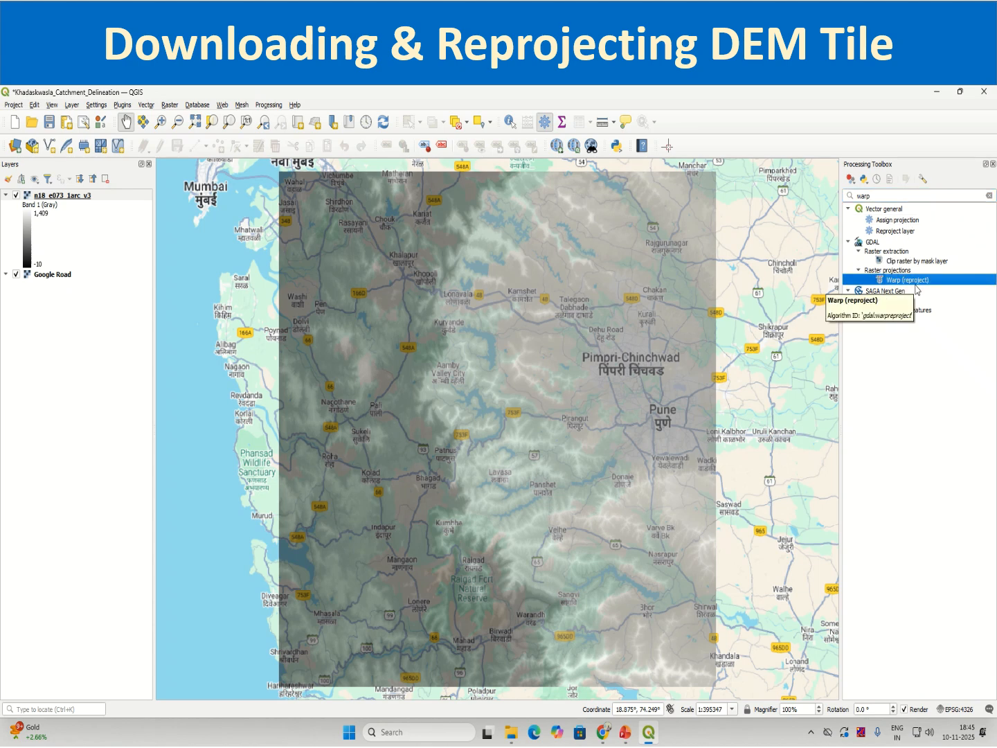
Open the raster Warp (Reproject) tool, close the Processing Toolbox, and choose n18_e073_1arc_v3 as the input layer.
click(171, 105)
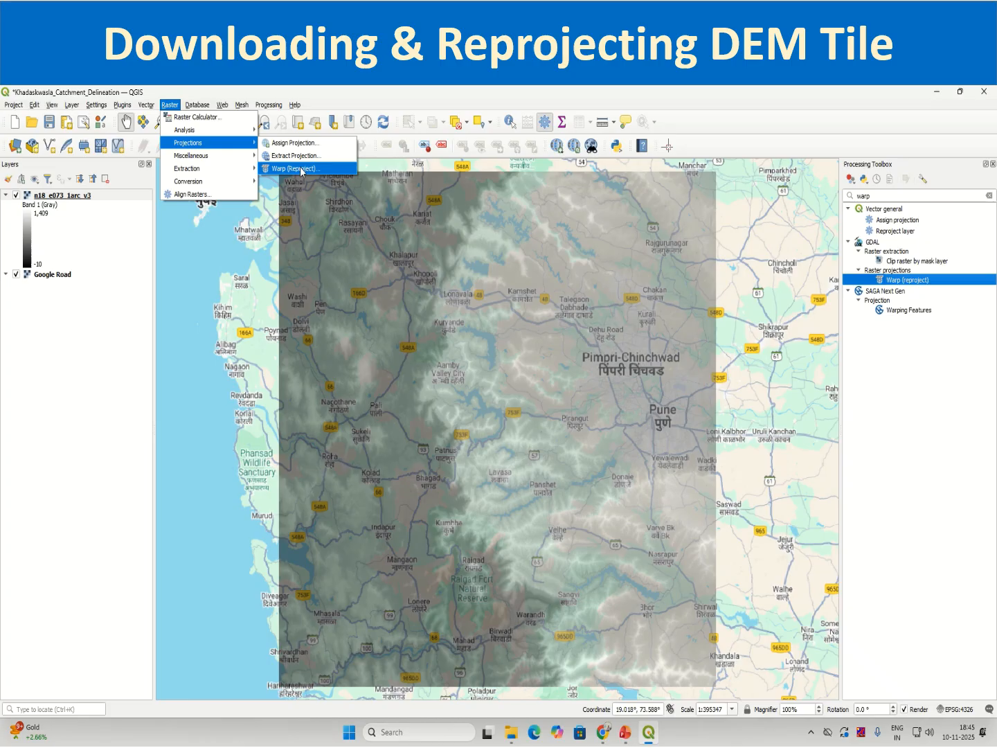
click(300, 169)
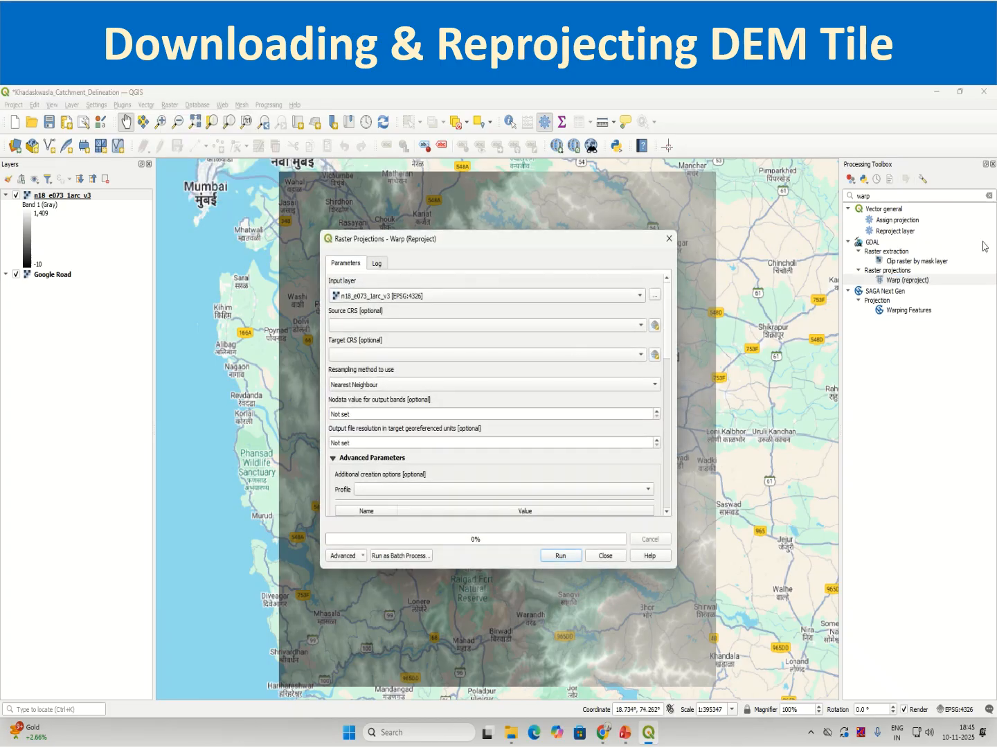
click(992, 164)
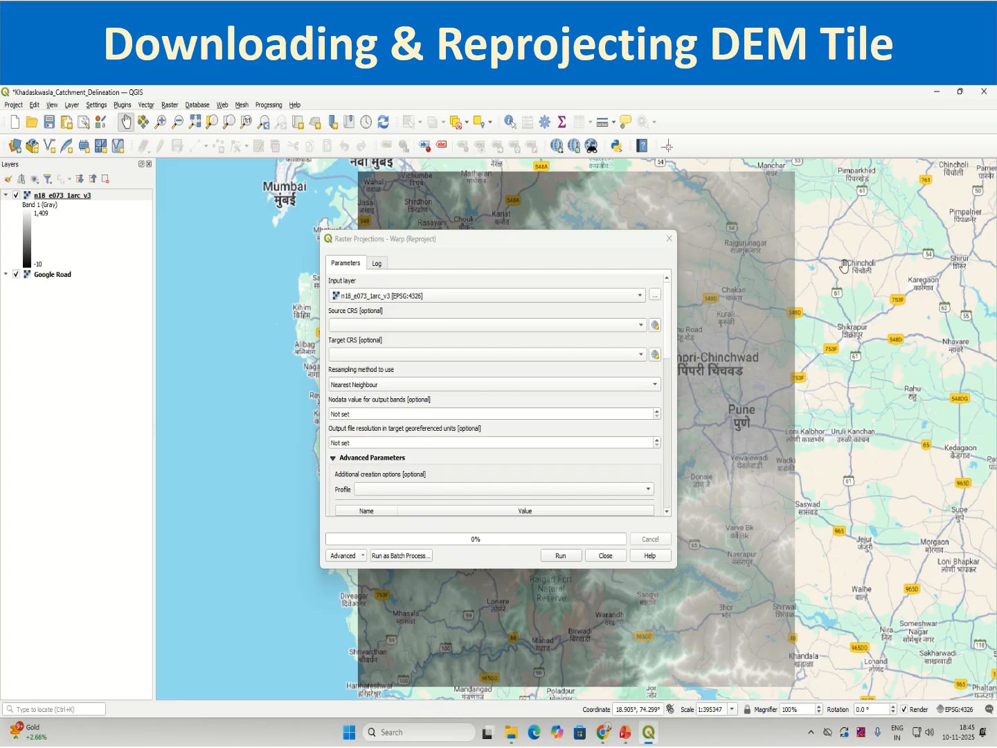
click(354, 301)
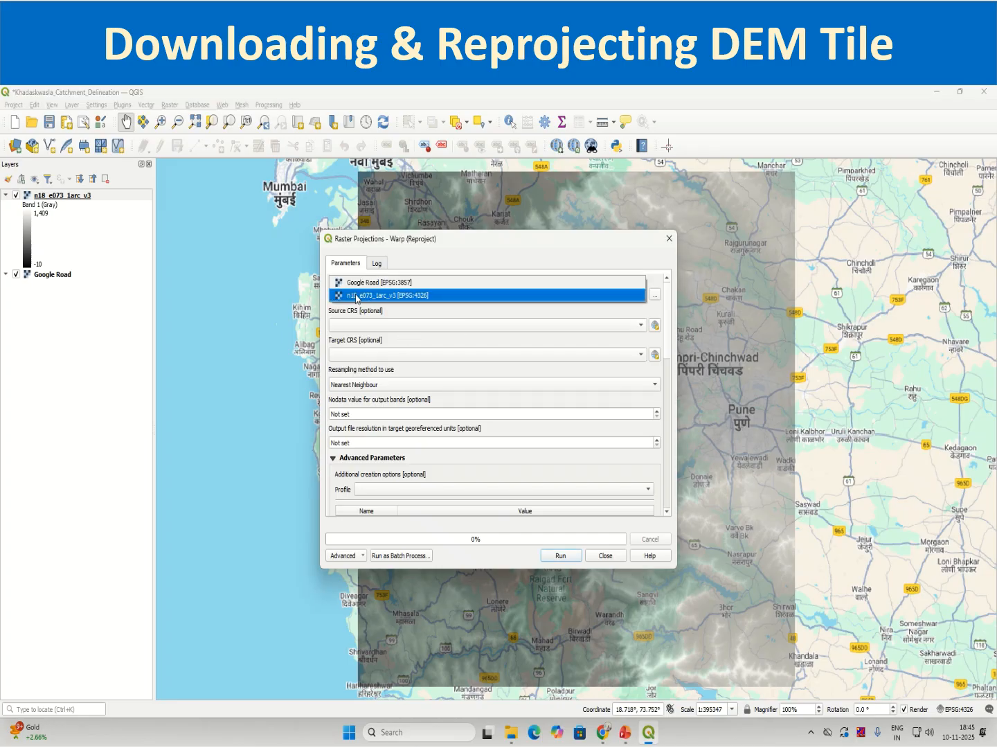
click(358, 299)
click(358, 300)
click(358, 299)
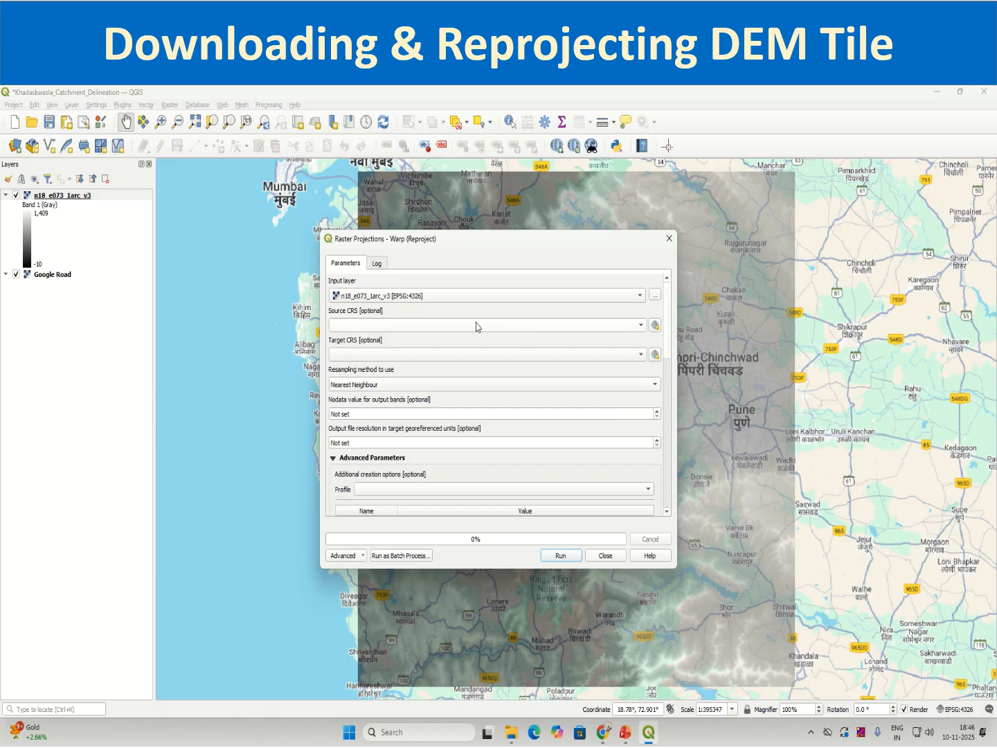
click(642, 325)
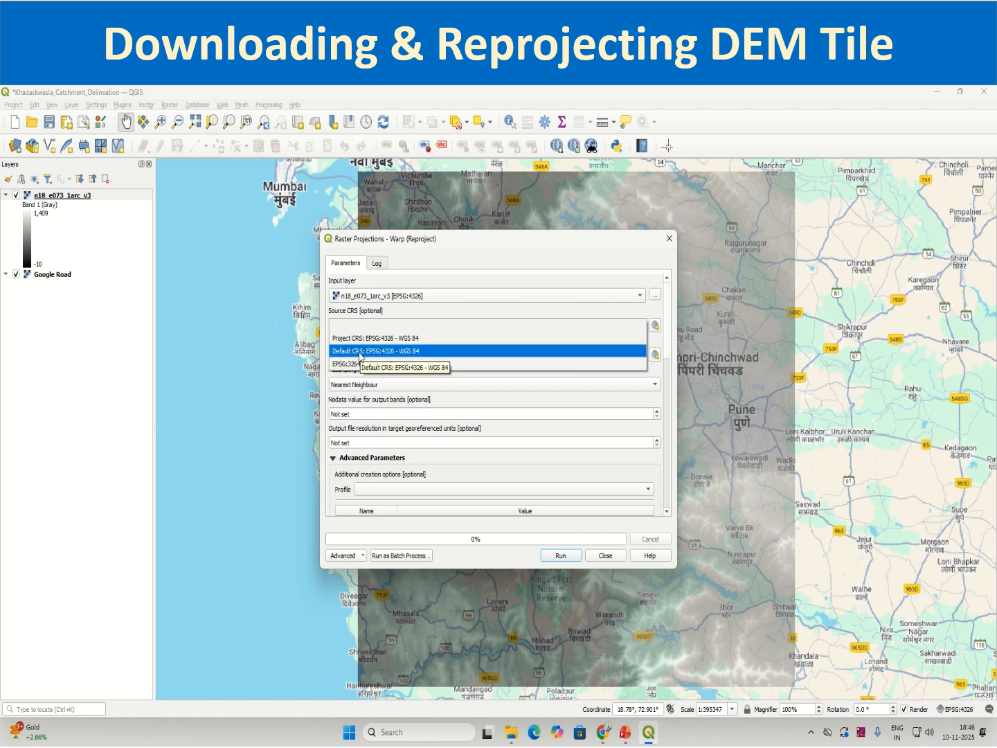
click(653, 325)
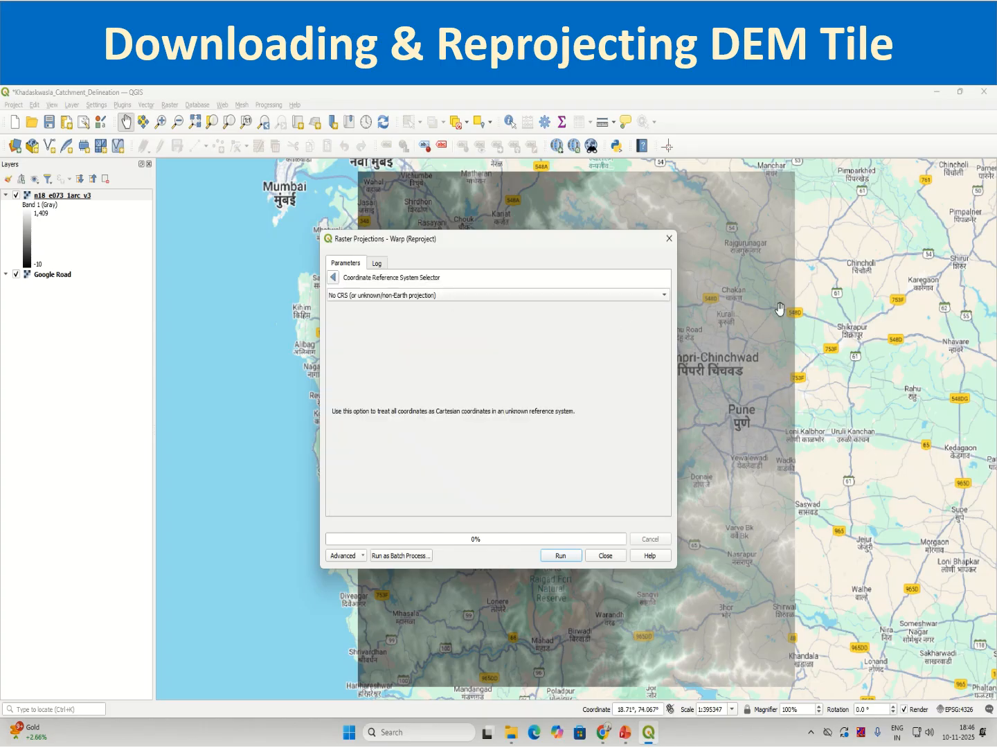
click(335, 278)
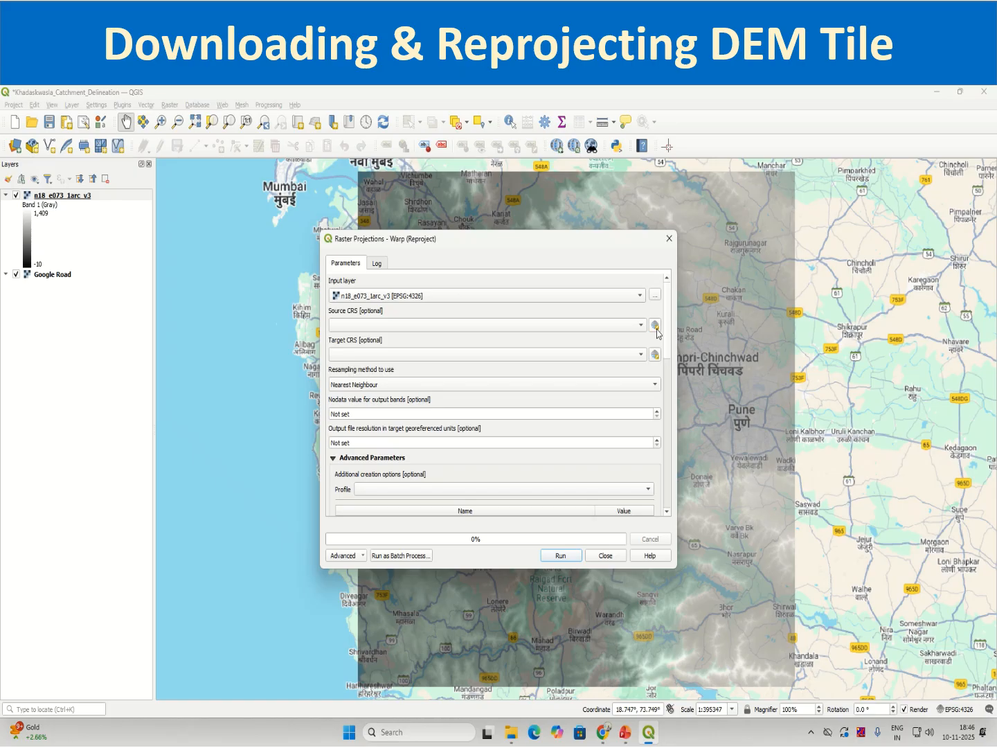
For the source CRS, choose a predefined CRS, filter by 4326 and select WGS 84 (EPSG:4326).
click(655, 327)
click(443, 301)
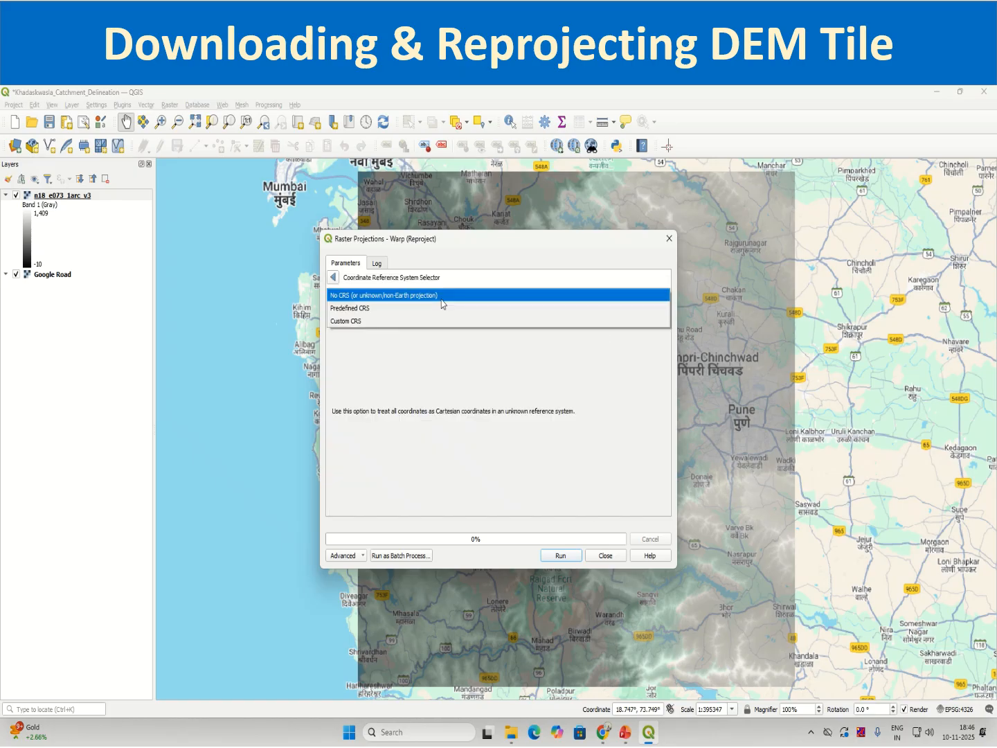
click(398, 308)
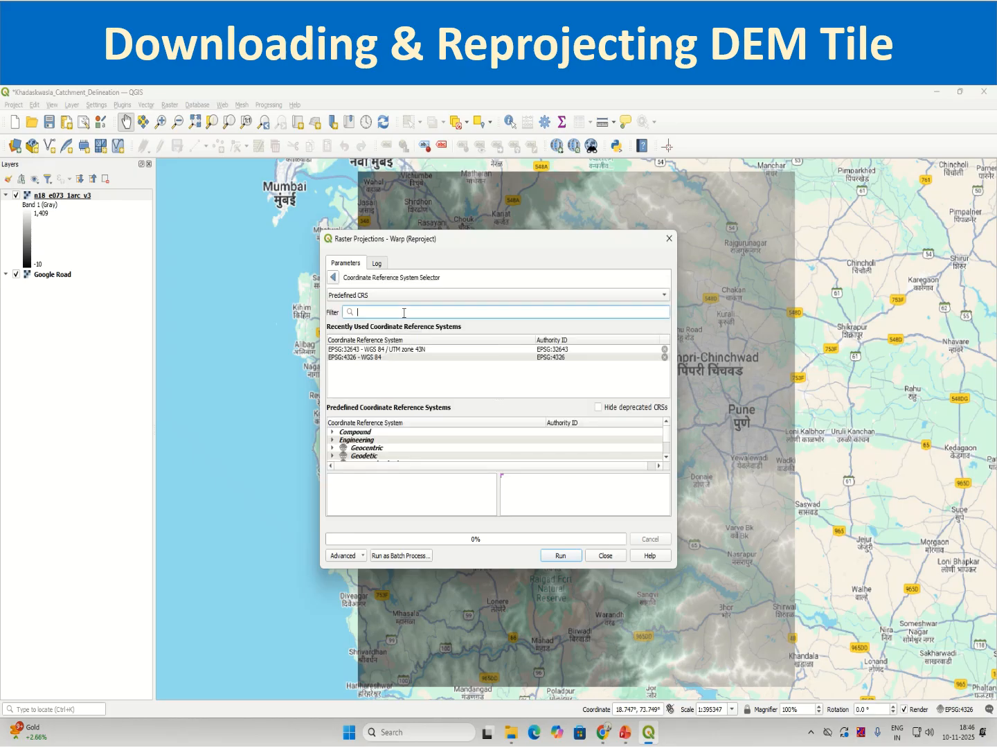
text(4326)
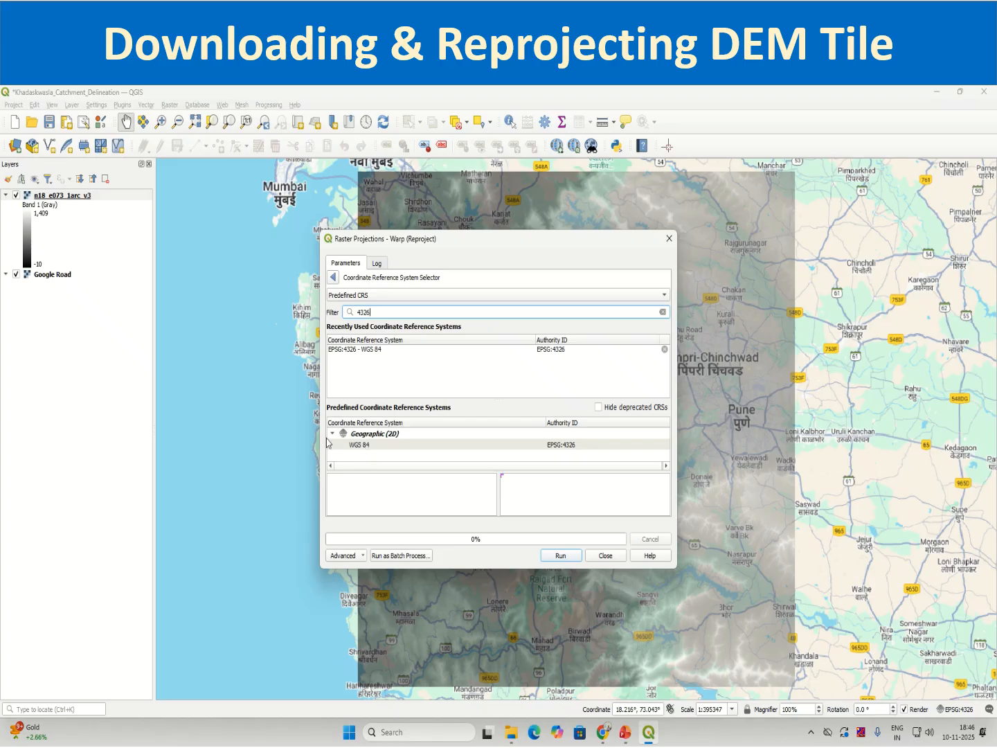
click(361, 445)
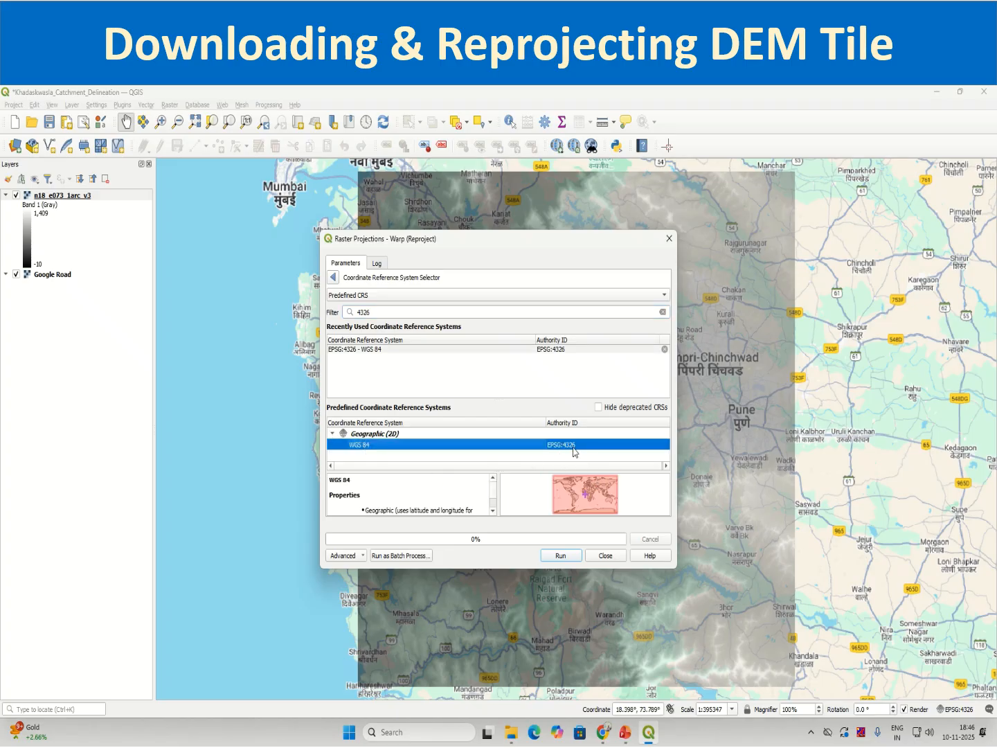
Accept the source CRS, and set the target CRS to the predefined WGS 84 / UTM zone 43N by filtering for 32643.
click(334, 278)
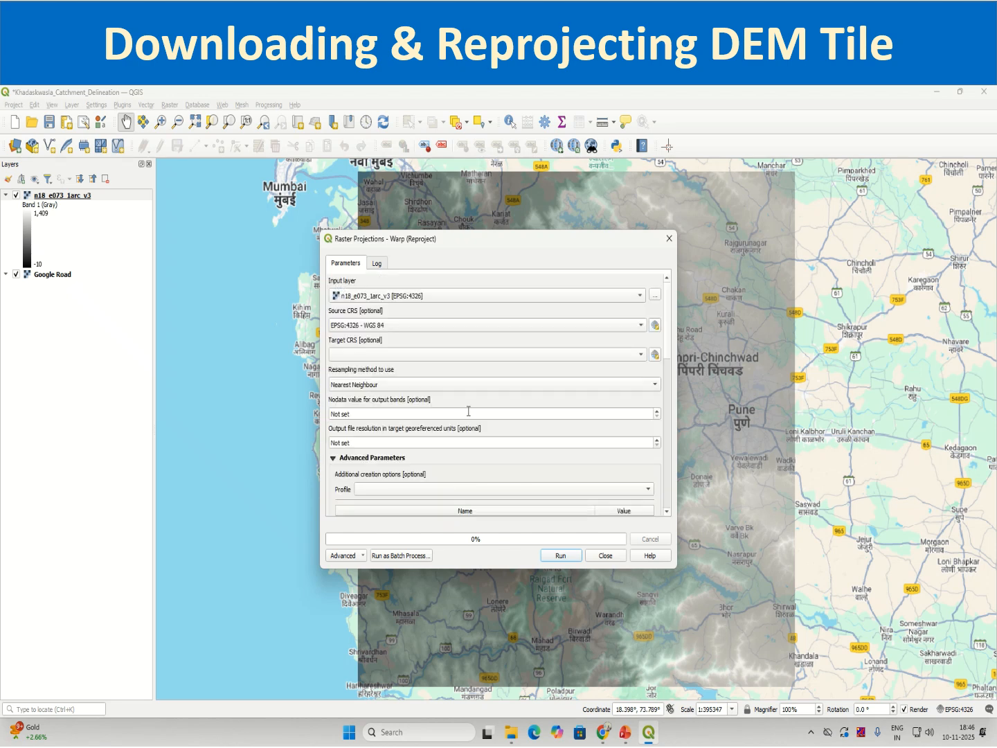
click(654, 355)
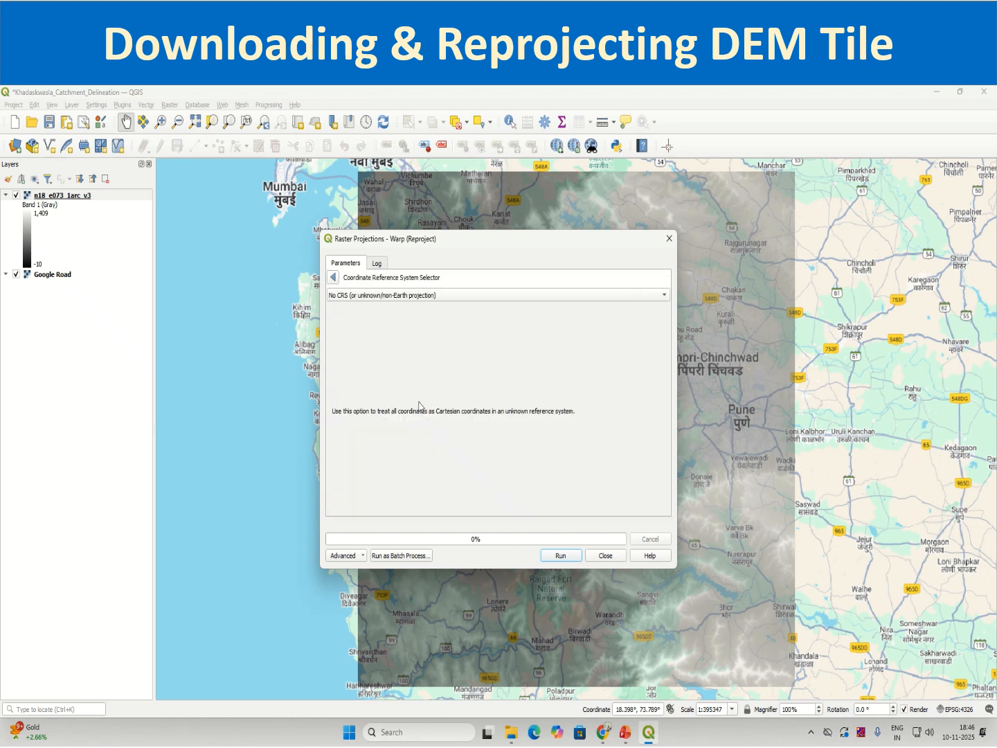
click(374, 299)
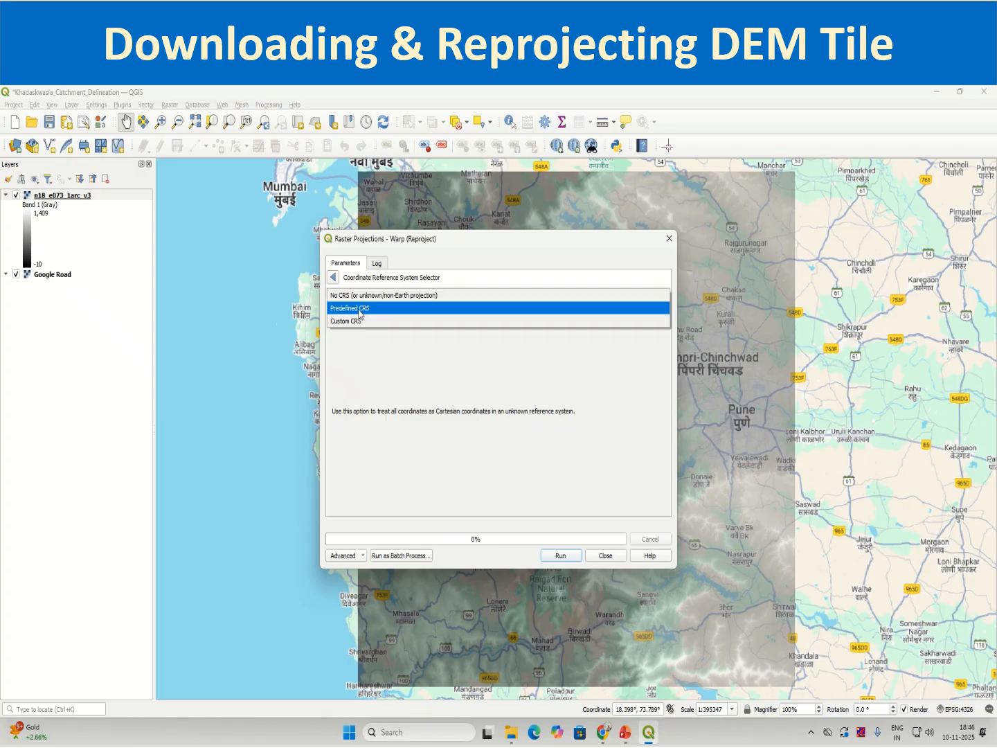
click(358, 309)
click(377, 309)
text(32)
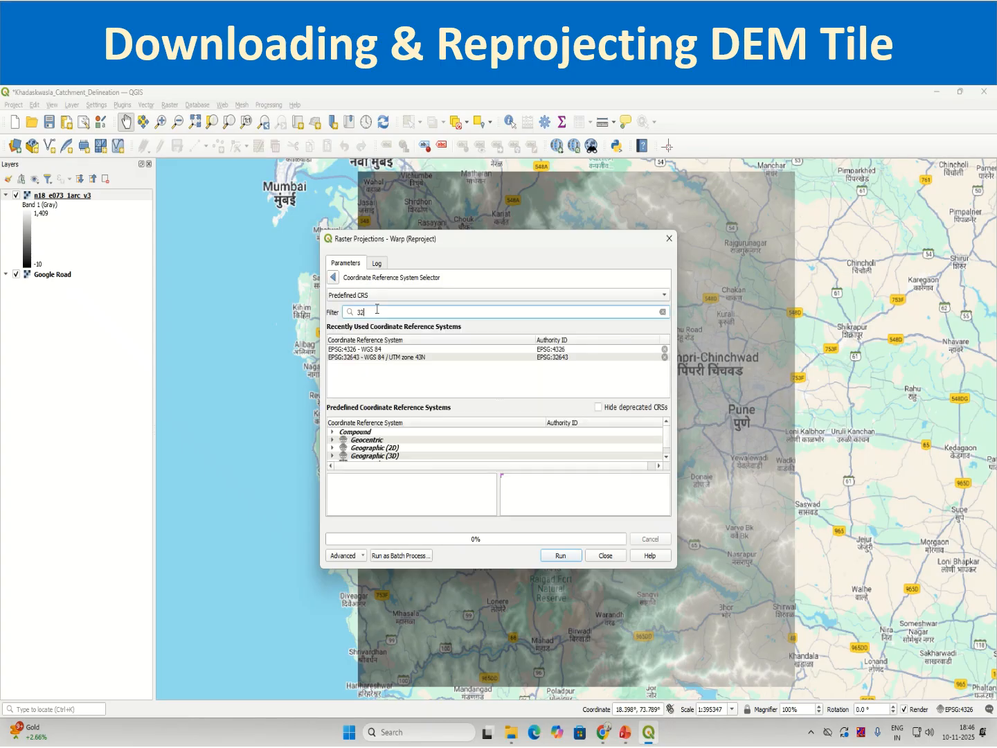
text(643)
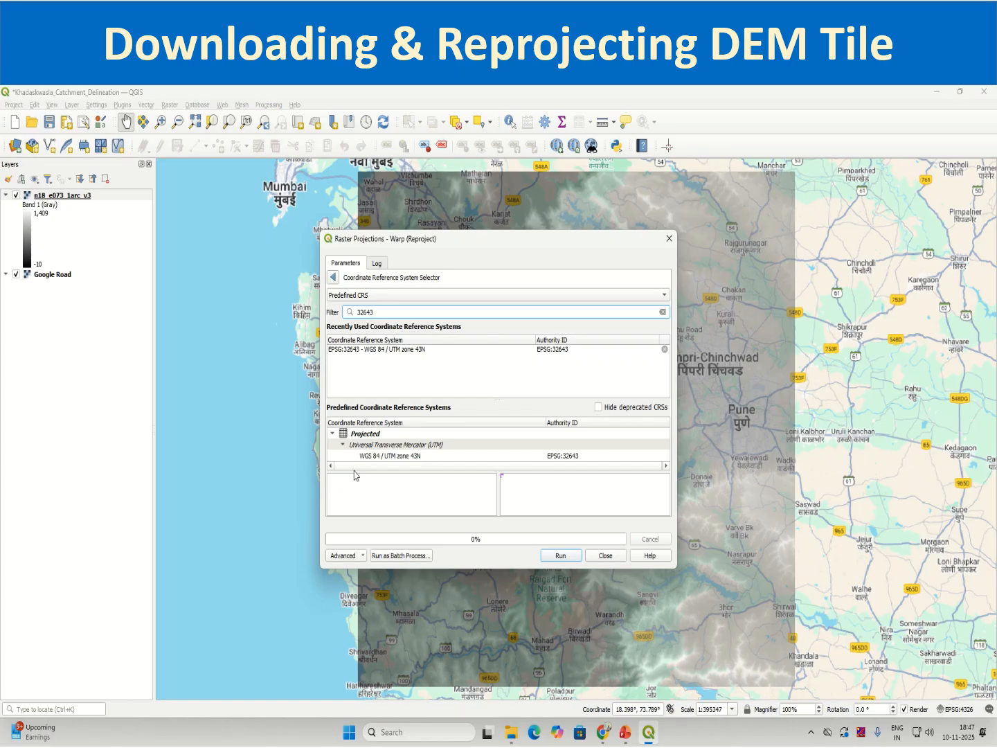
click(413, 456)
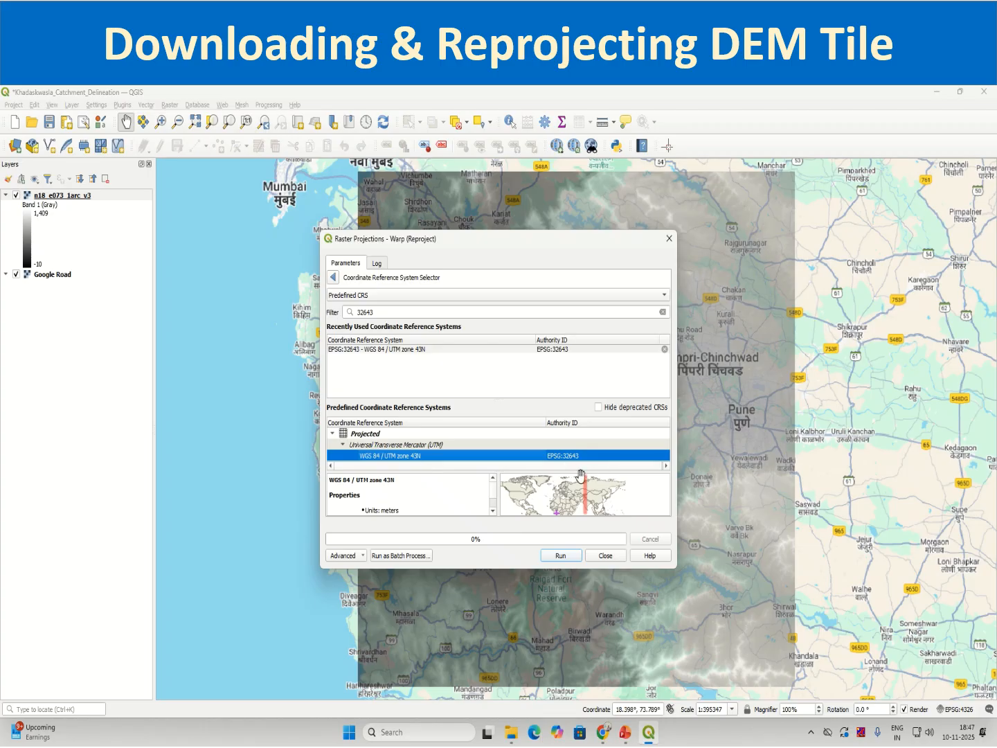
click(333, 277)
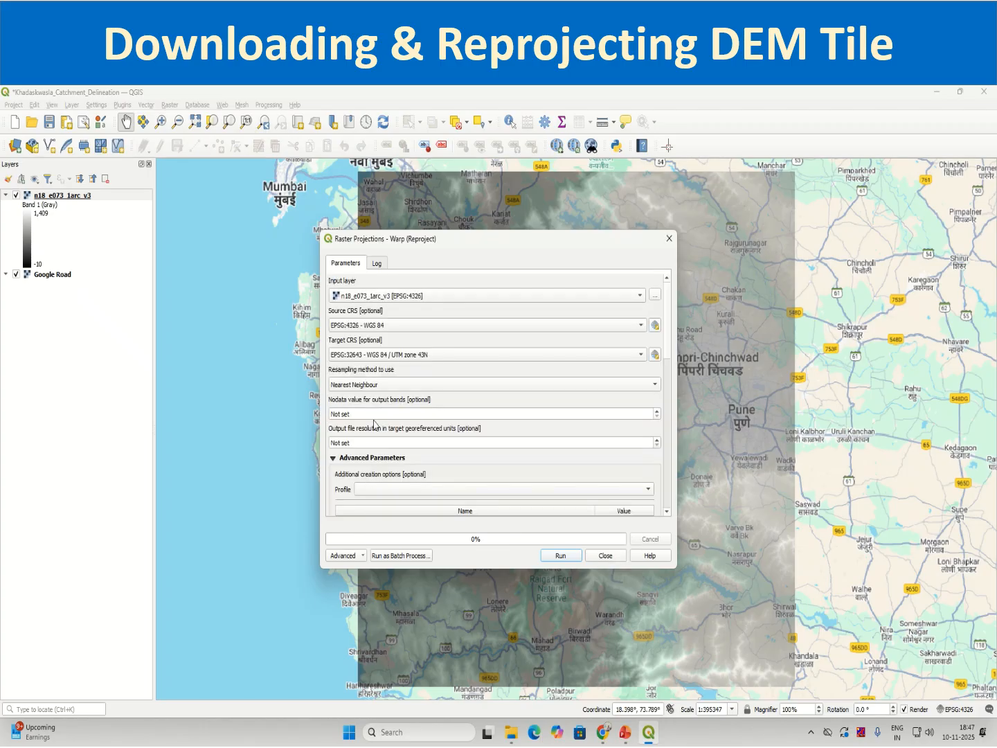
Look up the band's NoData value in the n18_e073_1arc_v3 layer's information, and close its properties.
click(68, 209)
right_click(67, 197)
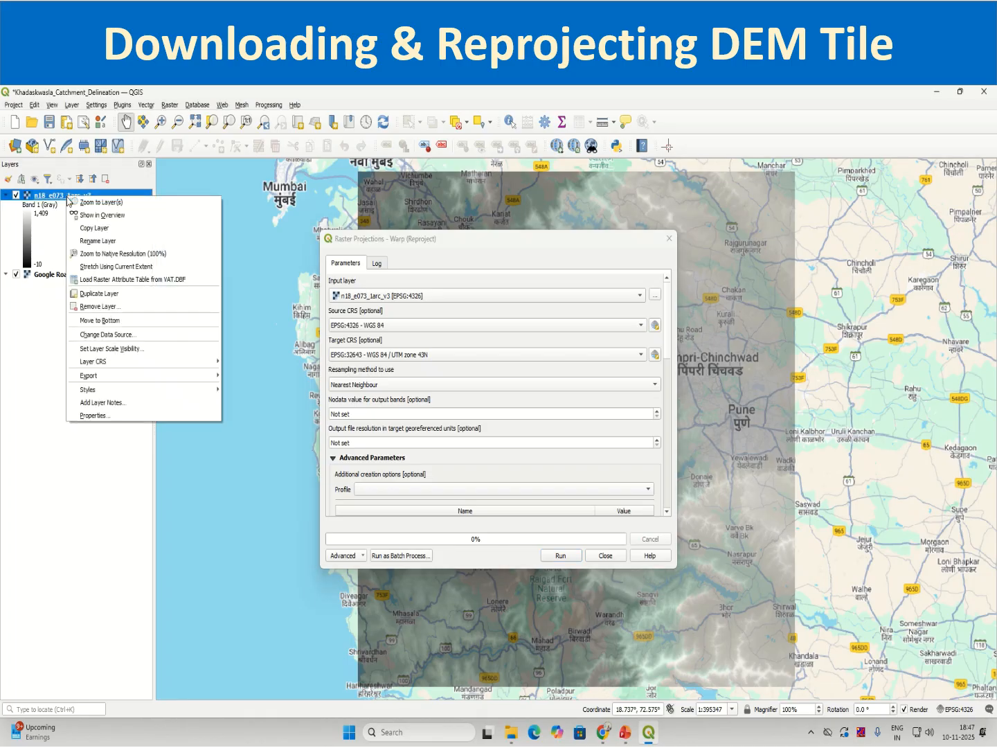
click(89, 414)
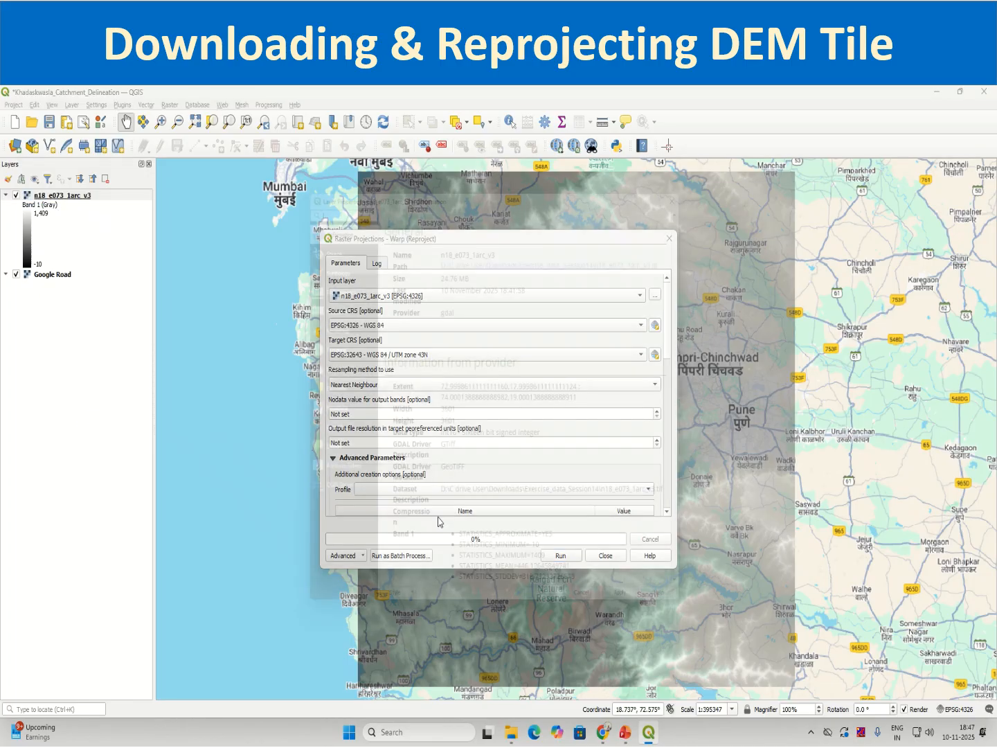
scroll(401, 268, down, 1)
scroll(402, 268, up, 1)
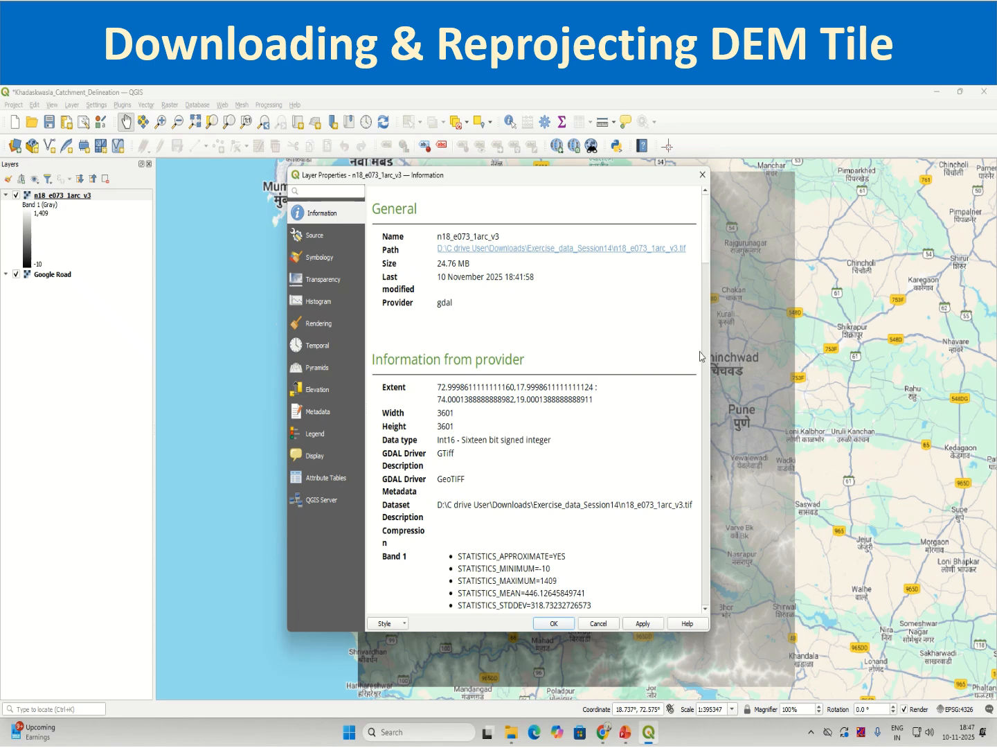
scroll(587, 505, down, 10)
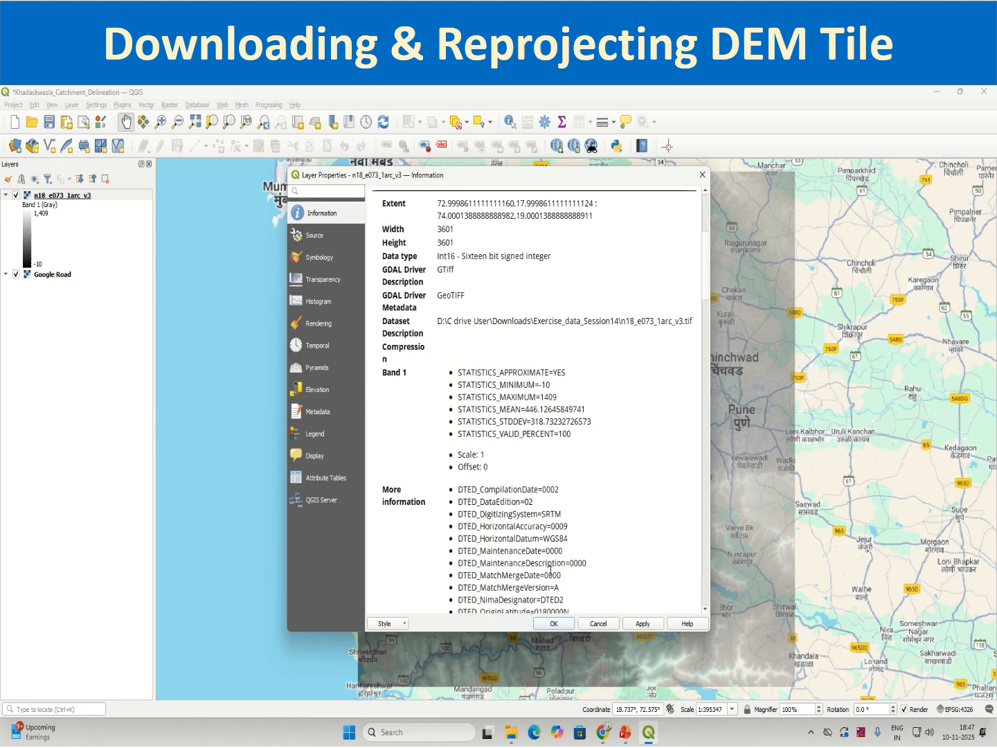
scroll(551, 576, down, 12)
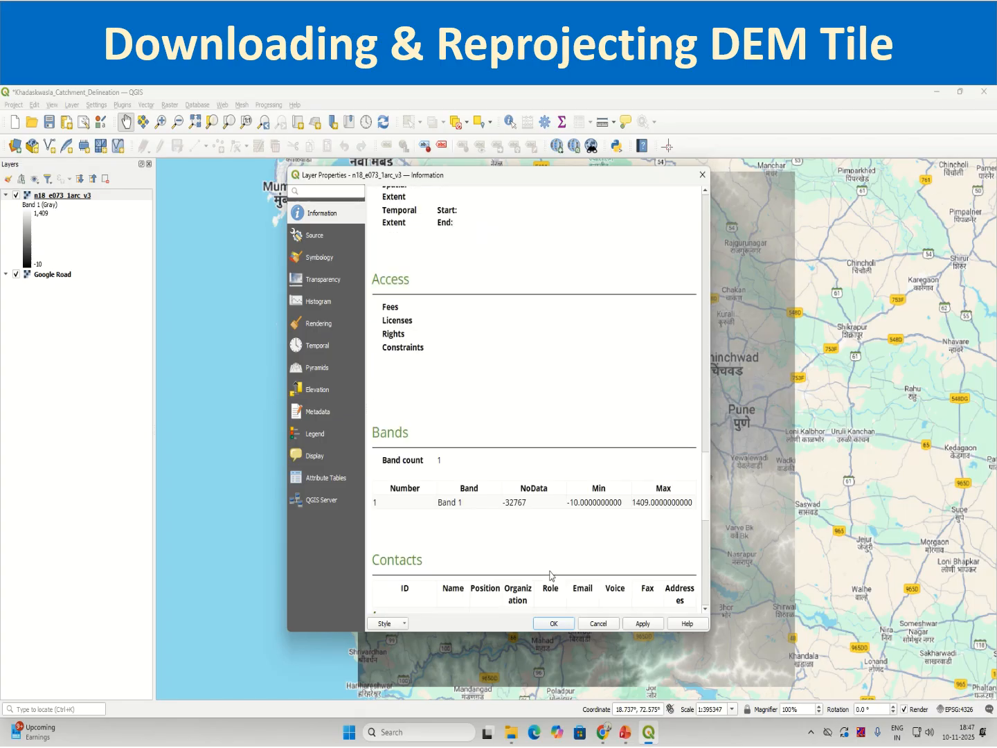
double_click(516, 502)
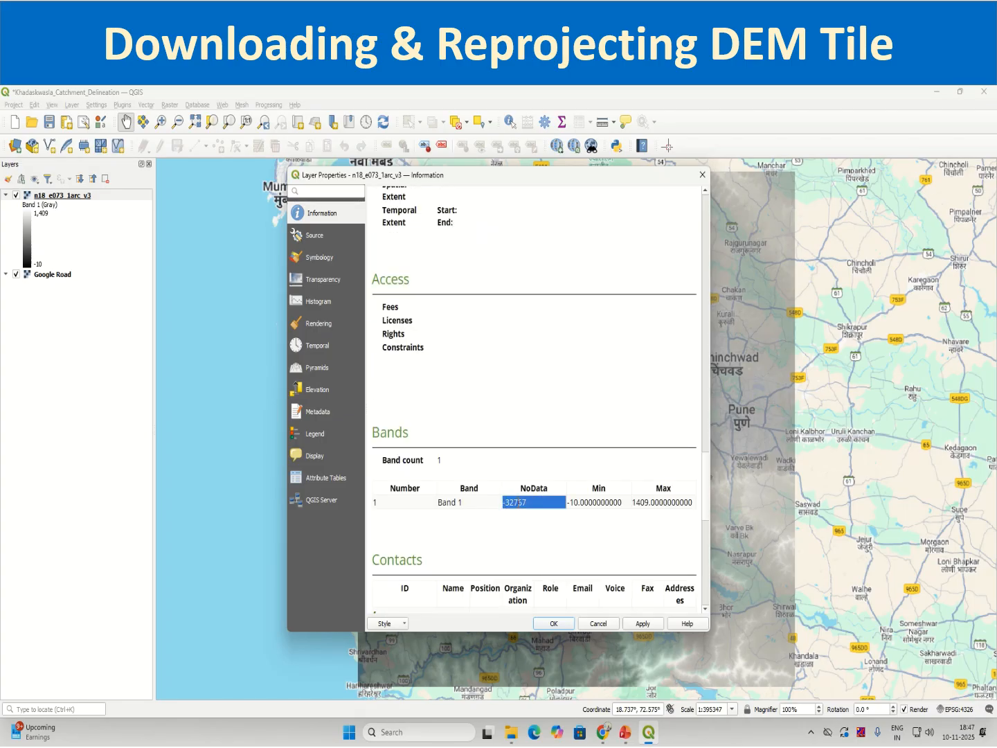
click(700, 177)
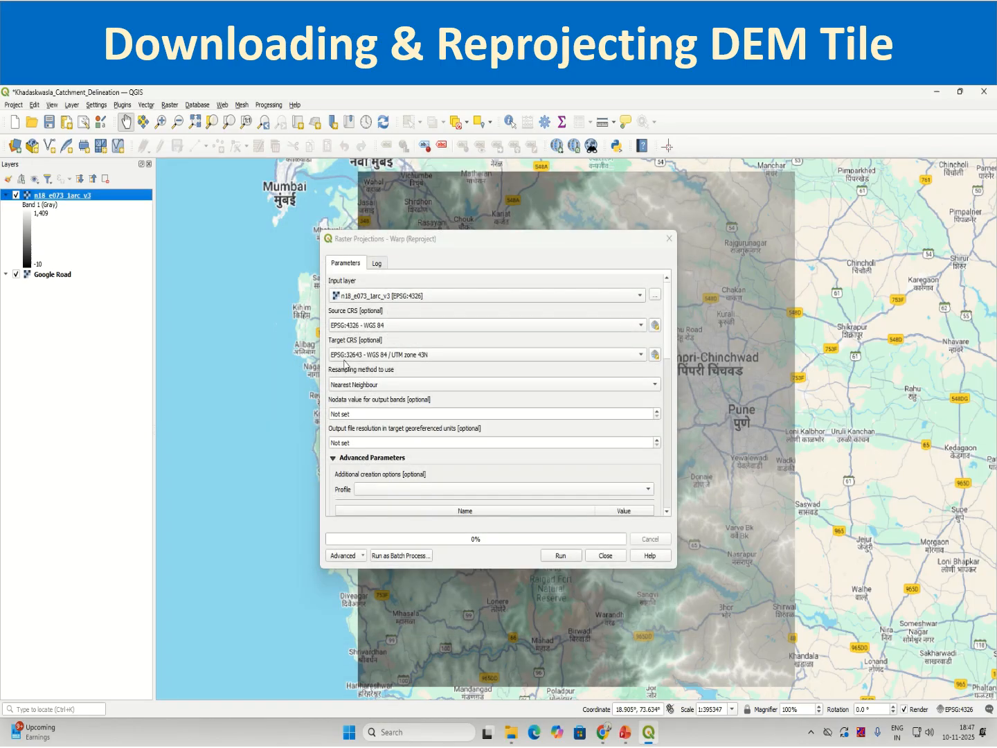
Set the nodata value for output bands to -32767 and the output file resolution to 30.
double_click(350, 414)
triple_click(351, 414)
text(-)
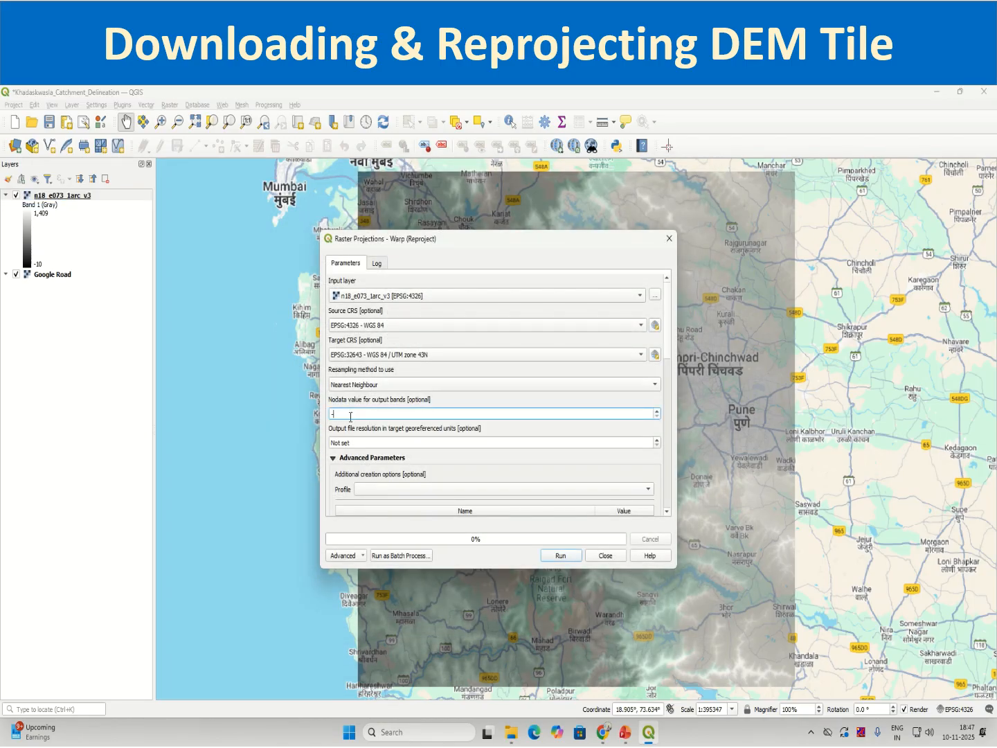
text(32767)
click(385, 428)
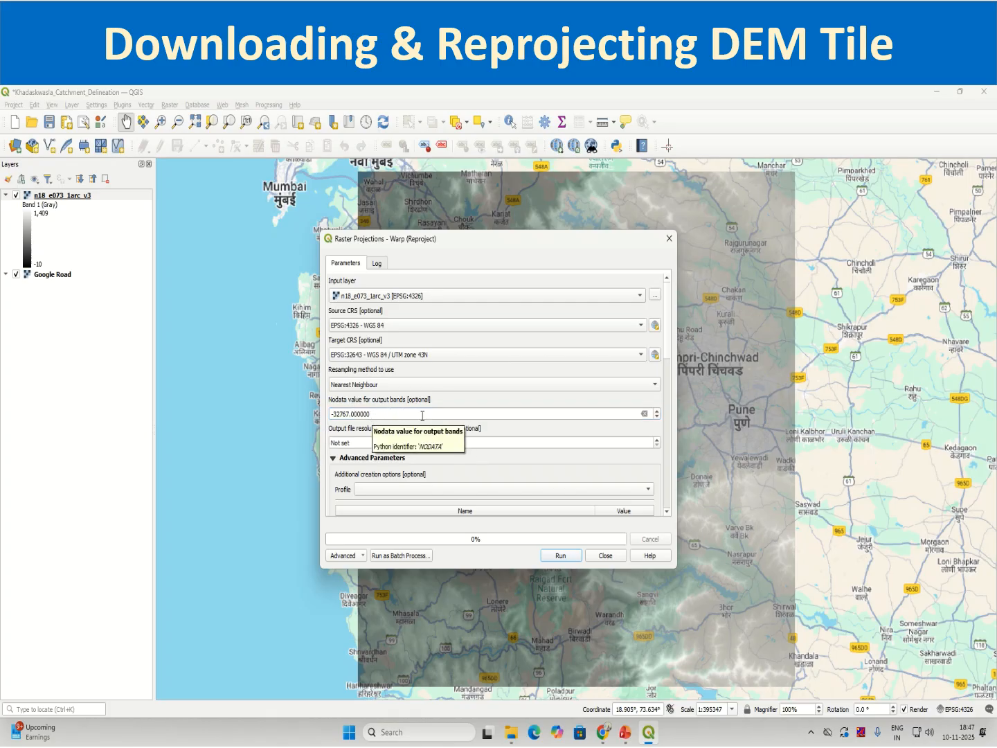
double_click(382, 443)
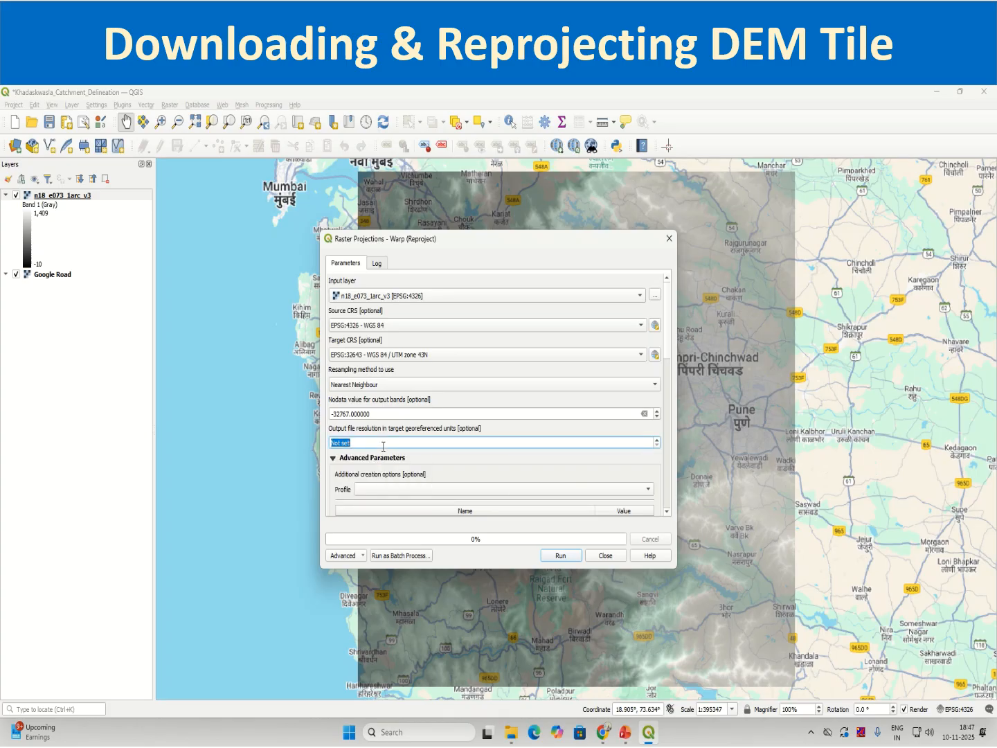
text(30)
click(483, 476)
Choose to save the reprojected raster to a file in the Downloads folder Exercise_data_Session14, starting its name with DEM.
drag(670, 364, 671, 496)
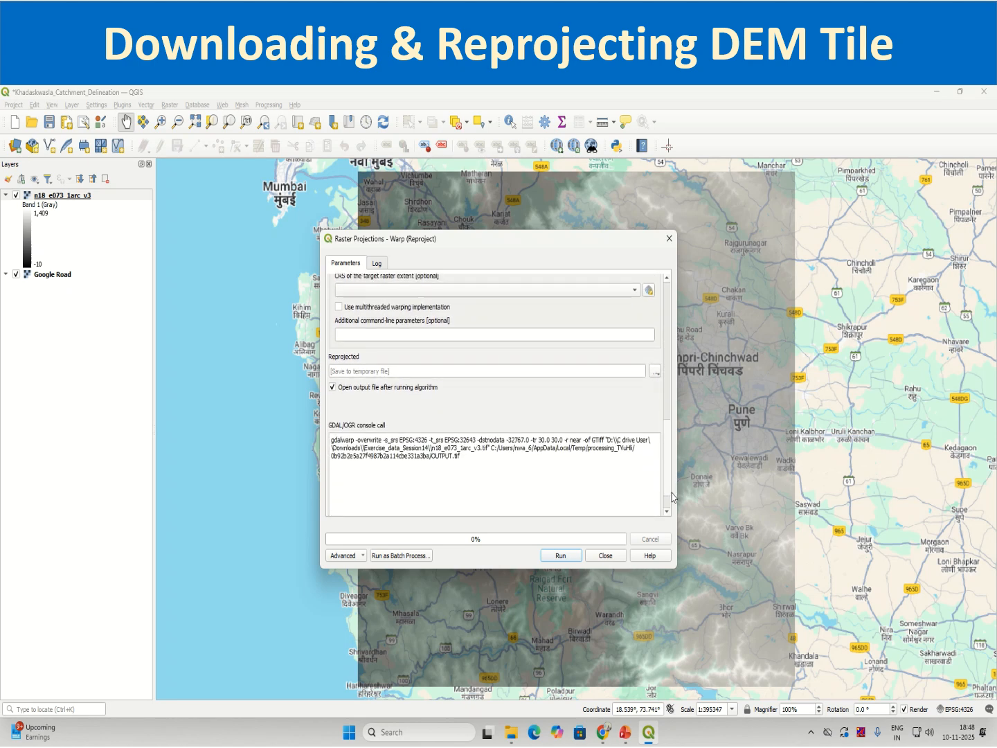
click(655, 371)
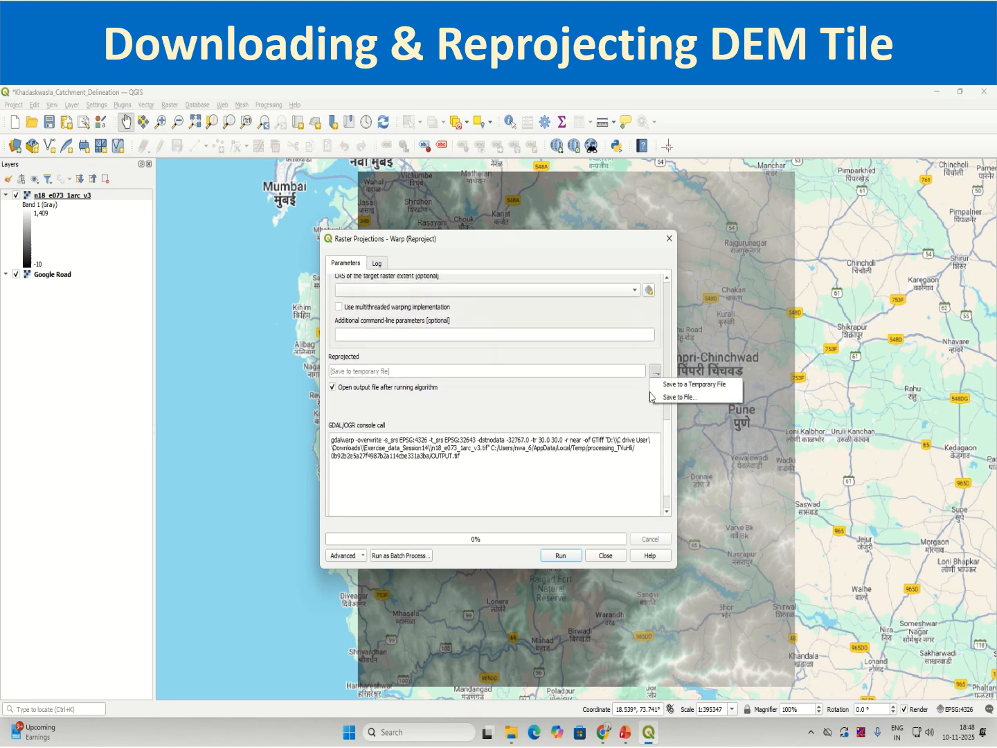
click(675, 396)
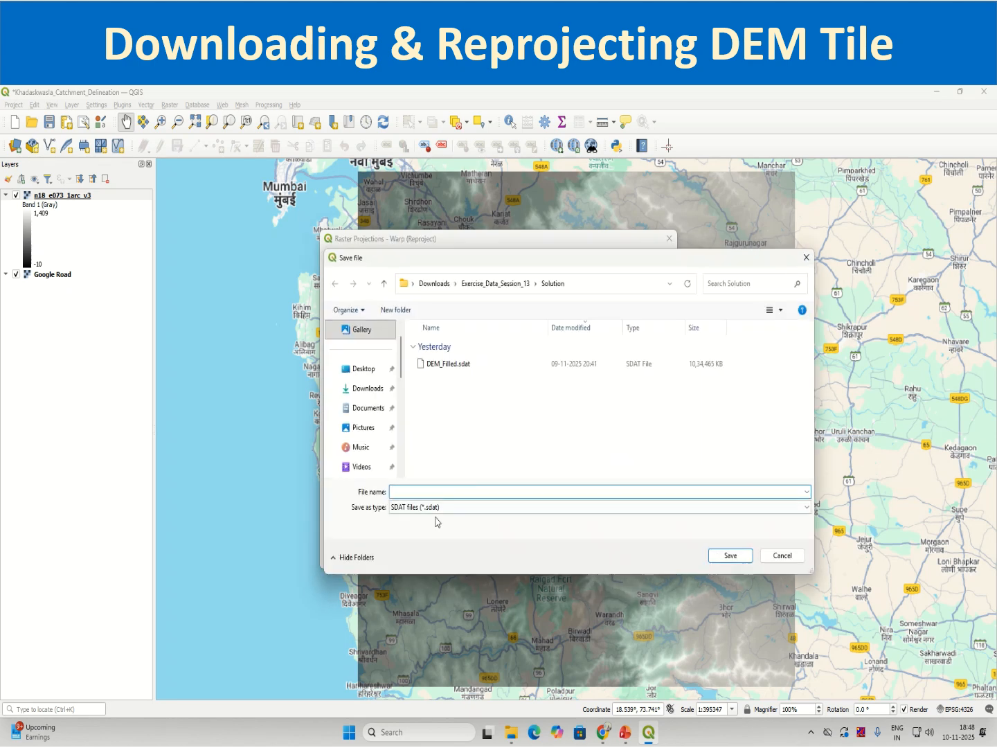
text(DEM)
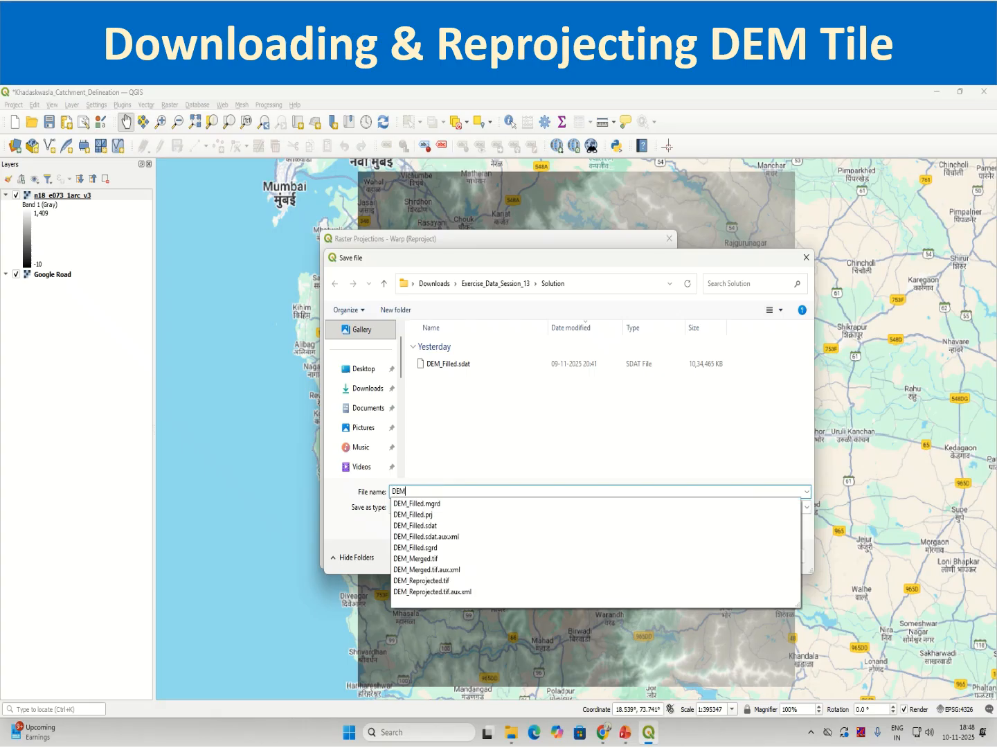
click(434, 283)
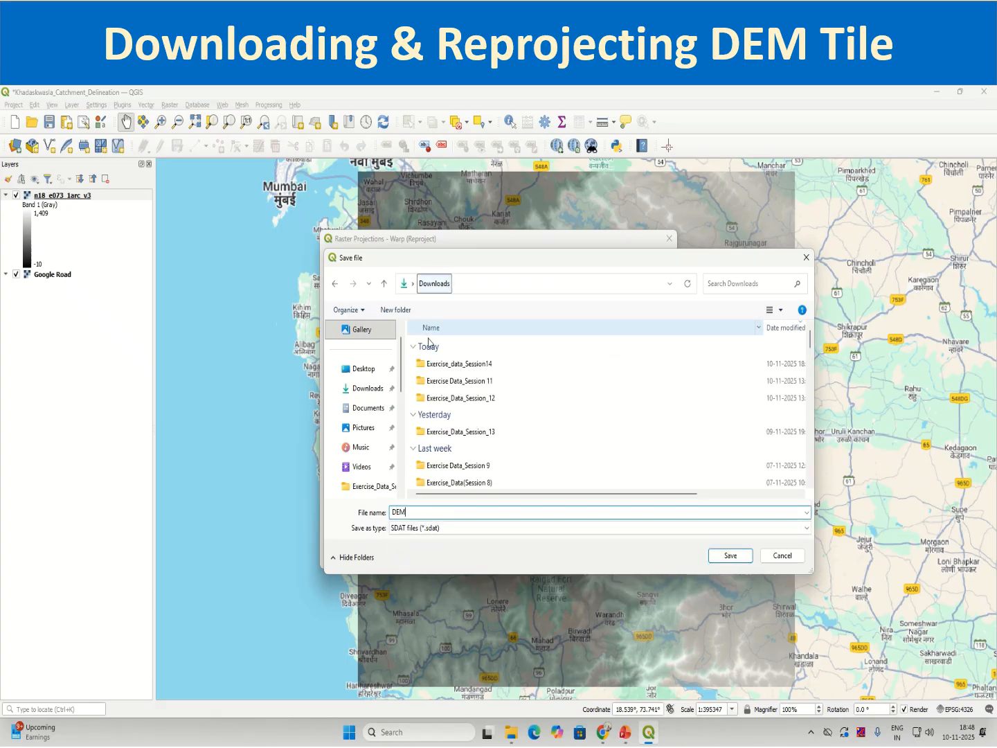
double_click(452, 363)
click(438, 509)
click(439, 510)
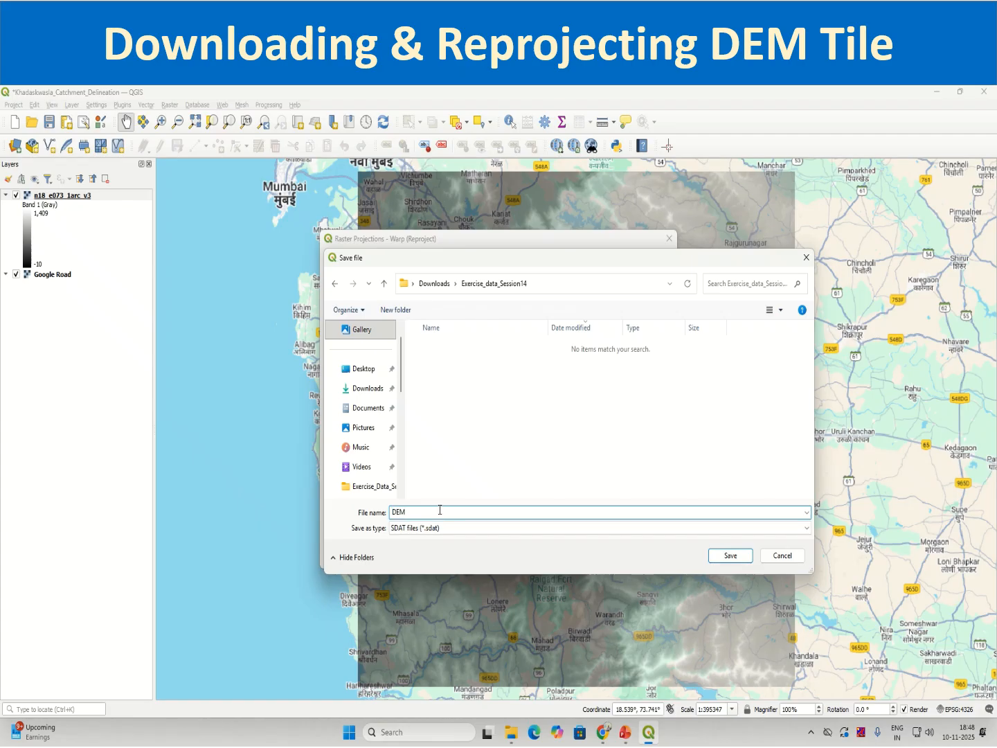
Name the output file DEM_Reprojected and save it as an SDAT file.
text(_)
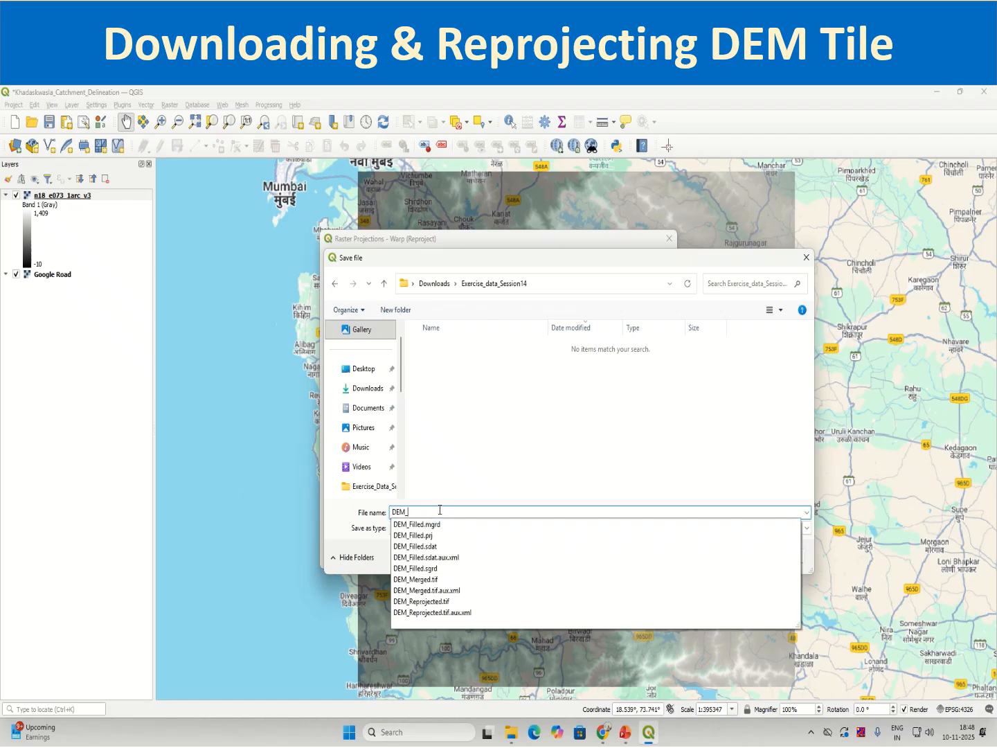
text(Filled_Grass)
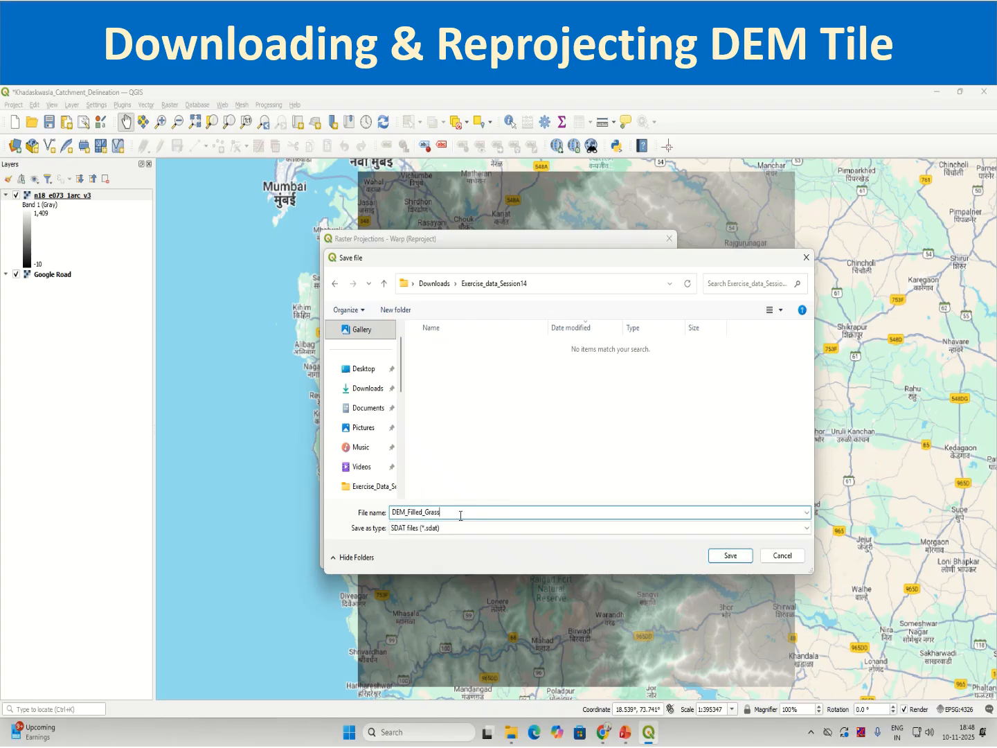
drag(407, 512, 494, 511)
text(Re)
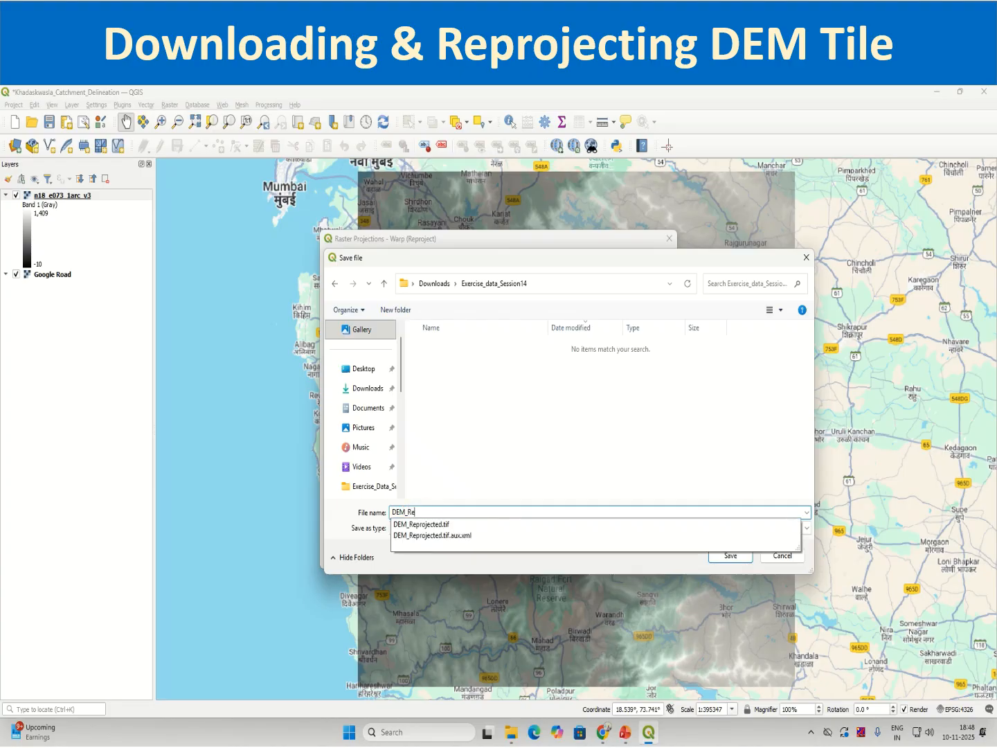
text(projected)
click(501, 497)
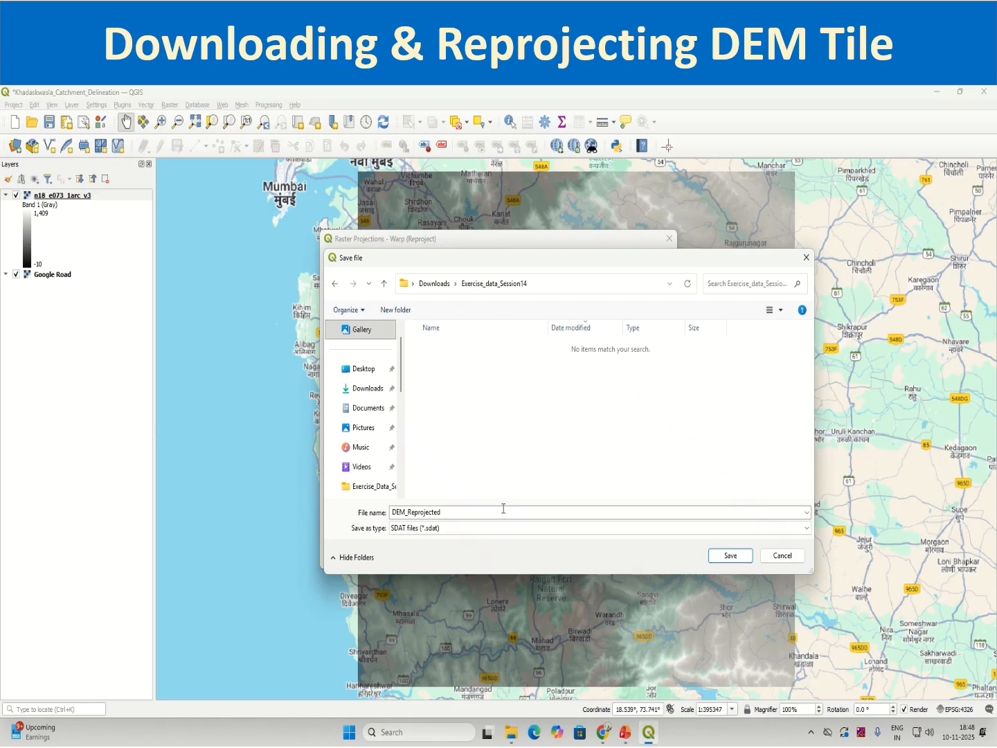
click(743, 559)
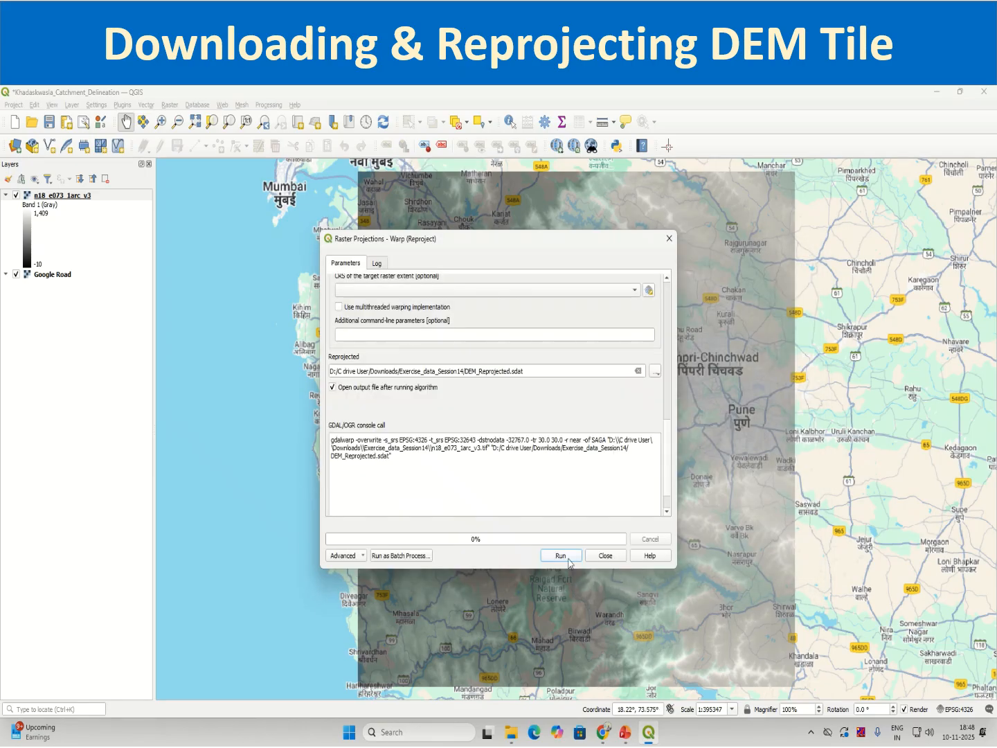
Run the Warp (Reproject) tool and close it, and save the project.
click(565, 557)
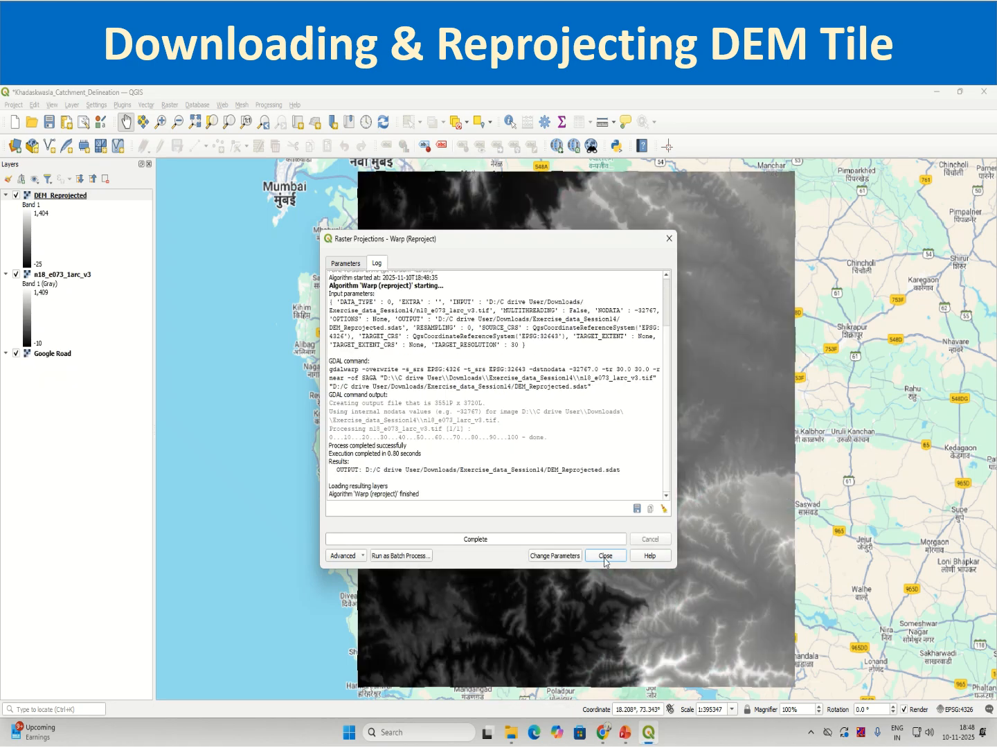
click(606, 556)
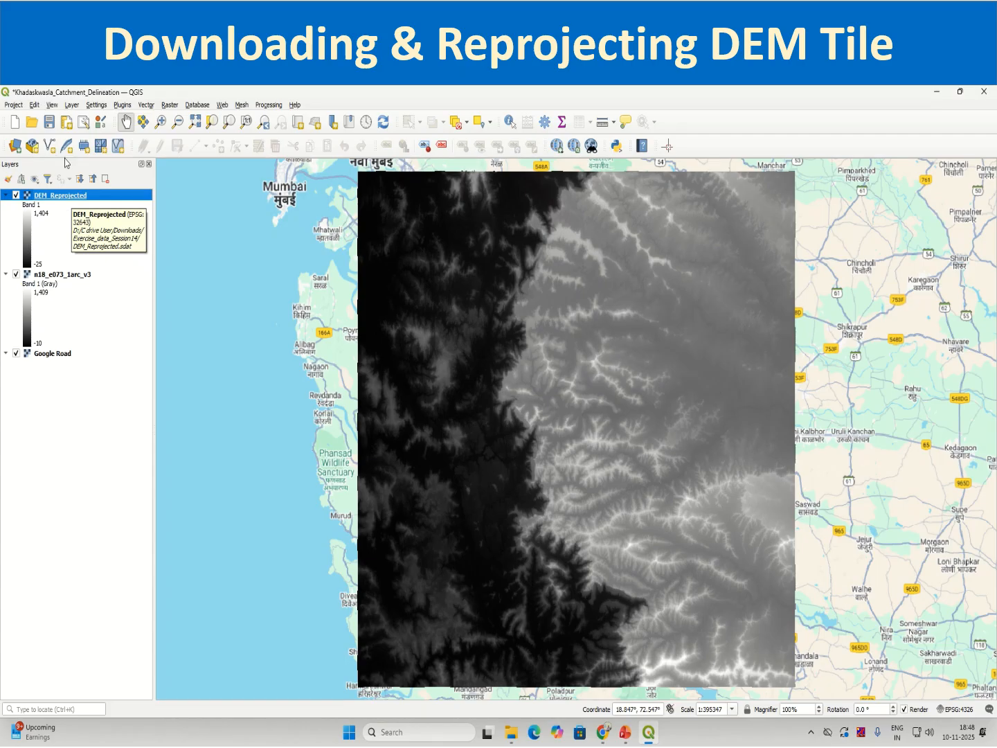
click(49, 123)
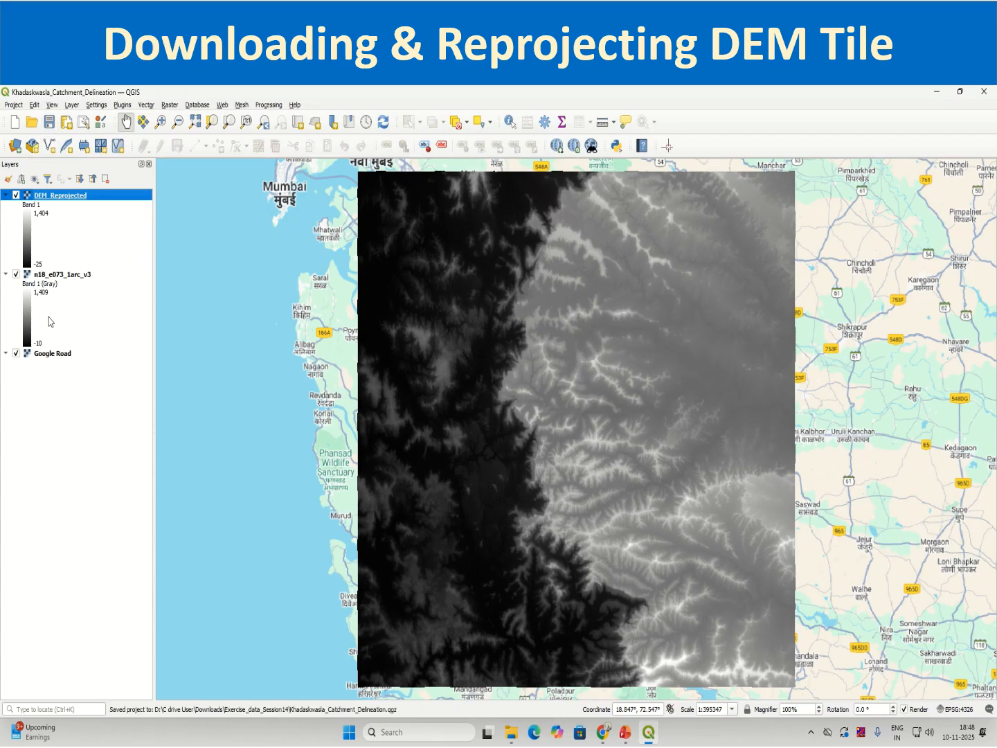
Remove the original n18_e073_1arc_v3 layer from the project and confirm the removal.
click(63, 276)
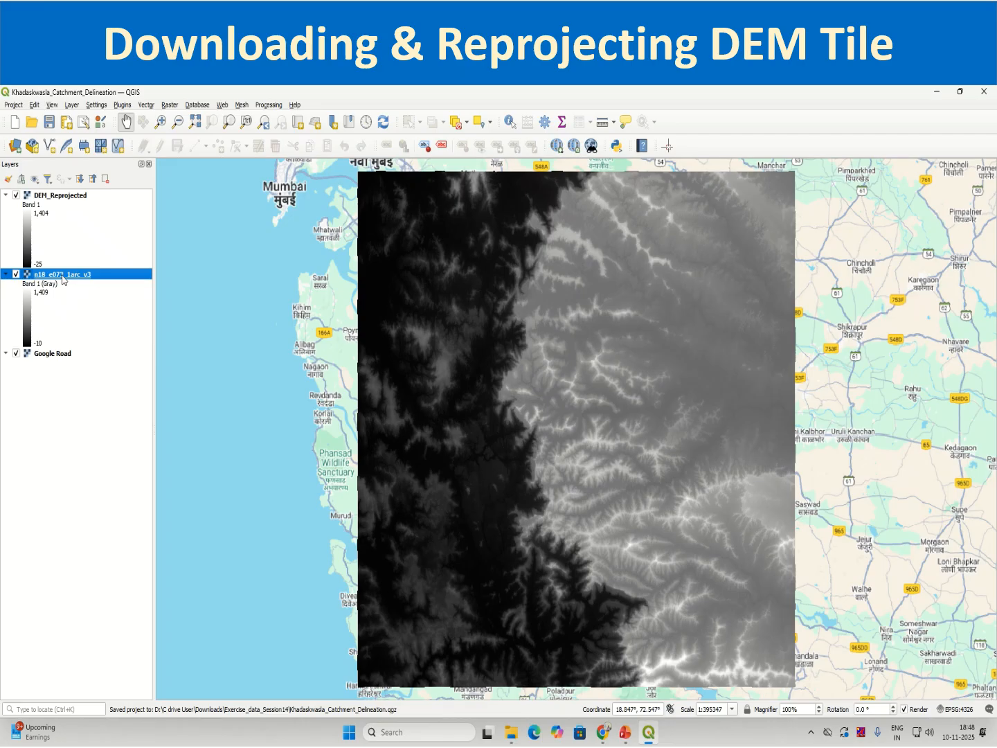
right_click(62, 278)
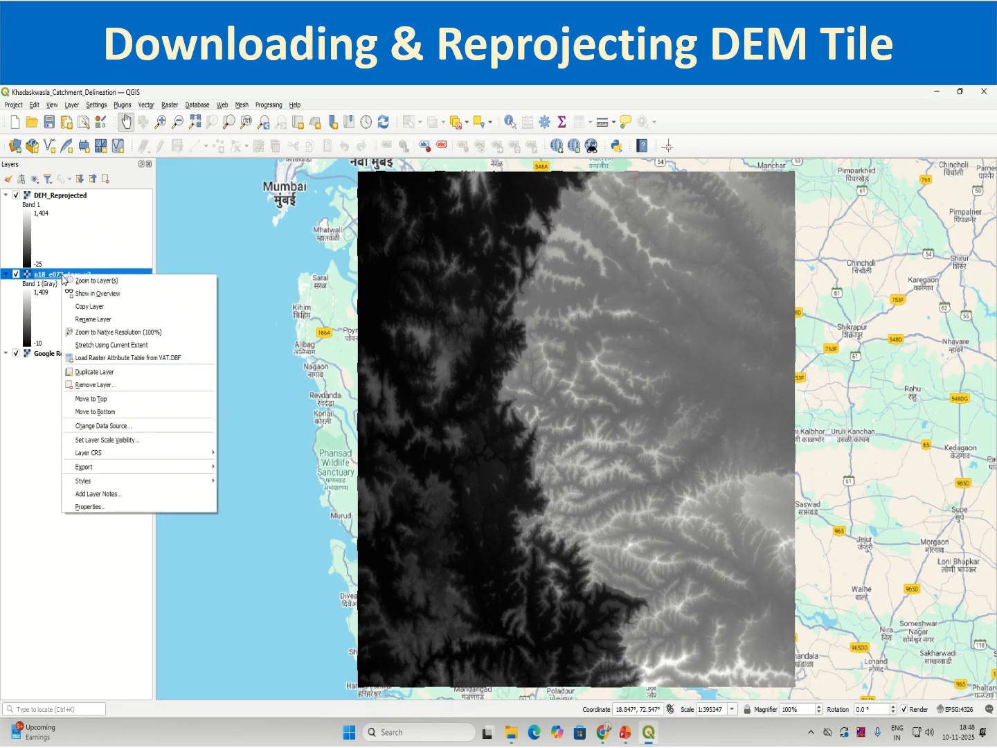
click(92, 386)
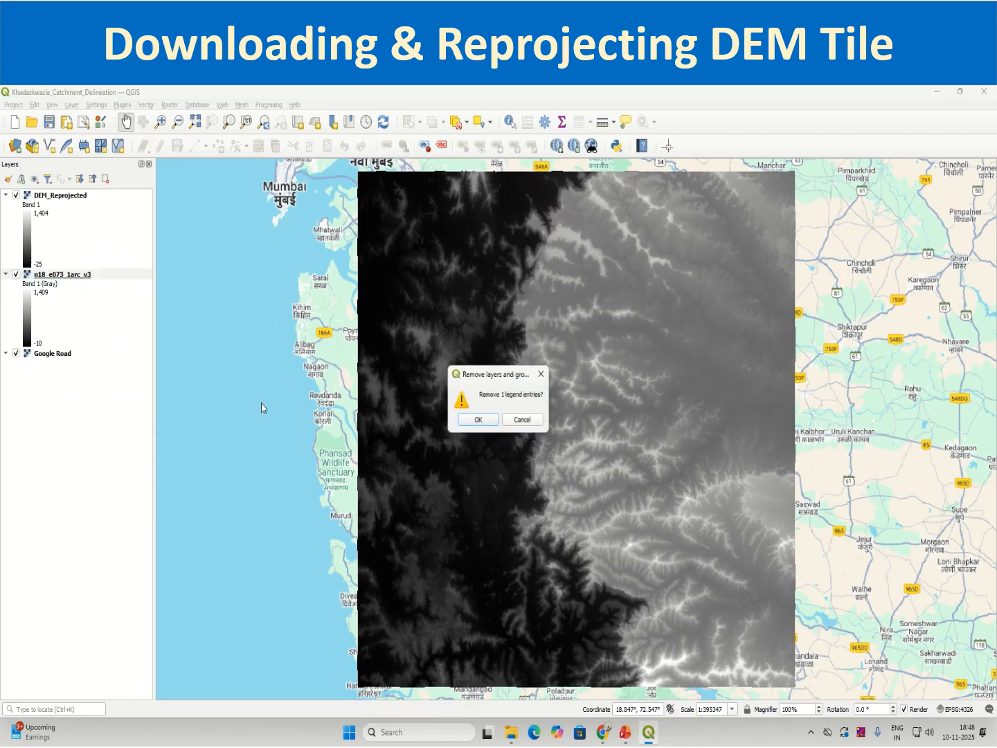
click(474, 421)
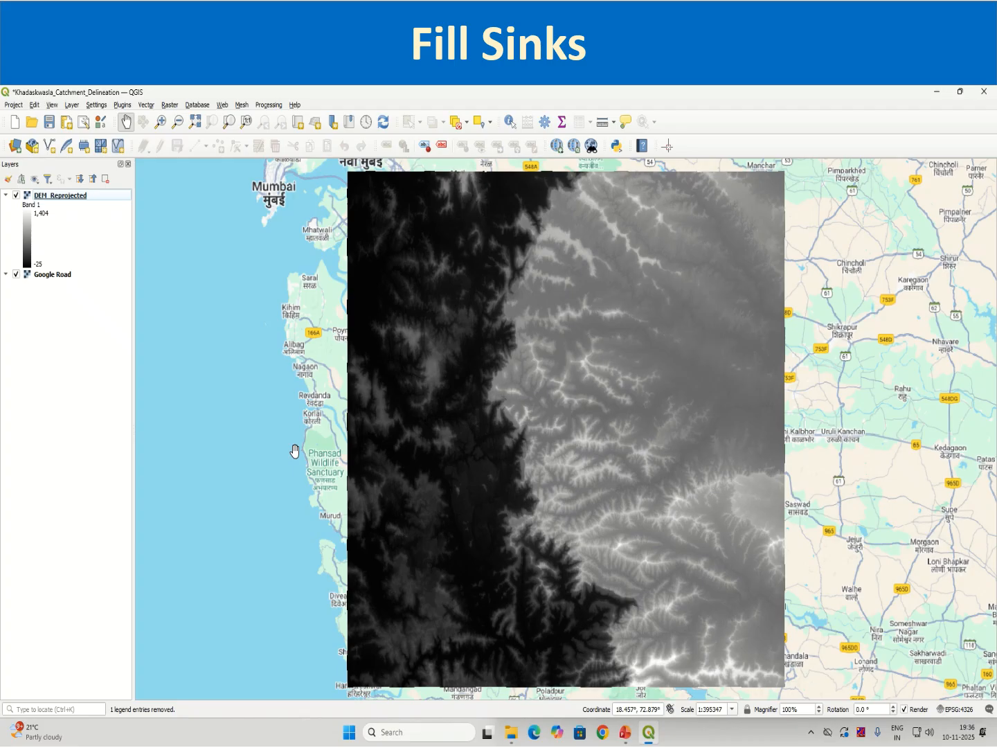
Look up the GRASS tool groups in the Processing Toolbox, and close the toolbox.
click(269, 105)
click(276, 118)
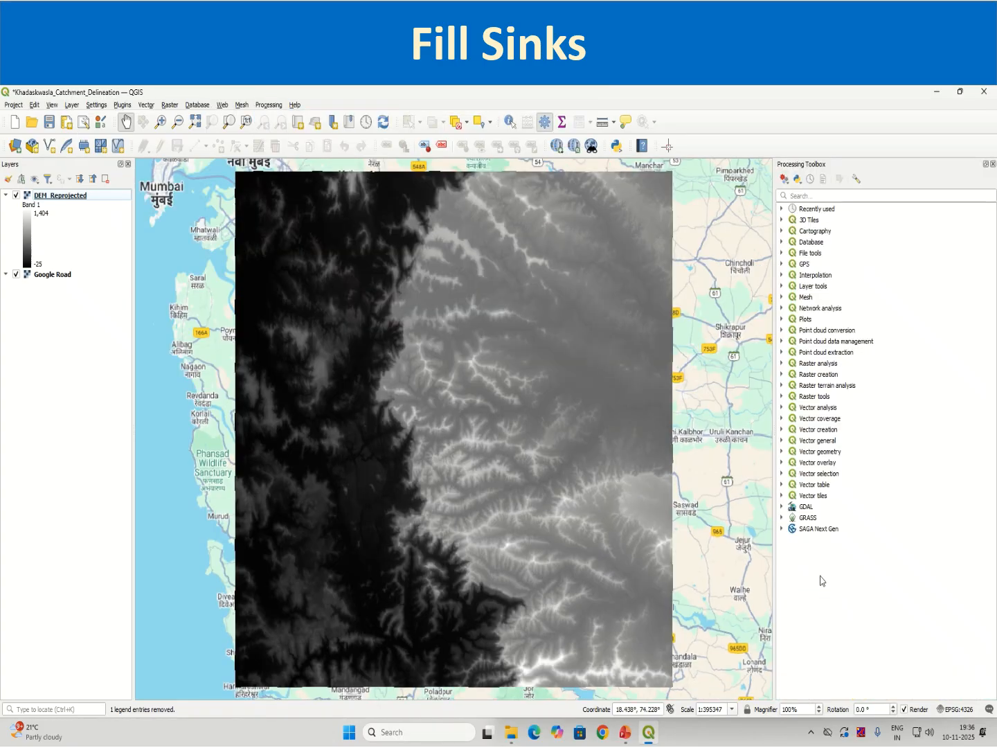
click(783, 517)
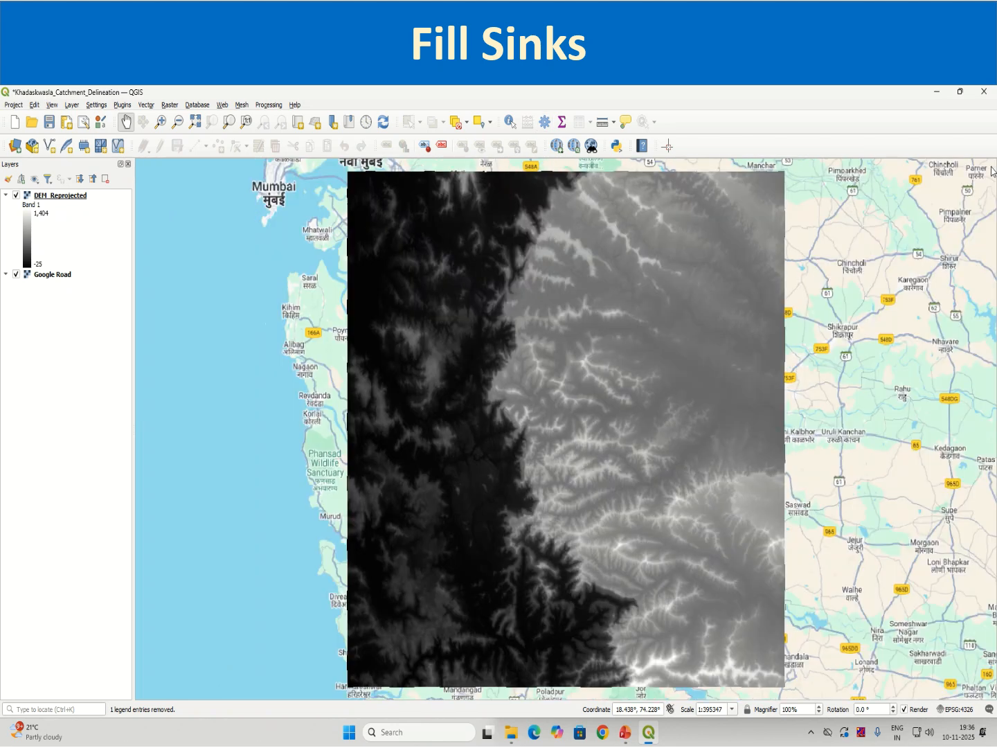
click(992, 164)
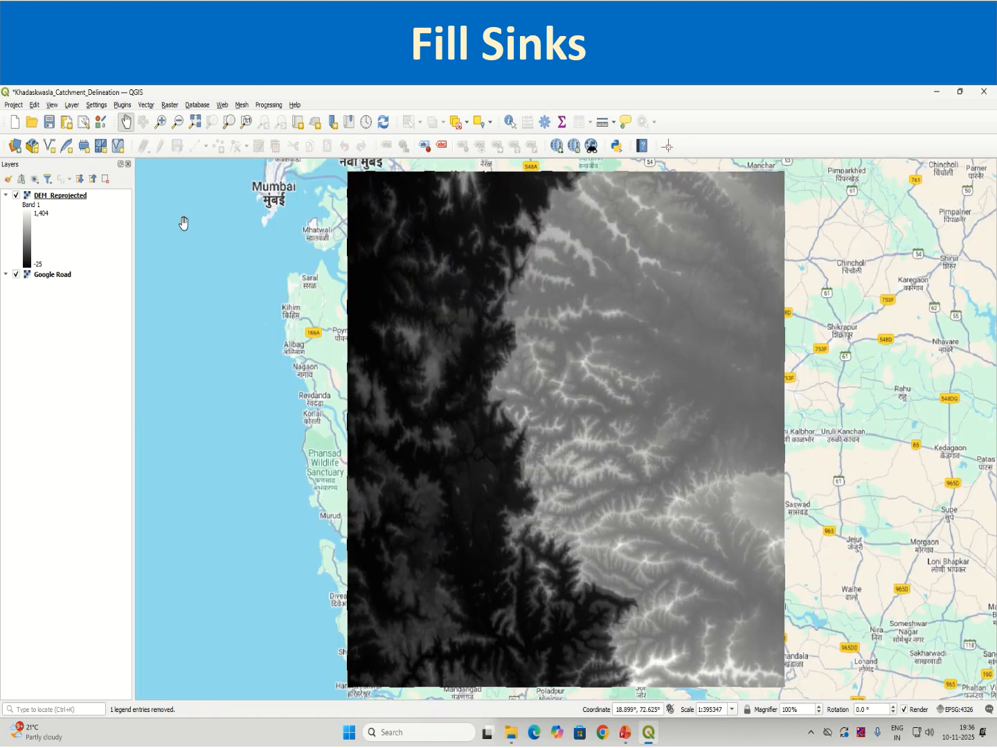
Open the Processing section of the QGIS options and show the settings of the GRASS provider.
click(97, 107)
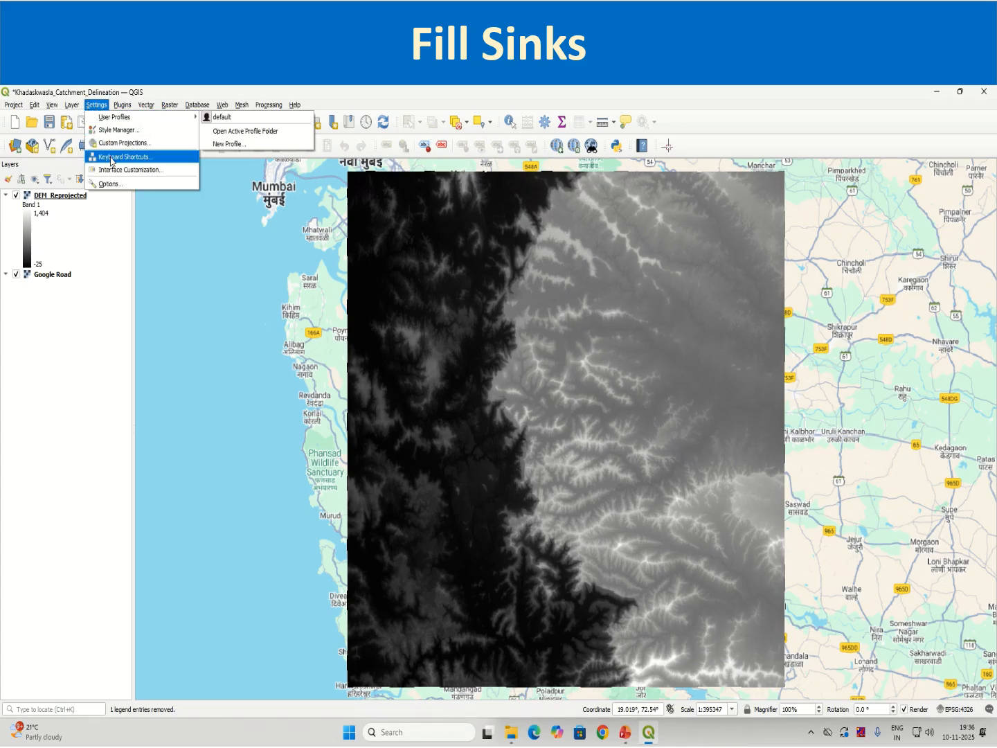
click(109, 184)
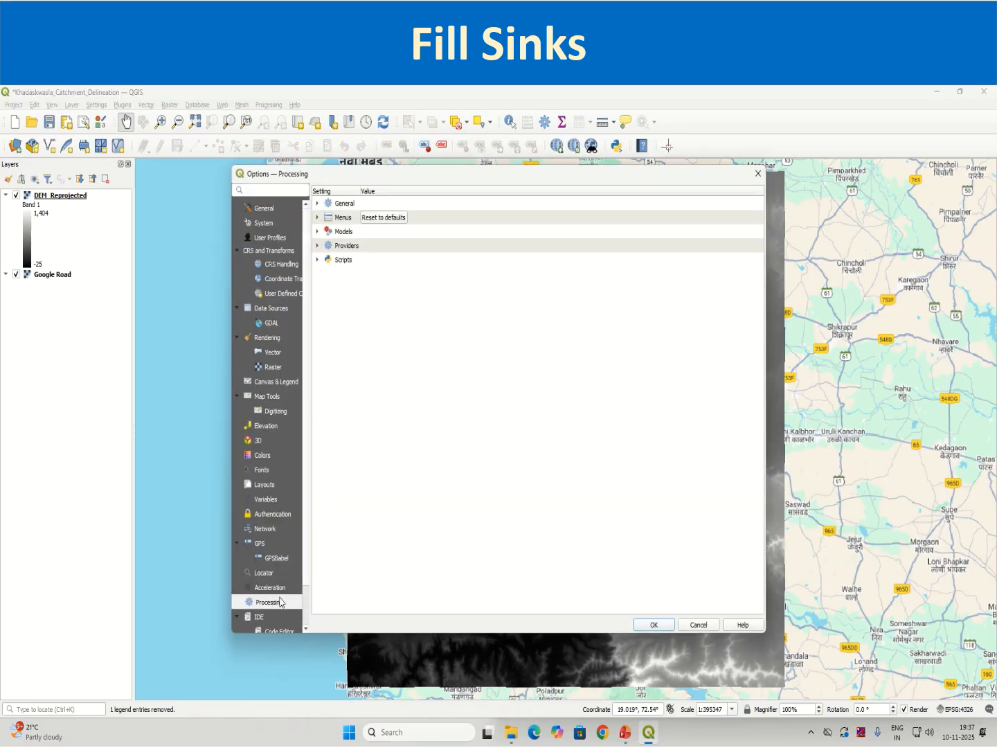
click(317, 245)
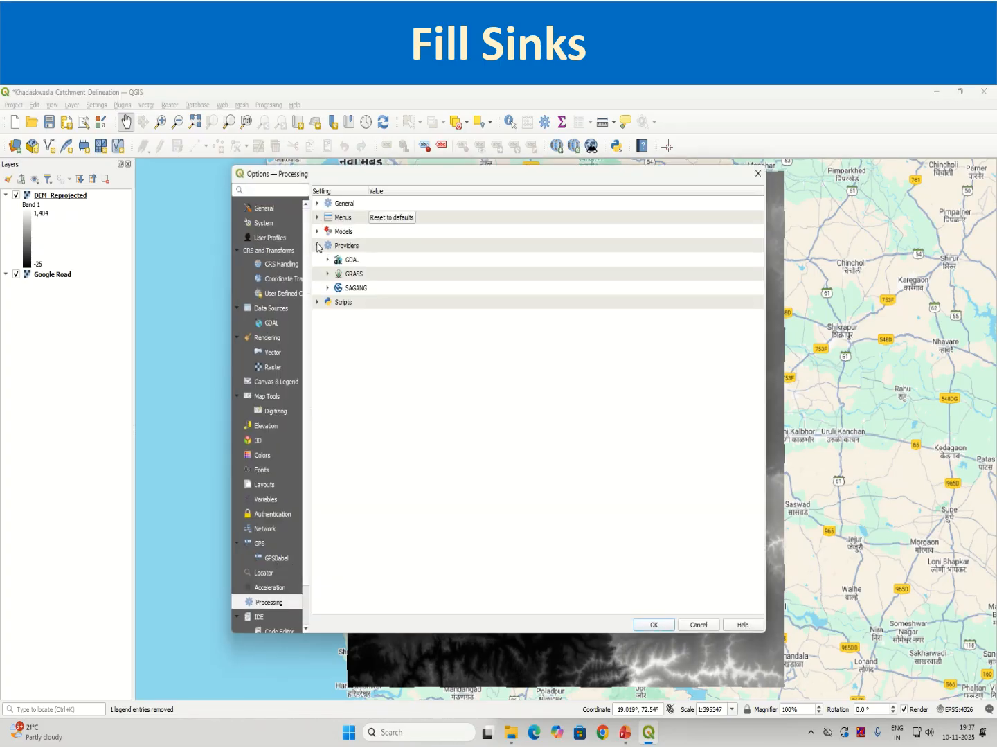
click(328, 275)
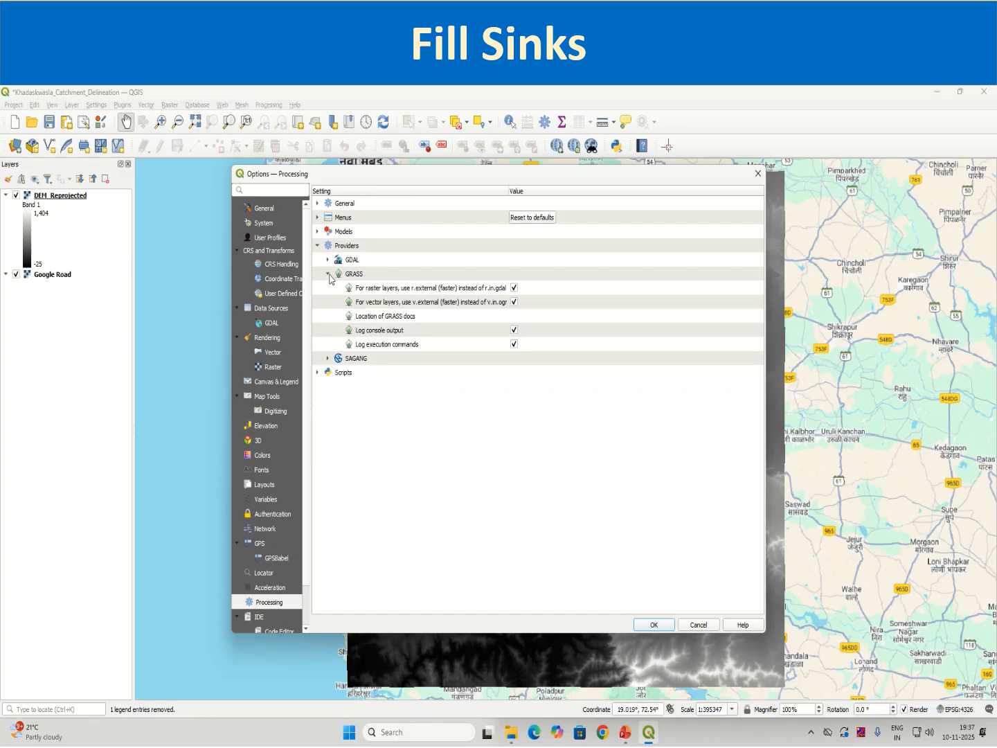
click(328, 274)
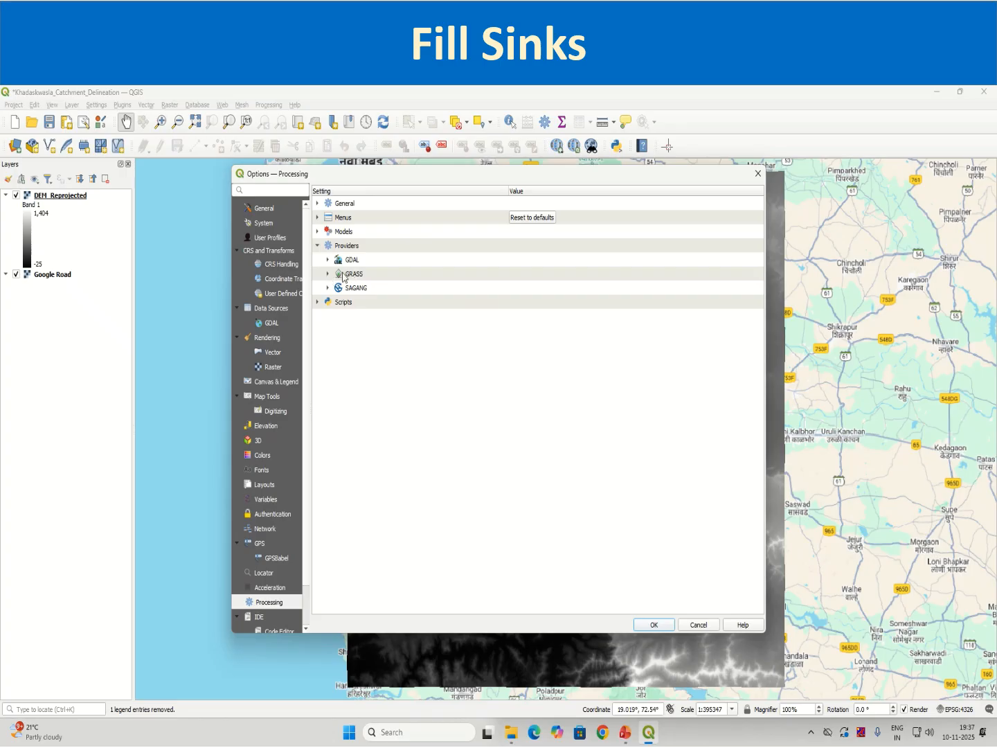
click(329, 274)
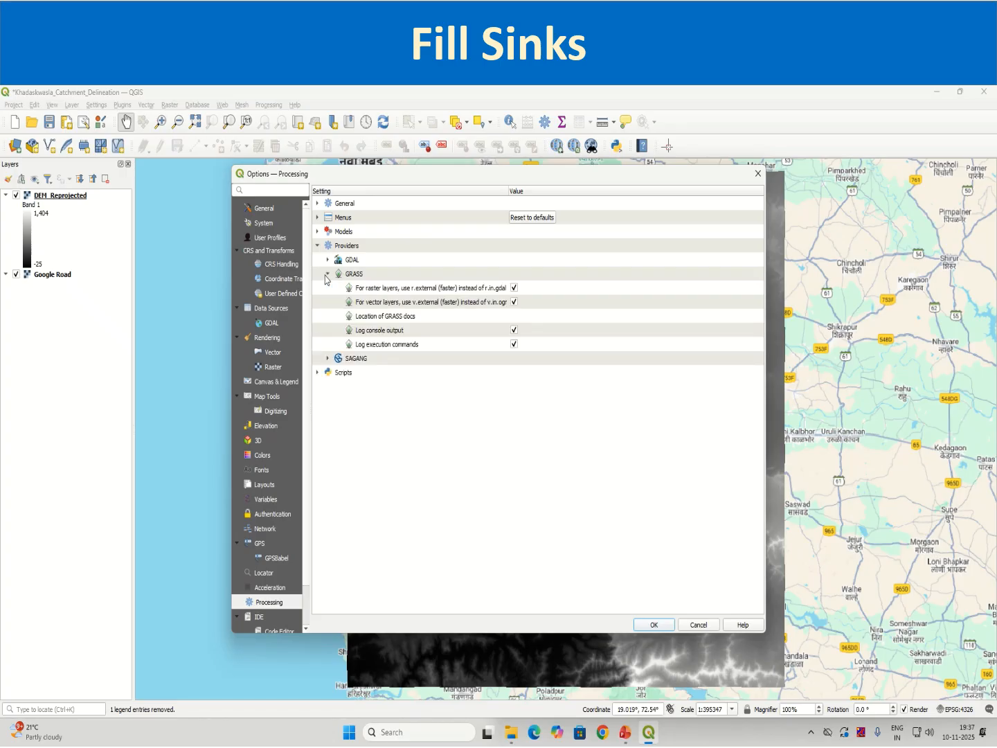
Keep the GRASS r.external, v.external, console output and execution command logging options enabled, accept the options, and save the project.
click(514, 287)
click(514, 302)
click(514, 329)
click(514, 287)
click(514, 301)
click(514, 330)
click(514, 329)
click(514, 344)
click(666, 627)
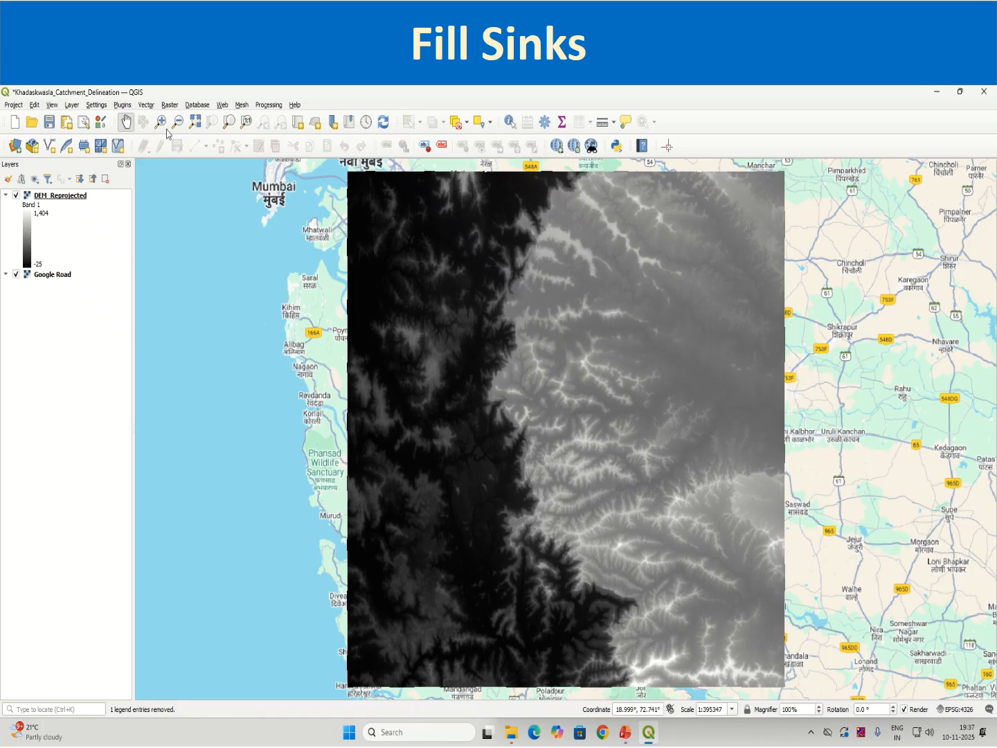
click(49, 122)
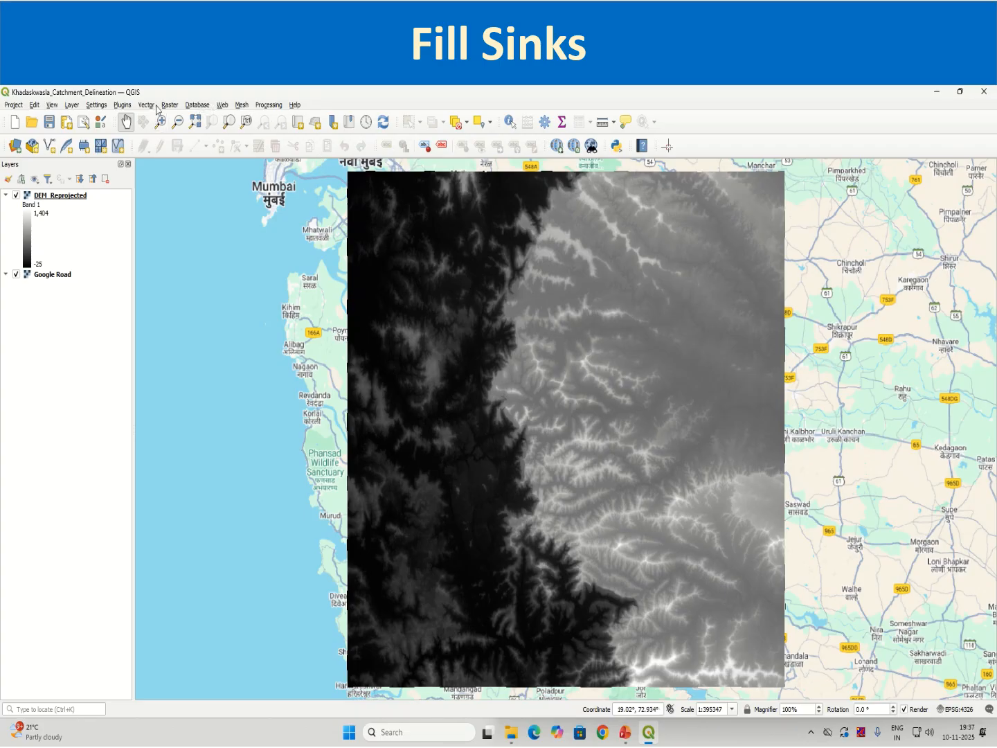
Search the Processing Toolbox for r.fill and open the GRASS r.fill.dir tool.
click(268, 107)
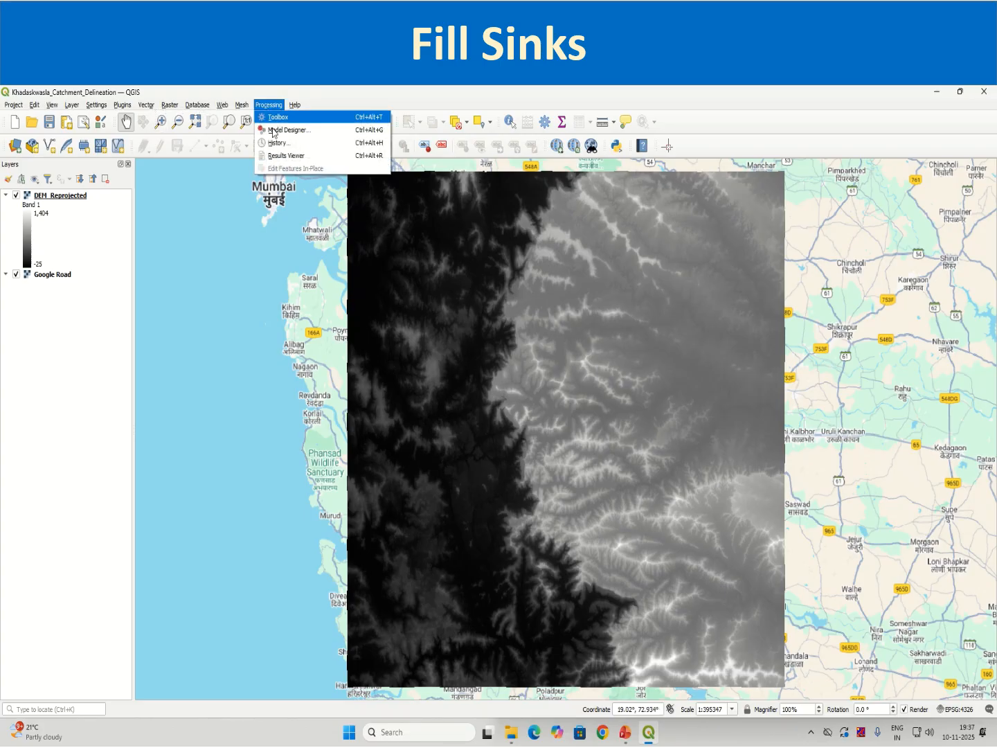
click(277, 117)
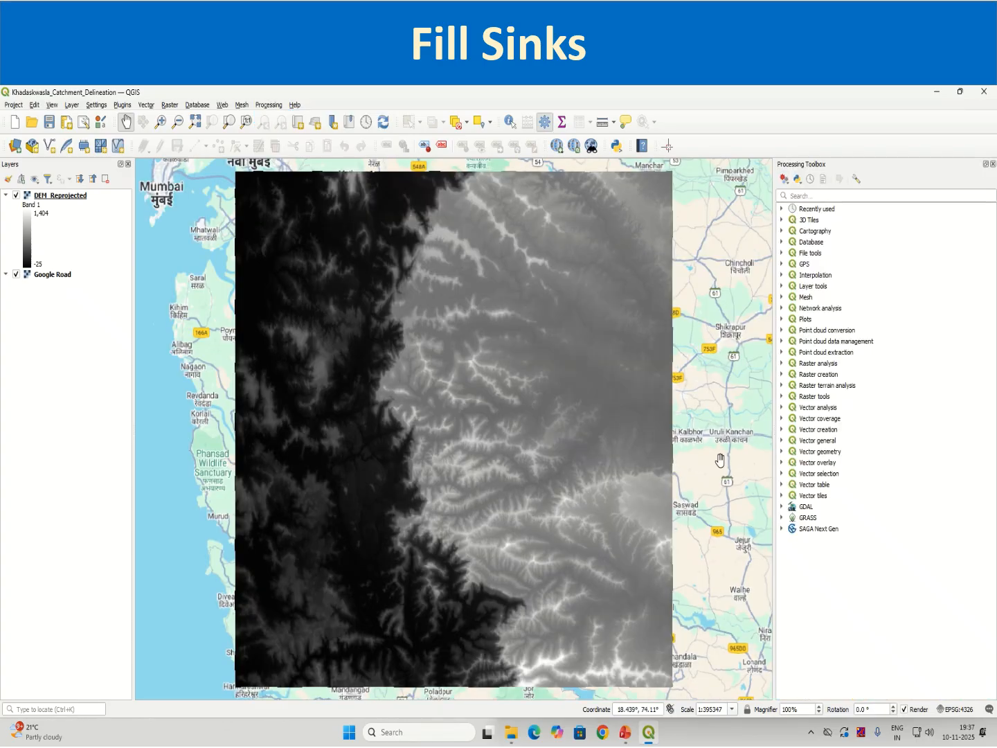
click(805, 196)
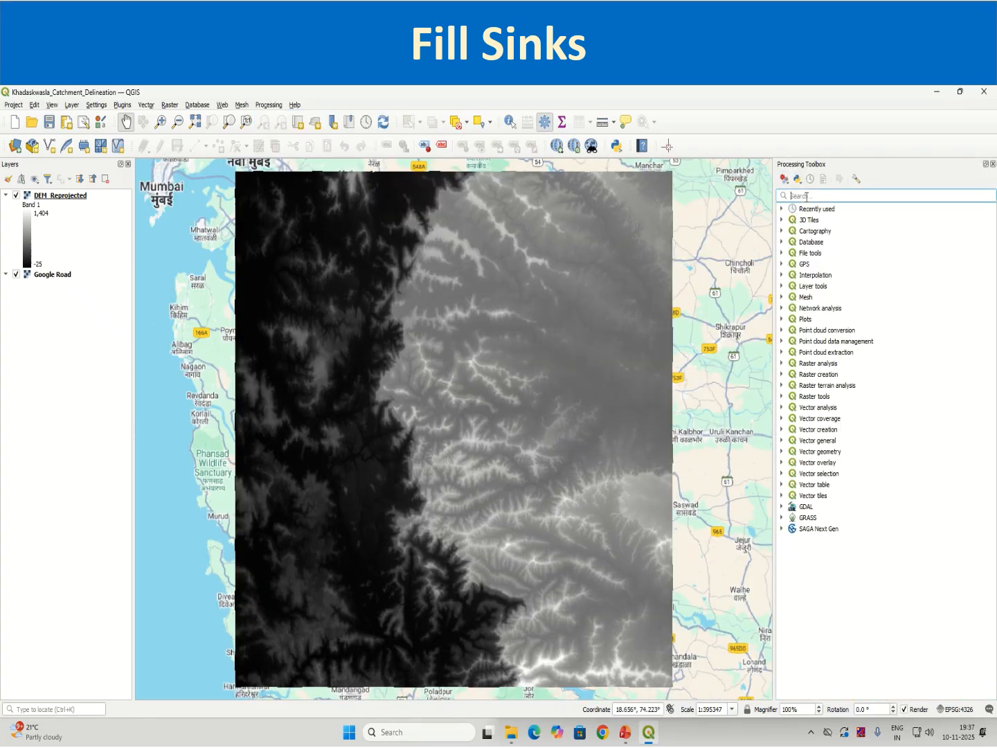
text(r.fill)
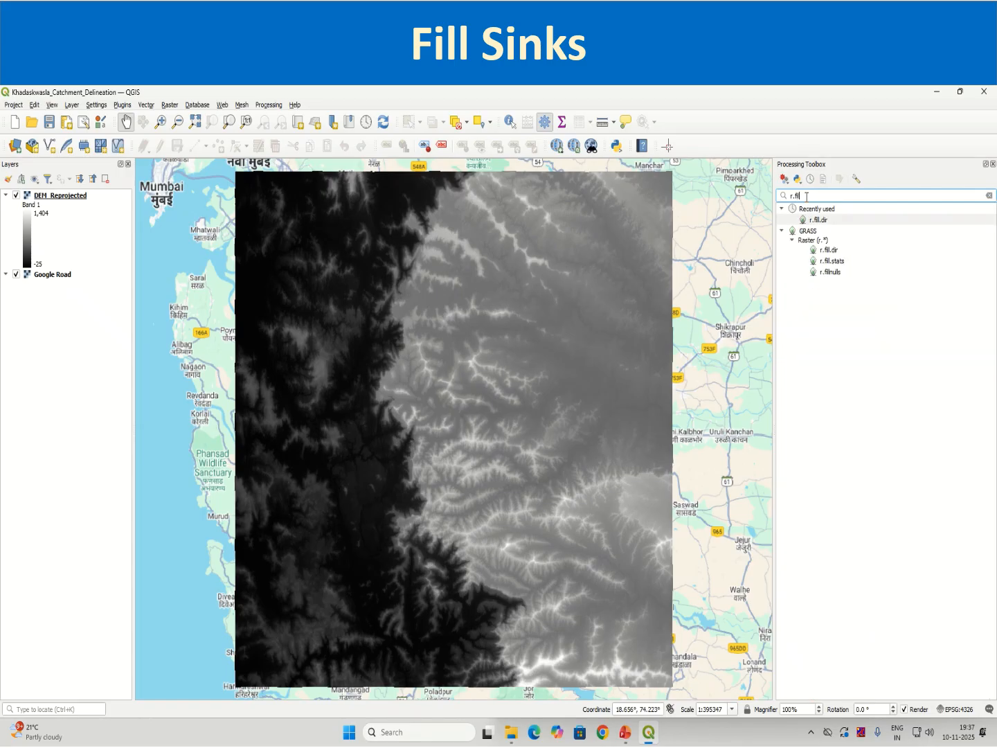
click(815, 222)
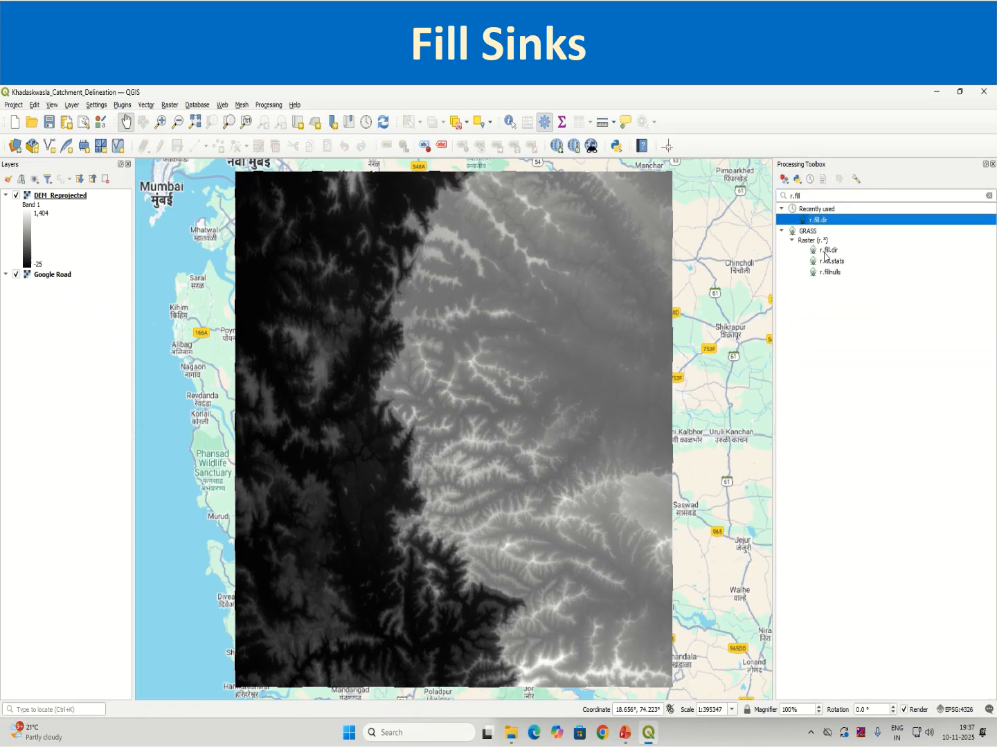
click(823, 251)
double_click(824, 251)
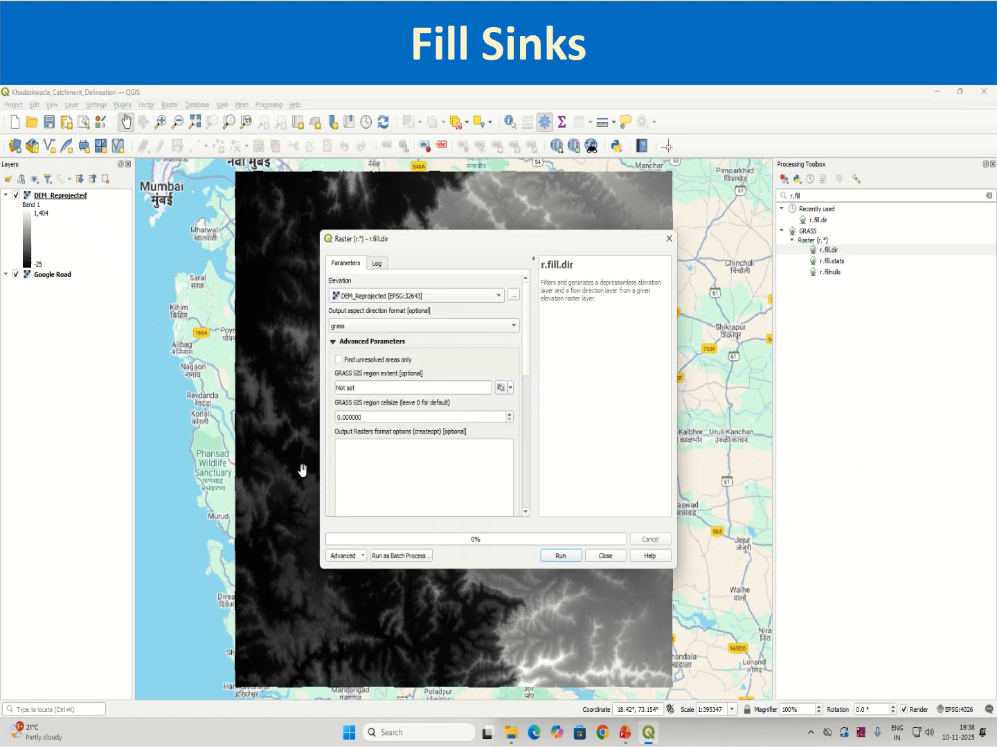
Read the r.fill.dir description and choose DEM_Reprojected [EPSG:32643] as the elevation layer.
double_click(547, 283)
drag(563, 291, 613, 299)
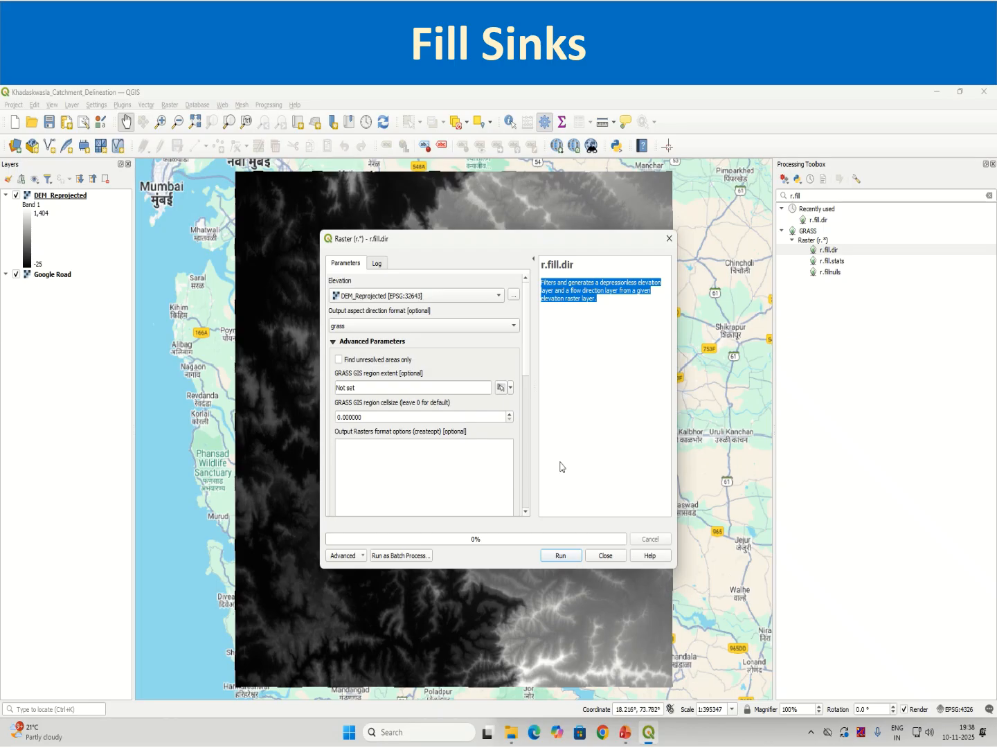
click(463, 295)
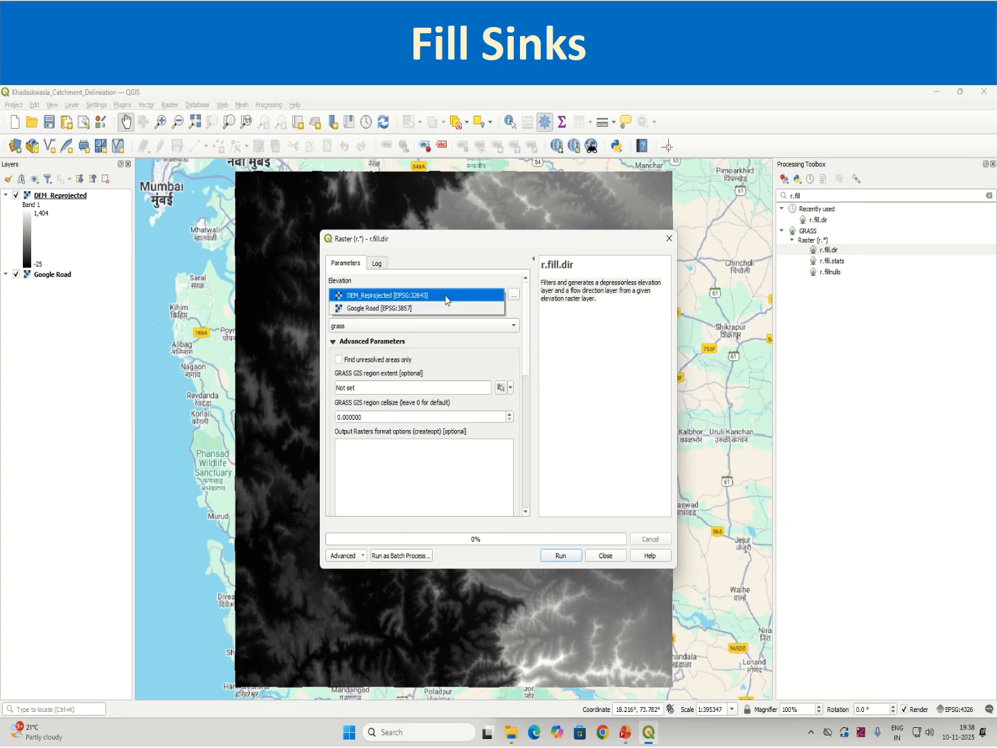
click(419, 297)
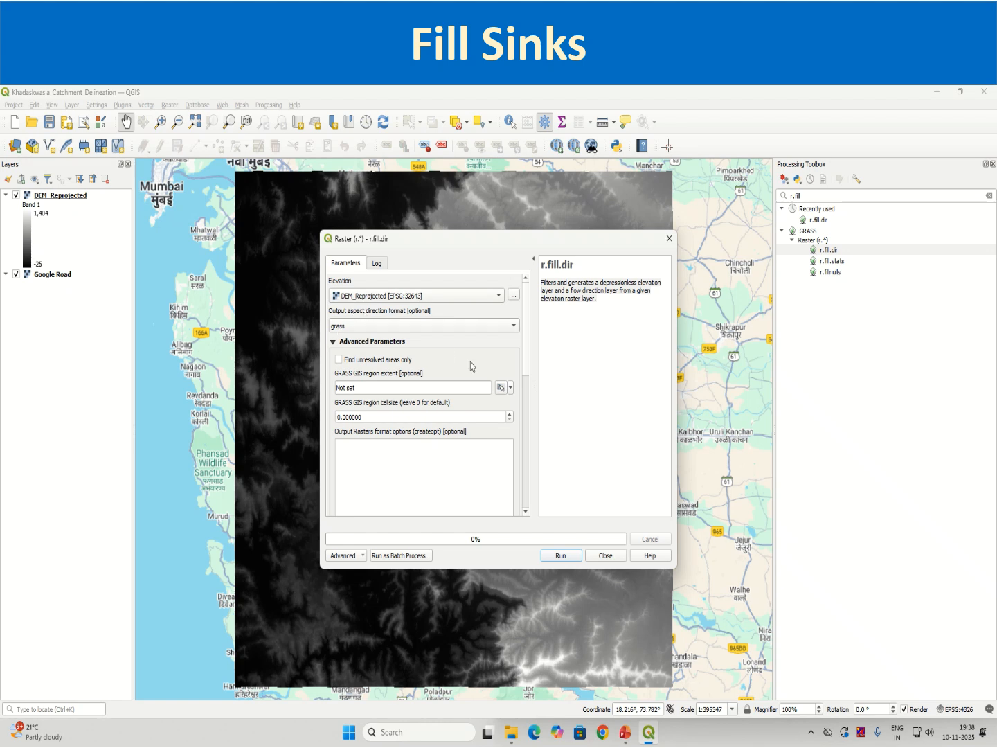
Save the depressionless DEM as DEM_Filled_GRASS.sdat in Exercise_data_Session14 and disable opening the problem areas output after the run.
drag(527, 369, 527, 374)
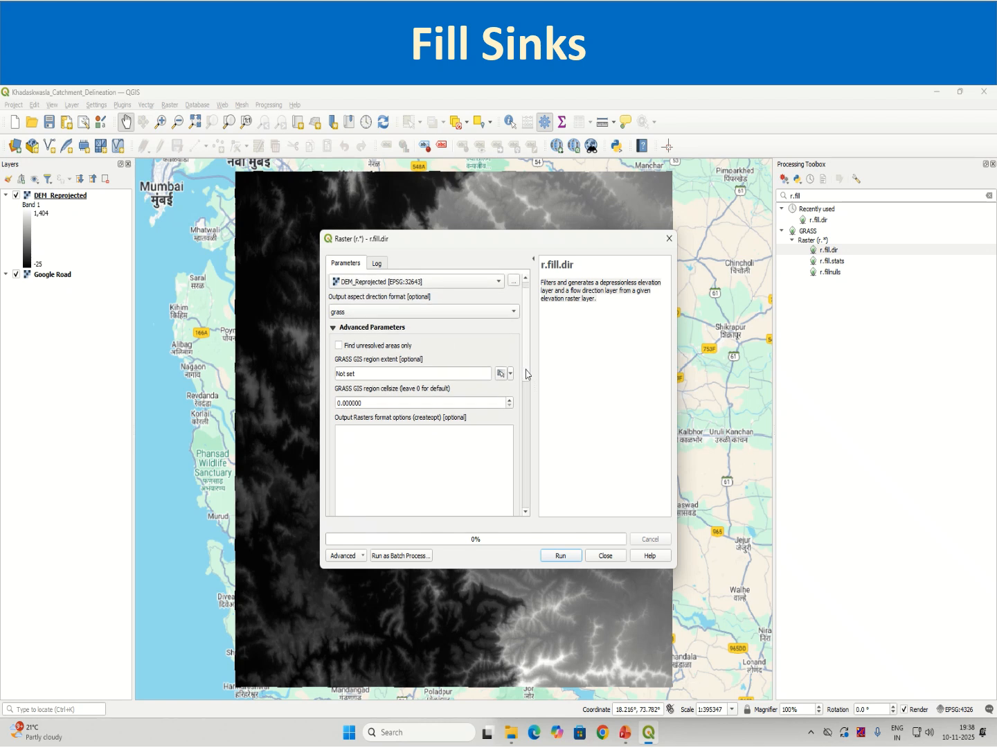
scroll(525, 375, down, 1)
drag(525, 374, 538, 493)
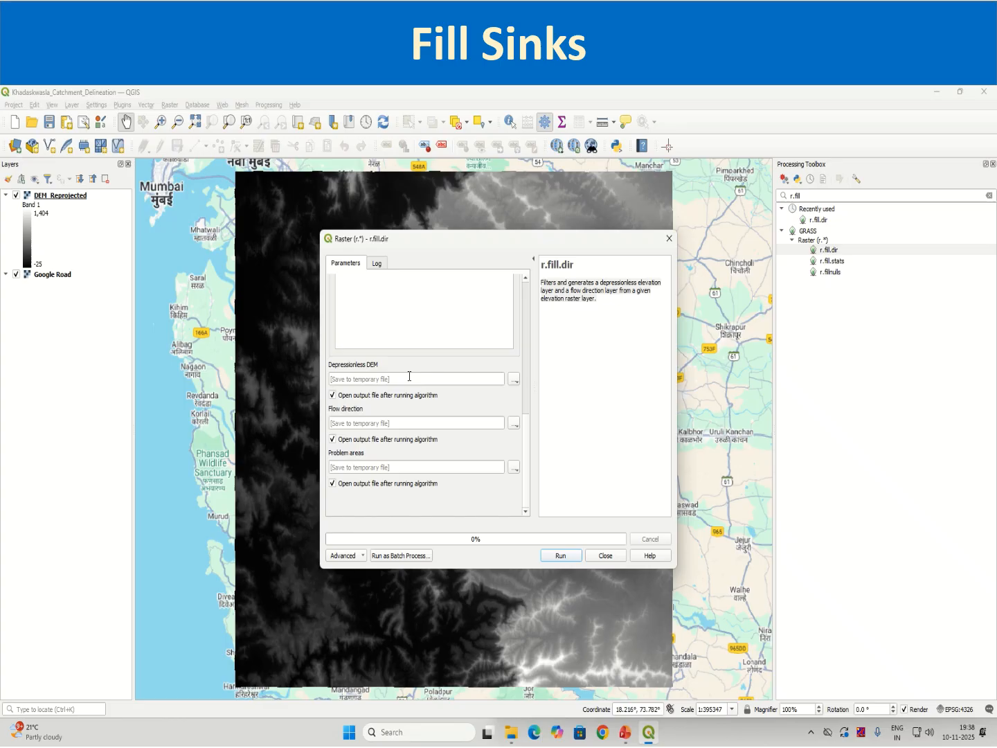
click(513, 380)
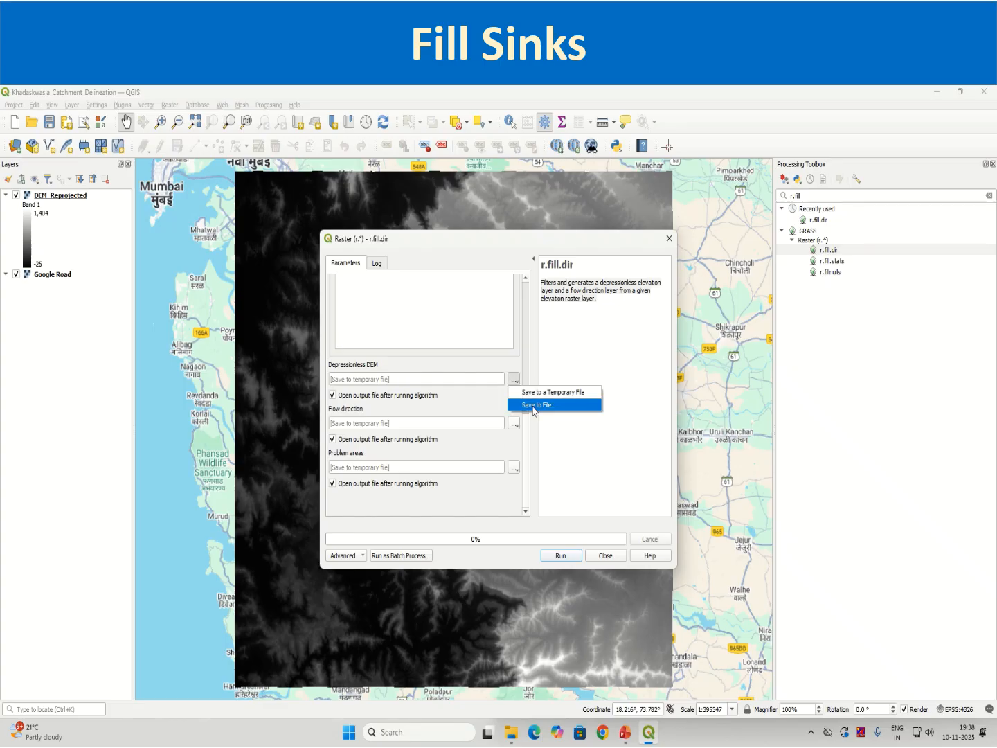
click(533, 407)
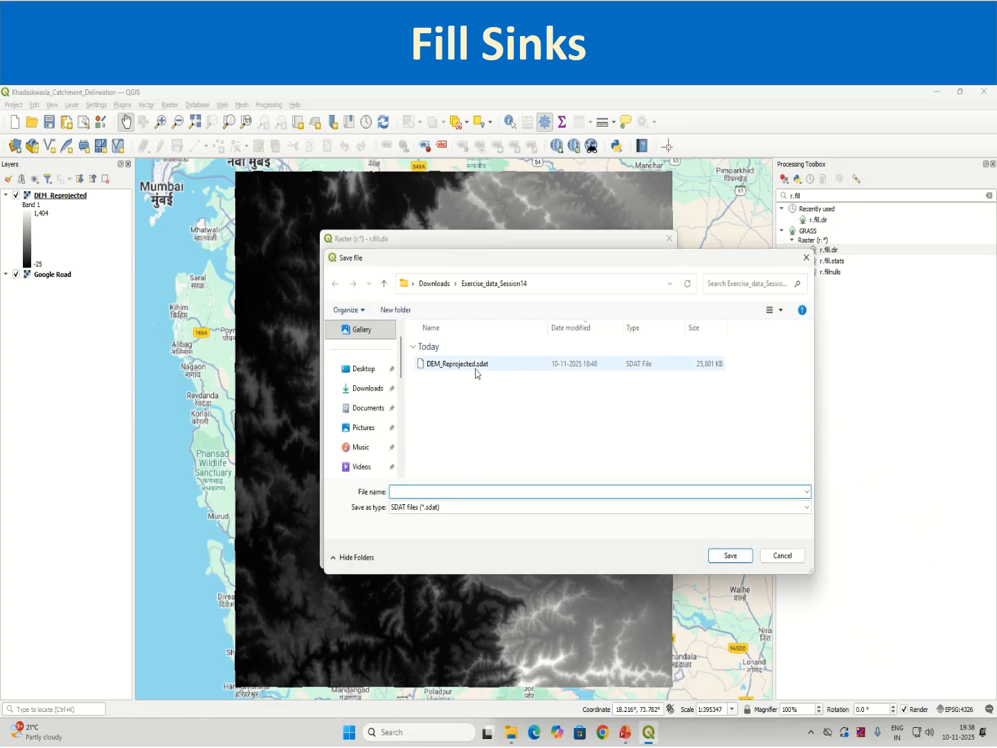
text(DEM_)
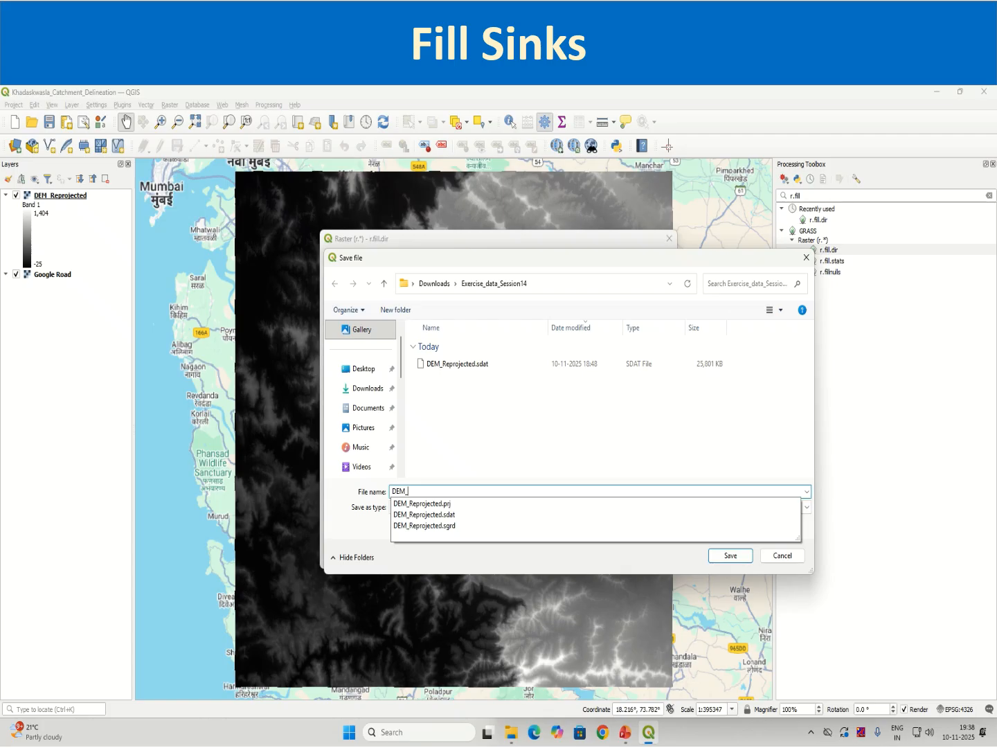
text(Filled_)
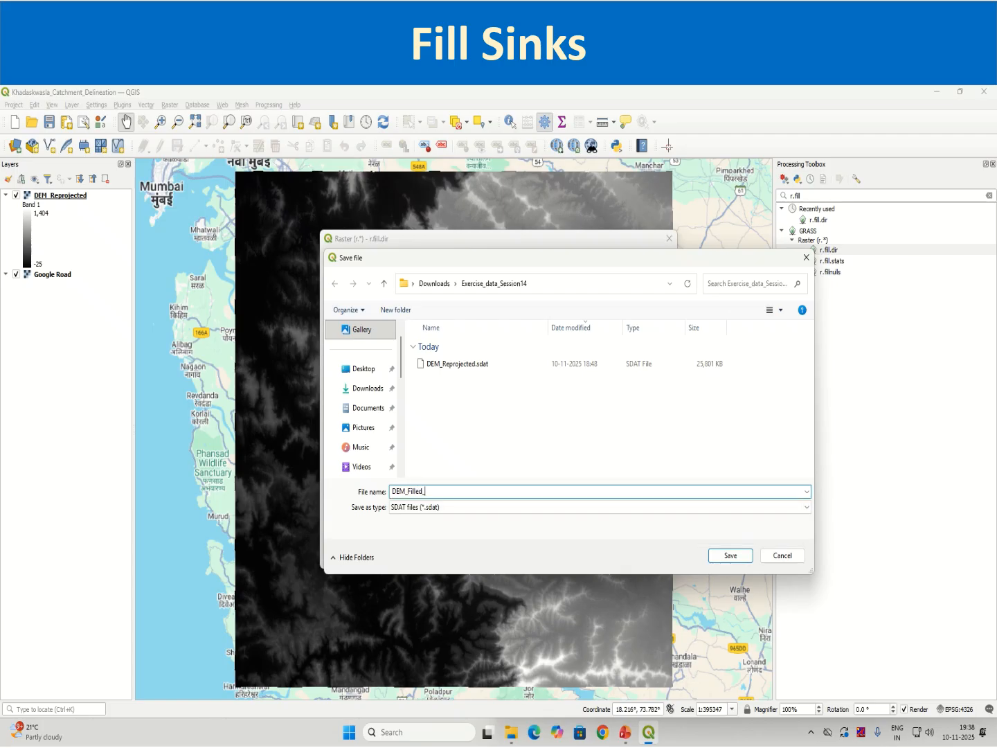
text(GRASS)
click(723, 558)
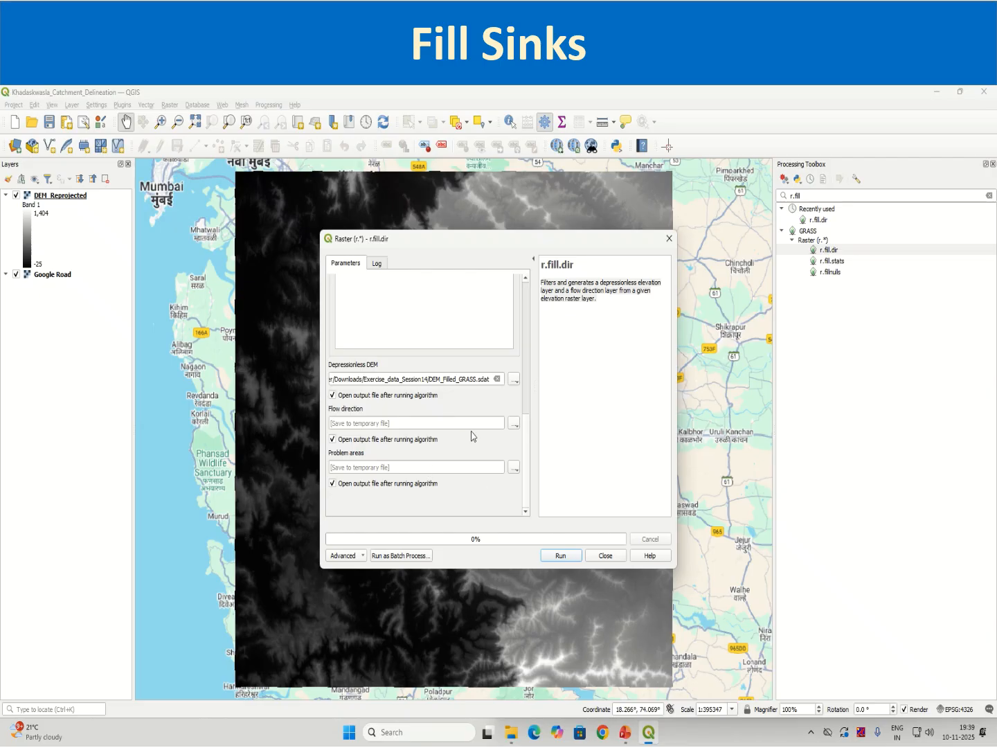
click(331, 484)
Save the flow direction output as Flow_Direction_GRASS.sdat in Exercise_data_Session14 and run r.fill.dir.
click(514, 423)
click(530, 450)
text(Fl)
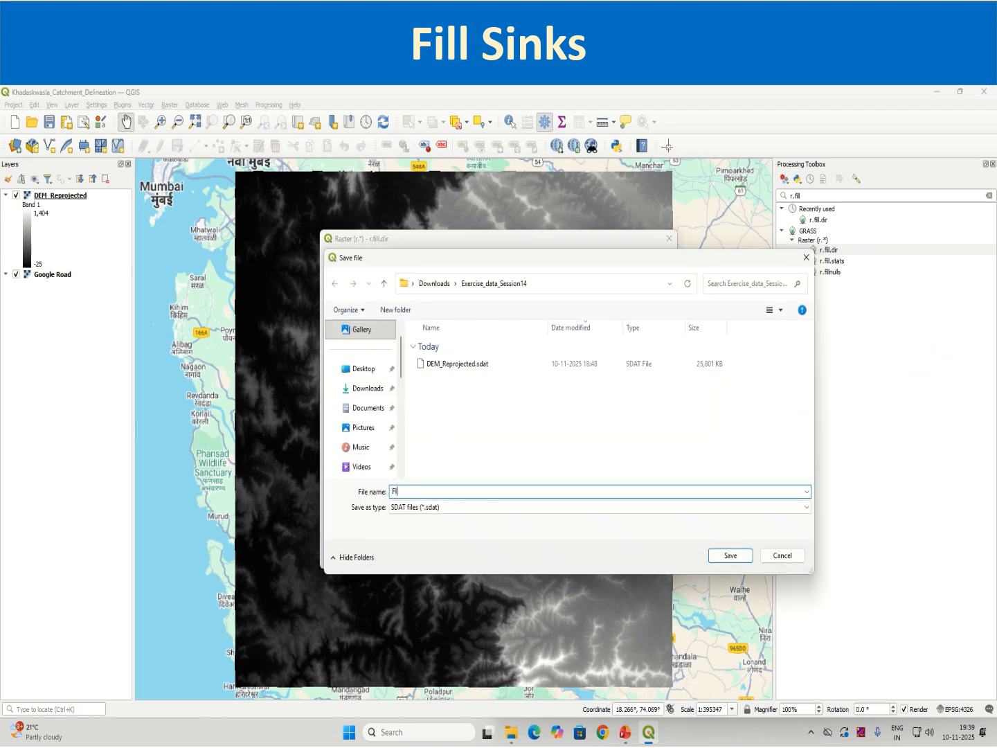
text(ow_Direction_GRASS)
click(730, 556)
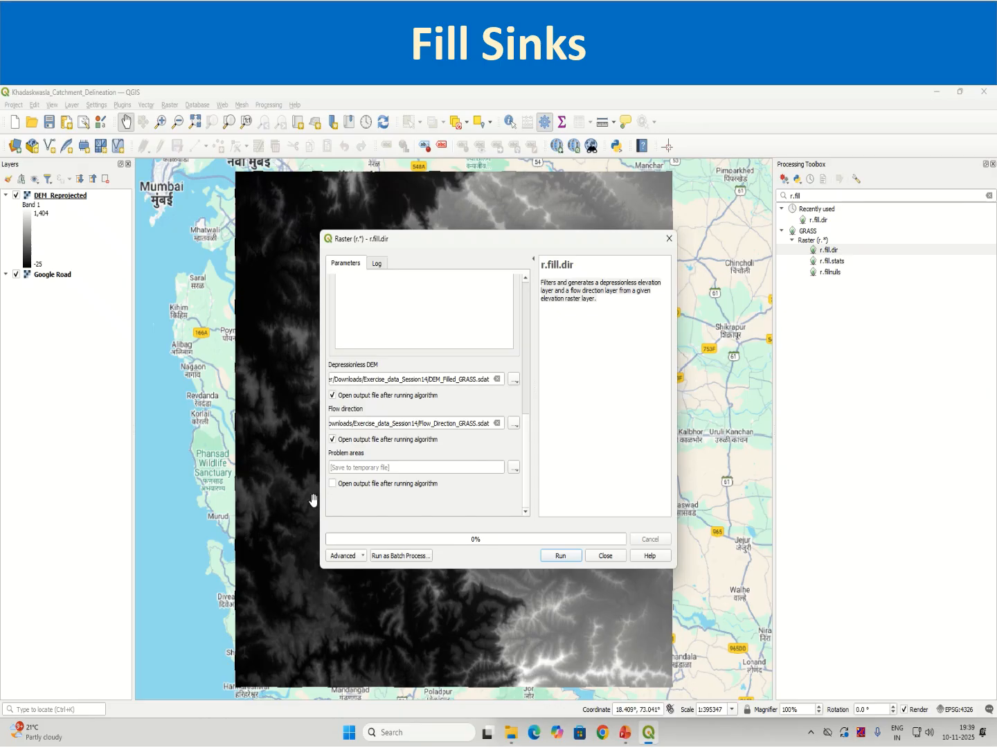
click(559, 556)
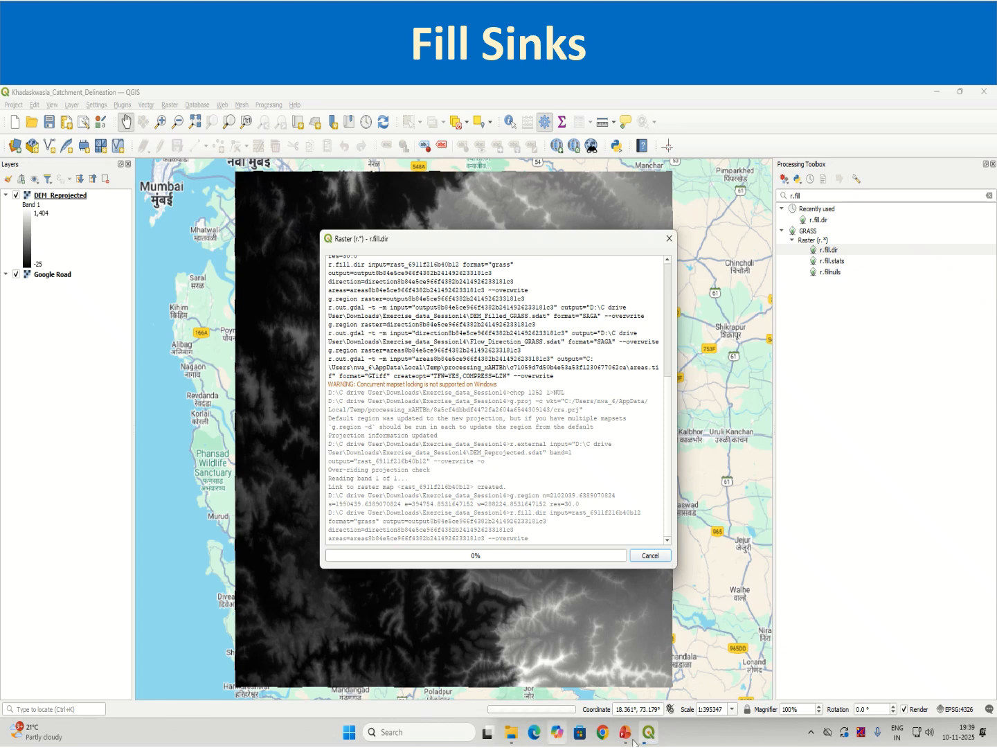
Switch to Chrome, search for r.fill.dir and open its GRASS GIS manual page.
click(601, 734)
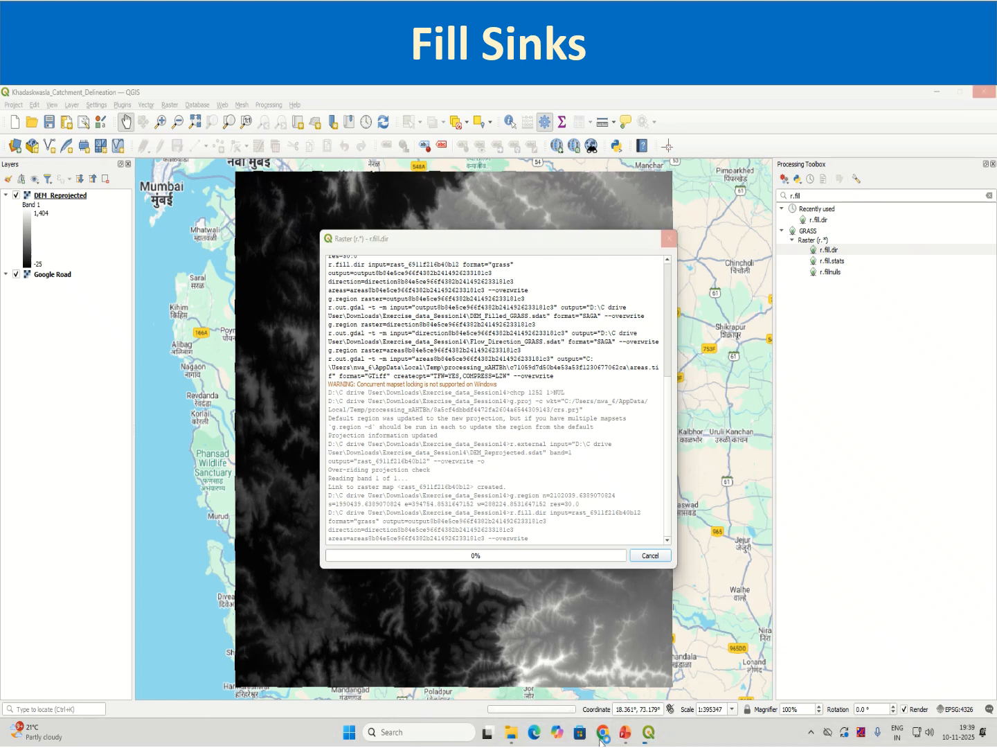
click(648, 426)
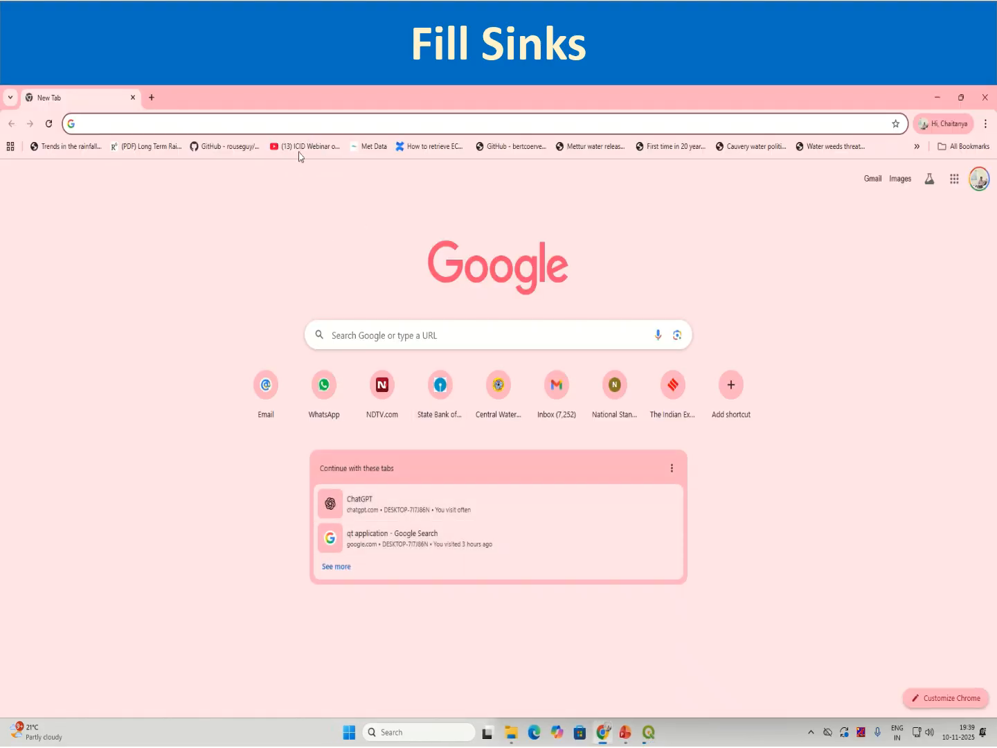
click(238, 124)
text(ri.f)
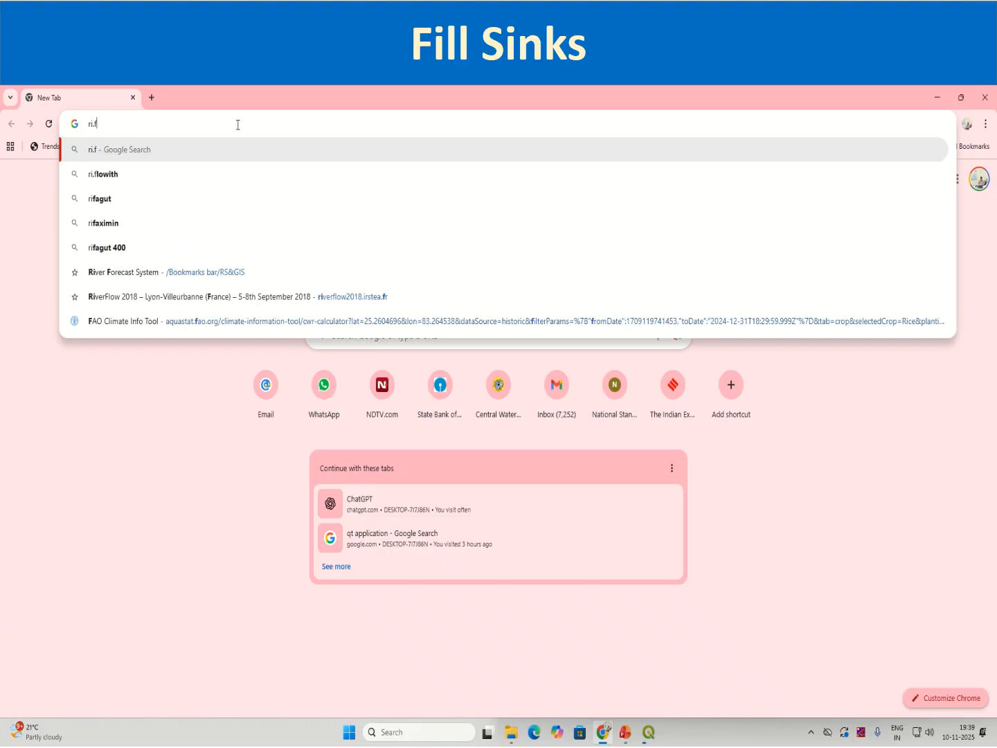
text(ill.dire)
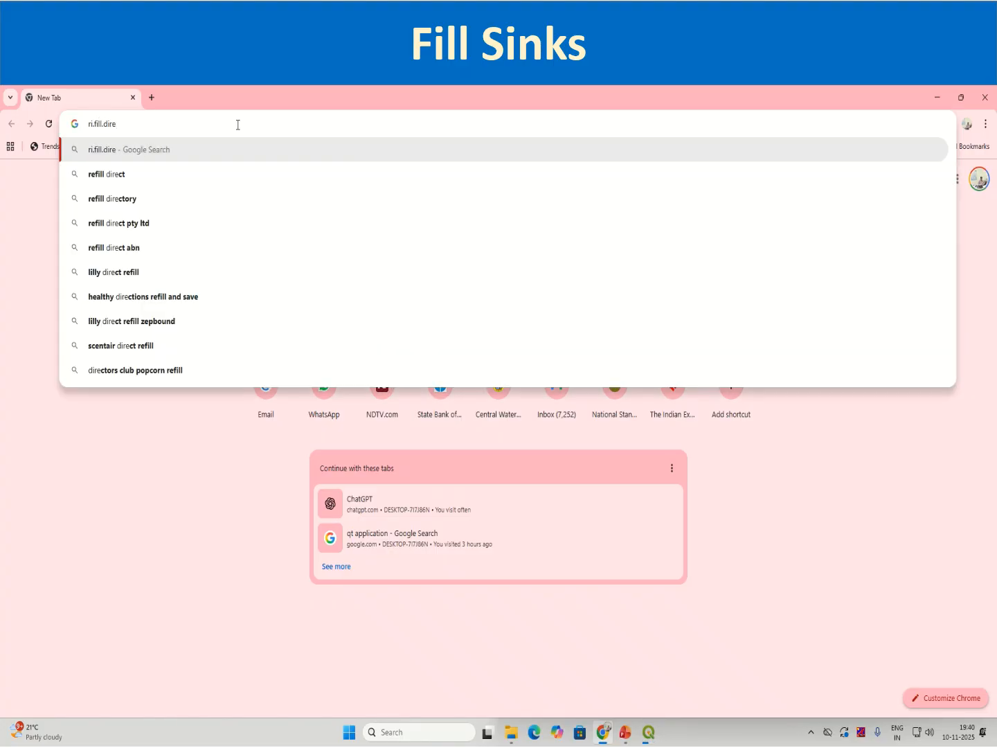
key(BackSpace)
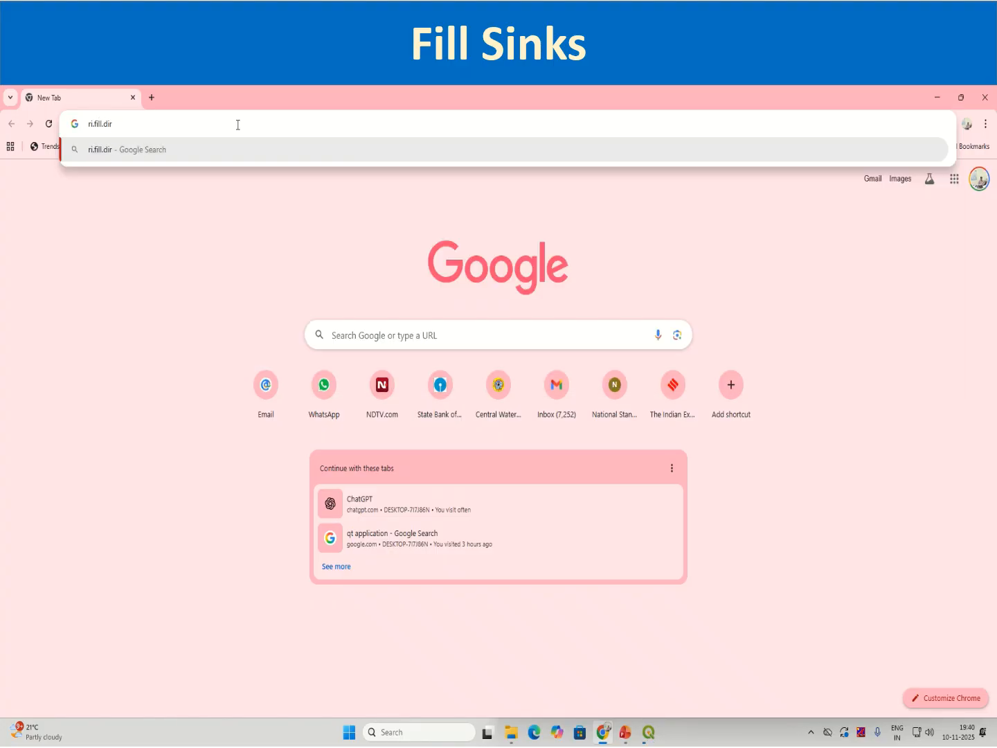
key(BackSpace)
key(BackSpace)
key(BackSpace)
key(BackSpace)
key(BackSpace)
key(BackSpace)
key(BackSpace)
key(BackSpace)
key(BackSpace)
key(BackSpace)
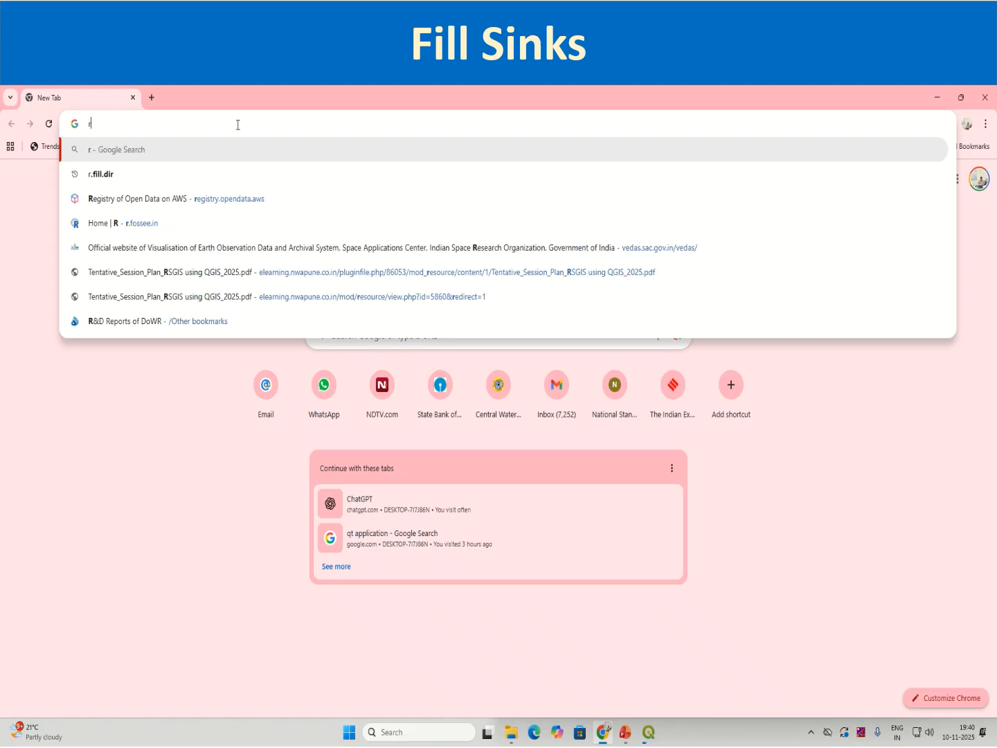
text(.fill.dir)
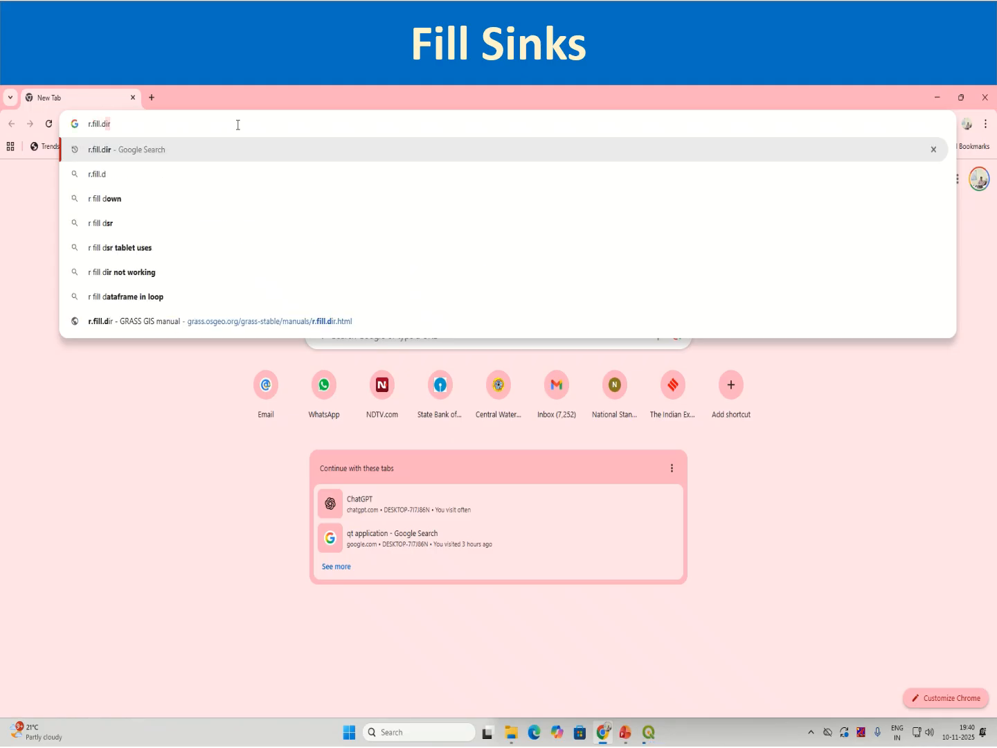
key(Return)
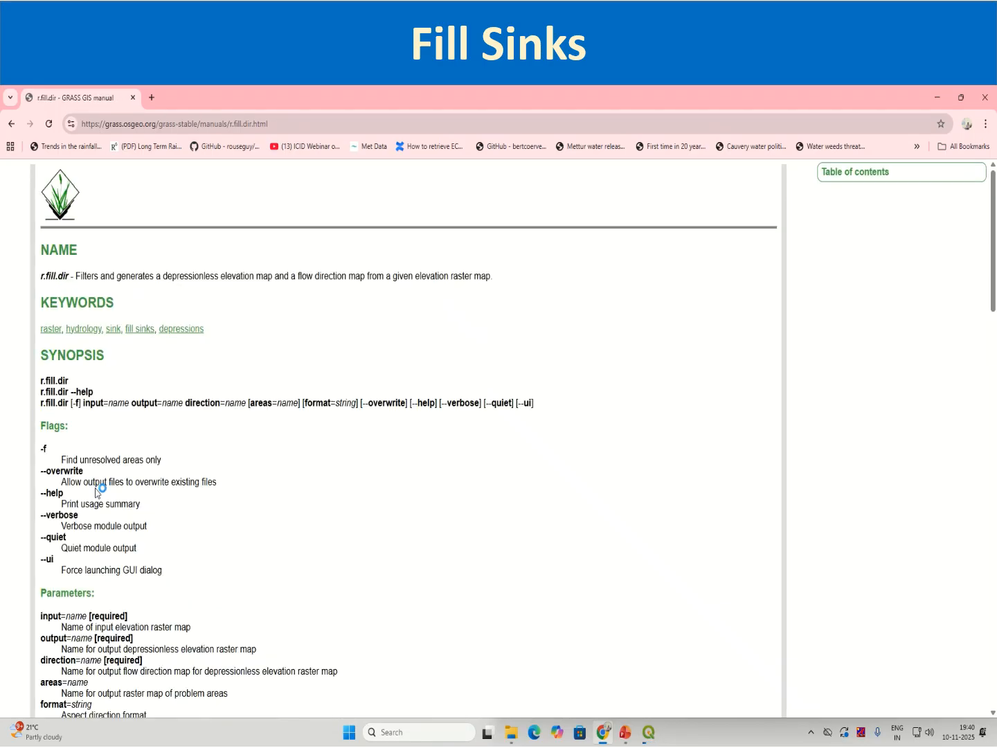
Read the r.fill.dir manual's parameters, depression-filling description, notes, examples and references.
scroll(97, 492, down, 3)
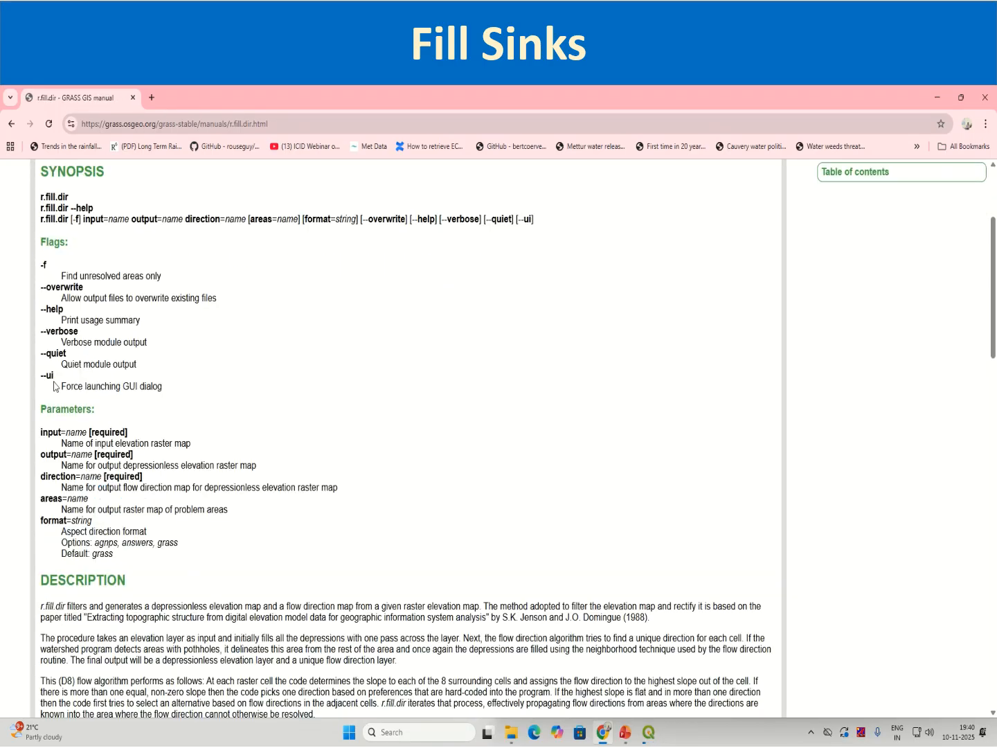
drag(47, 430, 173, 561)
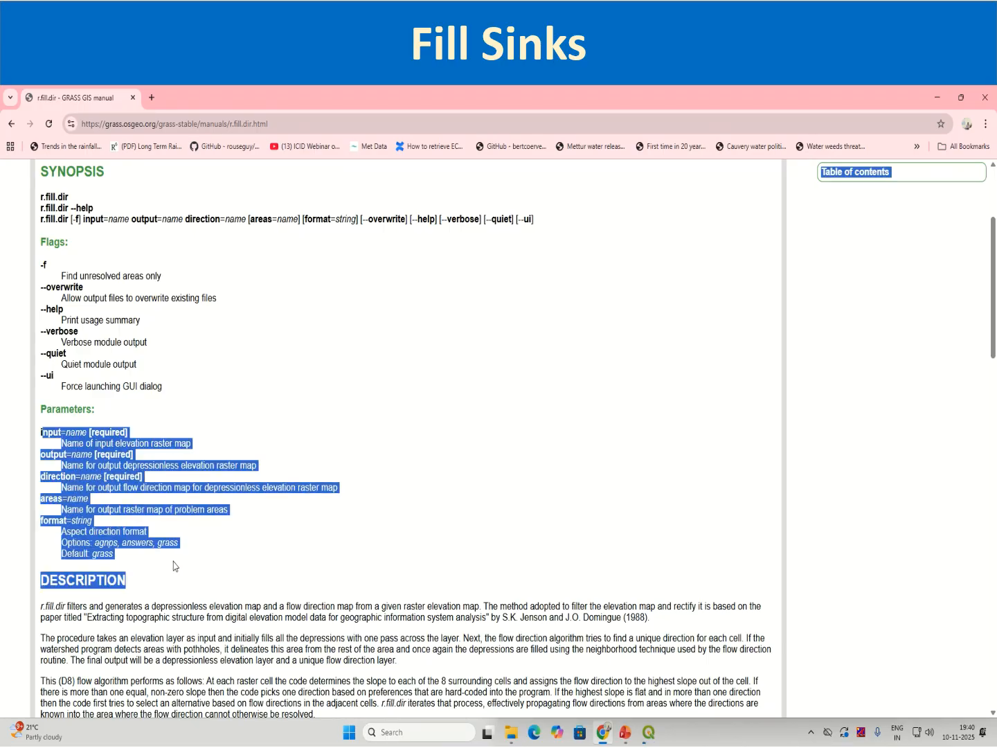
scroll(173, 561, down, 3)
triple_click(98, 427)
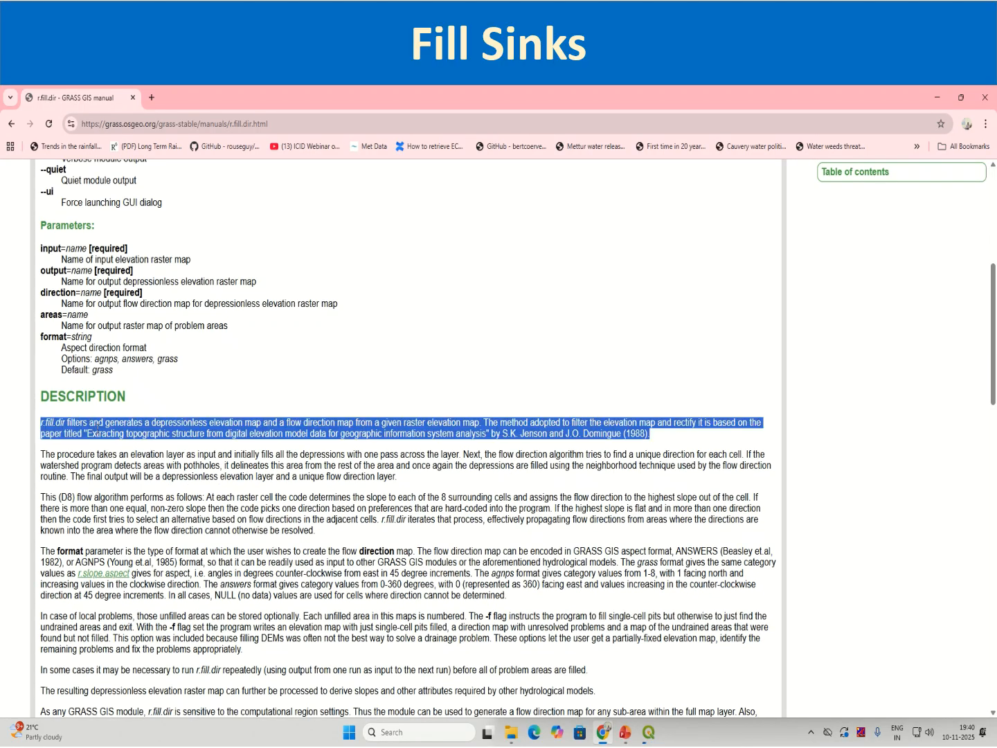
scroll(76, 497, down, 2)
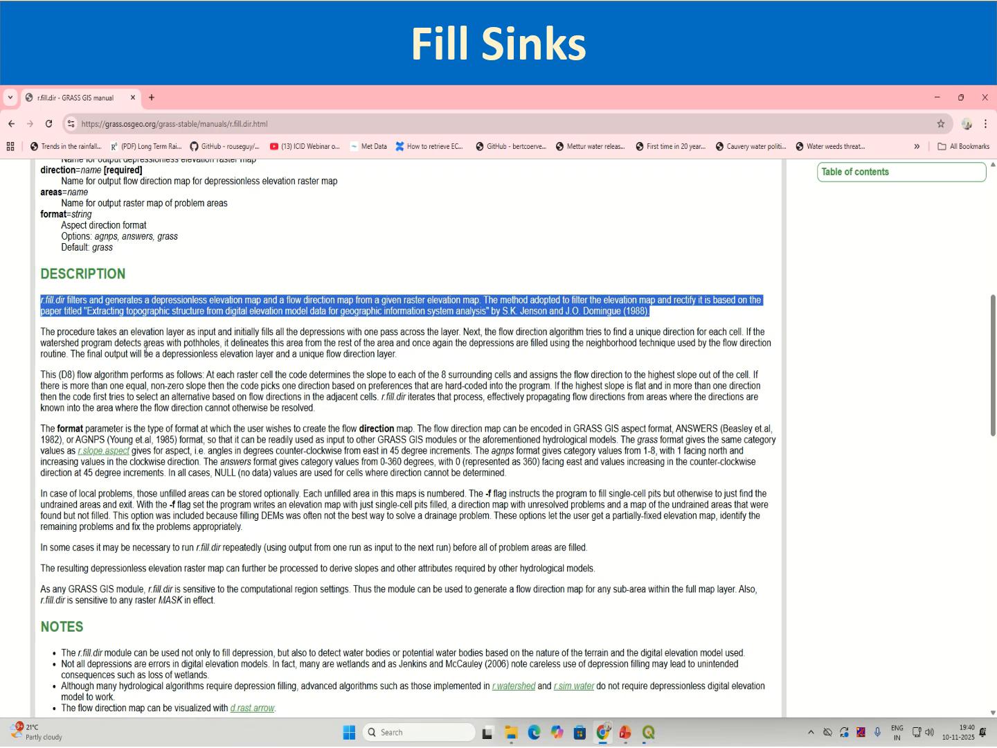
drag(95, 334, 457, 333)
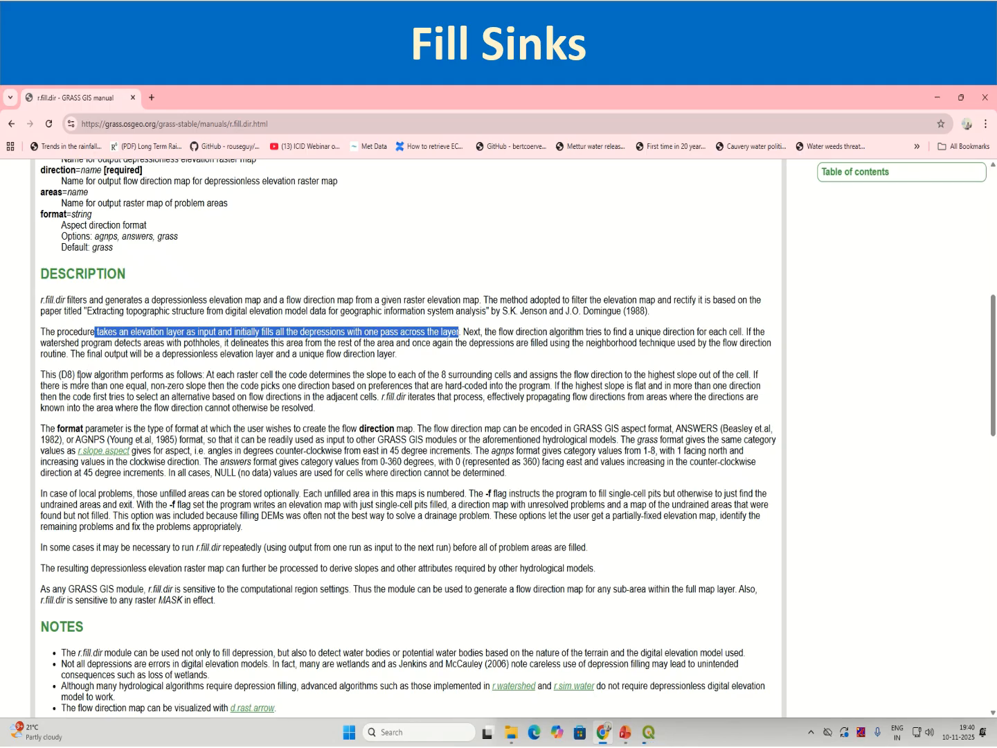
scroll(246, 505, down, 5)
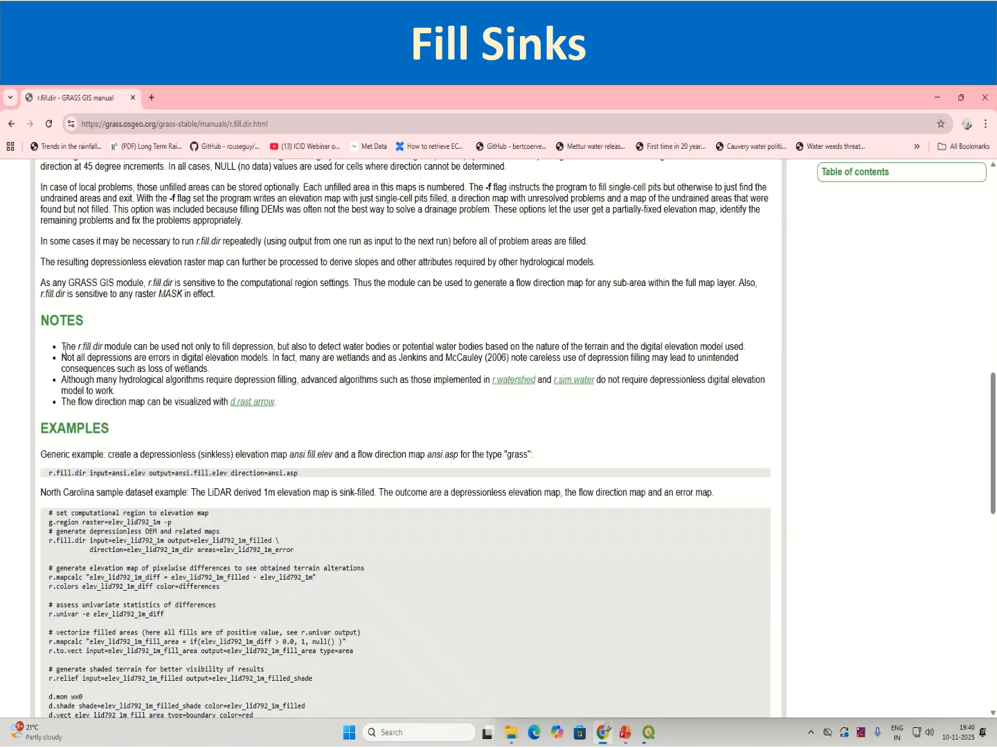
drag(64, 348, 109, 359)
click(152, 373)
scroll(135, 448, down, 6)
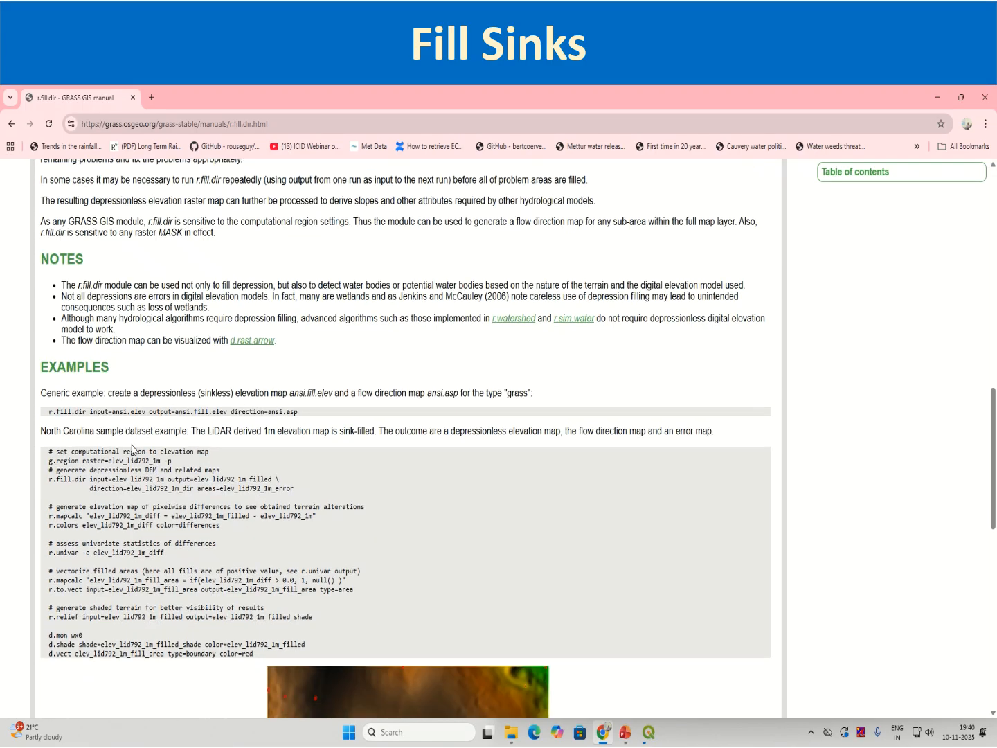
scroll(132, 448, down, 5)
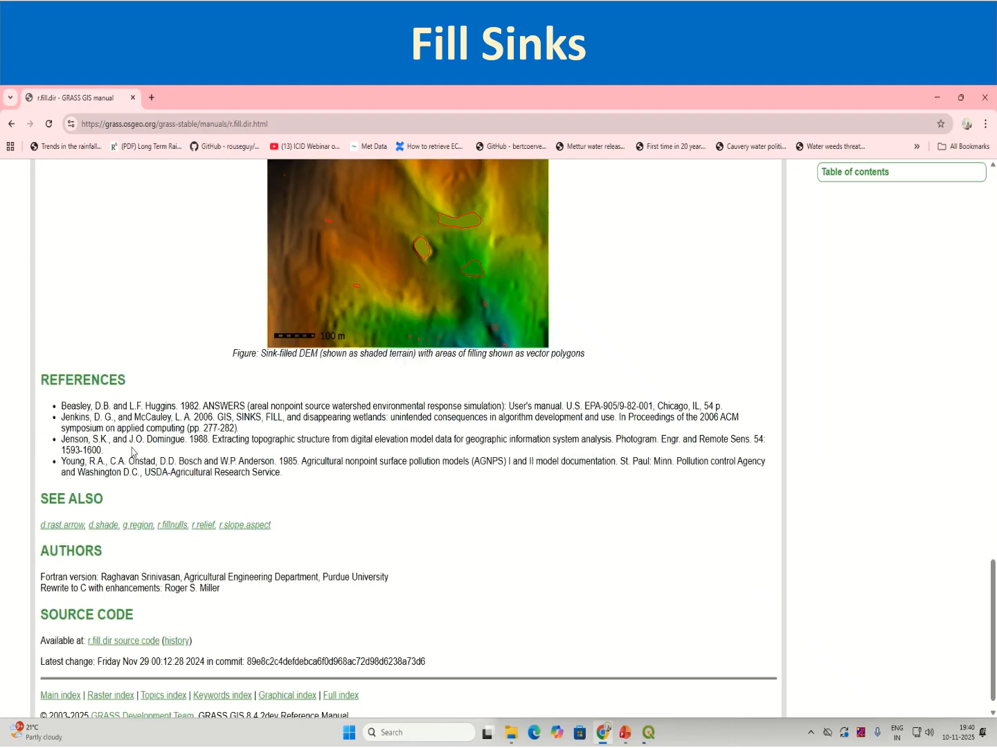
Go back to the manual's description and examine how the format parameter encodes the flow direction map.
scroll(162, 507, up, 15)
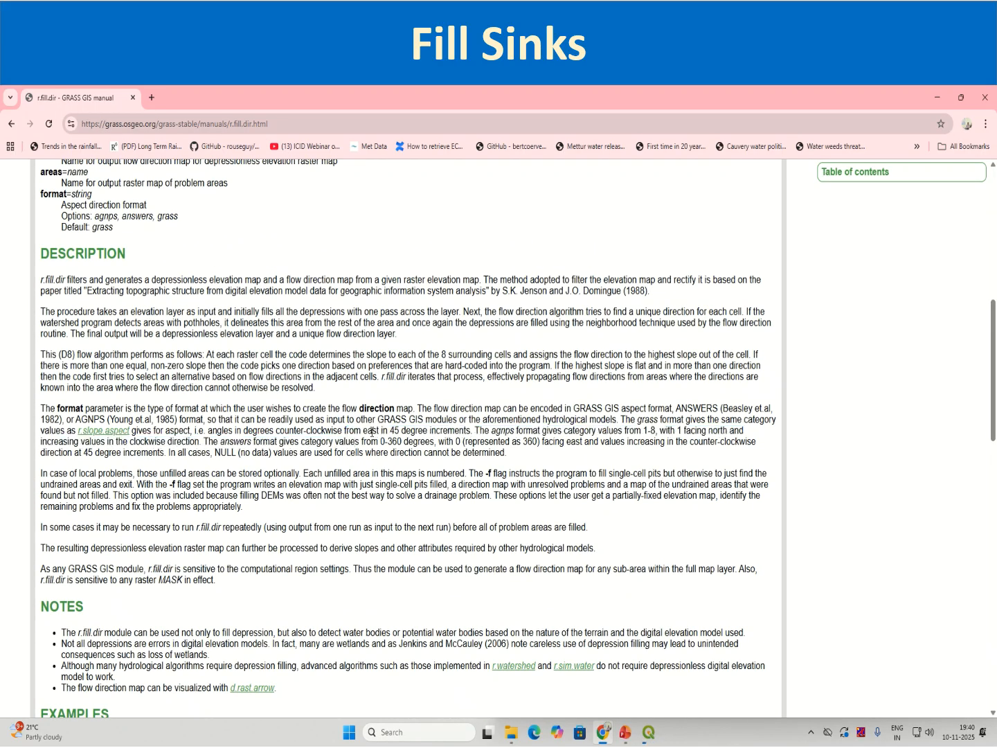
drag(135, 410, 275, 441)
click(242, 441)
drag(206, 432, 447, 434)
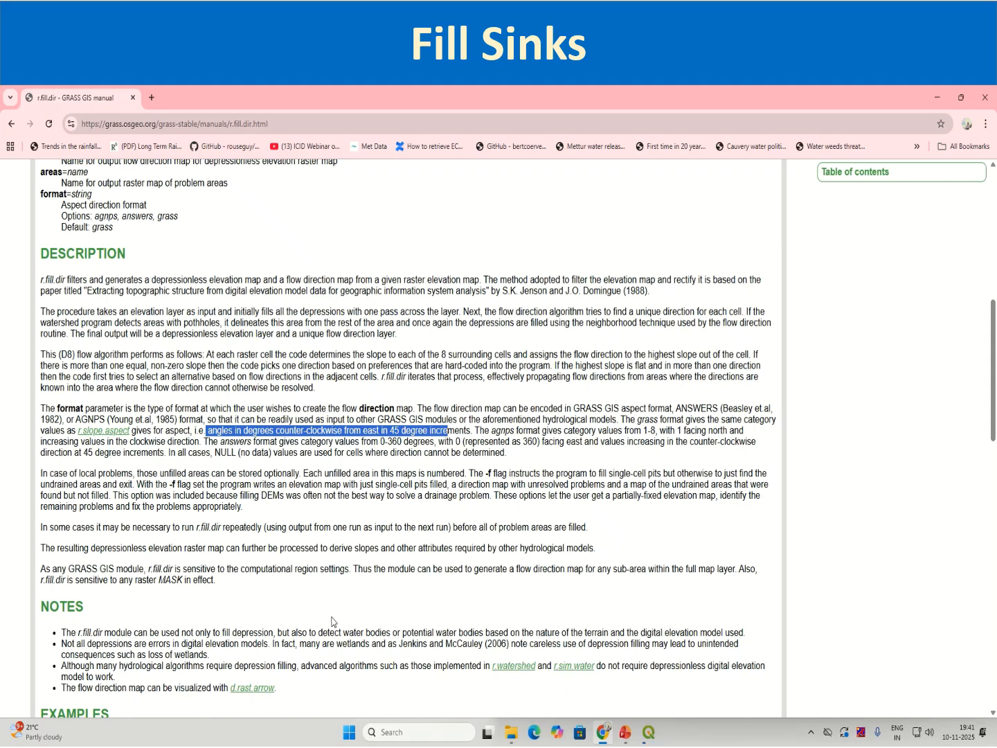
scroll(331, 621, down, 2)
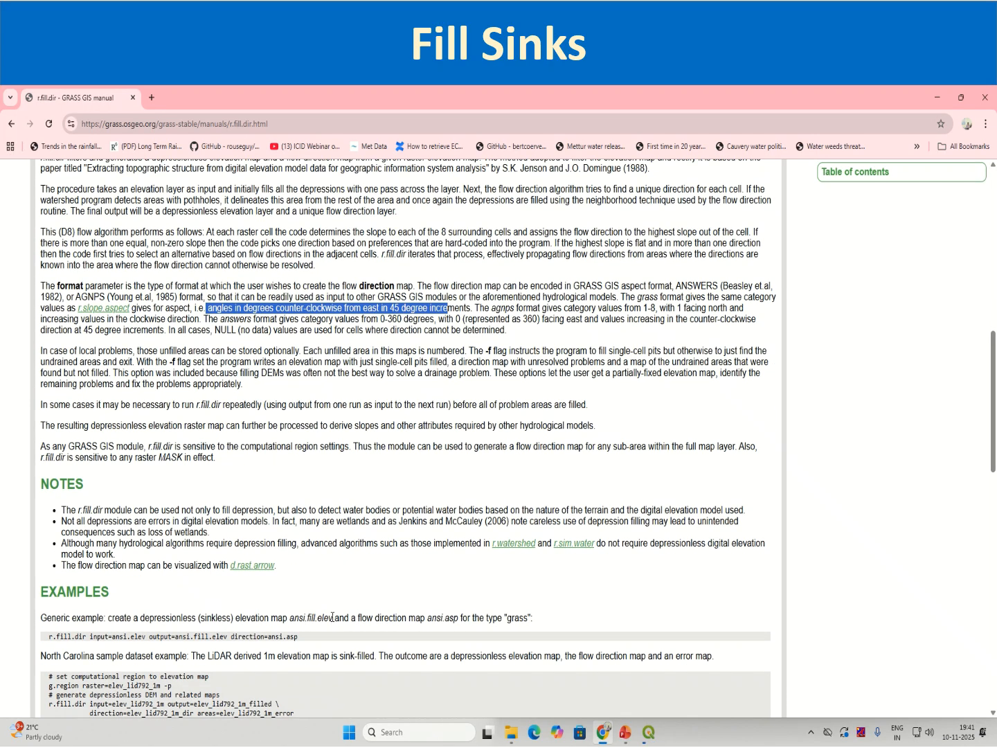
Return to QGIS, review the r.fill.dir execution log, and close the tool dialog and the Processing Toolbox.
click(642, 731)
mouse_move(651, 694)
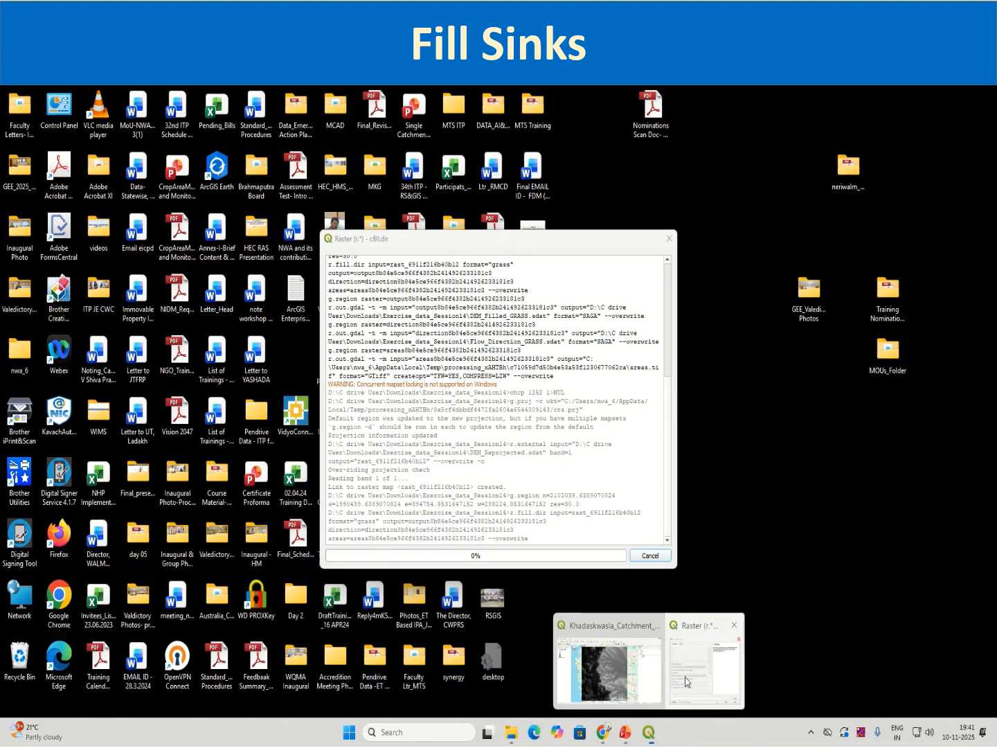
click(705, 665)
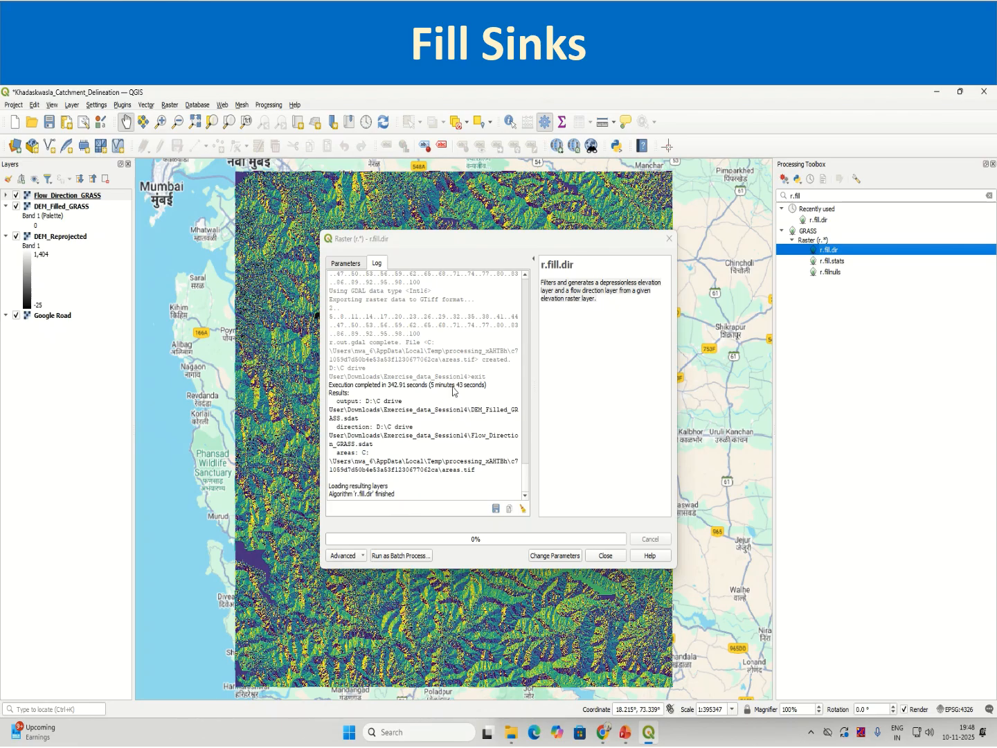
drag(444, 385, 489, 387)
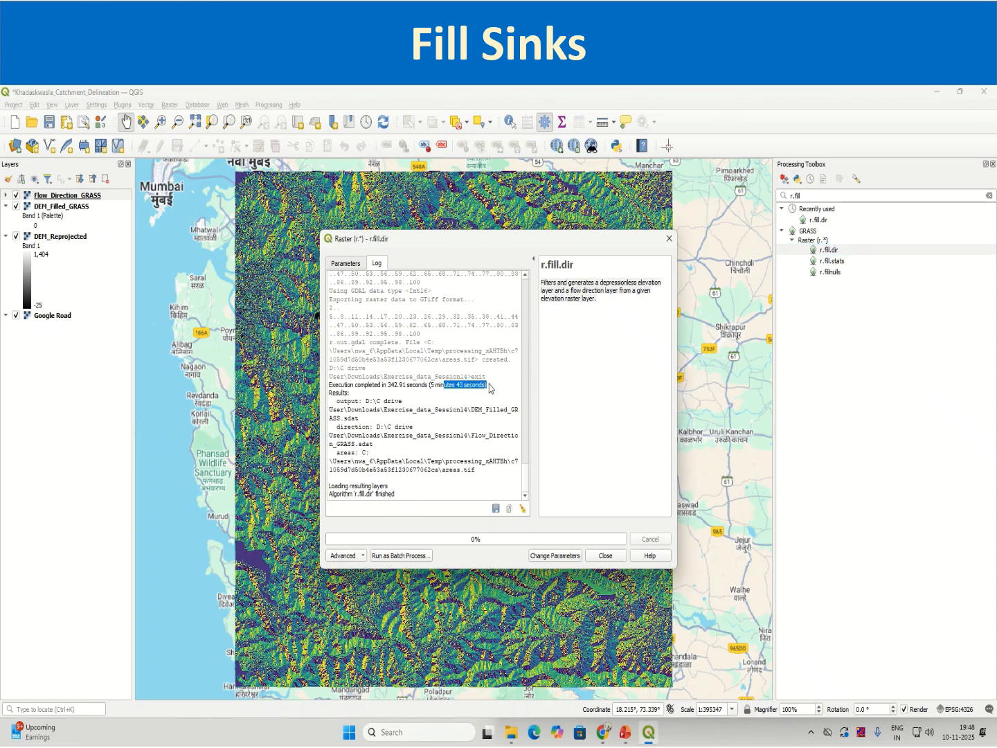
double_click(384, 495)
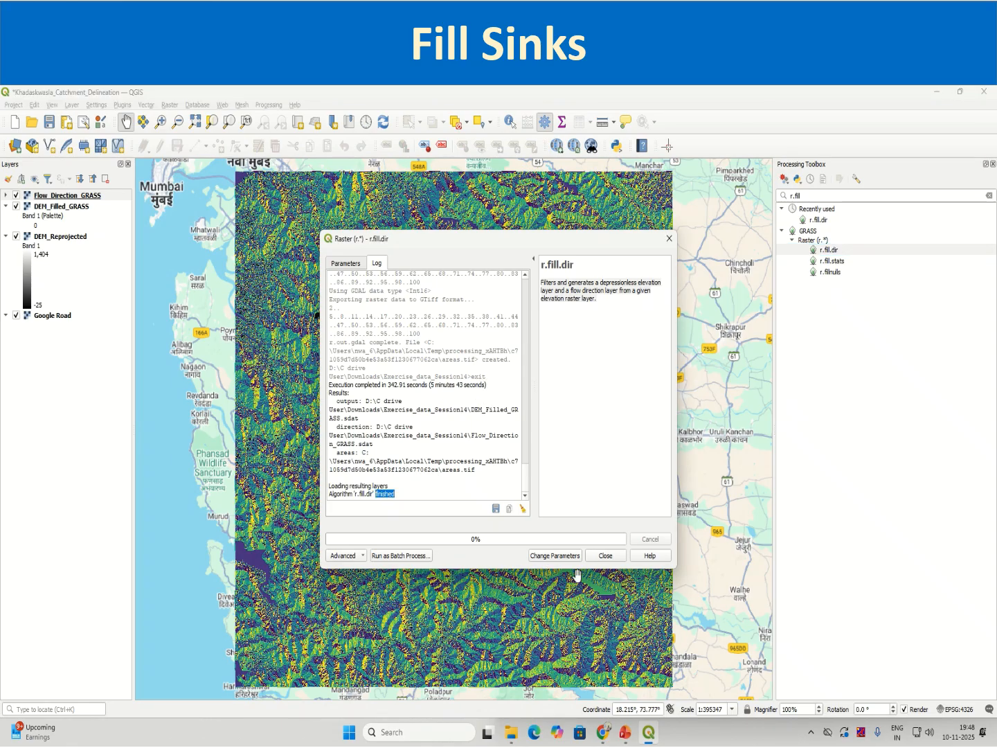
click(606, 556)
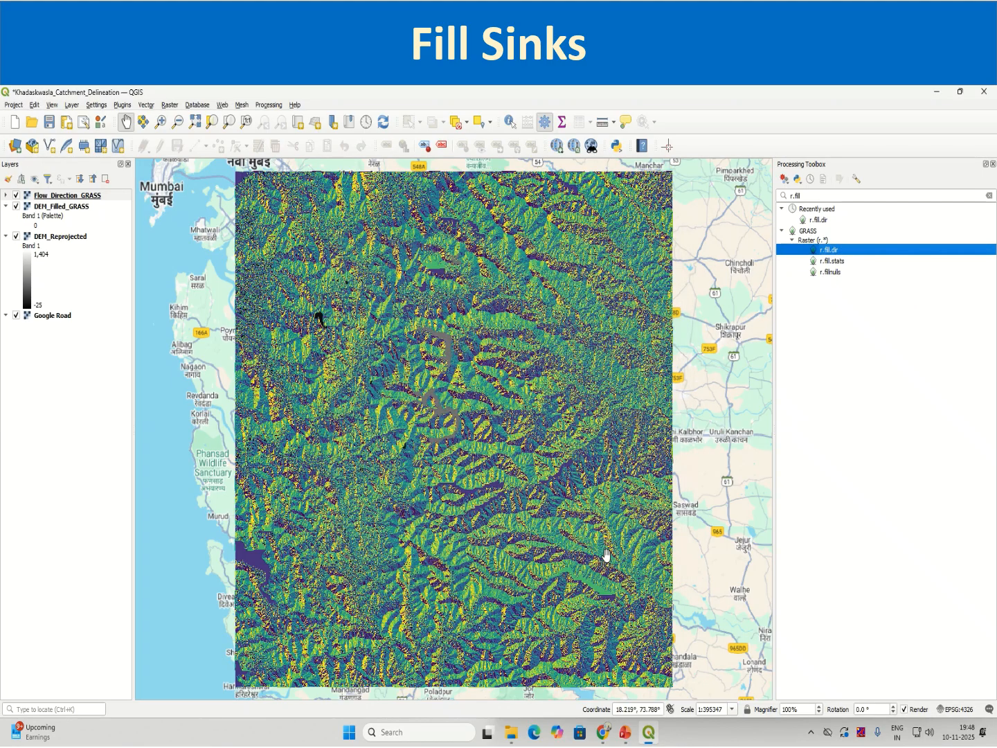
click(993, 165)
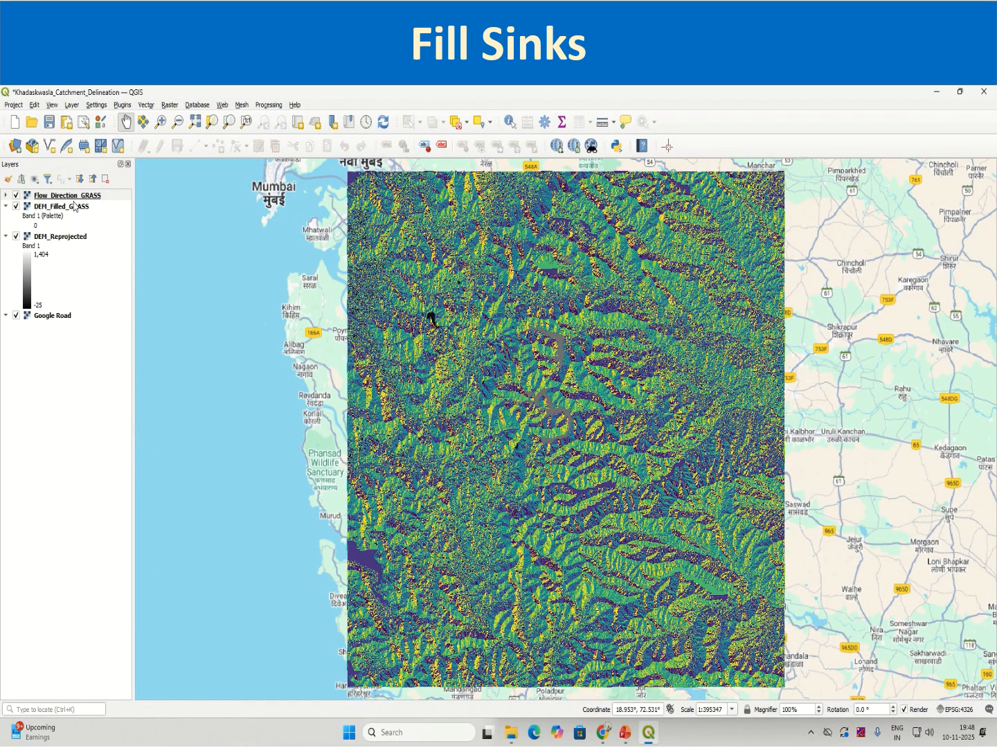
Hide the Flow_Direction_GRASS, DEM_Reprojected and Google Road layers, keeping only DEM_Filled_GRASS visible.
click(131, 196)
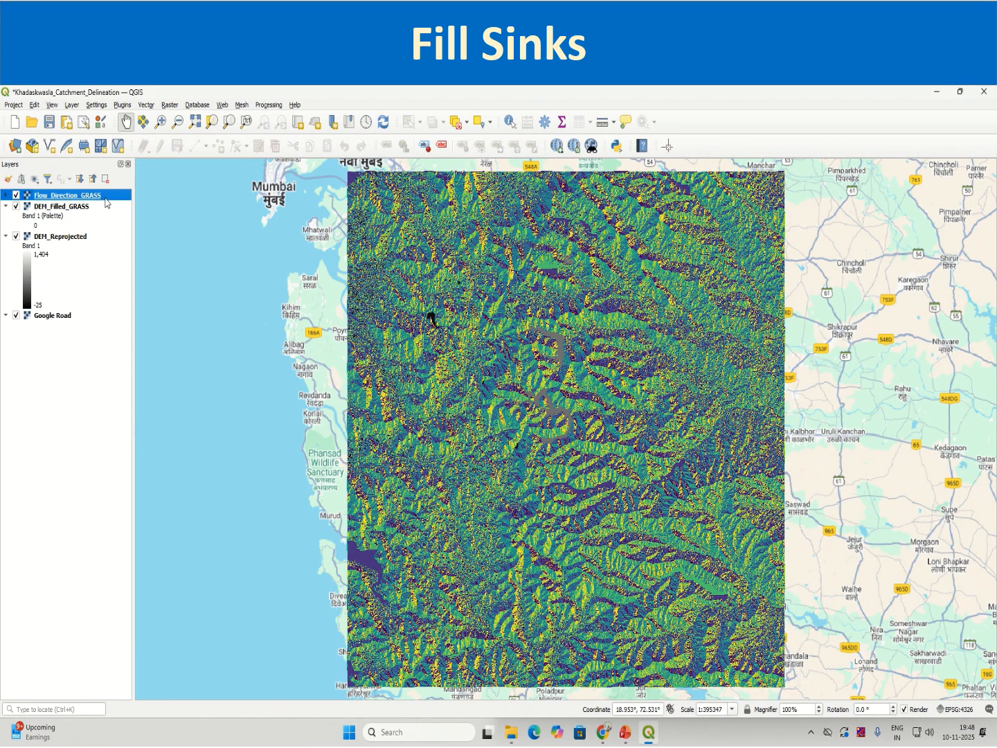
click(16, 195)
click(16, 206)
click(16, 237)
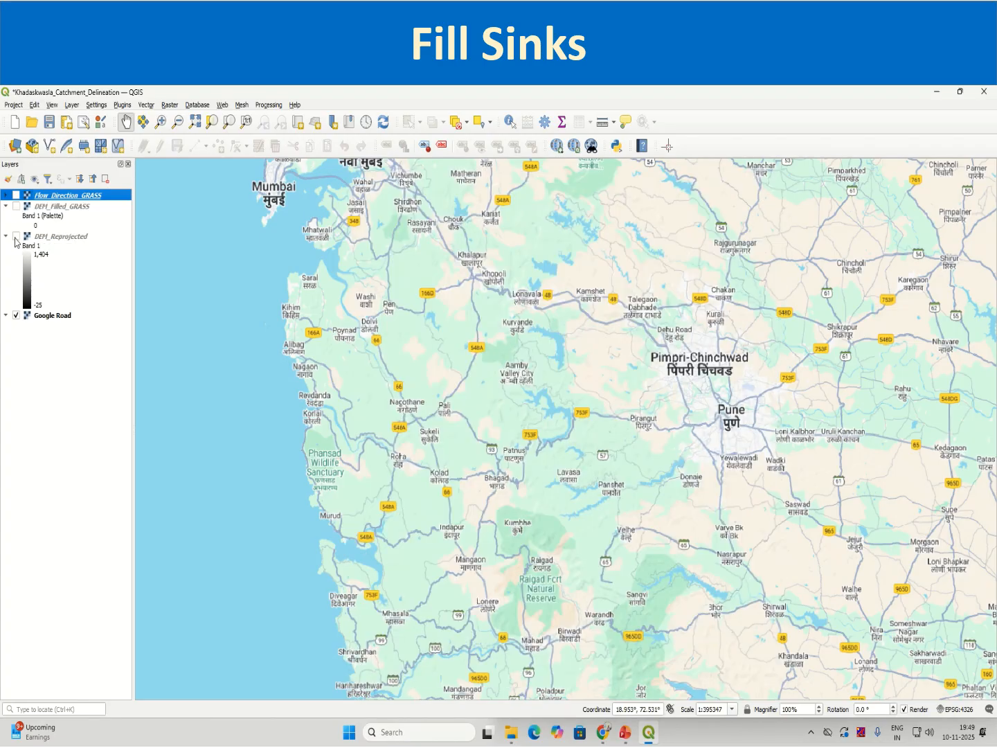
click(16, 207)
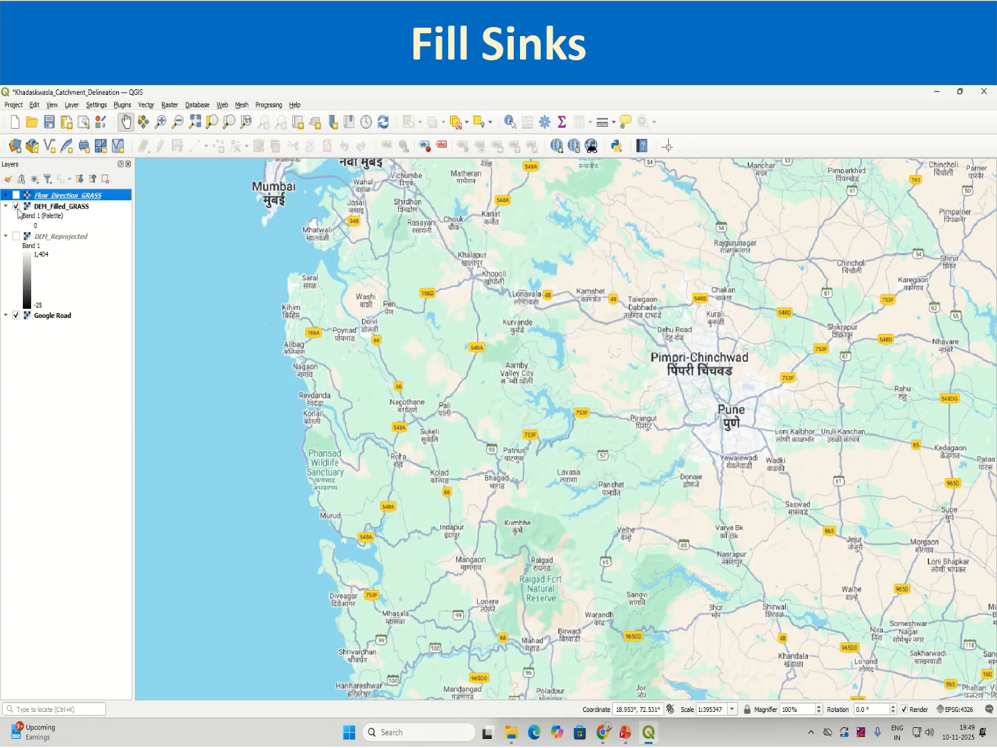
click(66, 208)
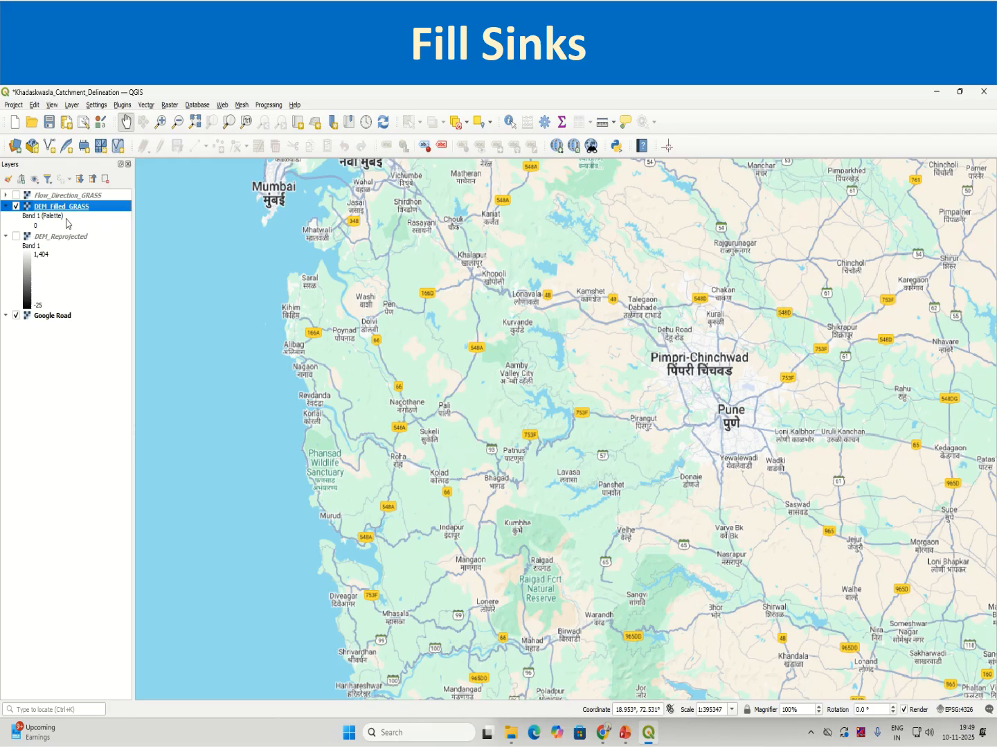
click(16, 315)
Set the DEM_Filled_GRASS layer's symbology render type to Singleband gray and apply it.
right_click(63, 208)
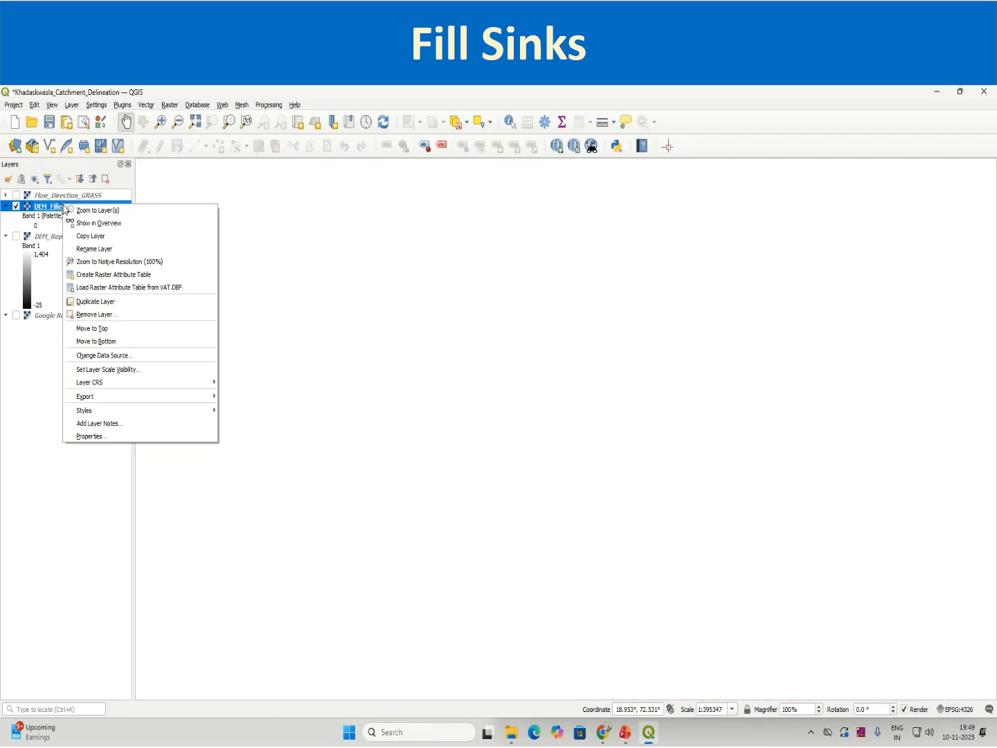
click(125, 436)
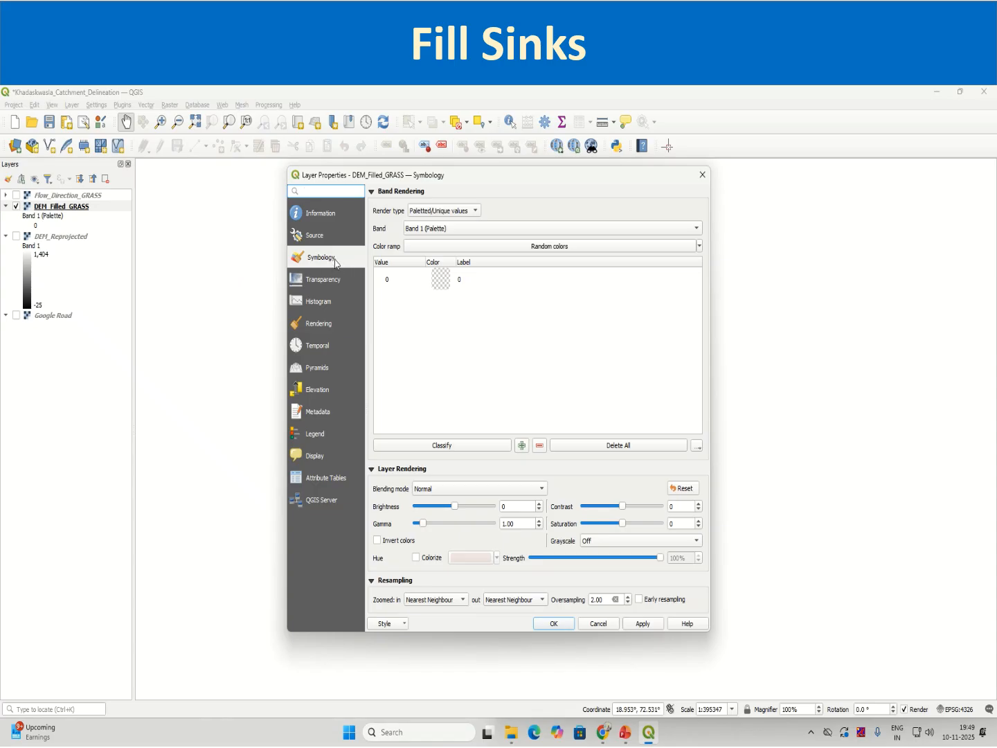
click(419, 215)
click(429, 224)
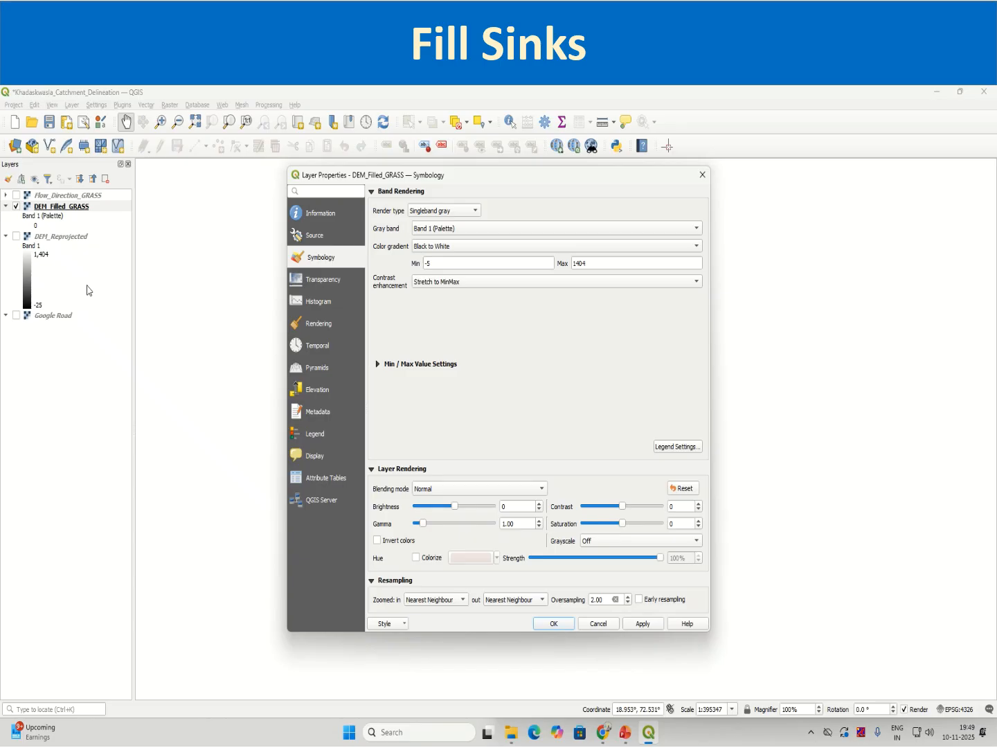
click(644, 624)
click(554, 625)
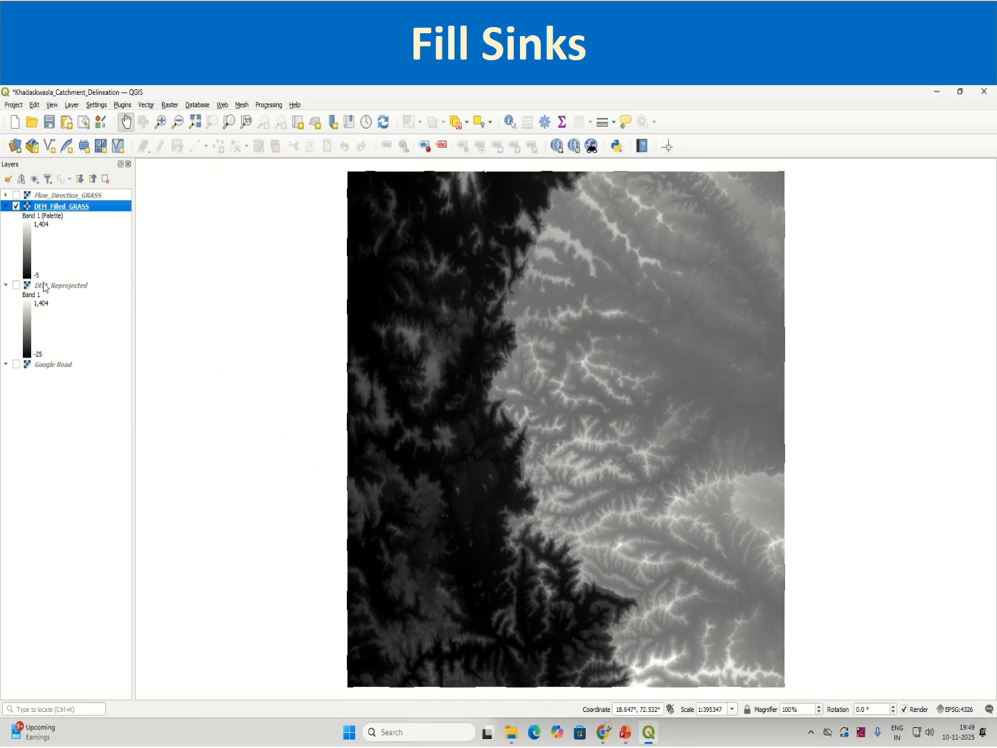
Remove the DEM_Reprojected layer from the project.
click(16, 285)
click(62, 286)
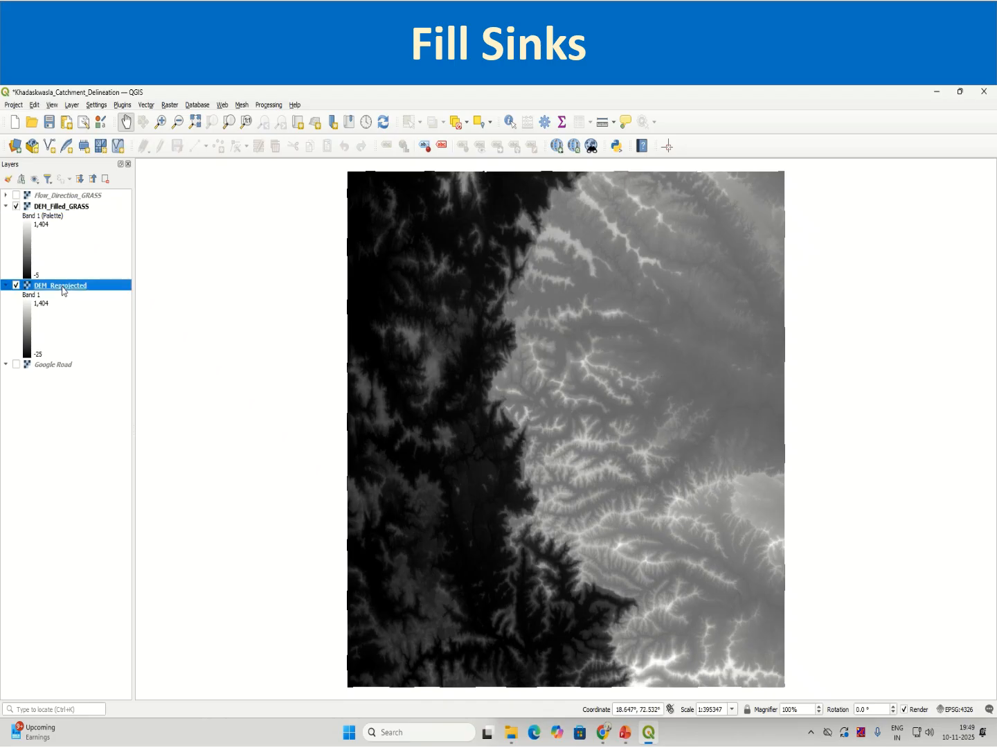
right_click(63, 287)
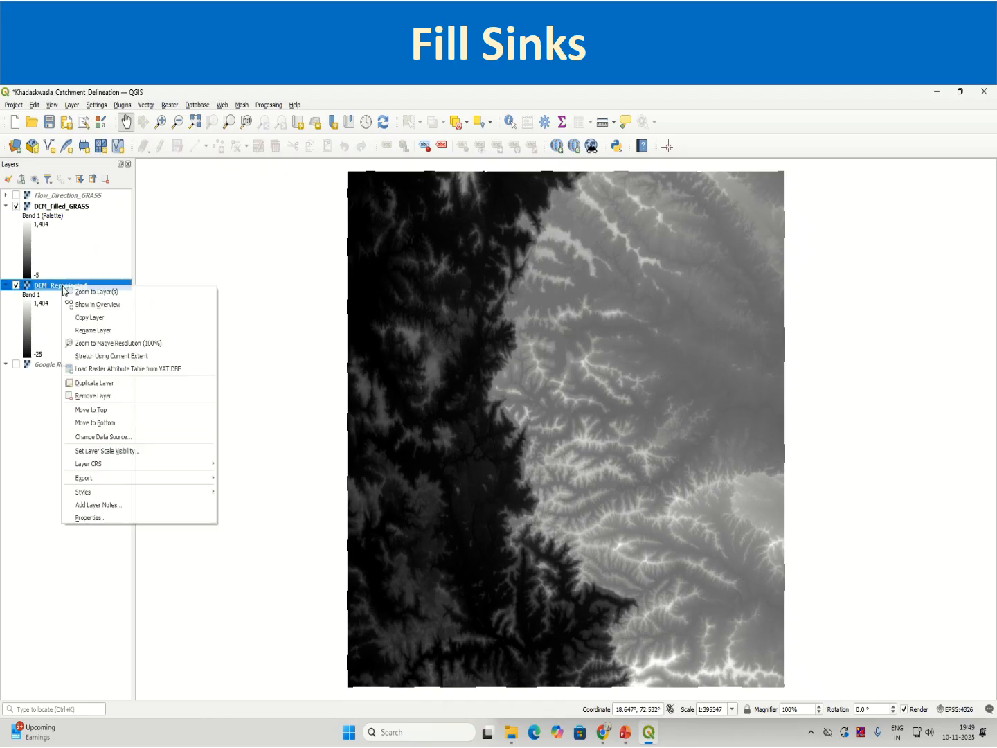
click(112, 398)
click(485, 418)
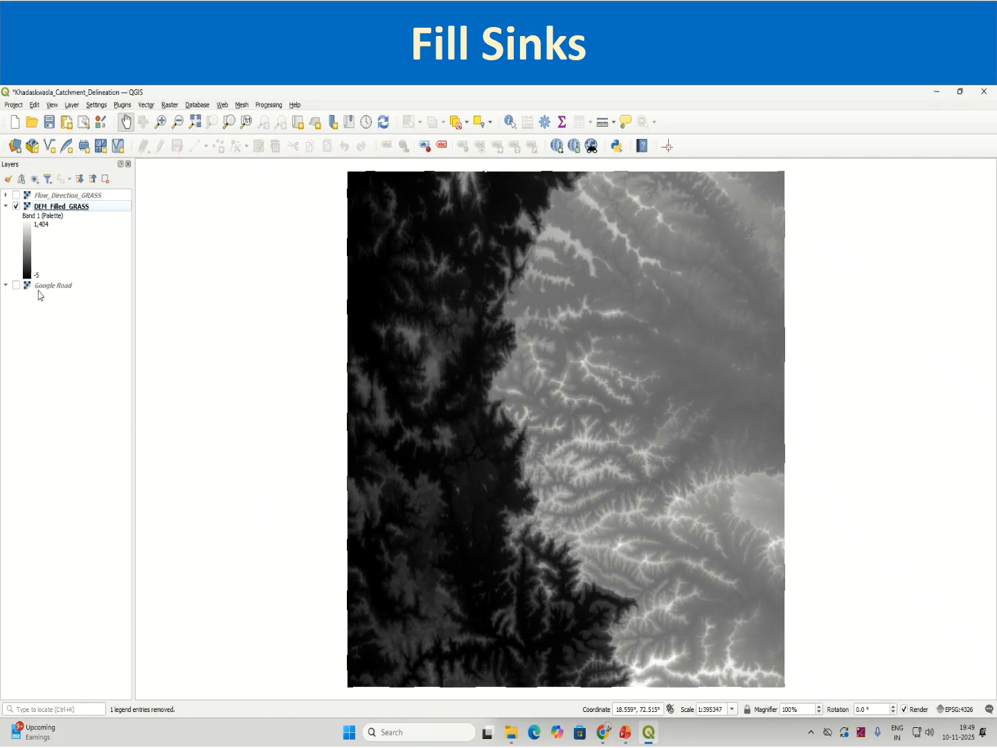
Show the Flow_Direction_GRASS layer and identify its cell values at several points across the raster, then close the results.
click(16, 196)
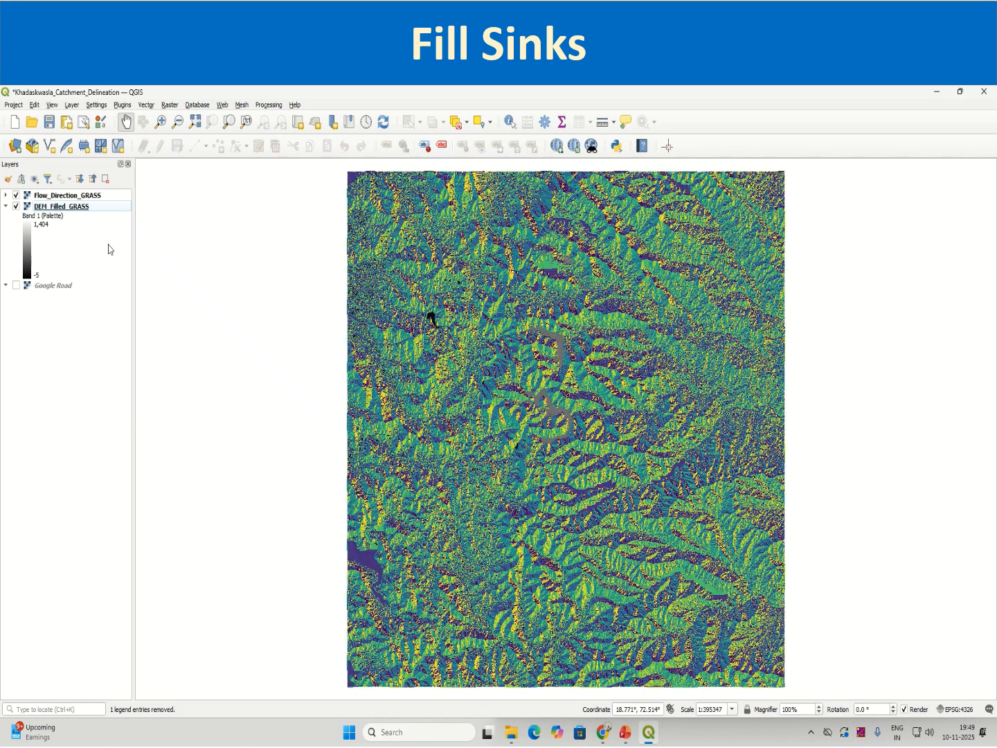
click(66, 196)
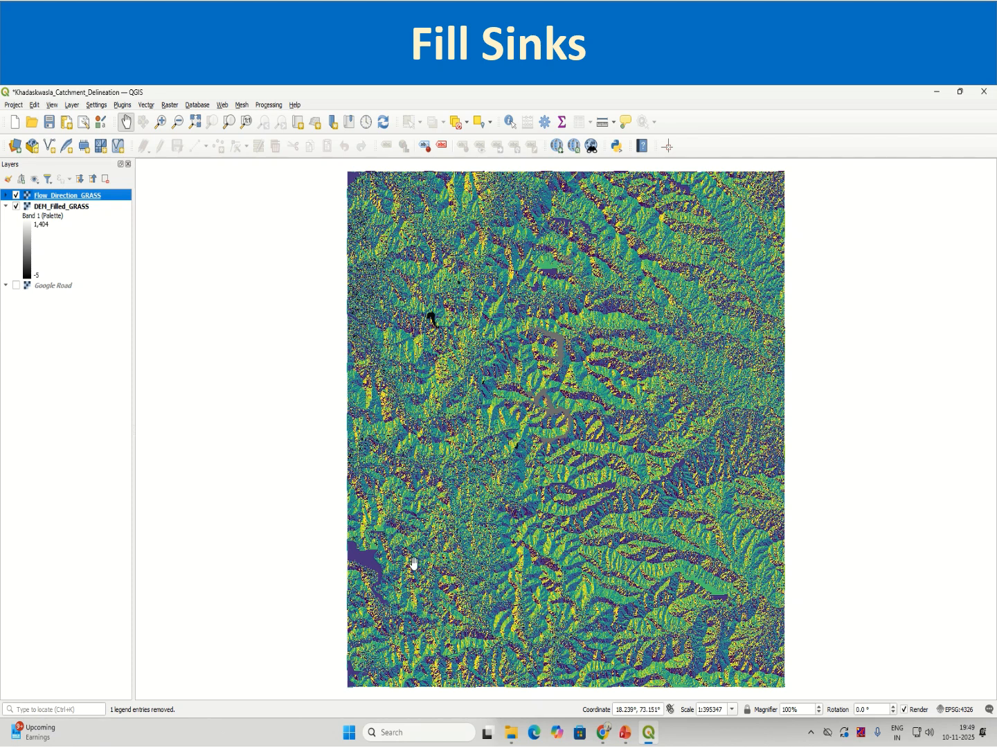
click(509, 125)
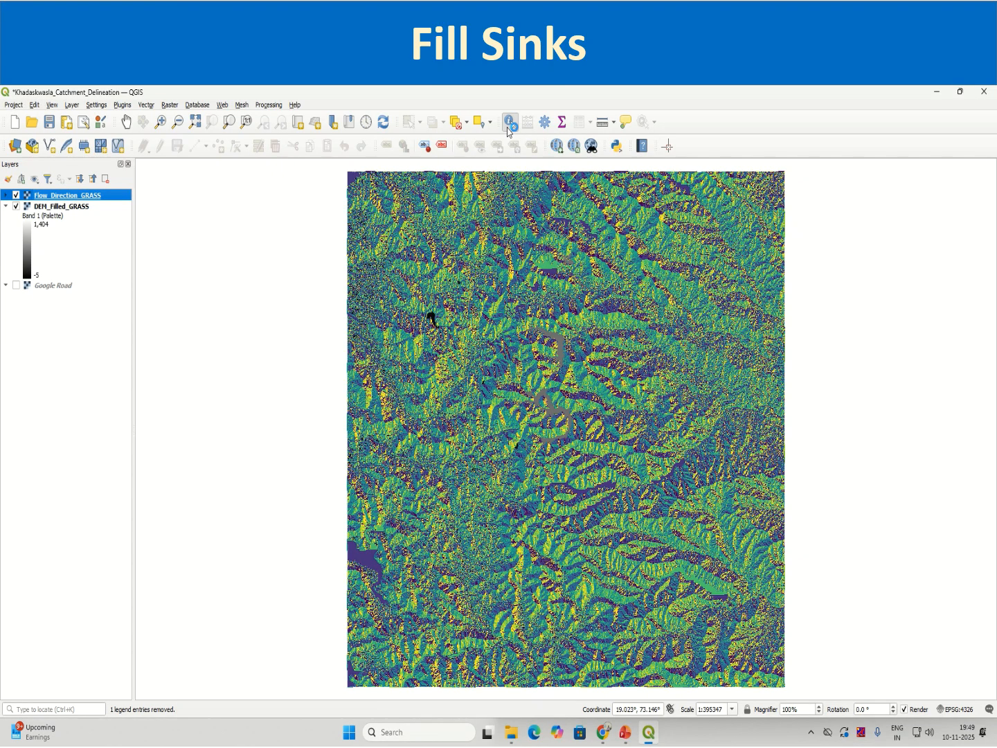
click(569, 431)
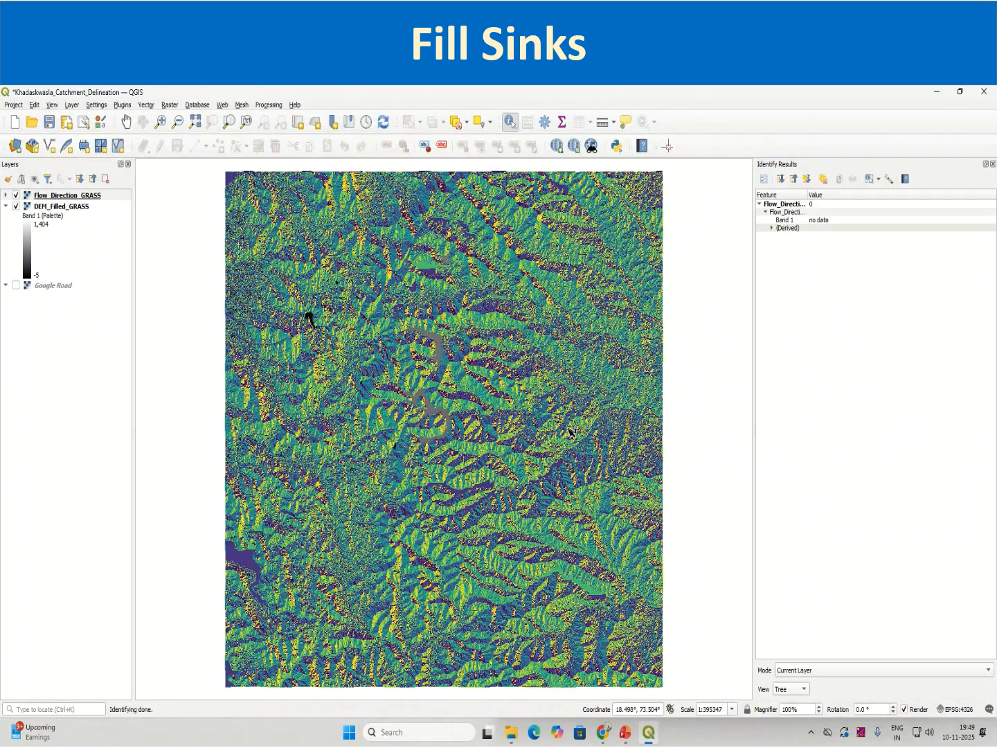
click(590, 361)
click(493, 384)
click(499, 452)
click(447, 466)
click(401, 359)
click(487, 403)
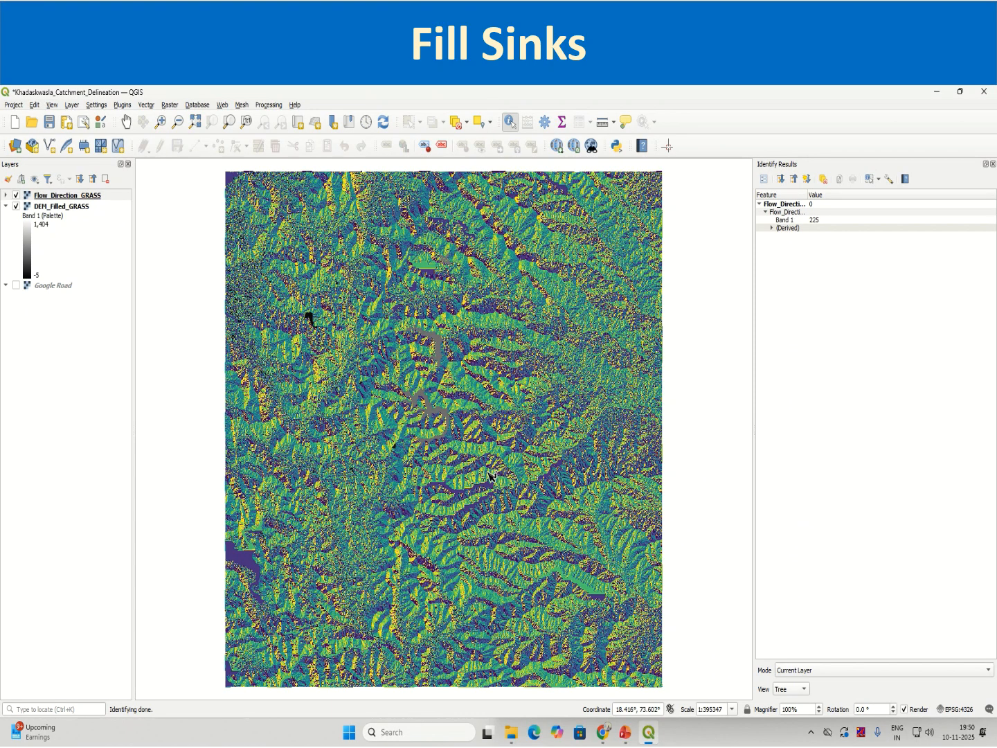
click(440, 519)
click(992, 165)
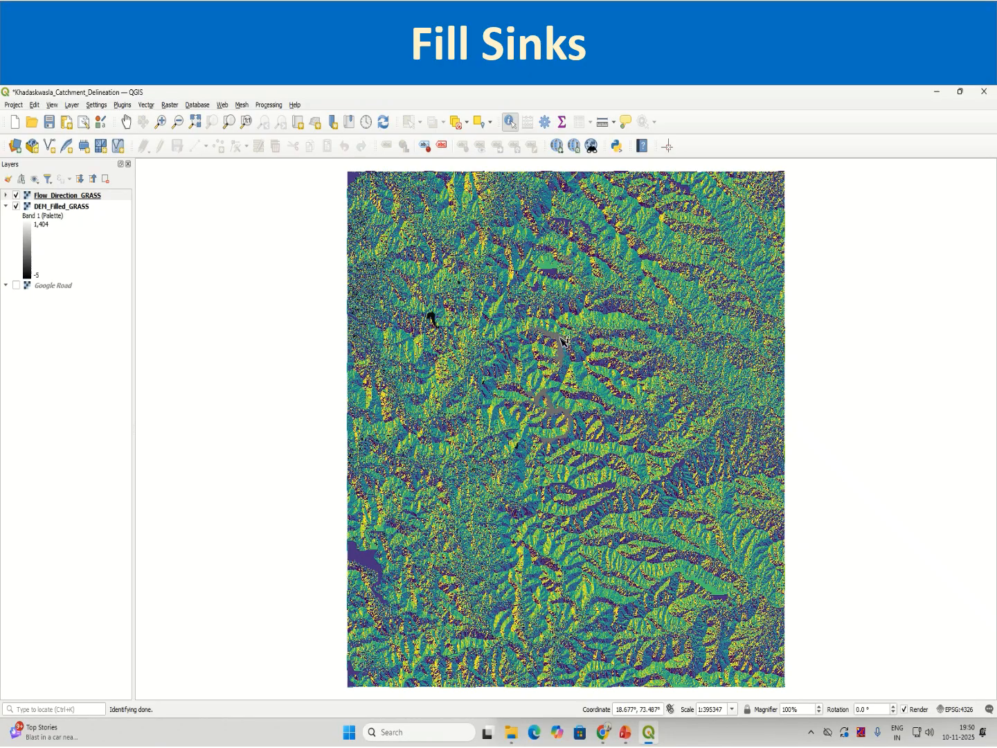
Identify the Flow_Direction_GRASS cell value in the grey patch near the middle of the raster and close the results.
scroll(562, 341, up, 1)
click(563, 341)
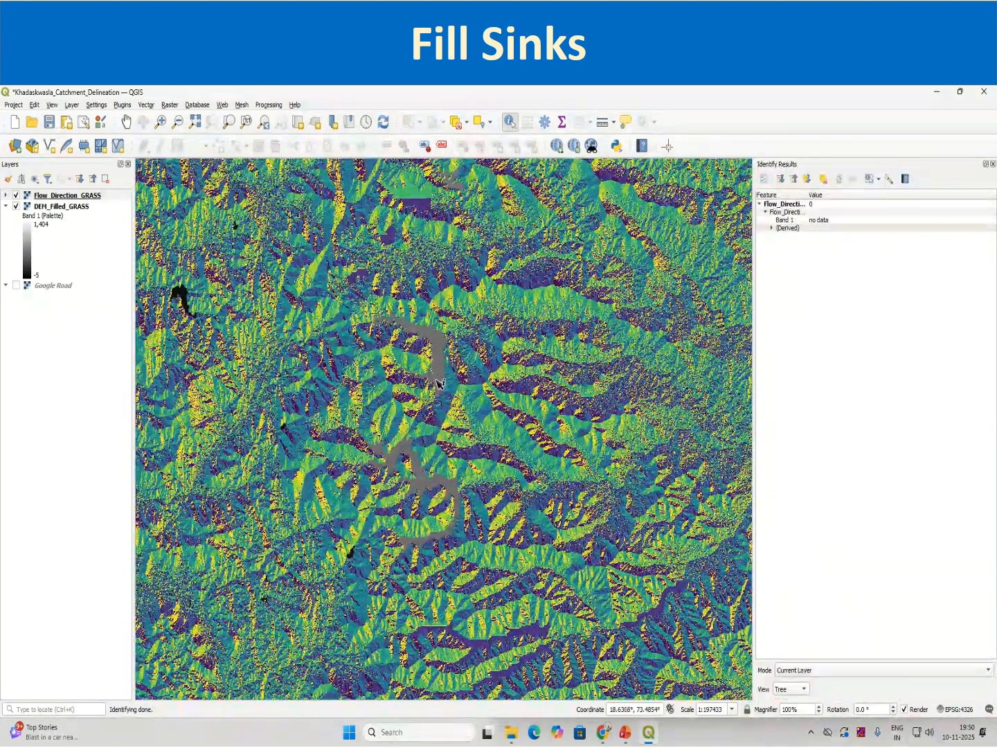
click(993, 164)
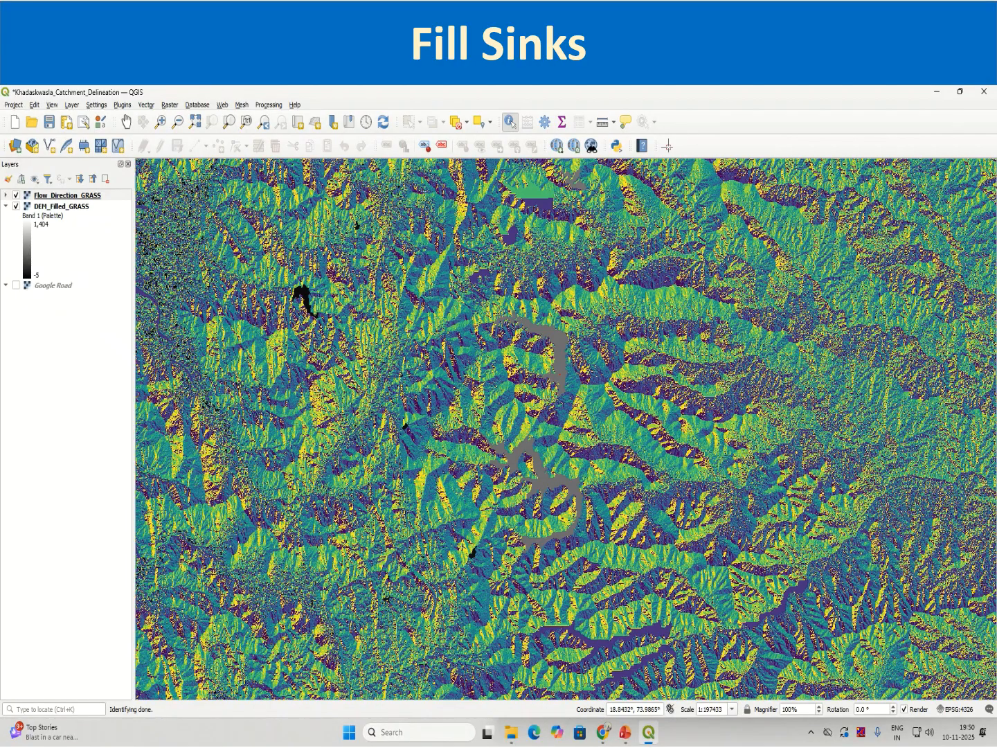
Review the Flow_Direction_GRASS layer's symbology properties and close them without making changes.
right_click(102, 201)
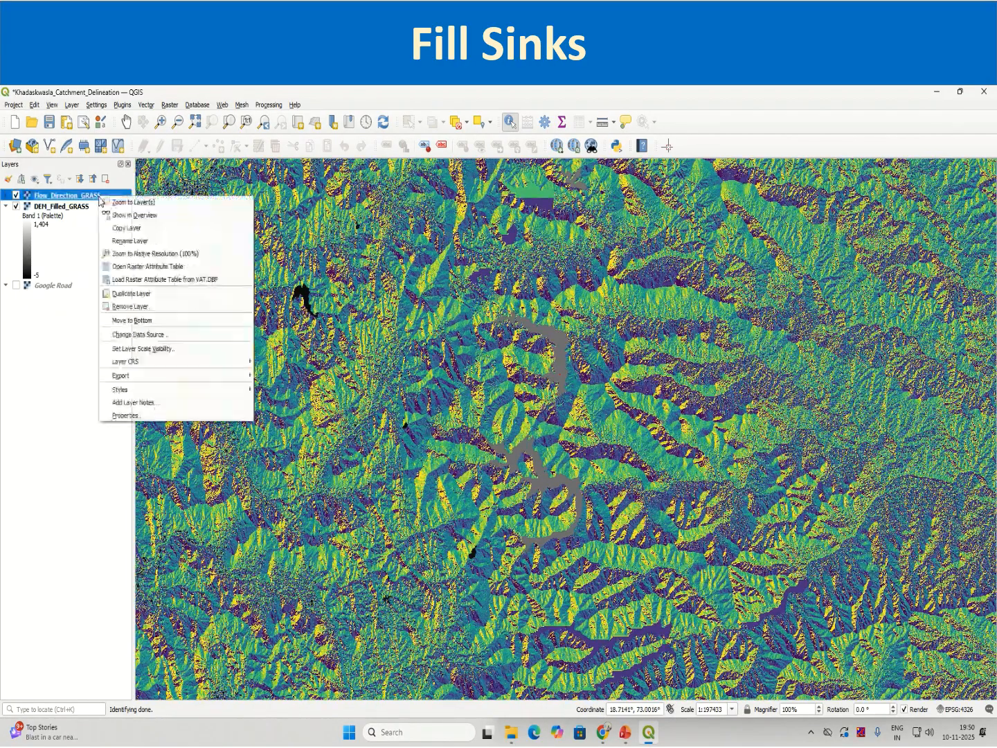
click(130, 420)
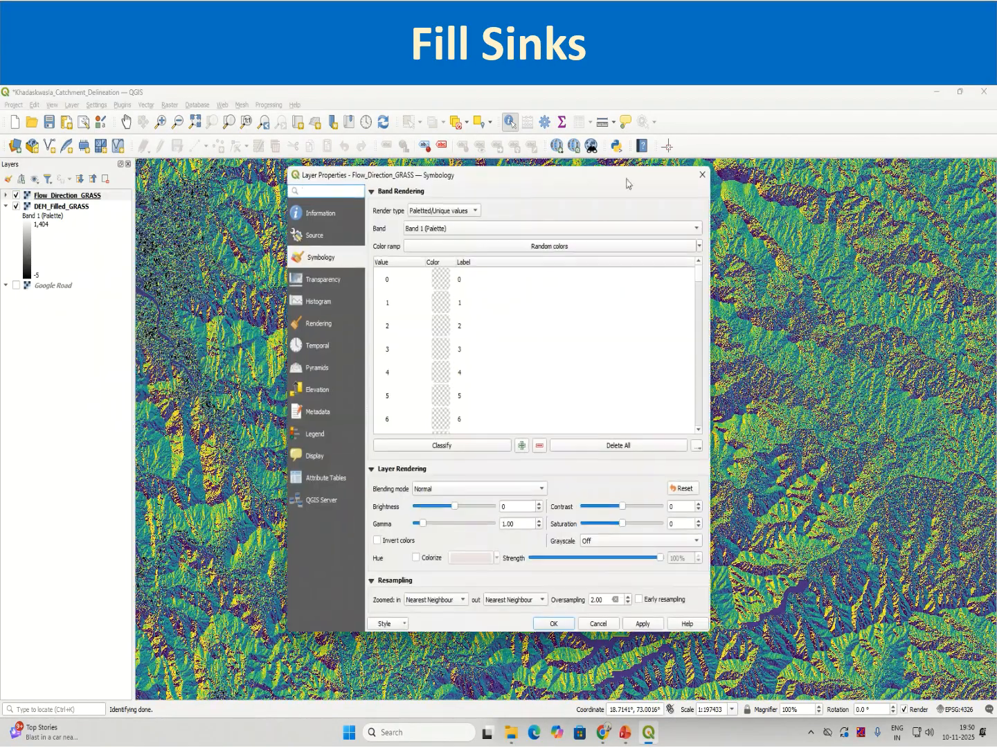
click(700, 176)
Set the project coordinate reference system to EPSG:32643 - WGS 84 / UTM zone 43N.
click(79, 207)
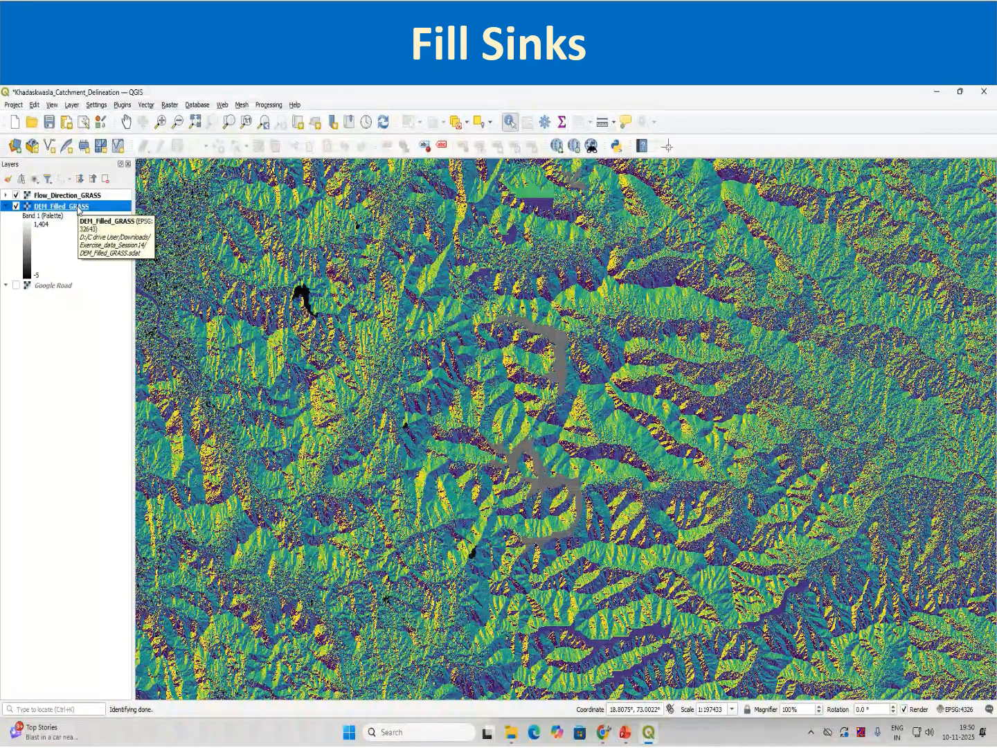
click(948, 710)
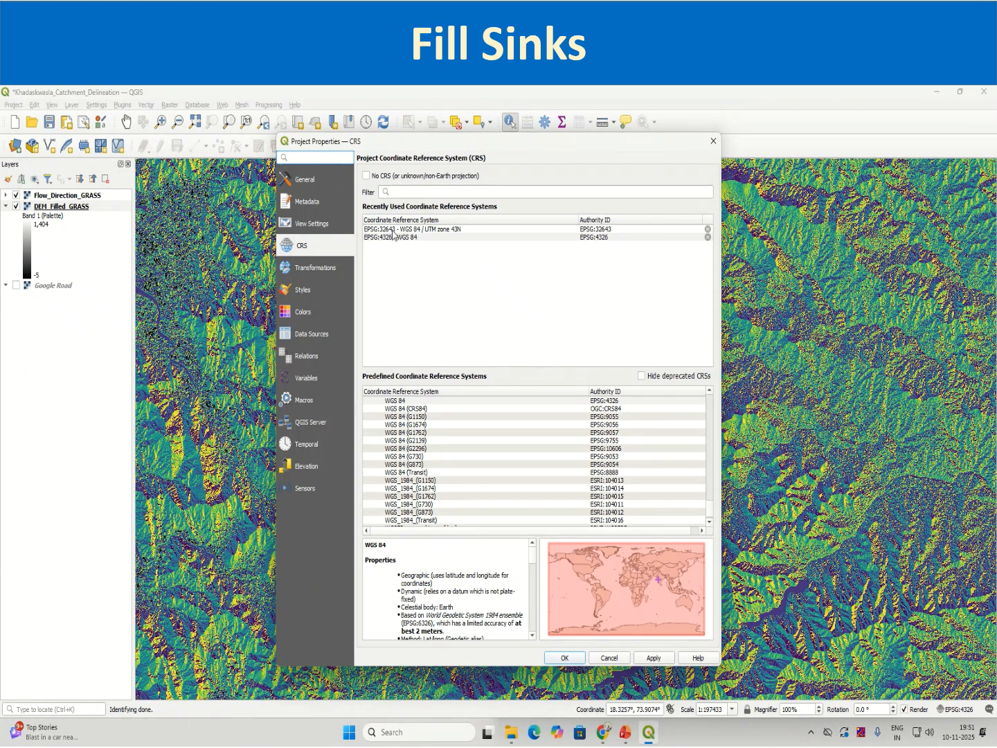
click(392, 229)
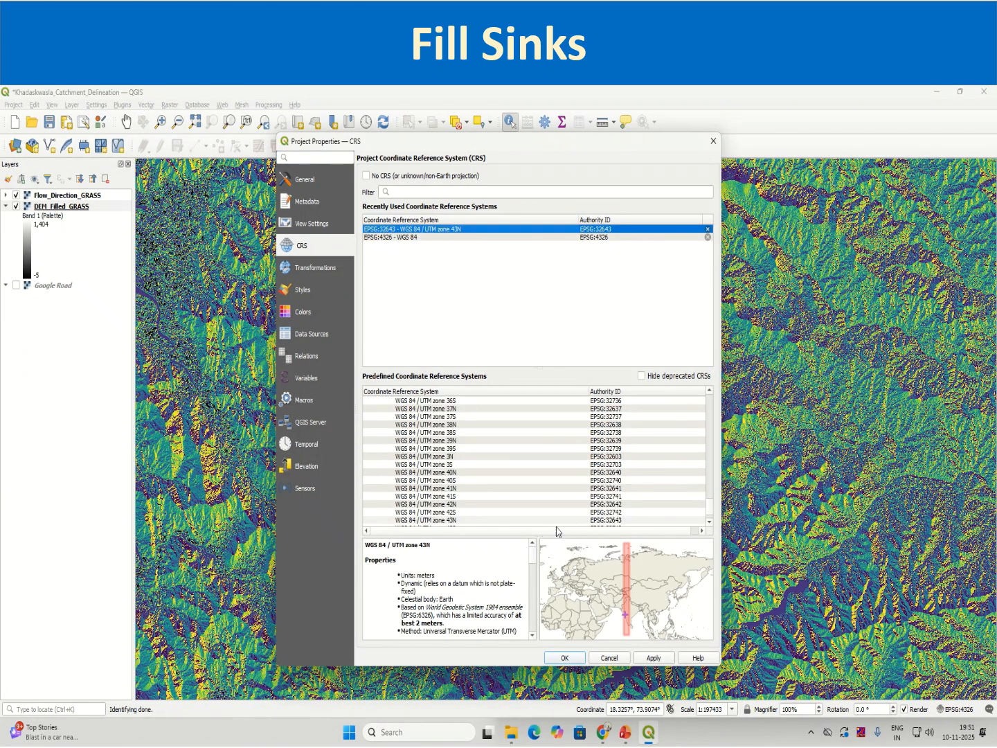
click(657, 660)
click(564, 658)
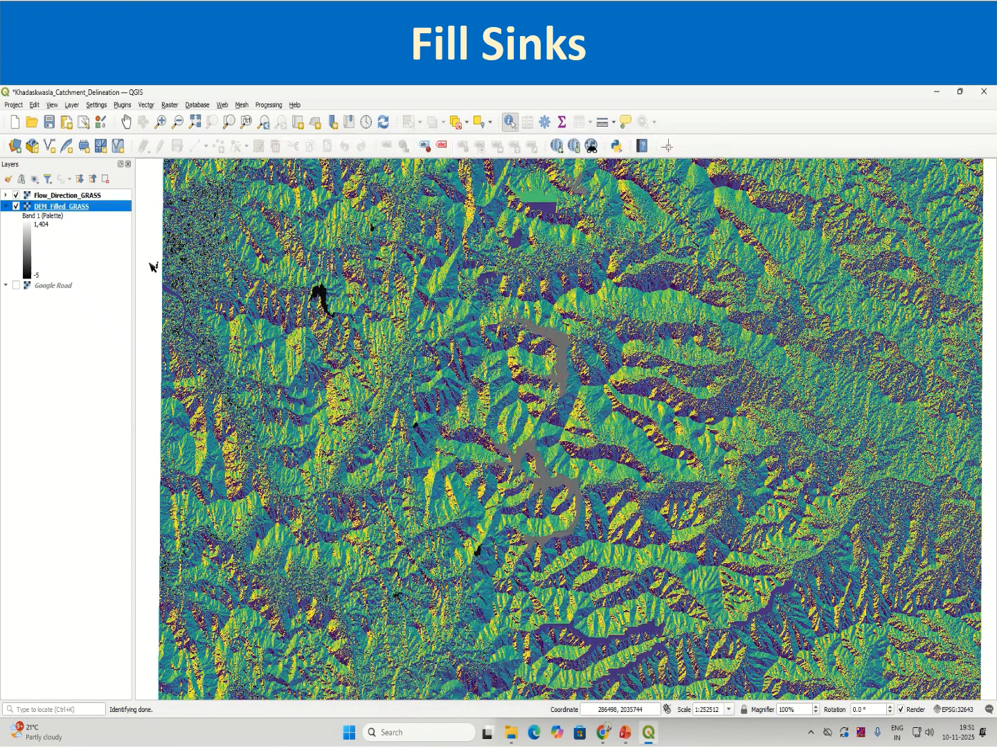
Compare DEM_Filled_GRASS with Flow_Direction_GRASS at full layer extent, hiding the flow direction layer and showing it again.
click(14, 196)
click(15, 195)
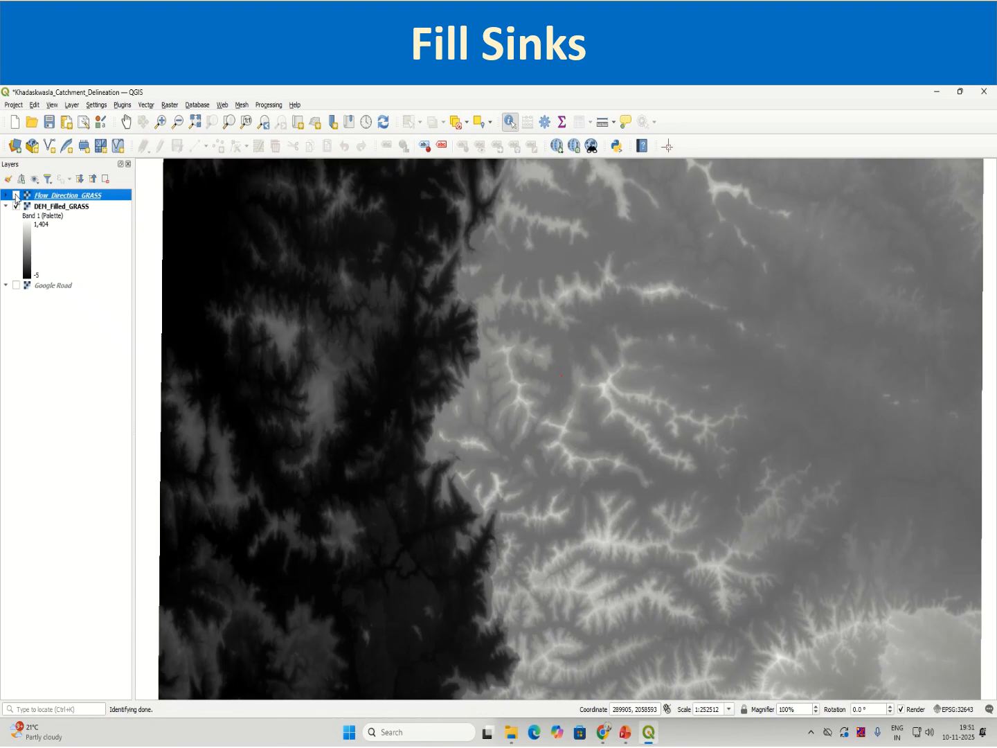
scroll(621, 530, down, 1)
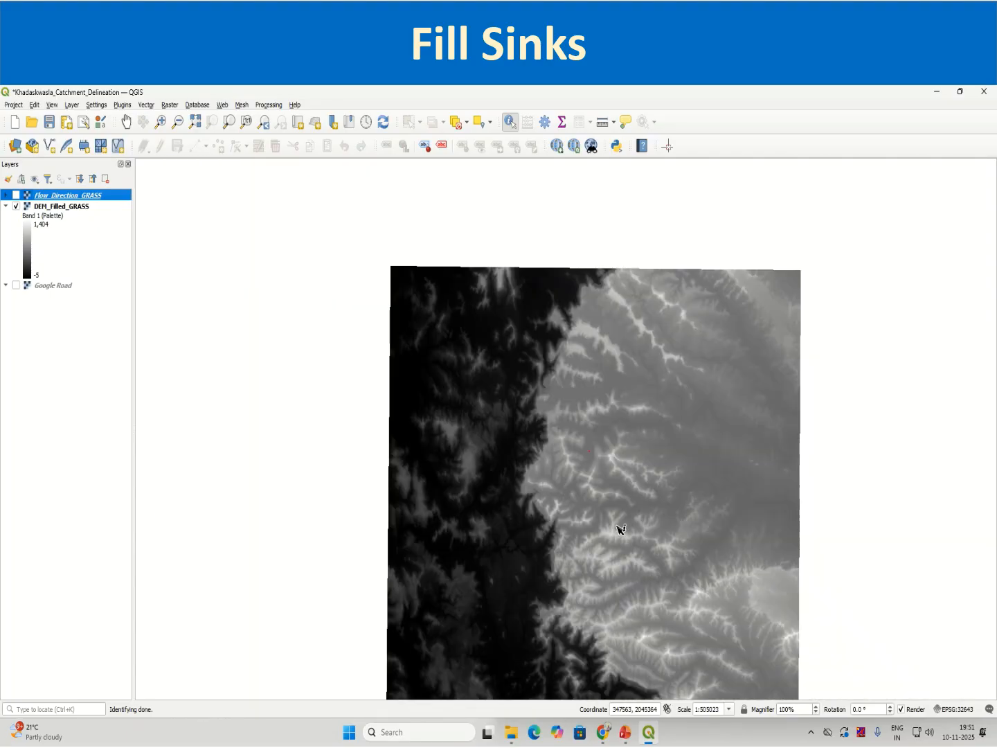
scroll(620, 530, down, 1)
right_click(52, 205)
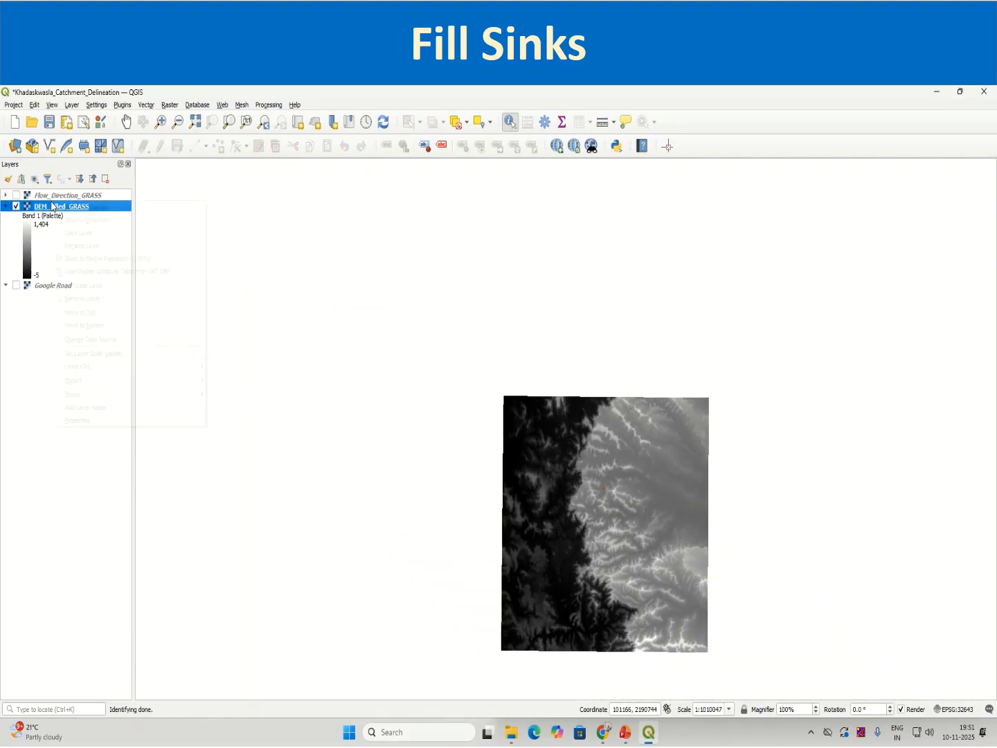
click(59, 207)
click(20, 196)
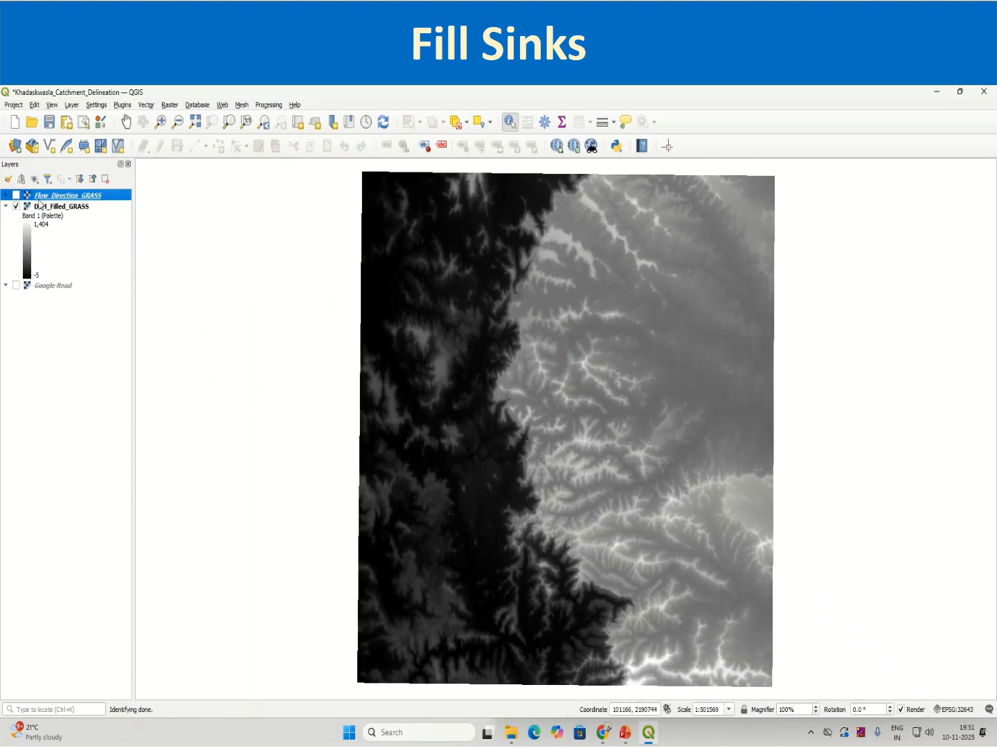
click(16, 196)
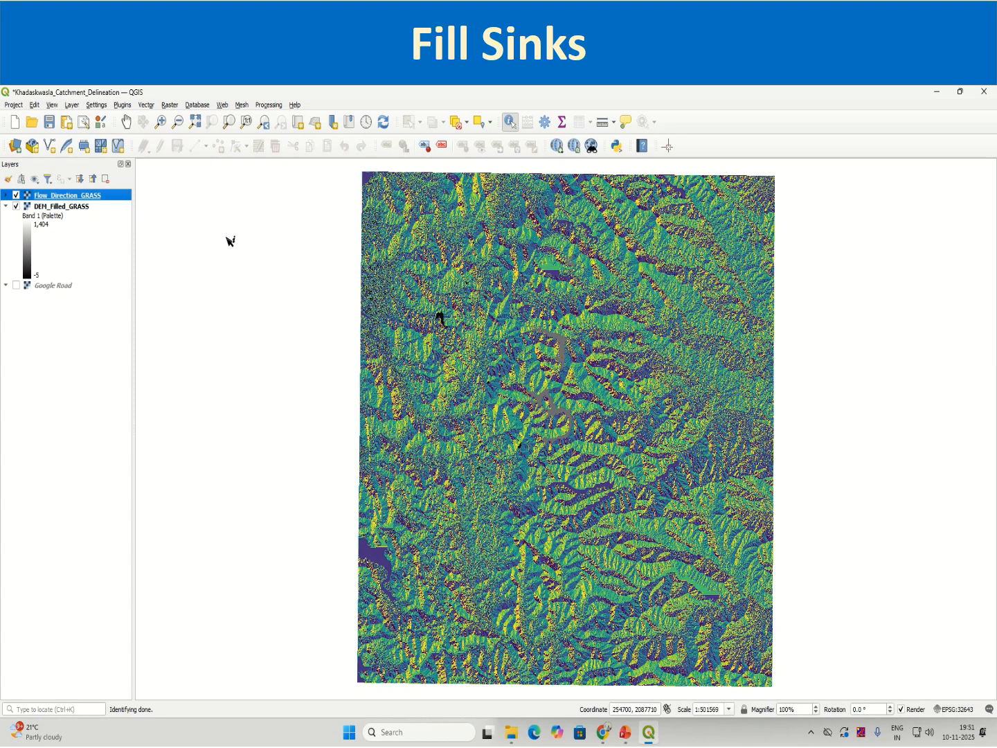
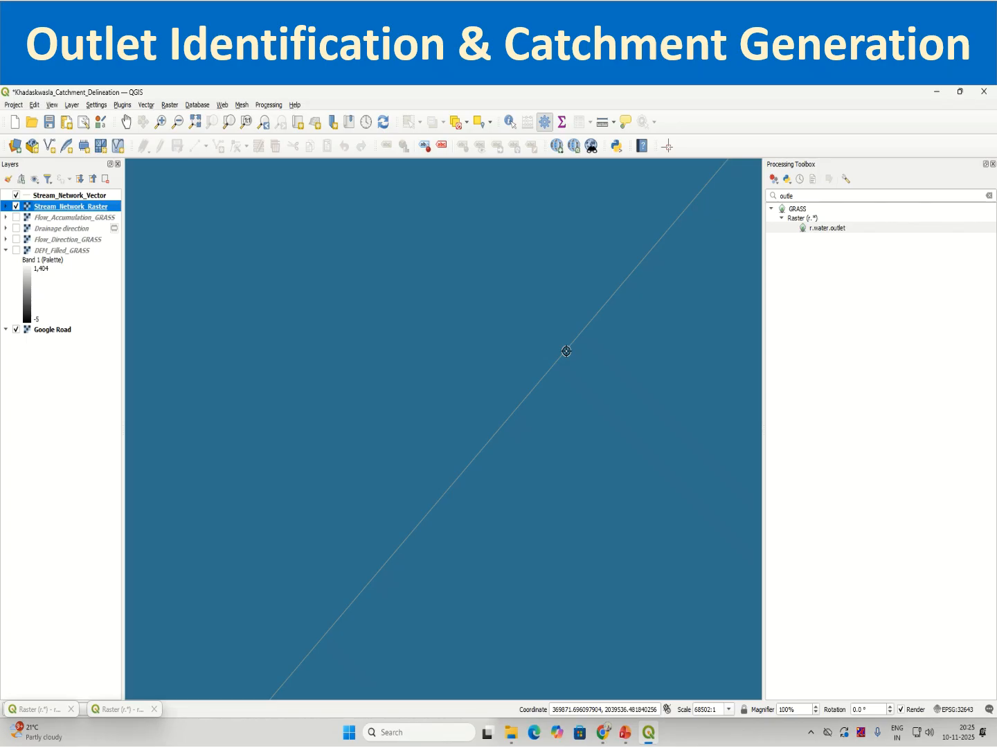
Generate a temporary Basin raster with r.water.outlet from Drainage direction, using outlet point 369871.696098,2039536.481840 on the stream line.
click(566, 351)
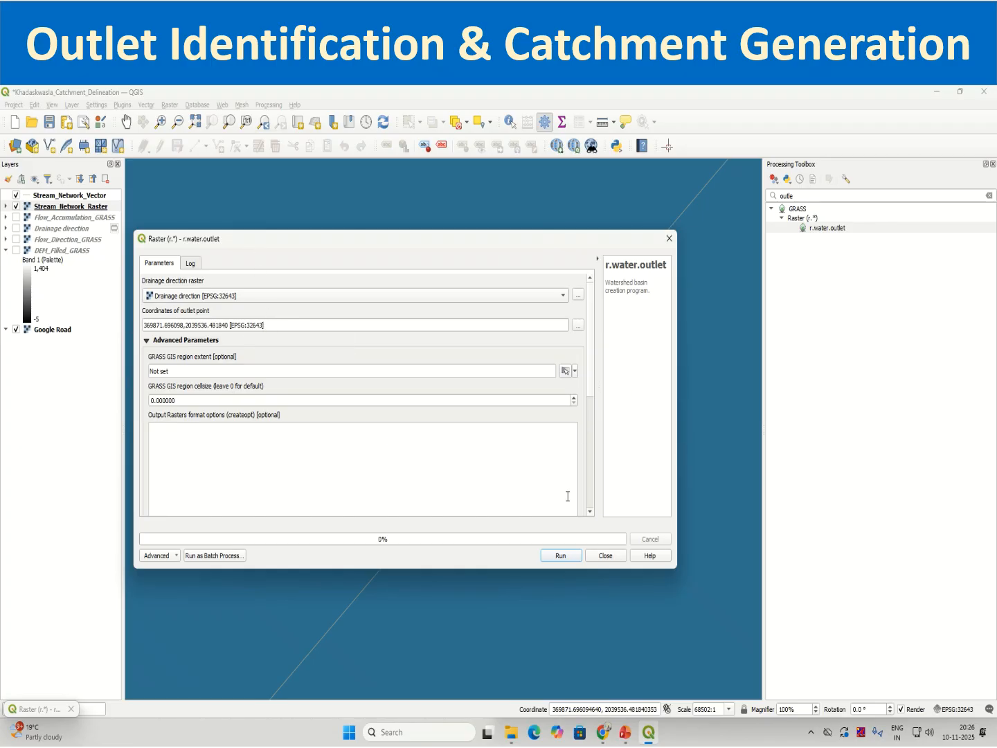
drag(590, 383, 579, 513)
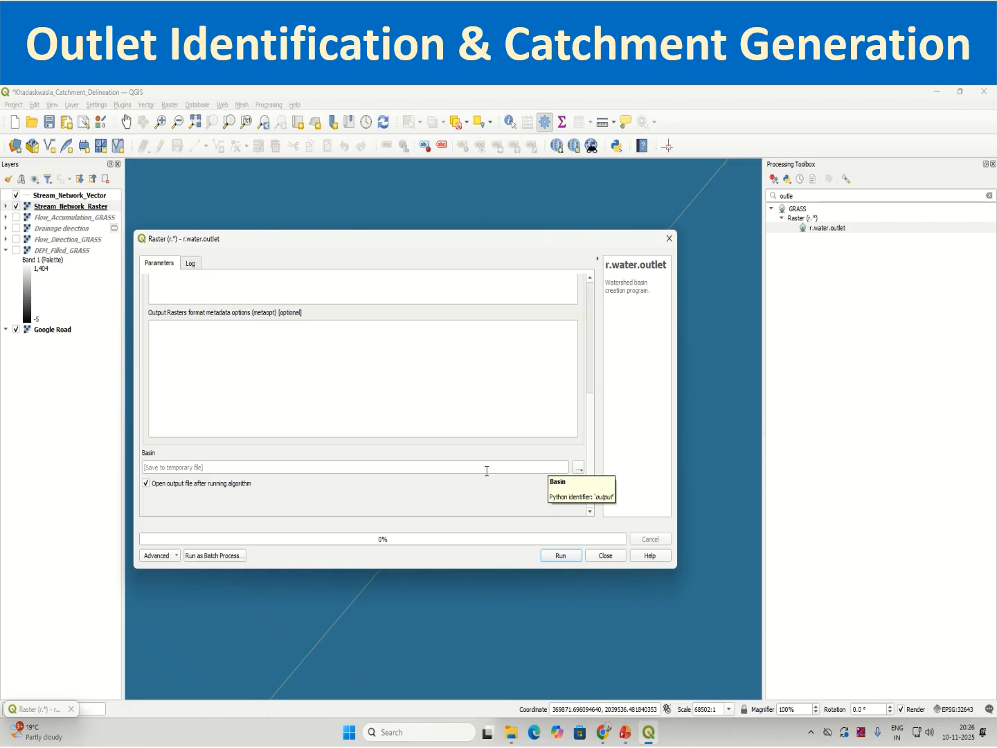
scroll(592, 440, up, 5)
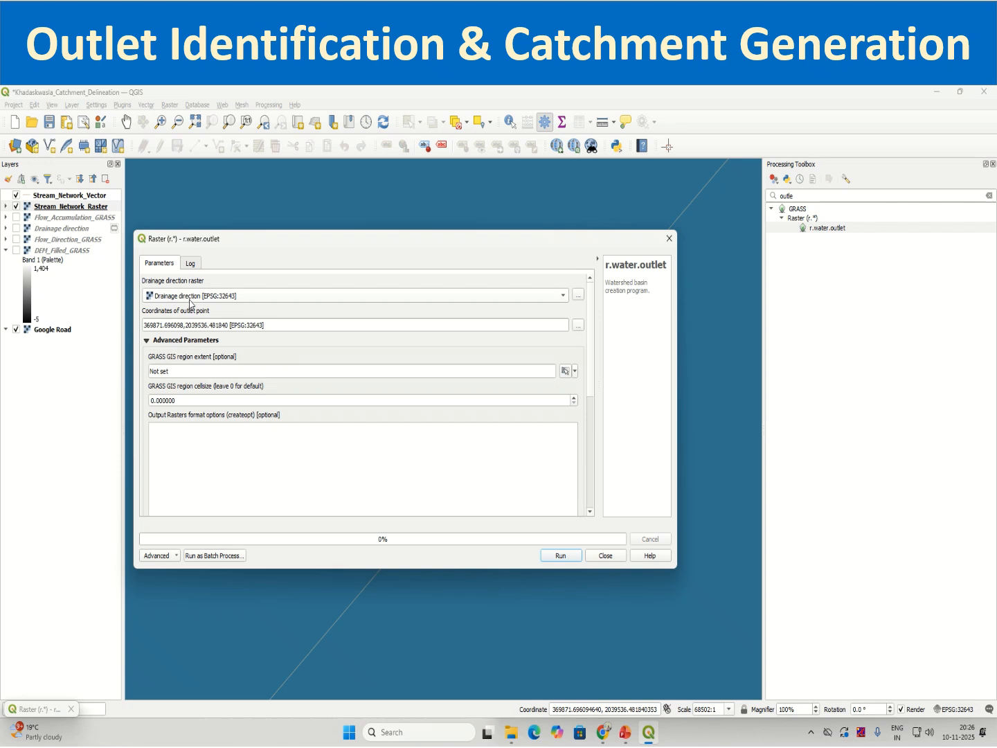
click(561, 555)
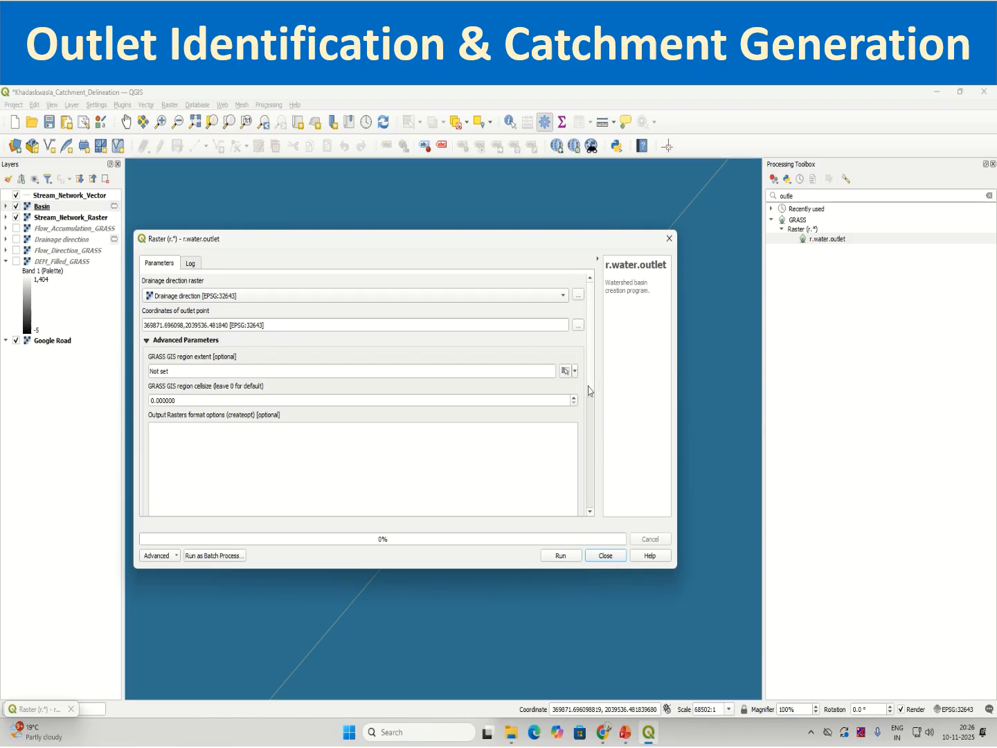
scroll(588, 403, down, 1)
scroll(589, 402, down, 5)
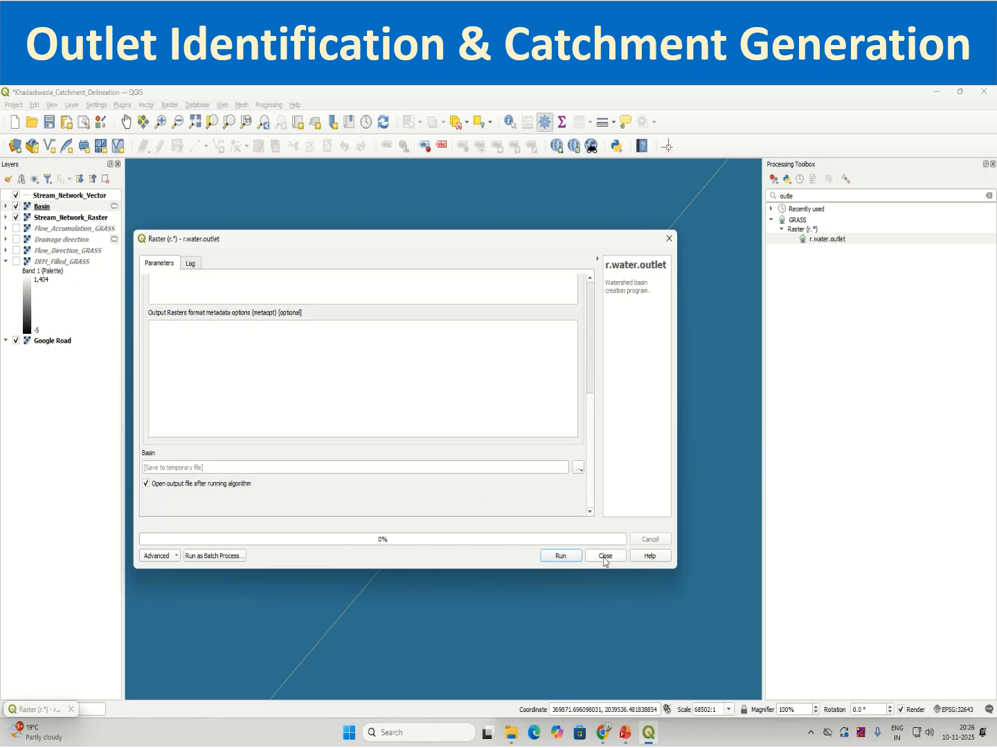
click(603, 556)
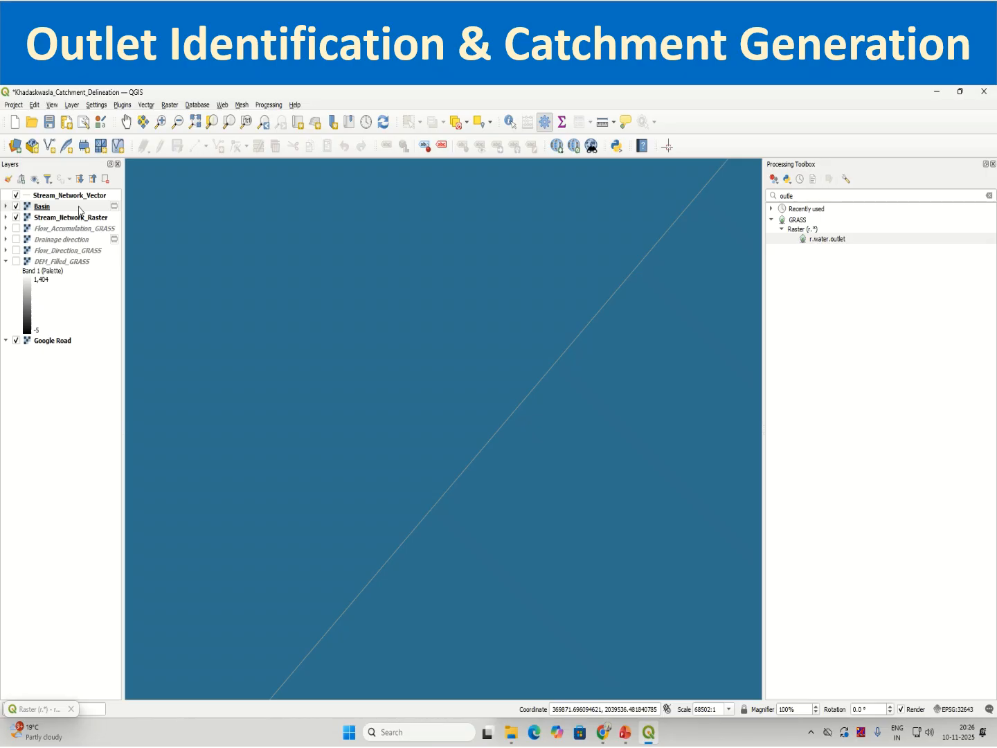
Examine the Basin layer's full extent and its eastern end around the outlet against the stream network and Google Road map.
right_click(79, 208)
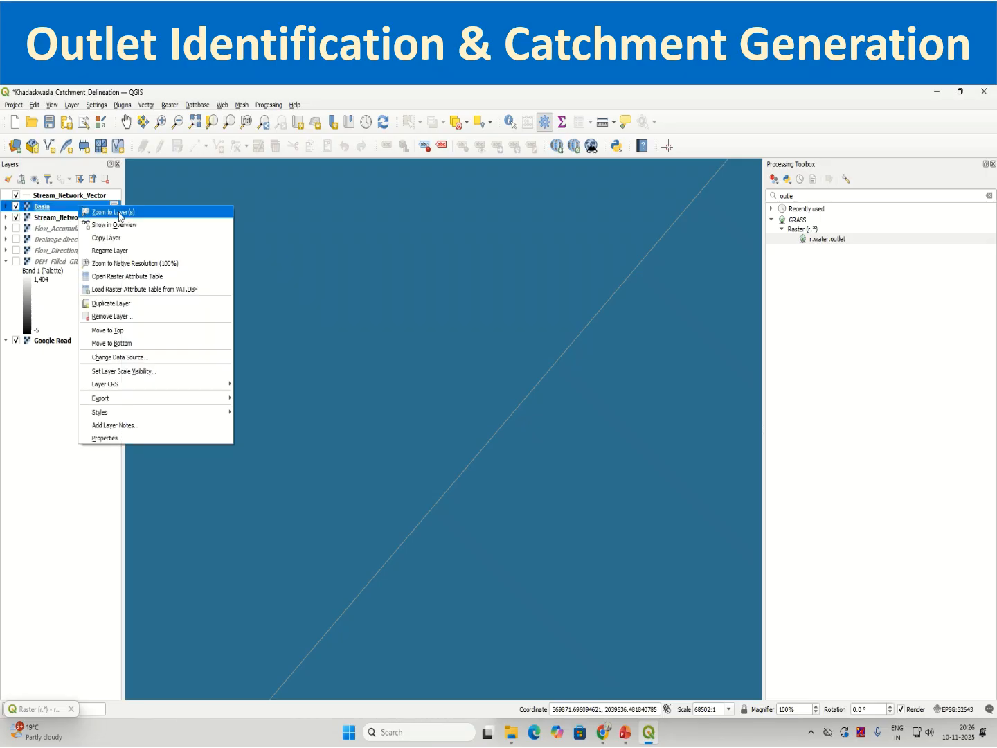
click(119, 213)
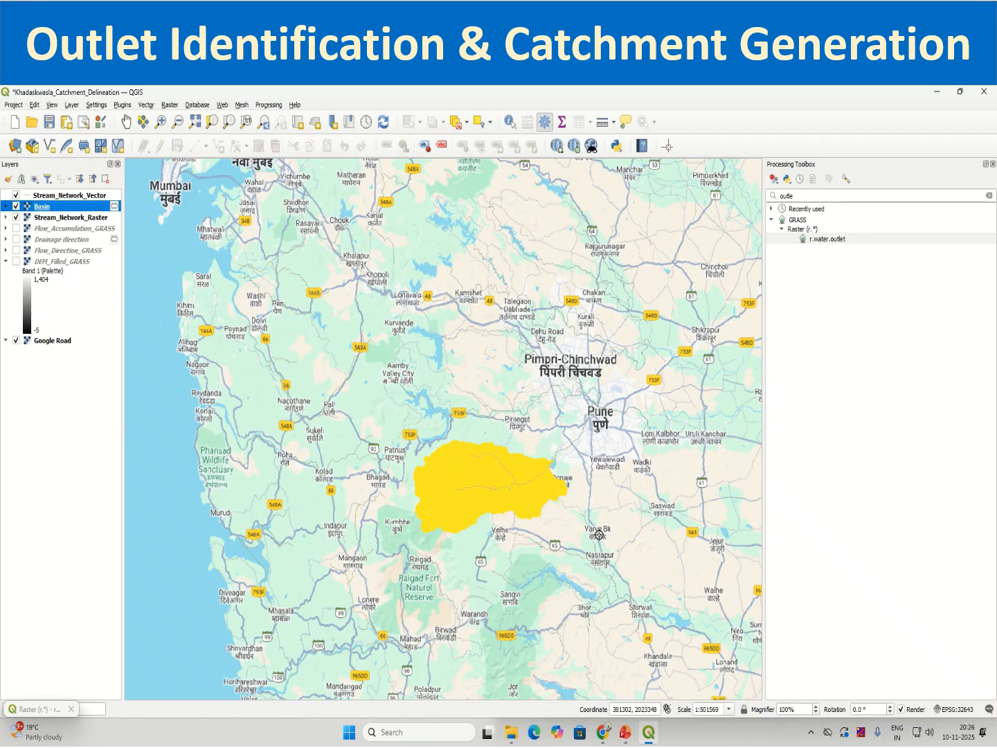
scroll(555, 470, up, 1)
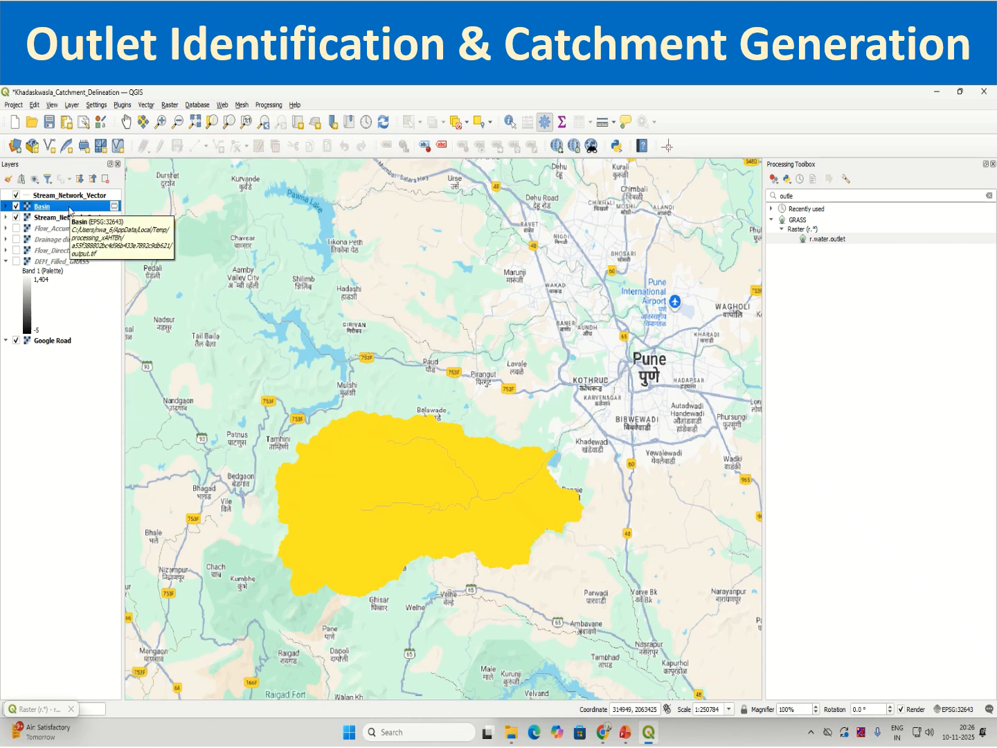
scroll(570, 508, up, 1)
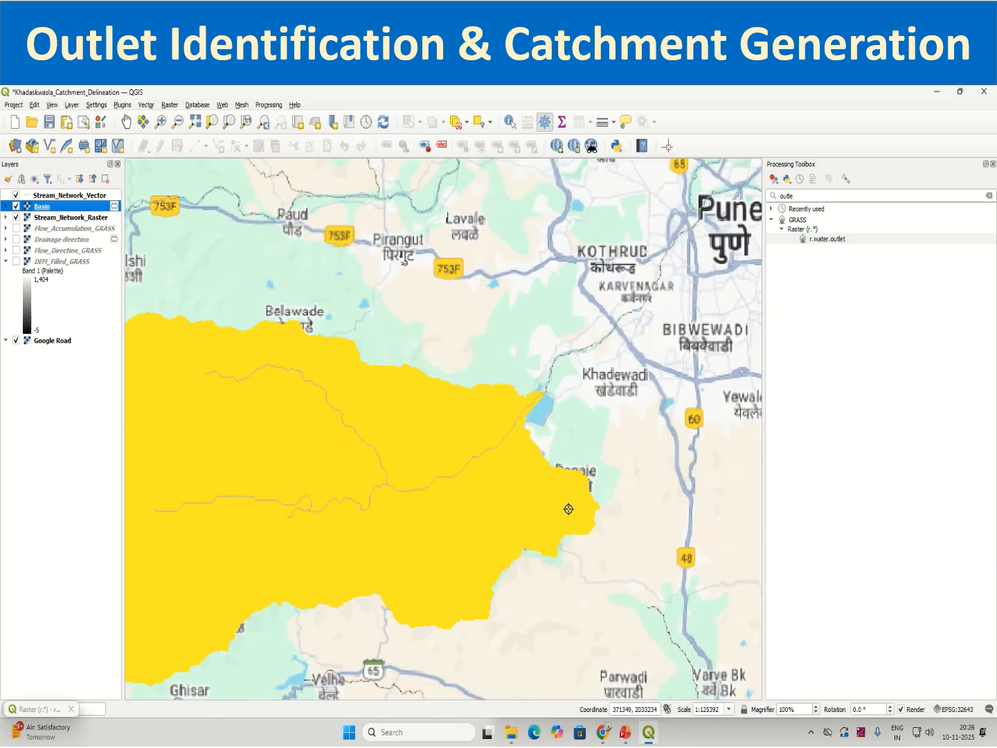
scroll(569, 508, down, 1)
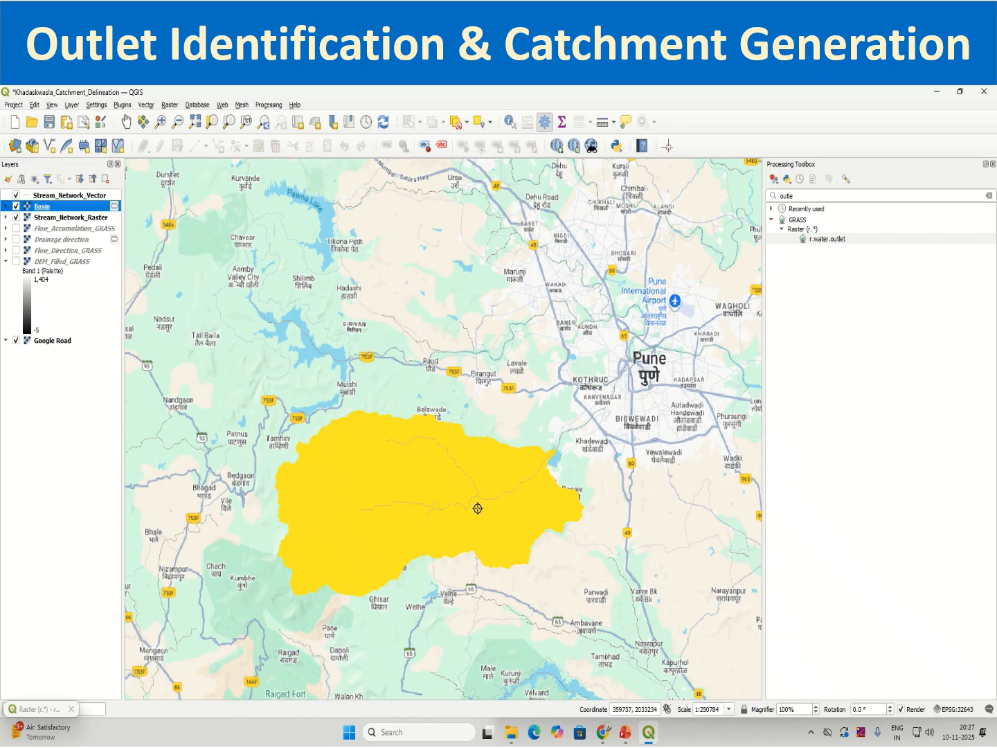
scroll(475, 502, up, 1)
scroll(475, 502, down, 1)
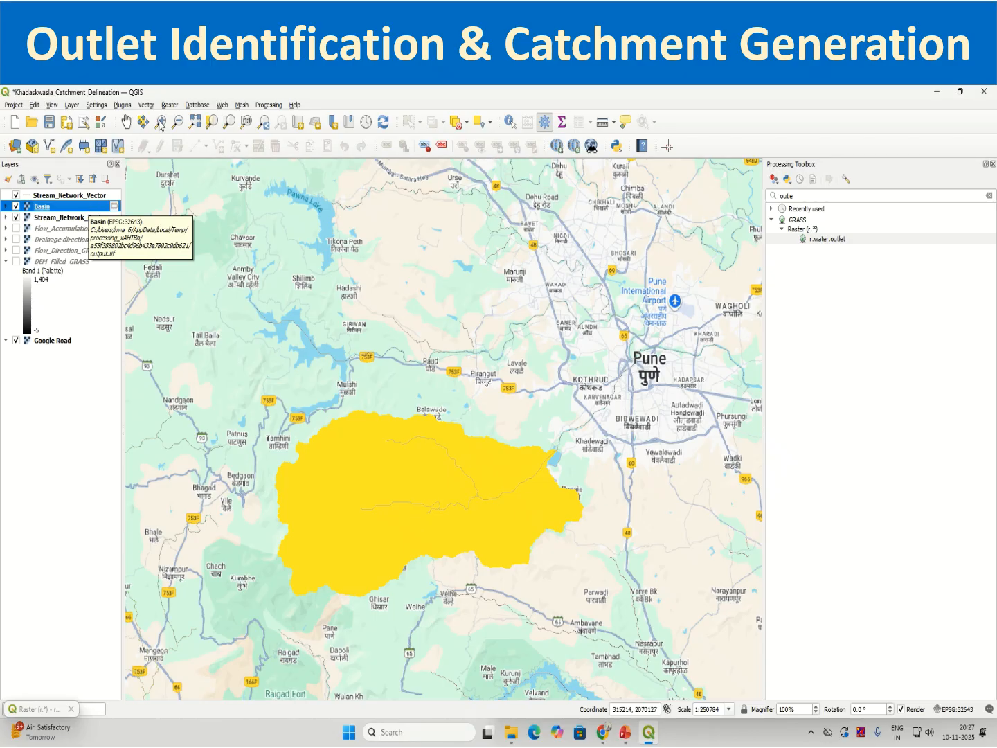
Polygonize the Basin raster's Band 1 into a temporary vector layer with DN as the field name, loading the result.
click(172, 108)
mouse_move(192, 182)
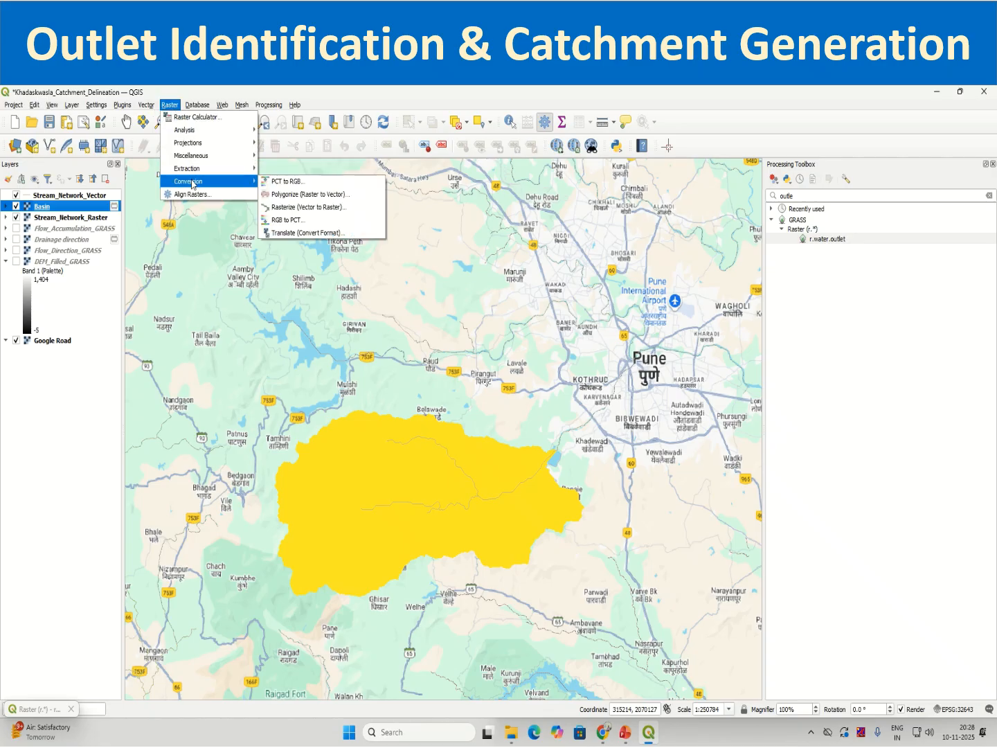
click(295, 195)
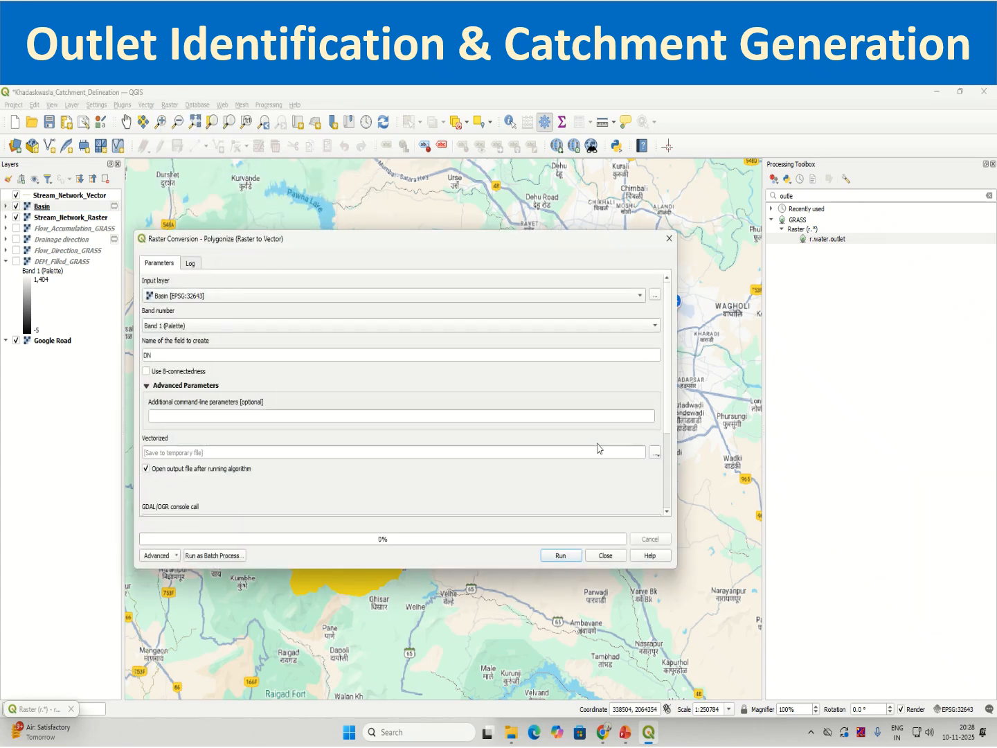
click(184, 300)
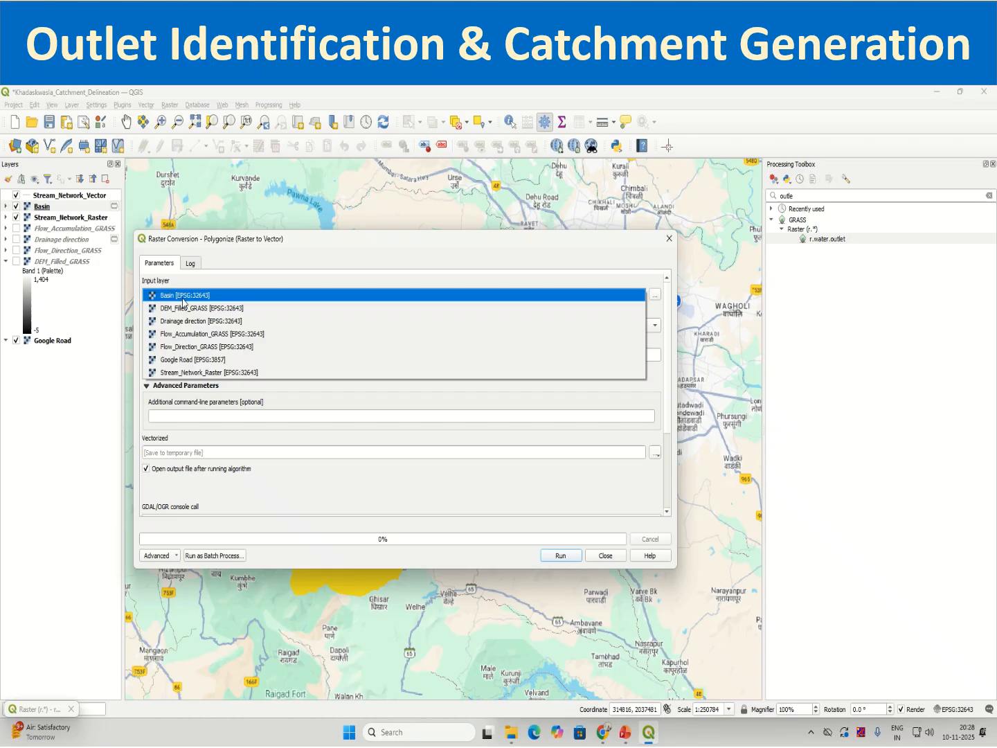
click(184, 297)
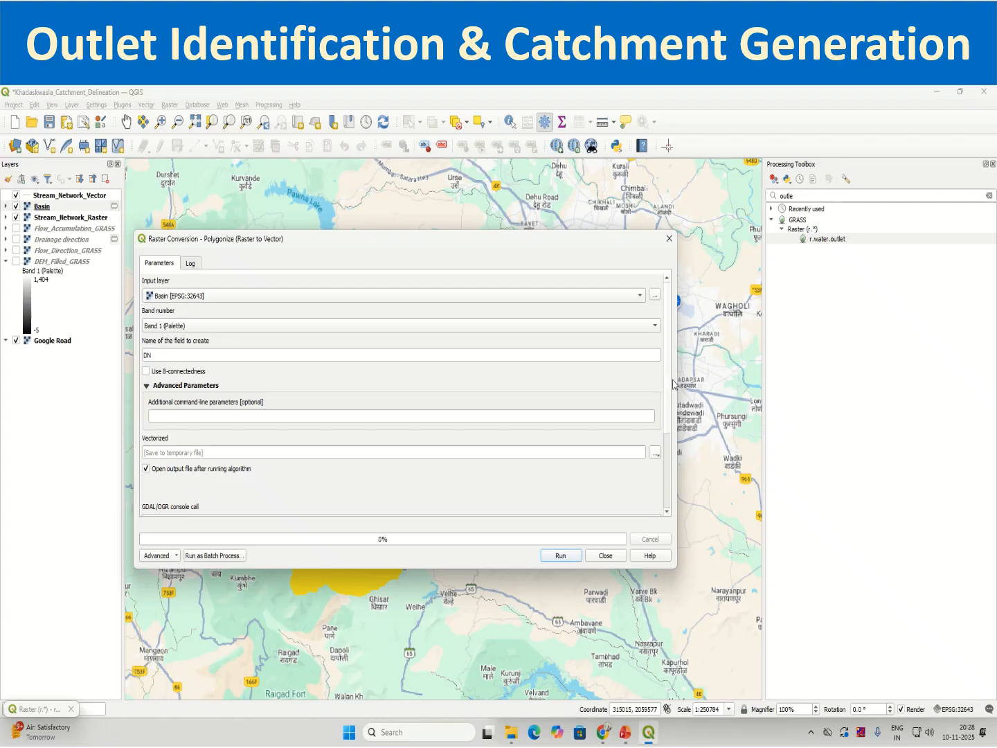
scroll(676, 402, down, 5)
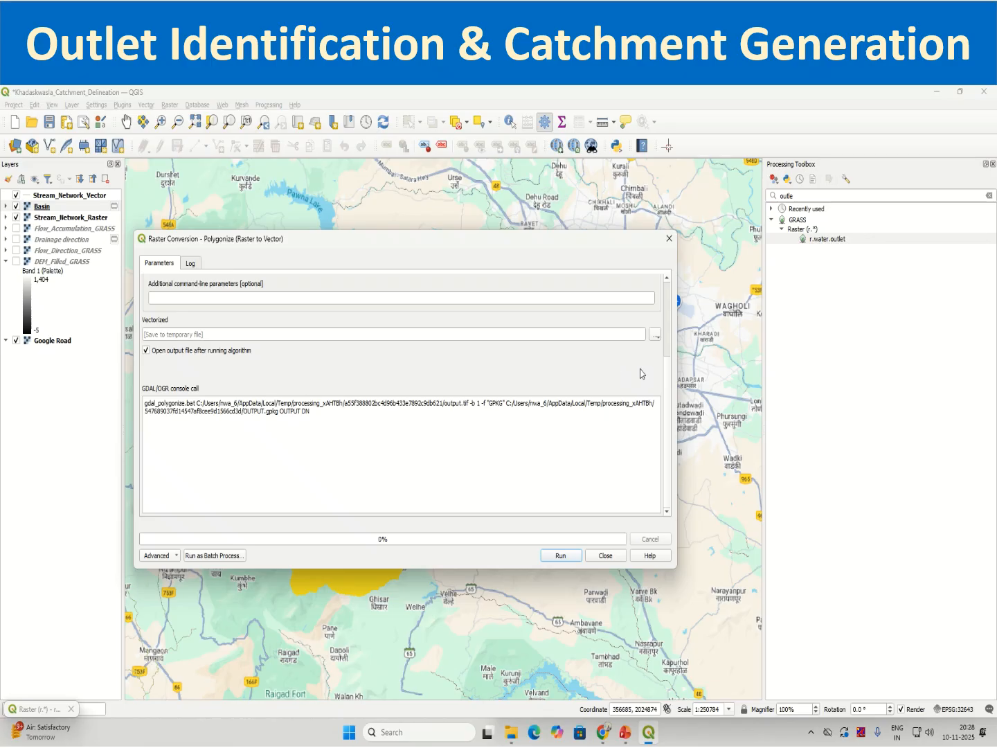
click(655, 334)
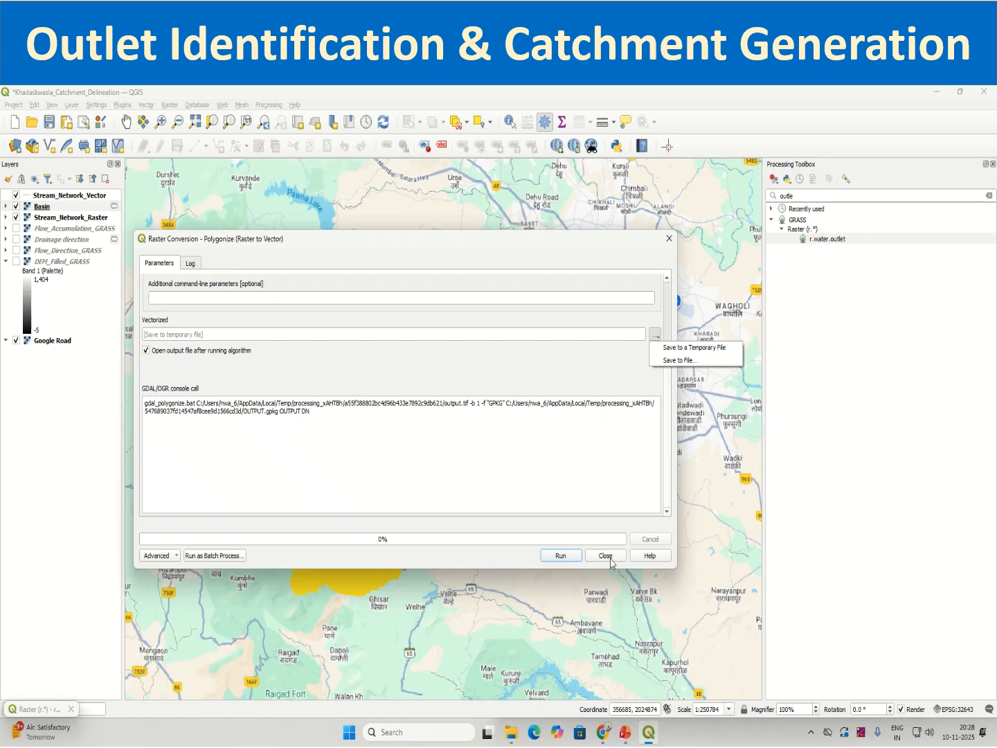
click(562, 556)
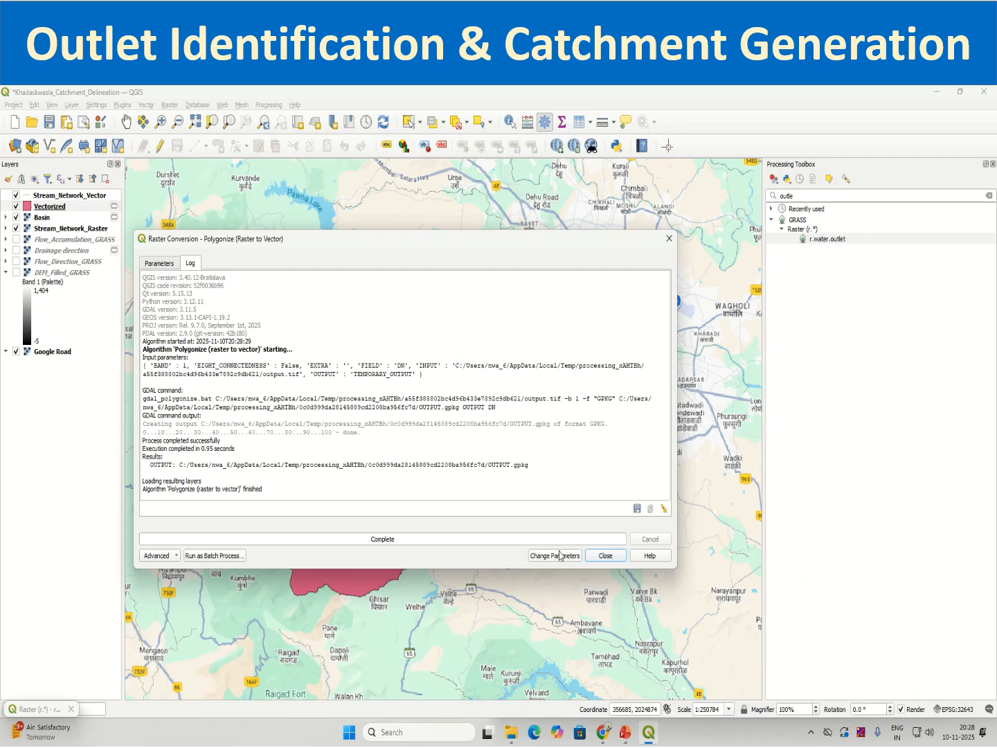
click(599, 557)
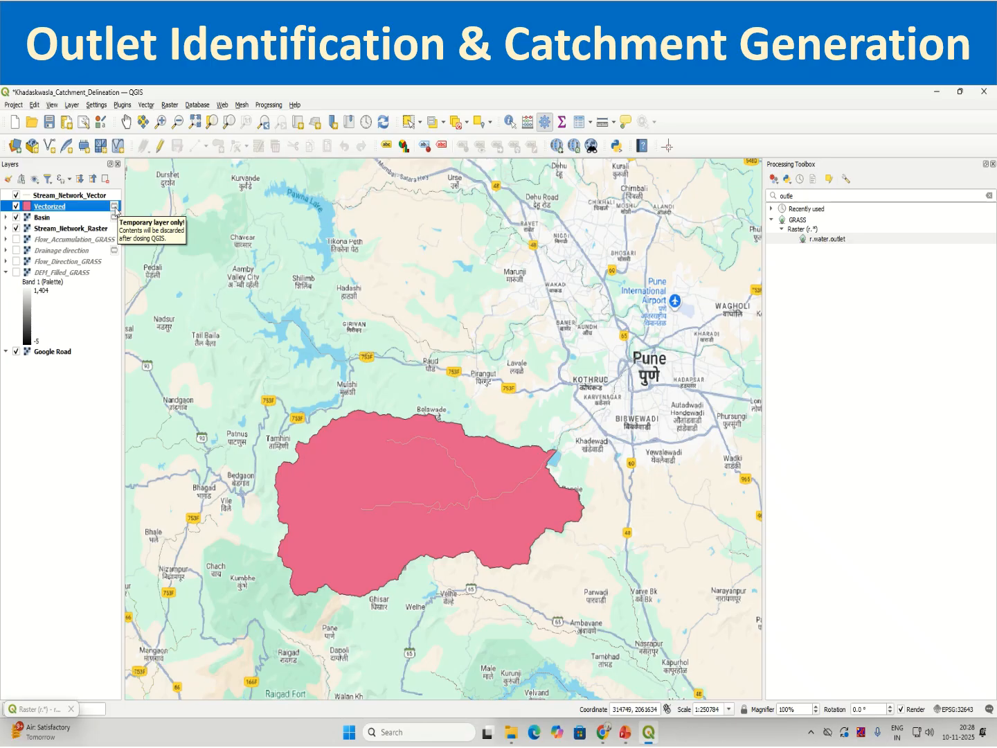
Inspect the Vectorized layer's attribute table, highlighting features 1 and 2 in turn to see which polygon covers the catchment.
right_click(66, 209)
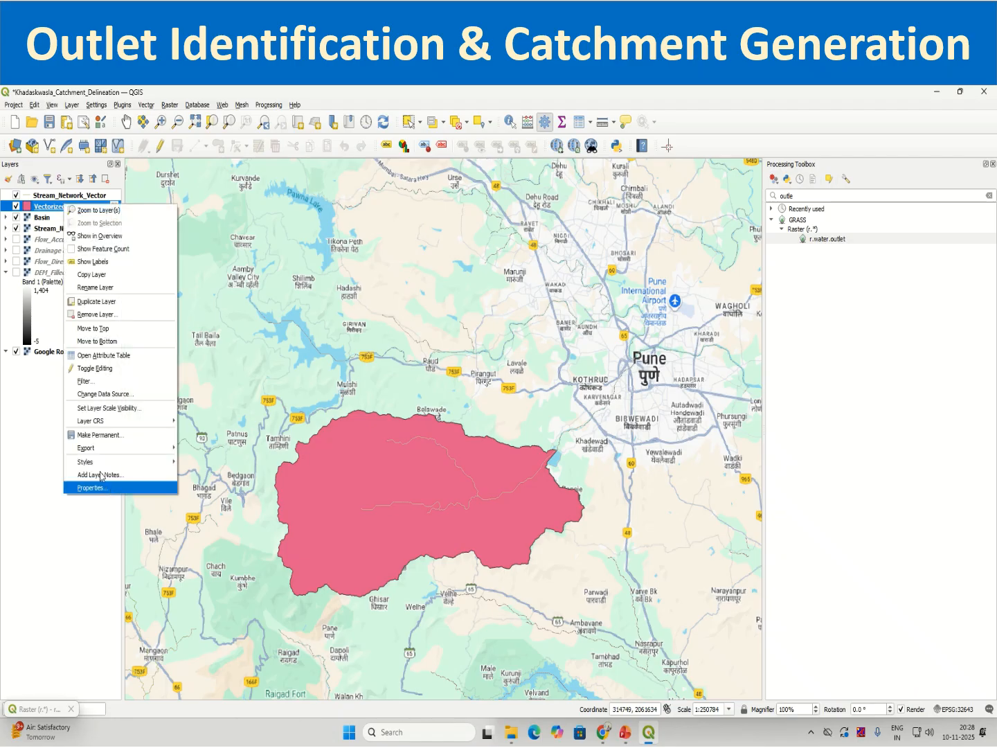
click(110, 355)
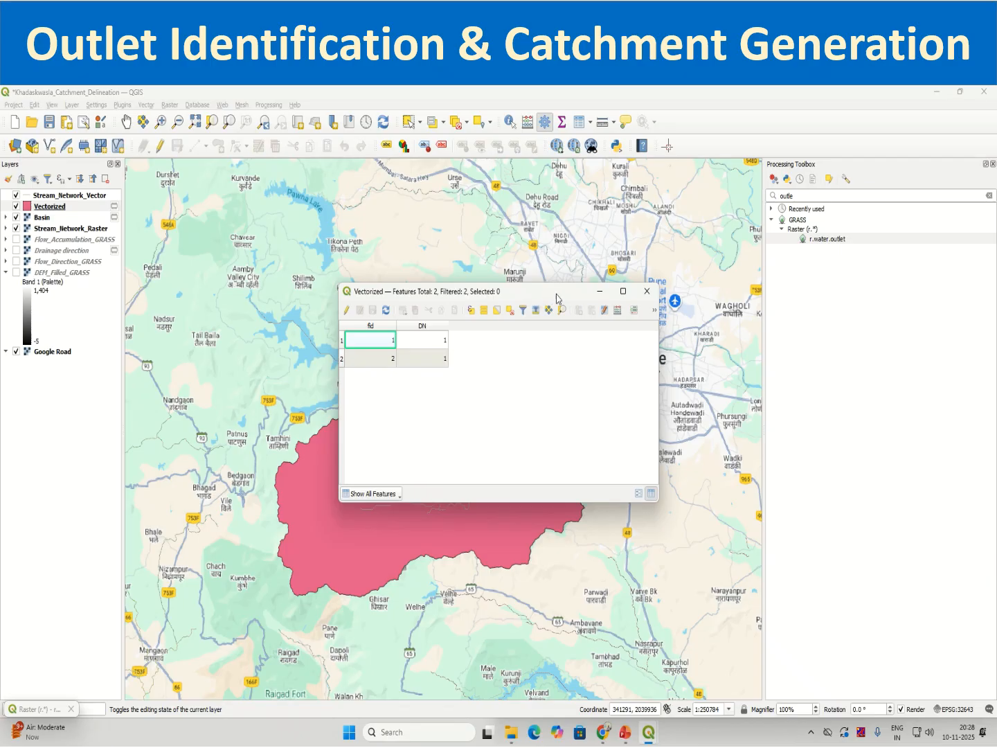
drag(556, 294, 664, 240)
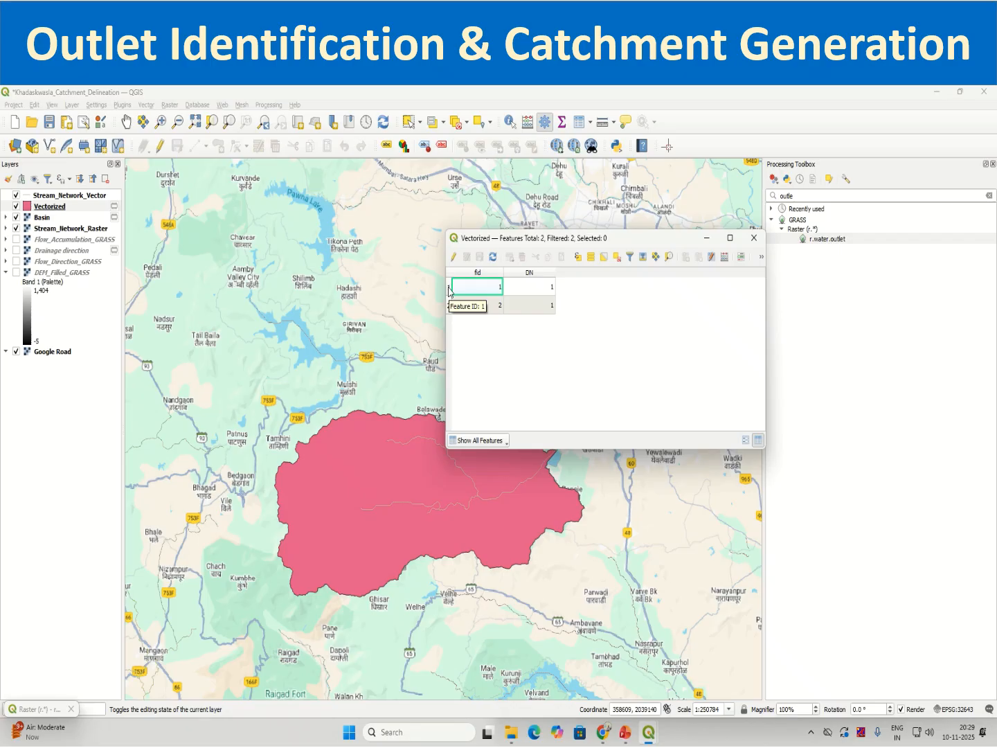
click(450, 290)
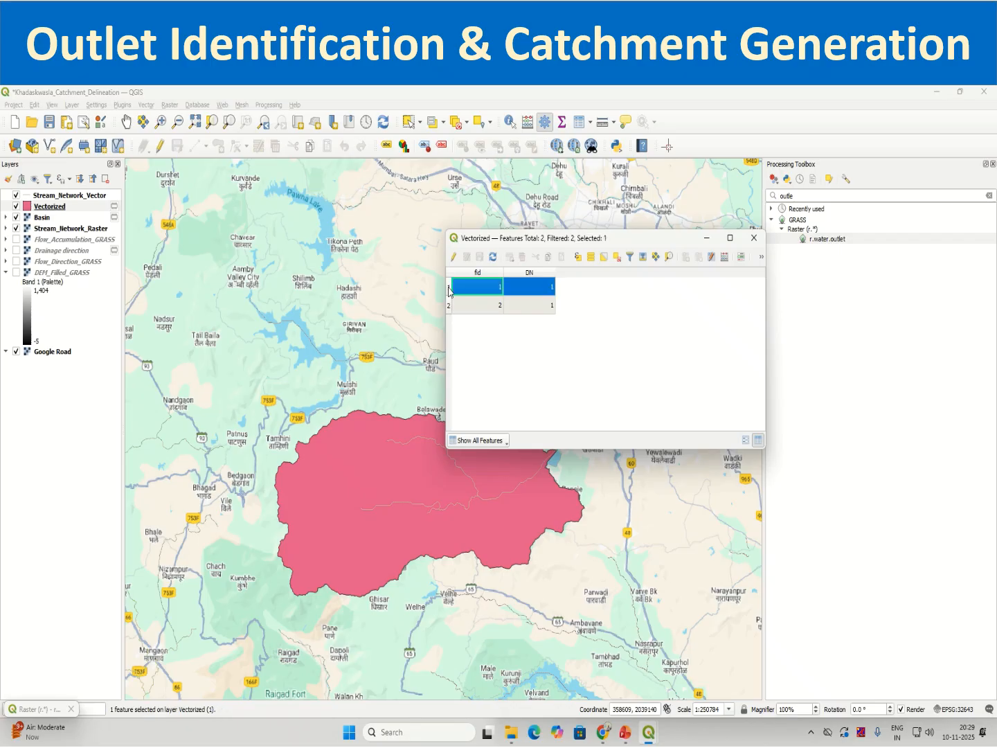
click(450, 306)
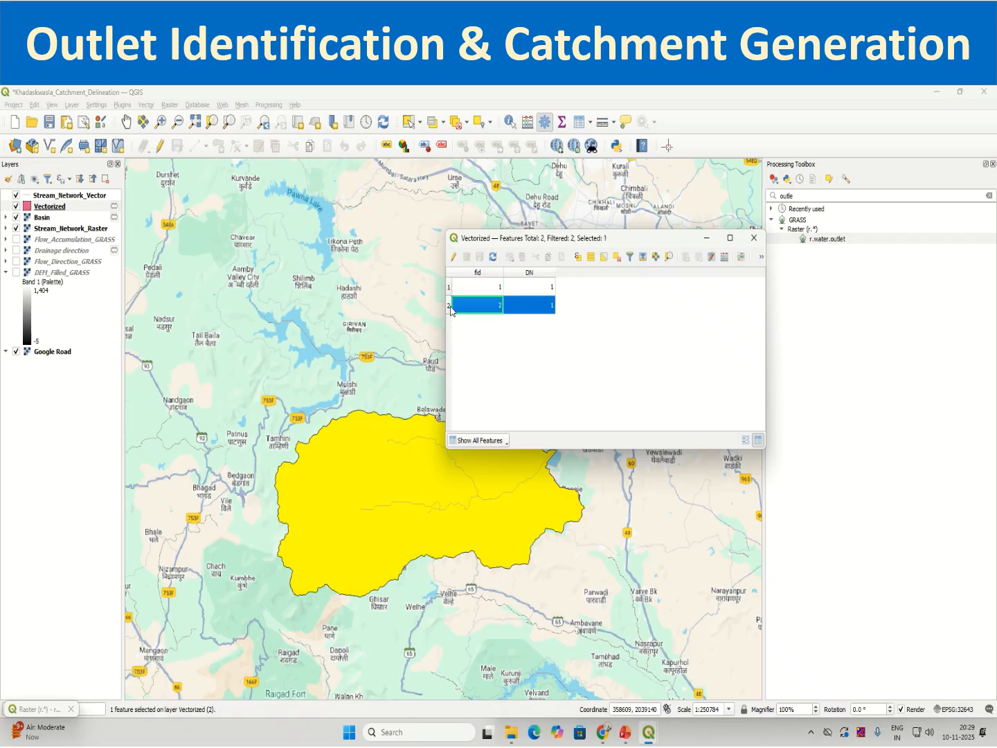
click(449, 290)
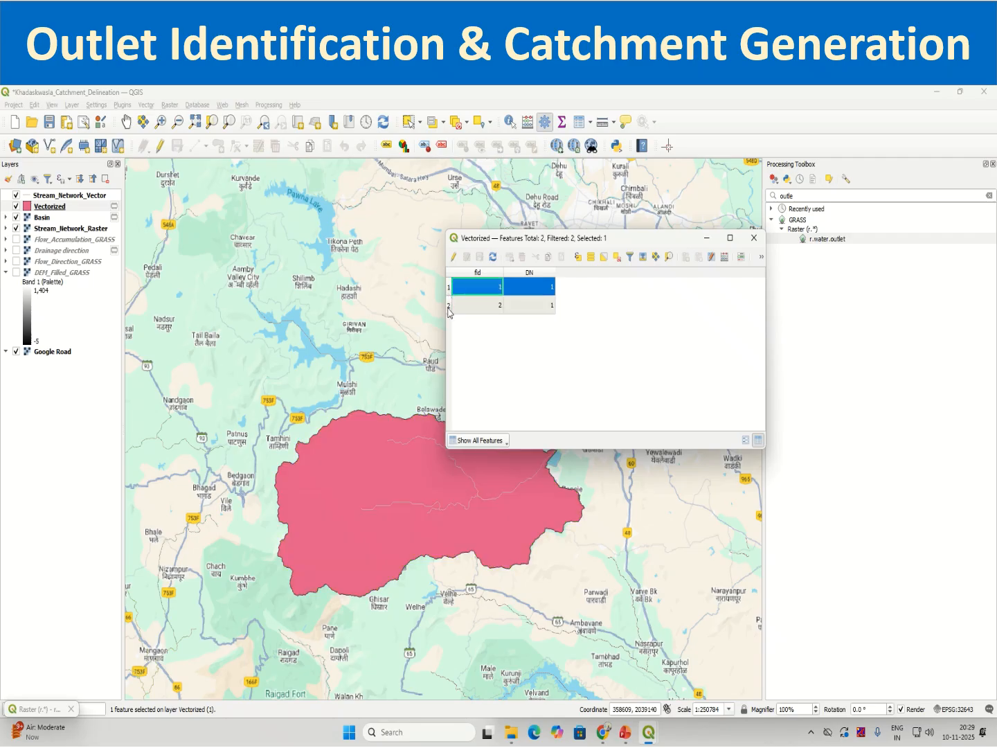
click(449, 306)
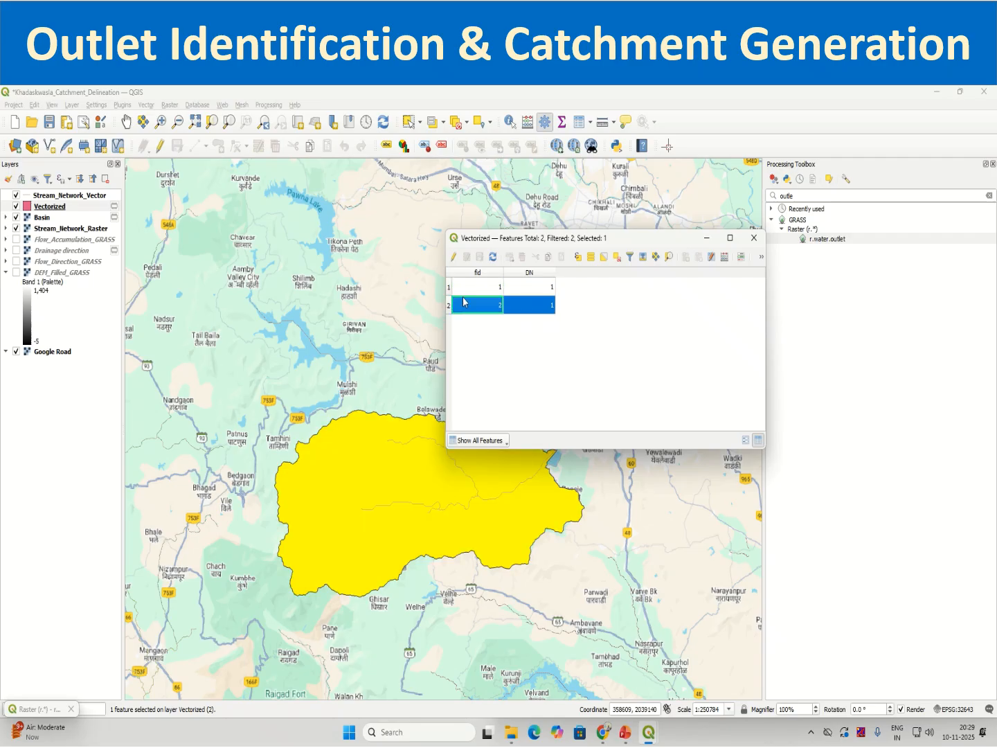
Enable editing on the Vectorized layer and delete the stray feature with fid 1.
drag(525, 237, 679, 217)
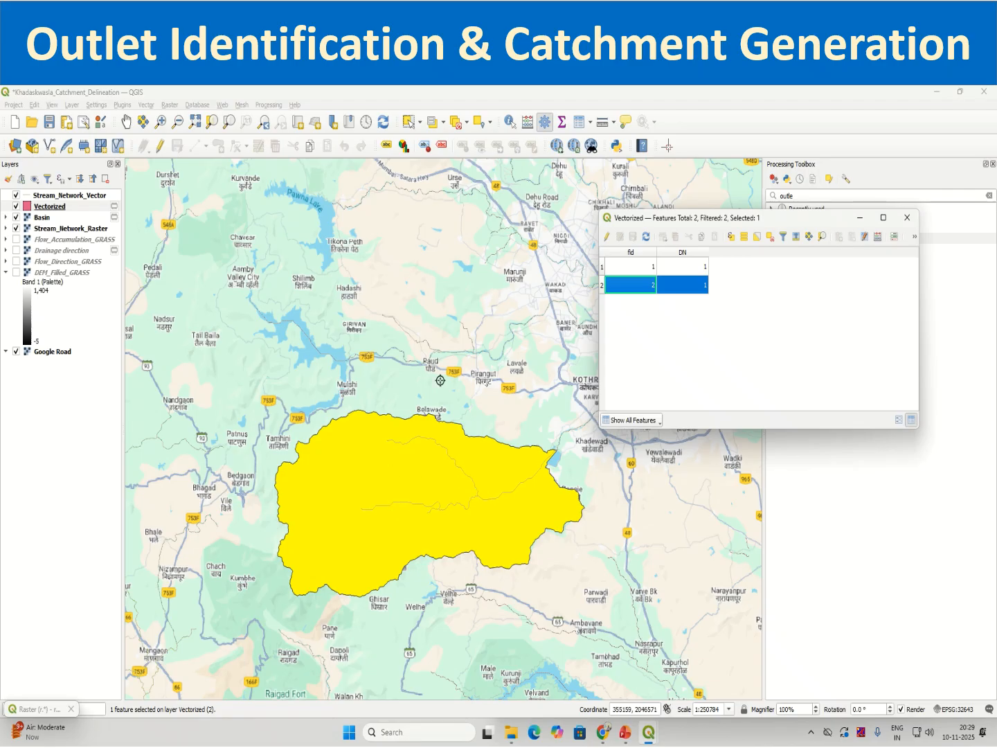
click(601, 267)
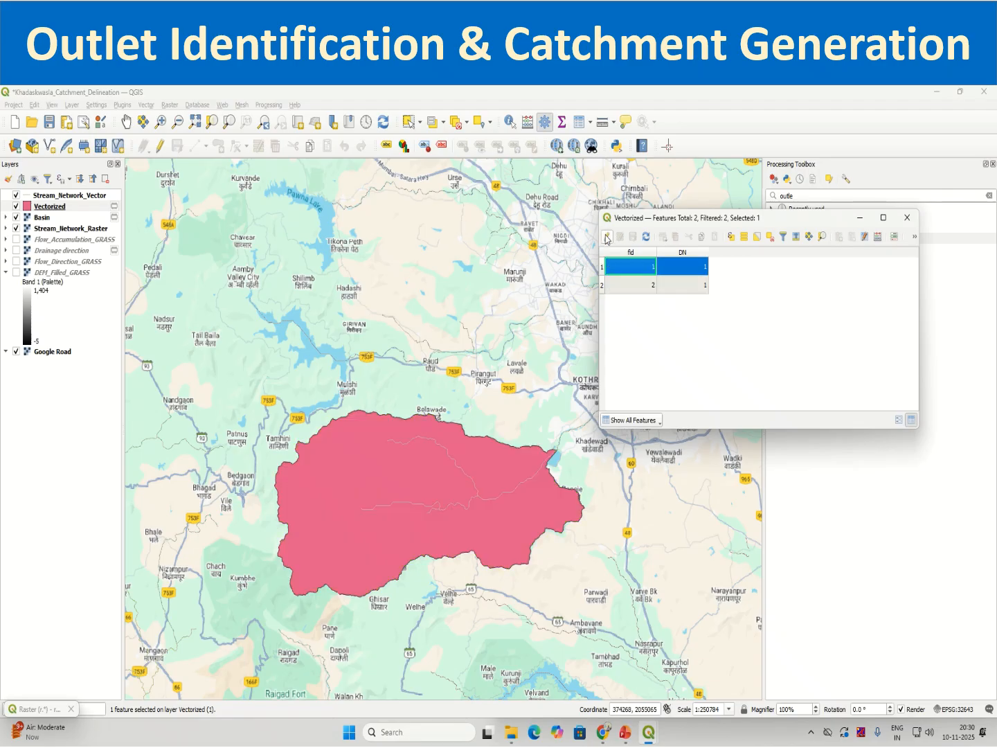
click(606, 238)
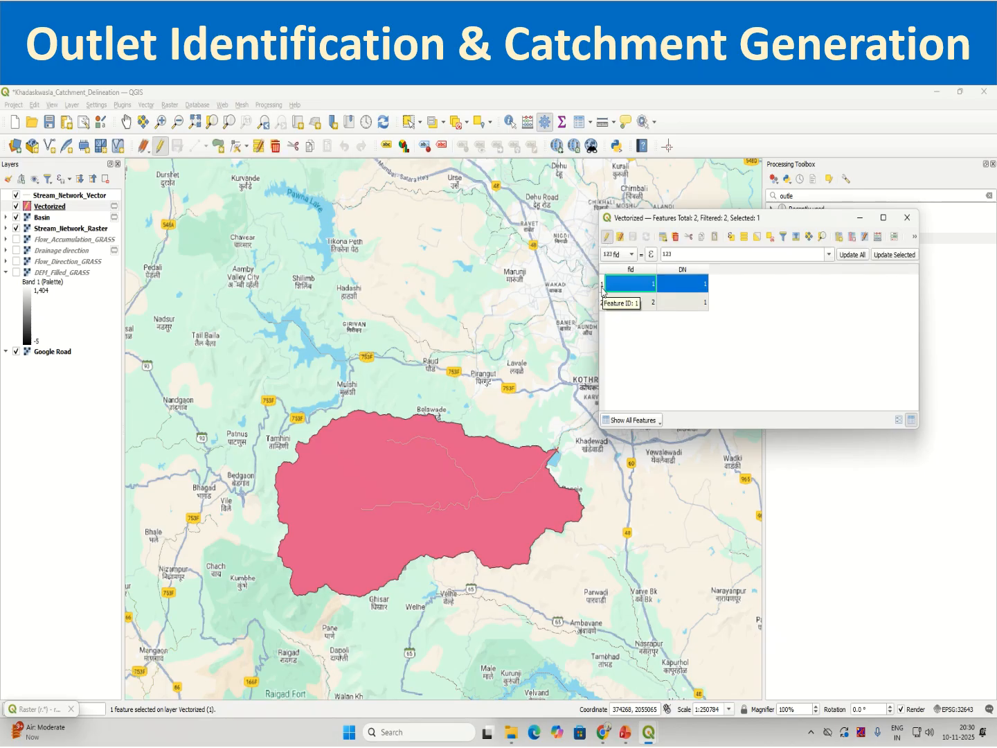
click(676, 237)
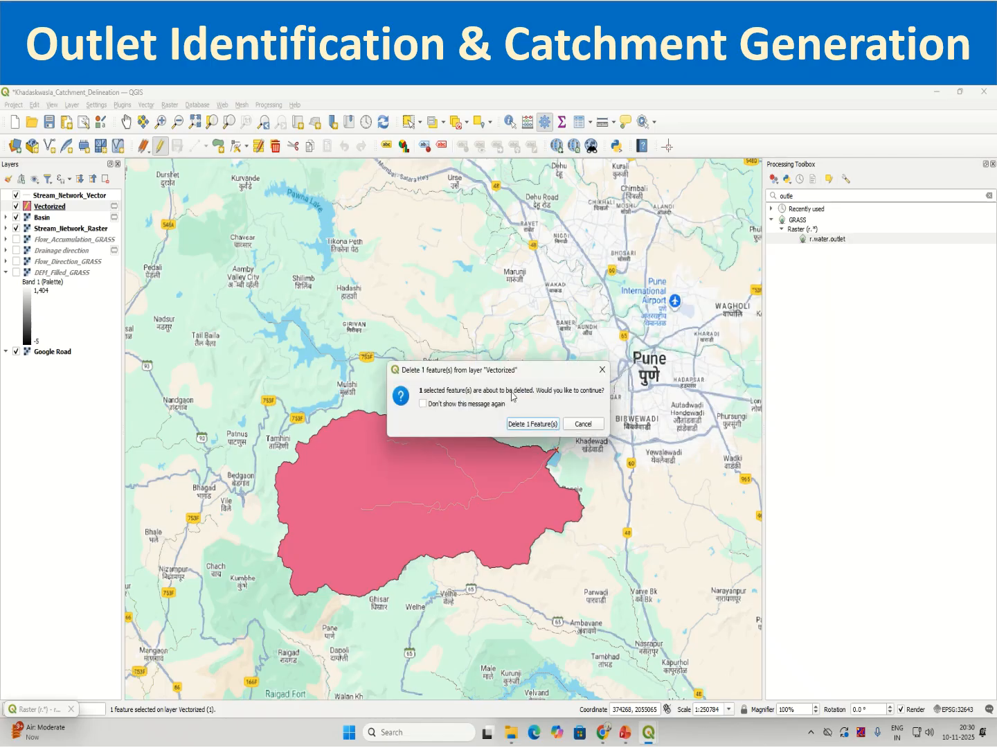
click(533, 424)
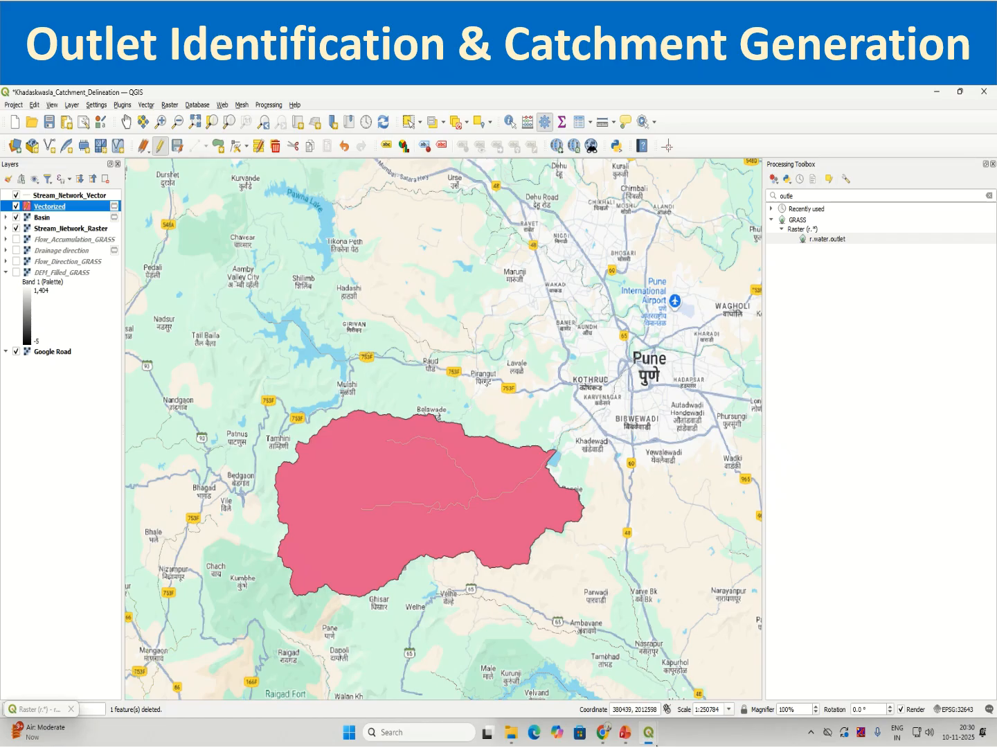
Reopen the Vectorized layer's attribute table and highlight the remaining catchment feature on the map.
right_click(78, 208)
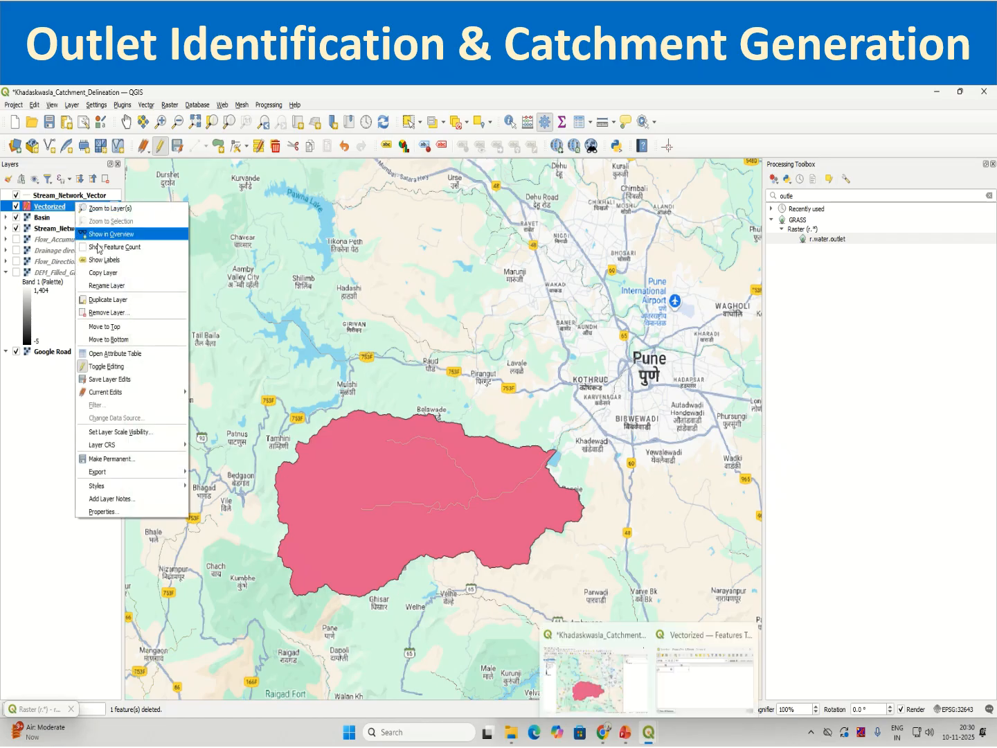
click(132, 350)
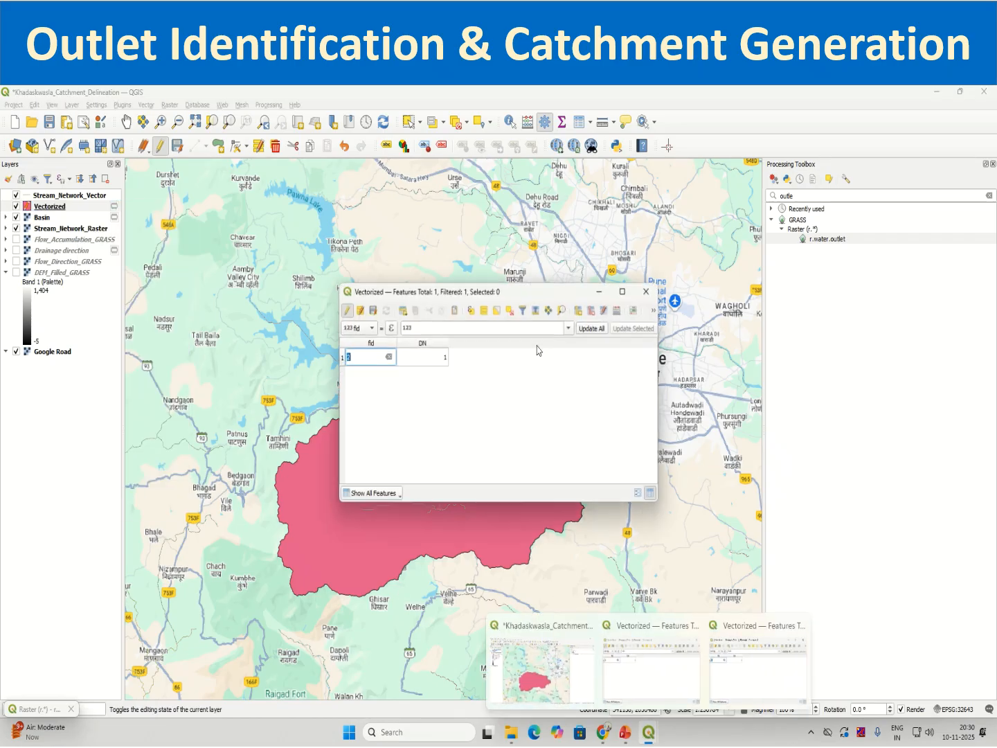
click(342, 358)
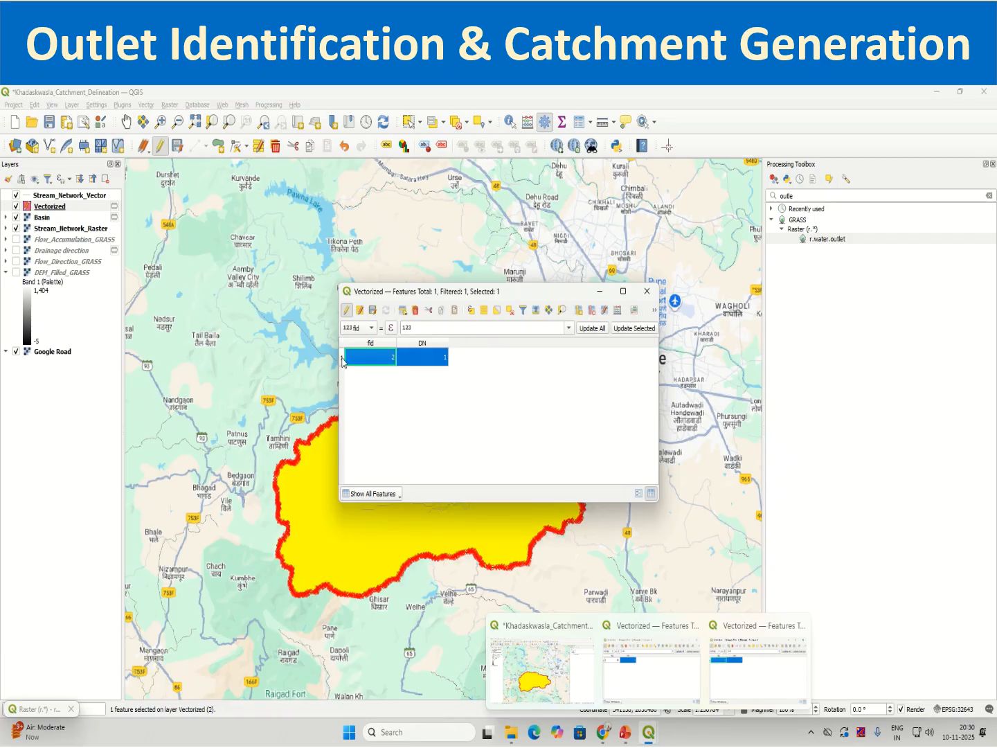
Stop editing the Vectorized layer, saving the changes, and close its attribute table.
click(346, 311)
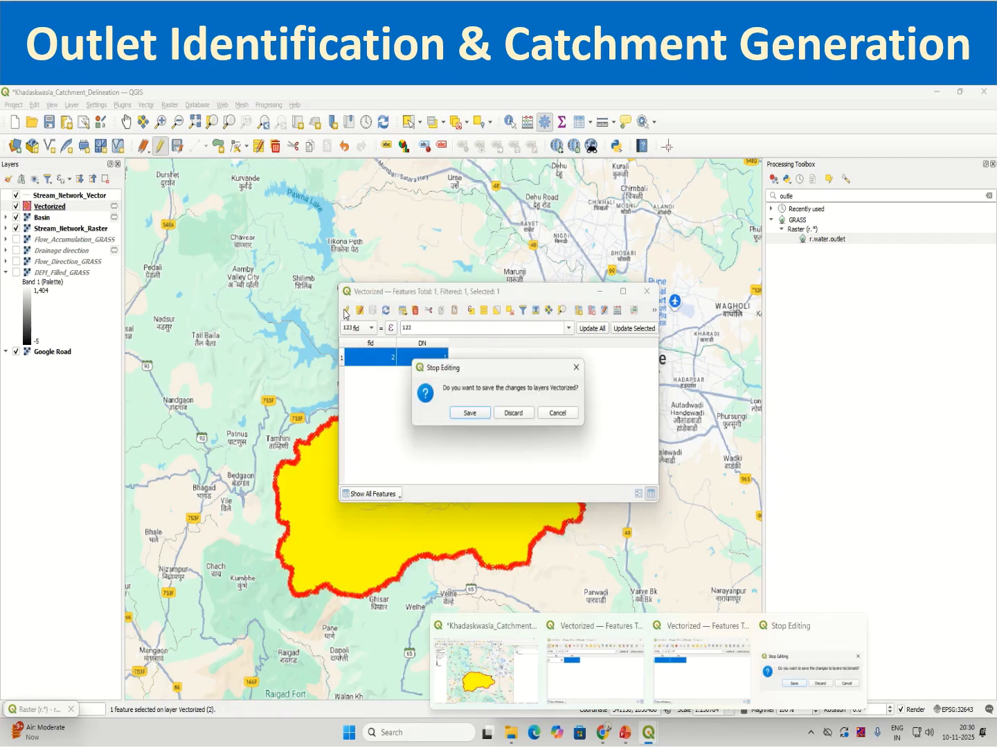
click(471, 414)
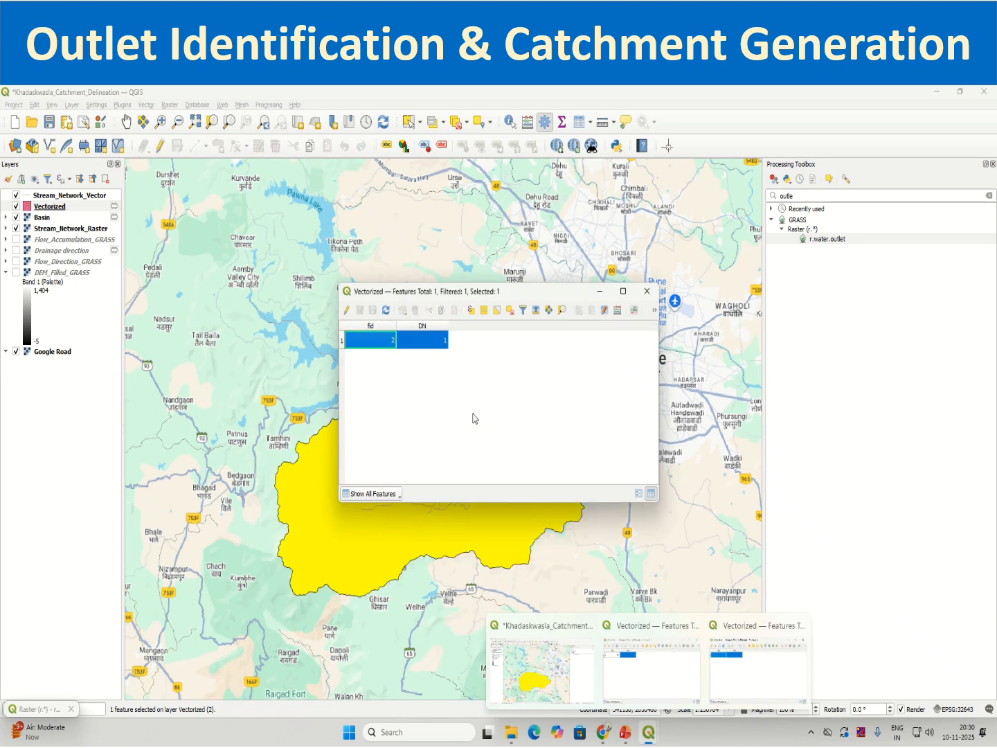
click(651, 295)
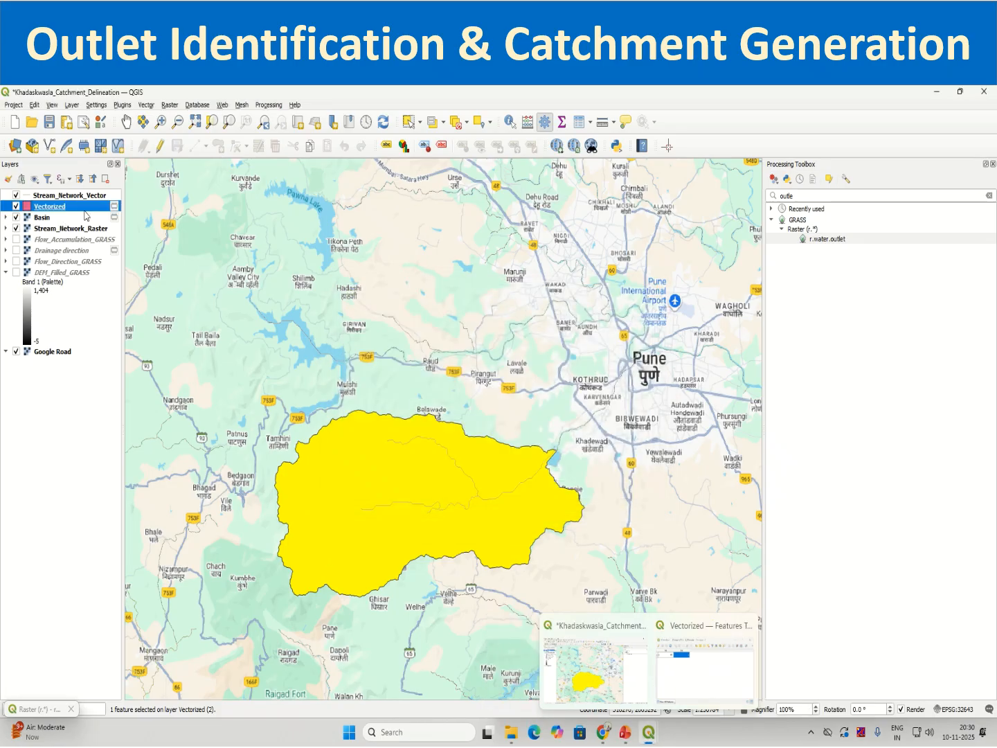
Export the Vectorized layer's features as an ESRI Shapefile named Khadakwasla_Catchment in the Exercise_data_Session14 folder, adding it to the map.
right_click(84, 210)
mouse_move(136, 456)
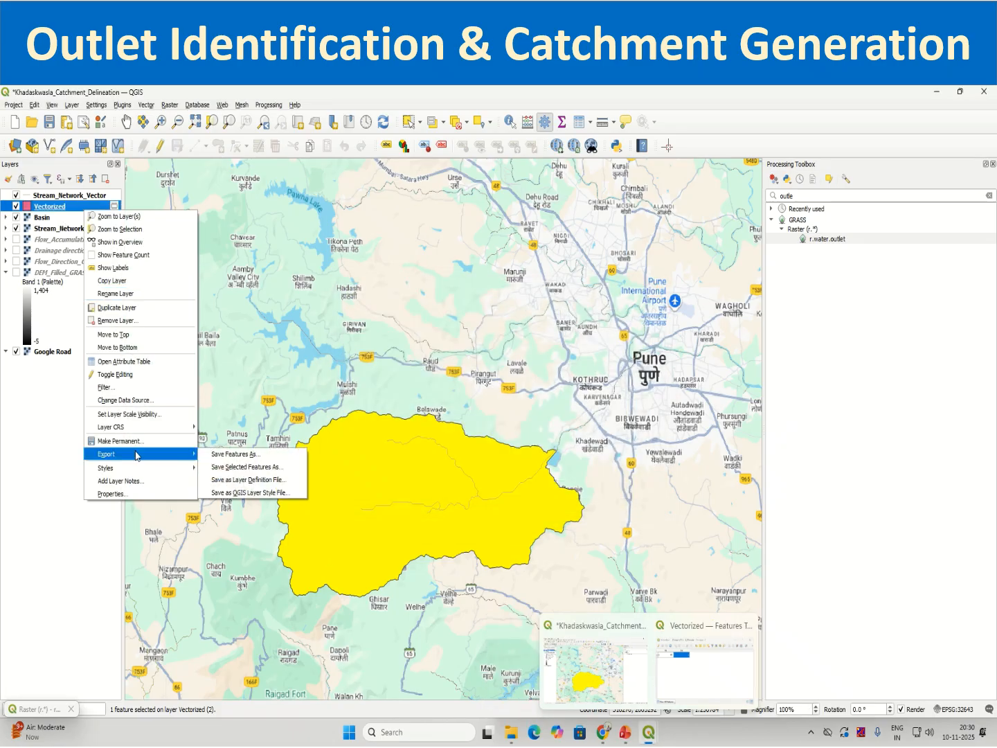
click(243, 456)
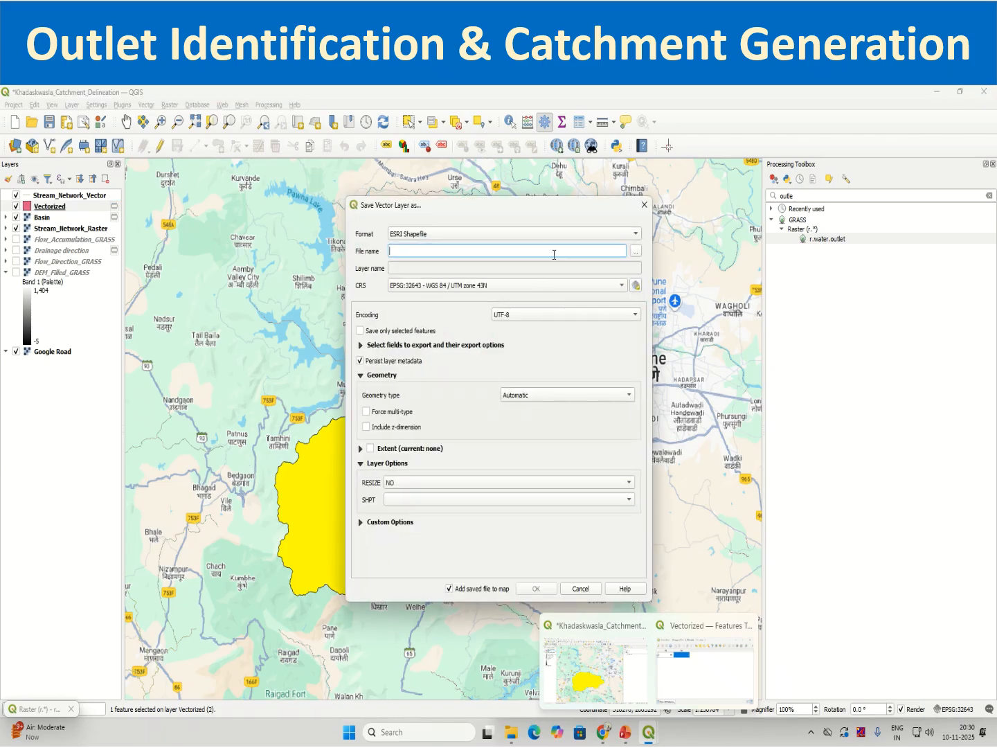
click(637, 253)
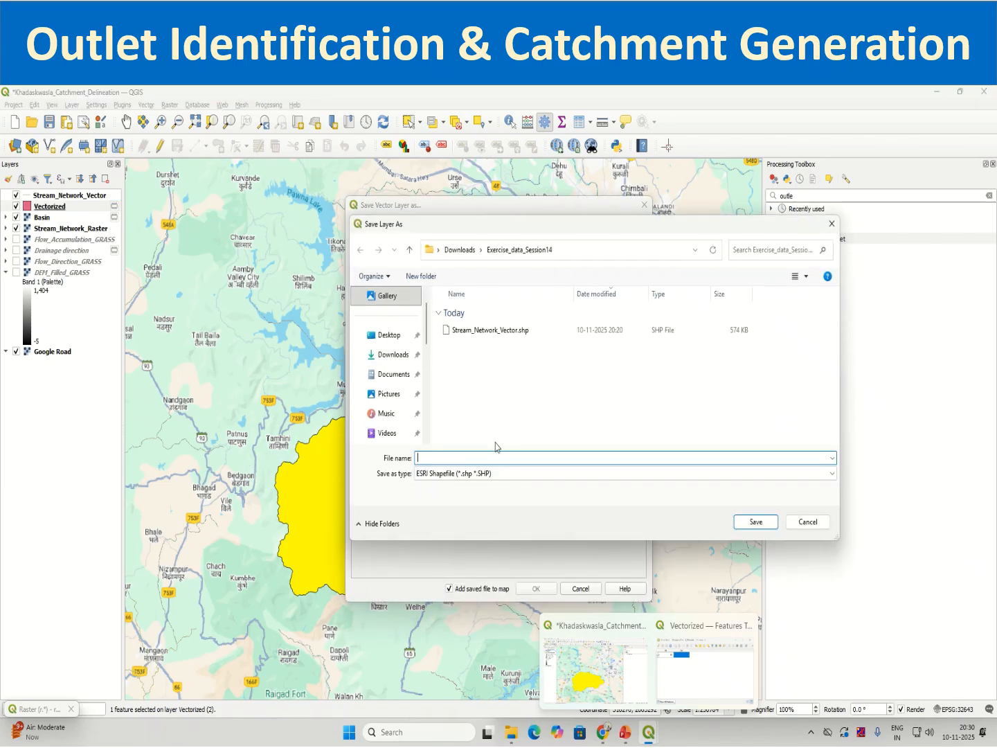
text(Khadakwasla_Catmen)
key(BackSpace)
key(BackSpace)
text(hment)
click(757, 520)
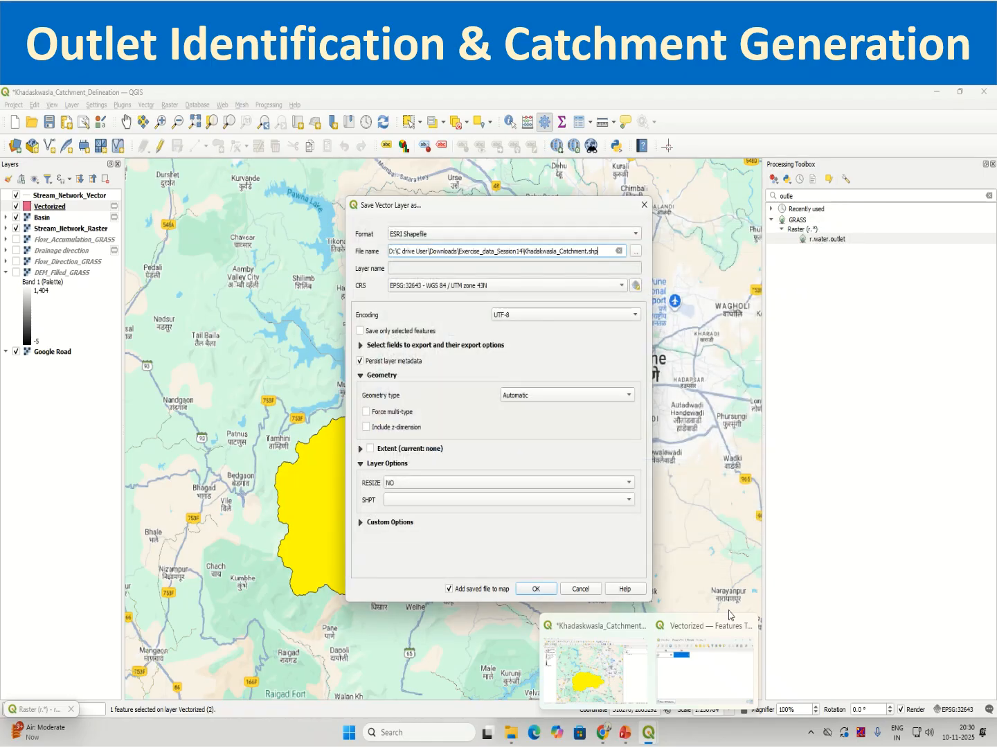
click(536, 588)
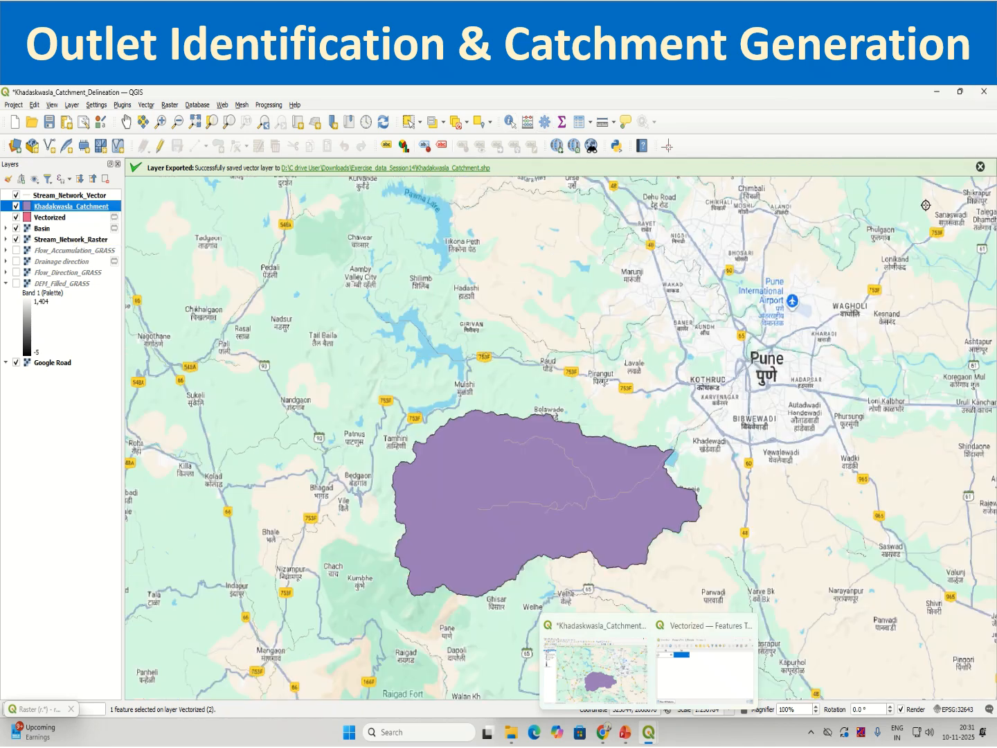
Close the Processing Toolbox and recolour the Stream_Network_Vector lines dark blue (#280cbe).
click(992, 164)
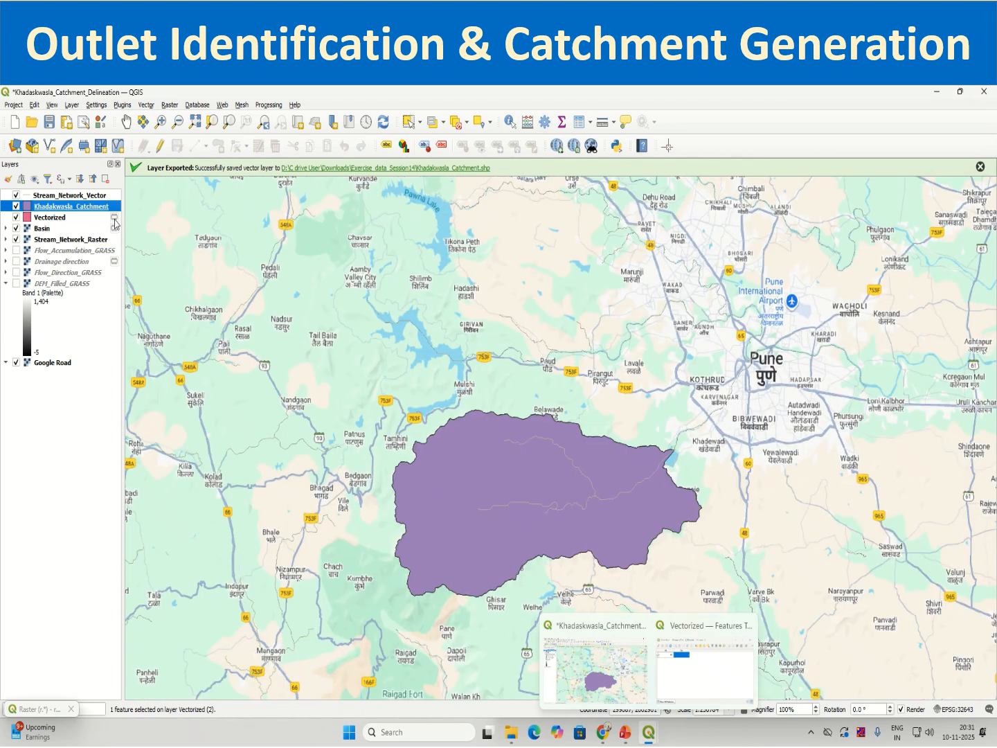
right_click(102, 197)
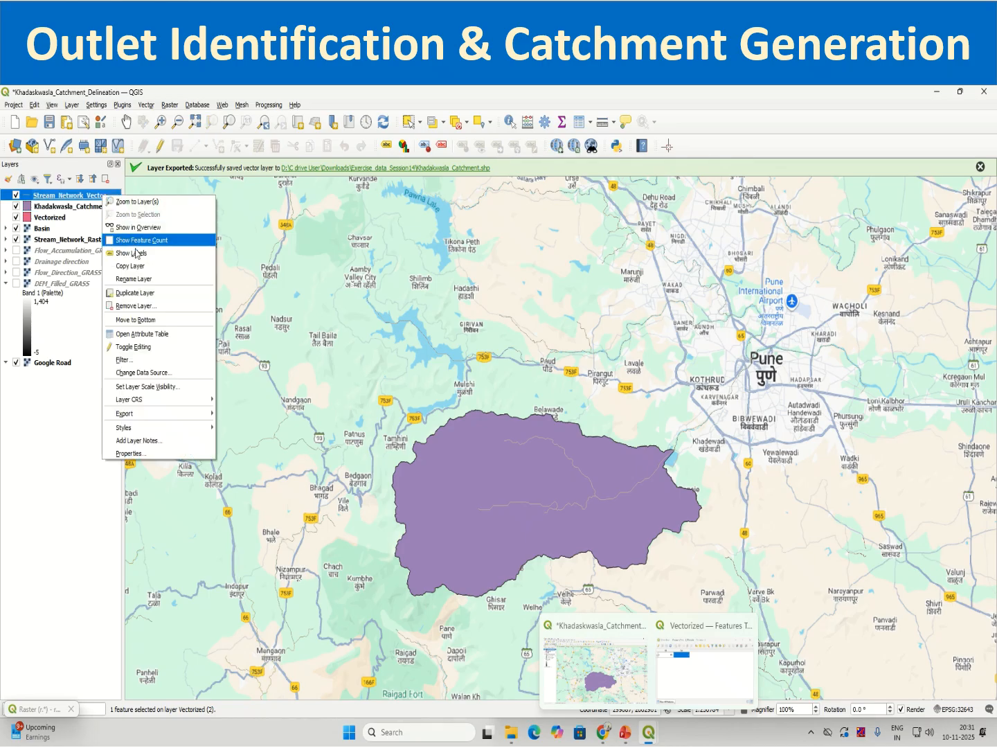
click(128, 453)
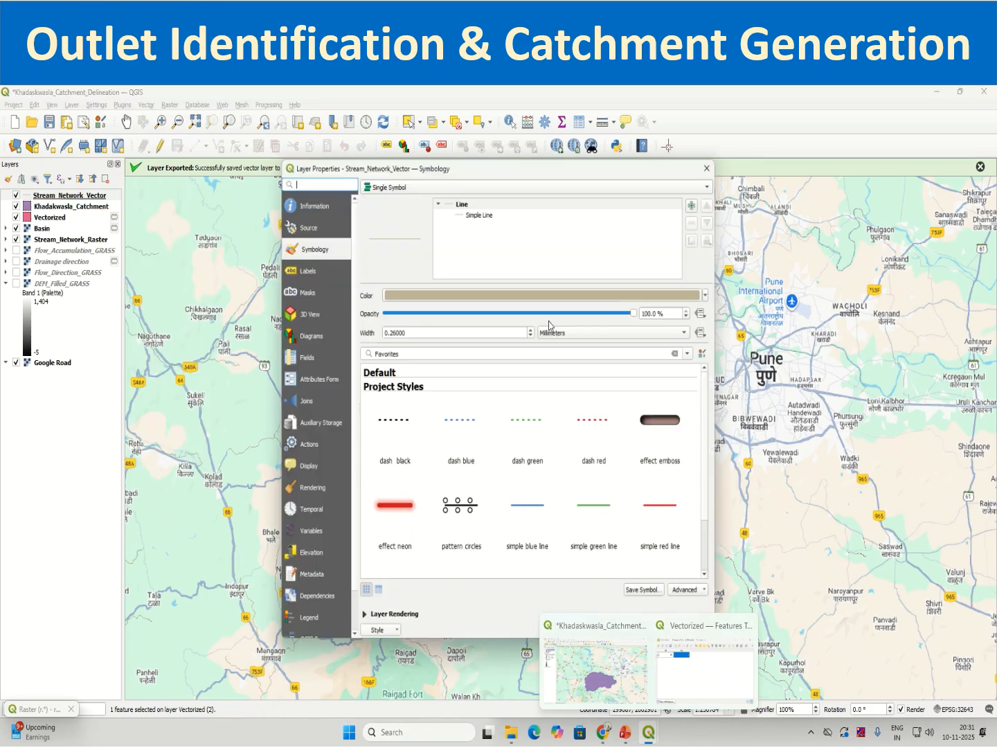
click(492, 296)
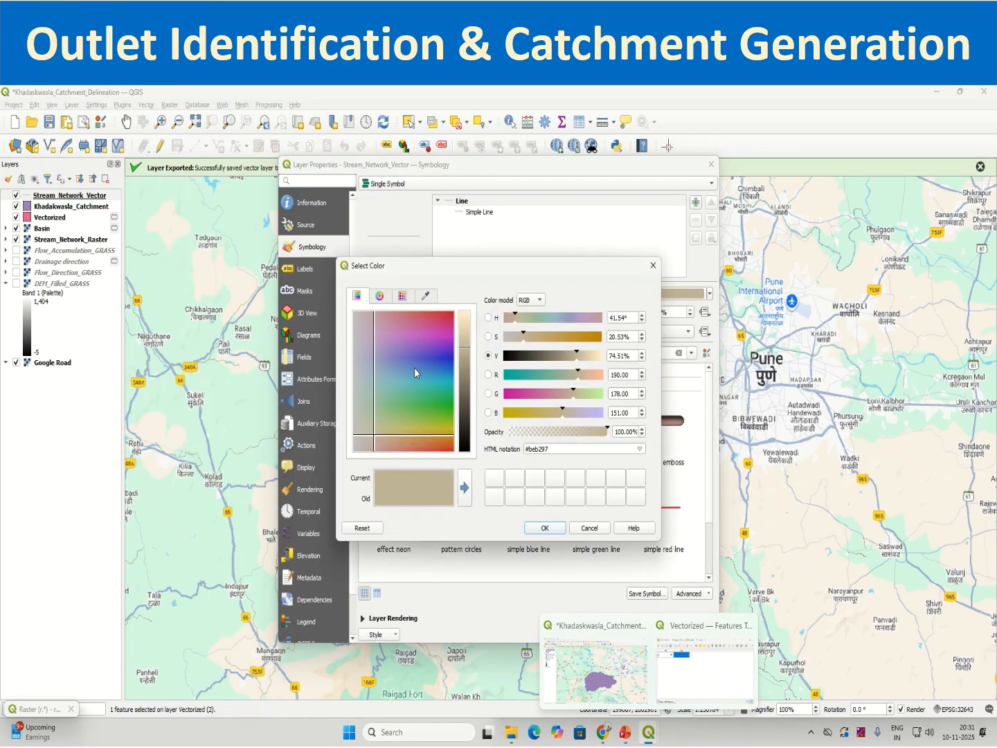
click(447, 355)
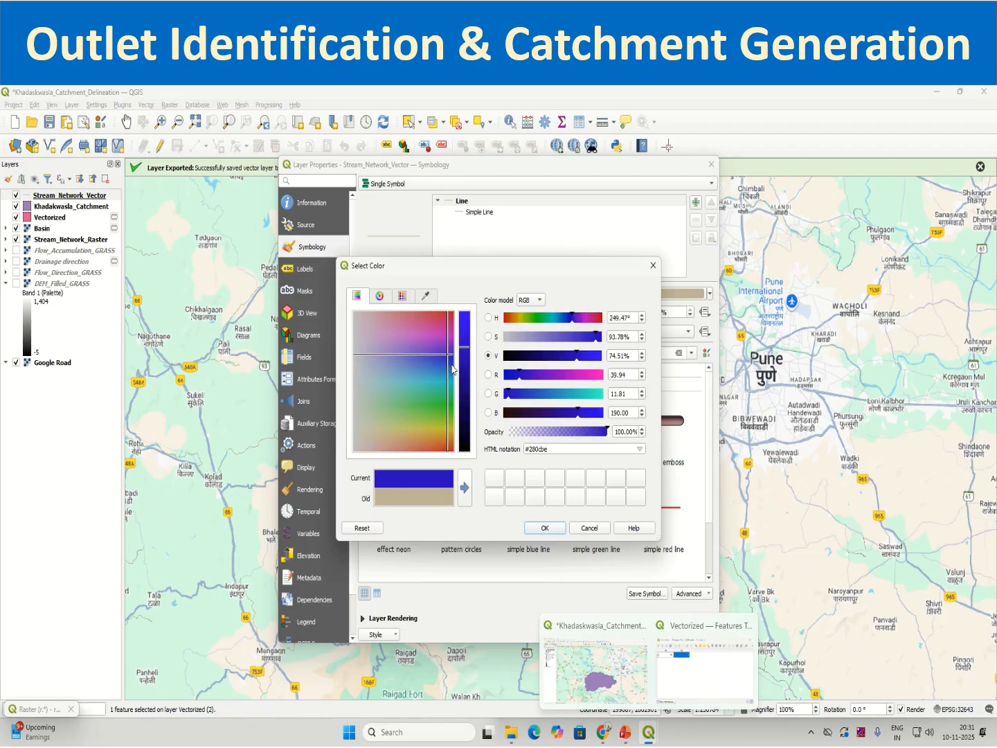
click(545, 527)
drag(550, 168, 331, 110)
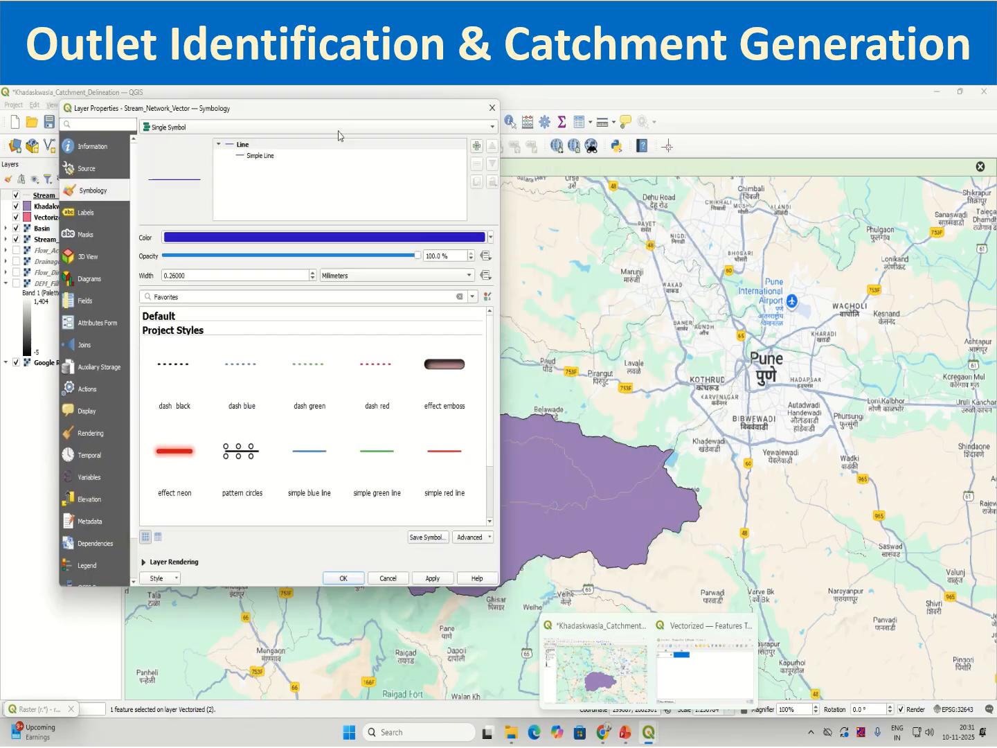
click(345, 581)
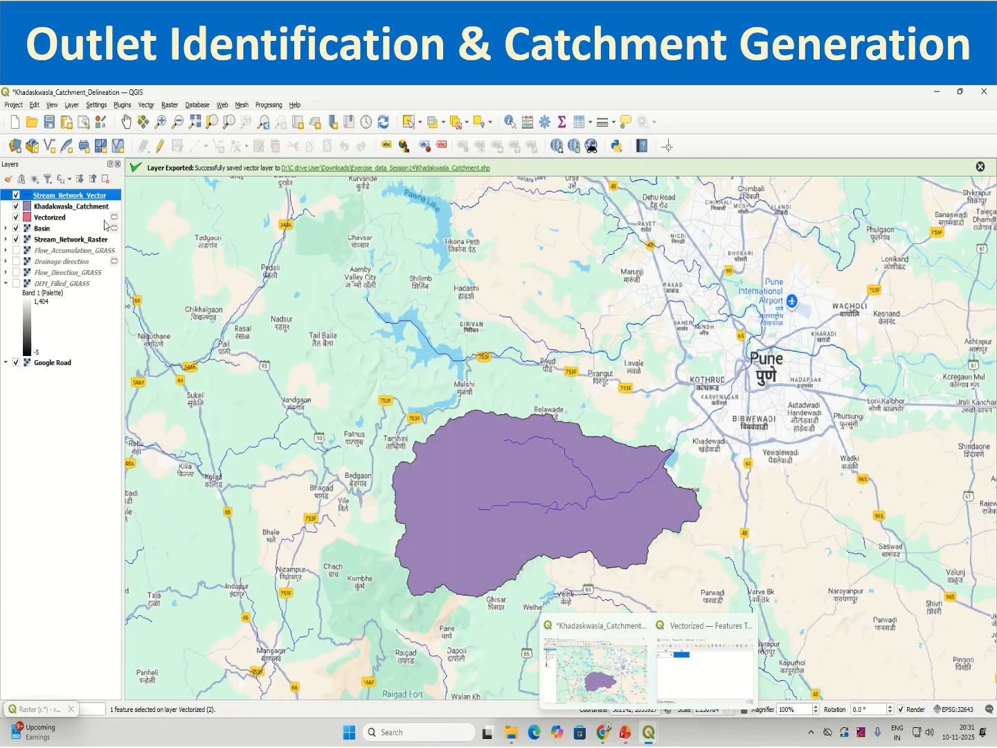
Remove the Vectorized and Basin layers from the project.
right_click(74, 206)
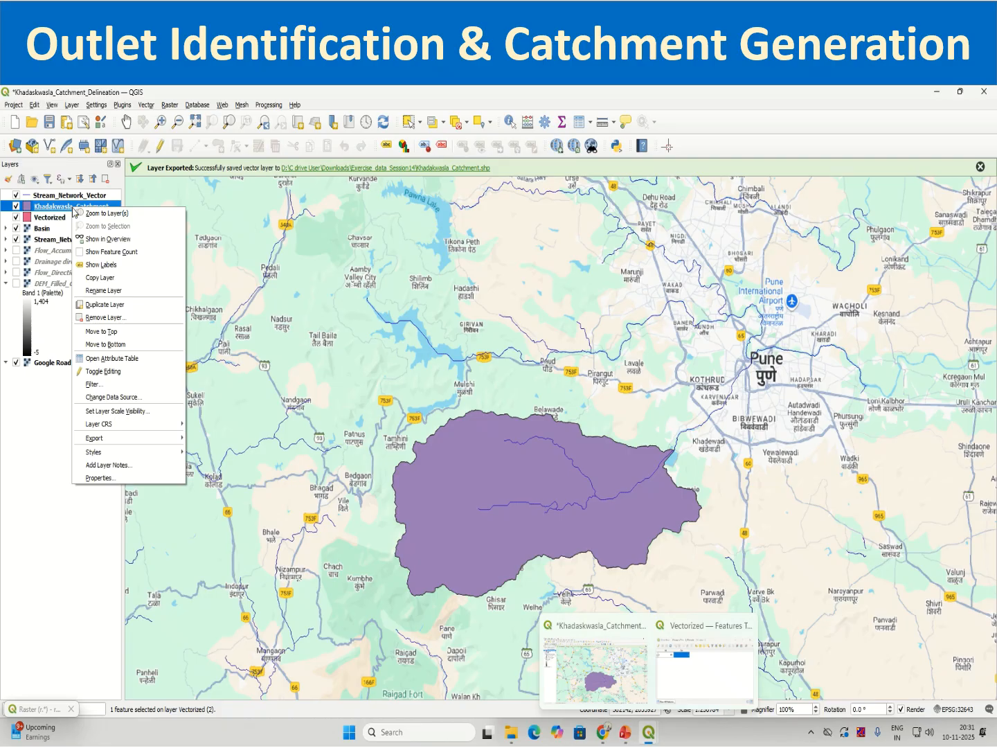
click(53, 220)
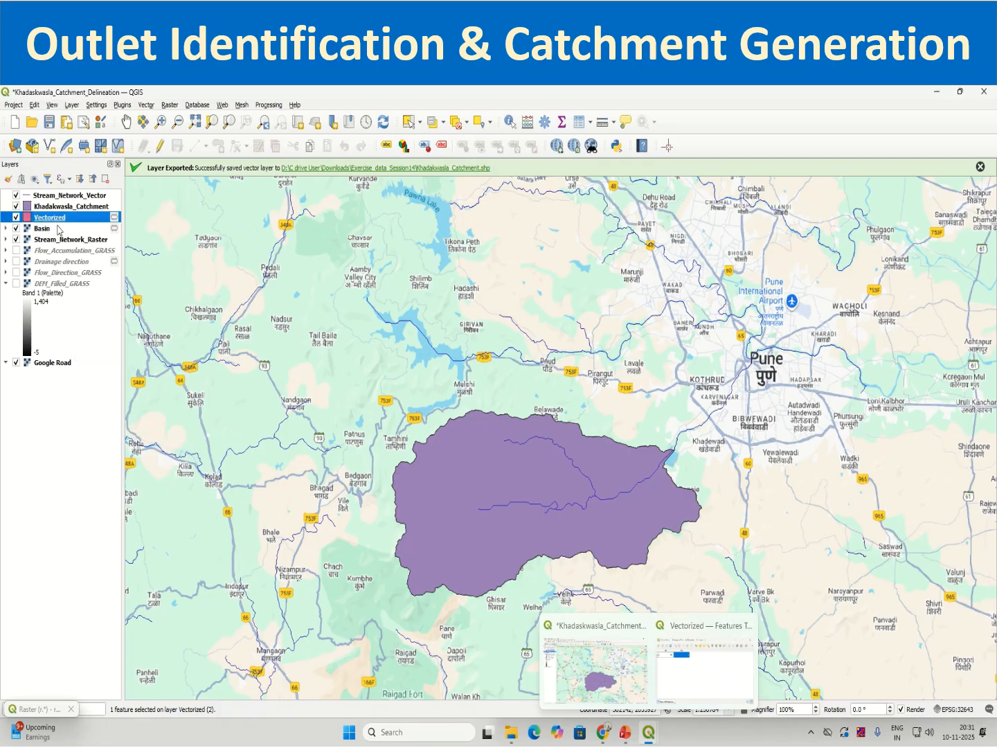
shift+click(53, 229)
right_click(65, 221)
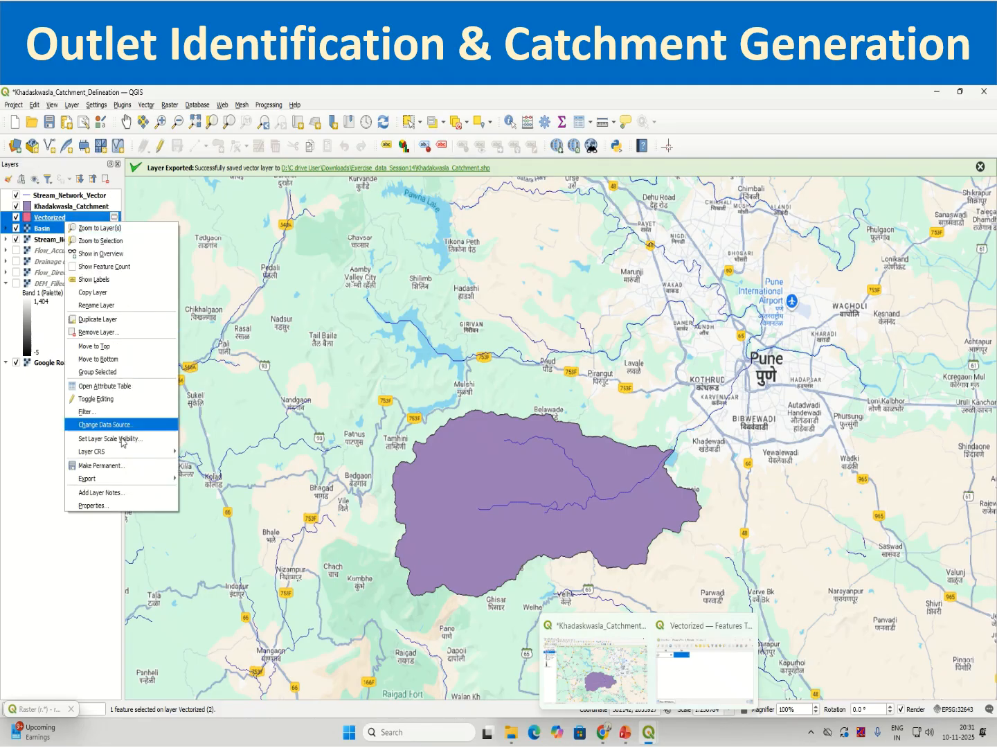
click(97, 332)
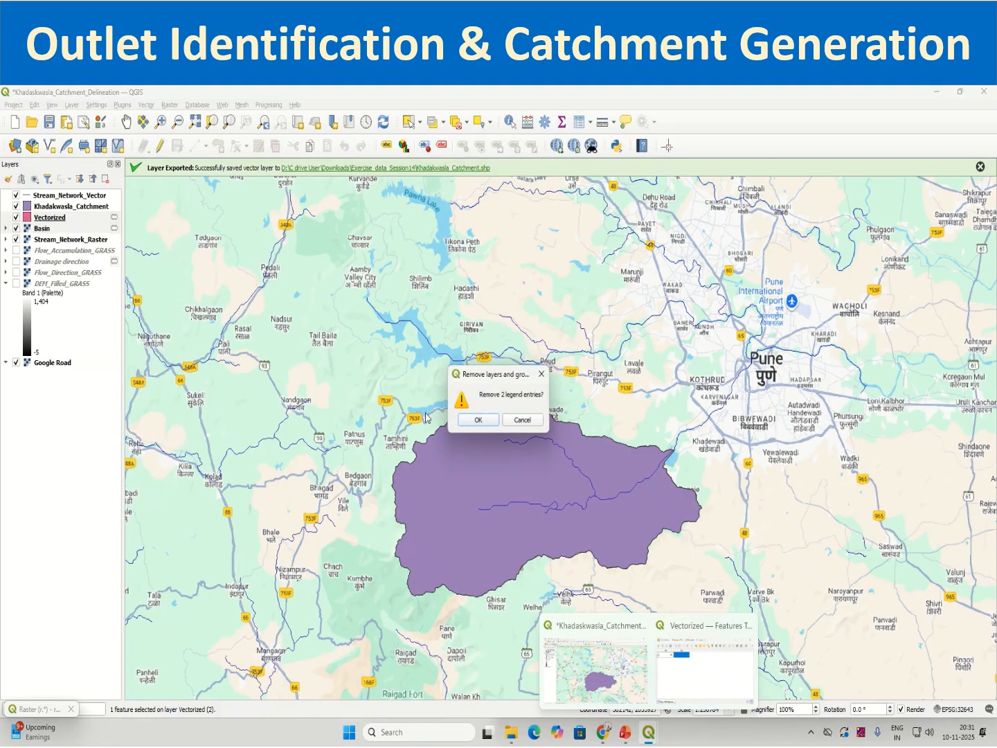
click(478, 420)
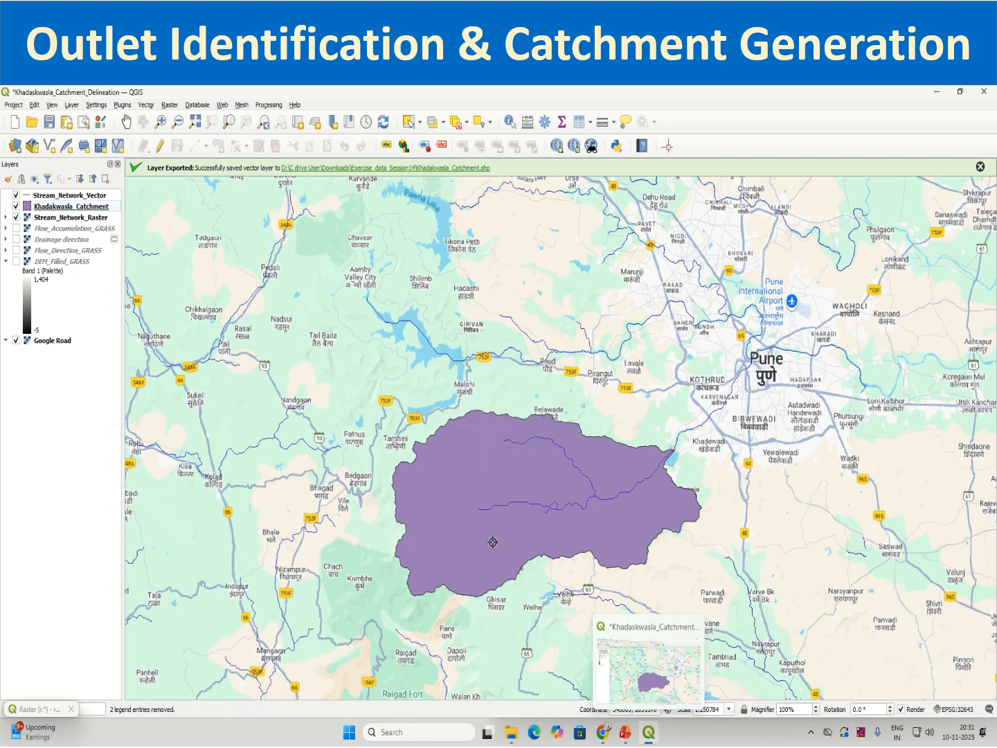
Open the Khadakwasla_Catchment attribute table, enable editing and set the feature's fid to 1.
right_click(89, 207)
click(127, 359)
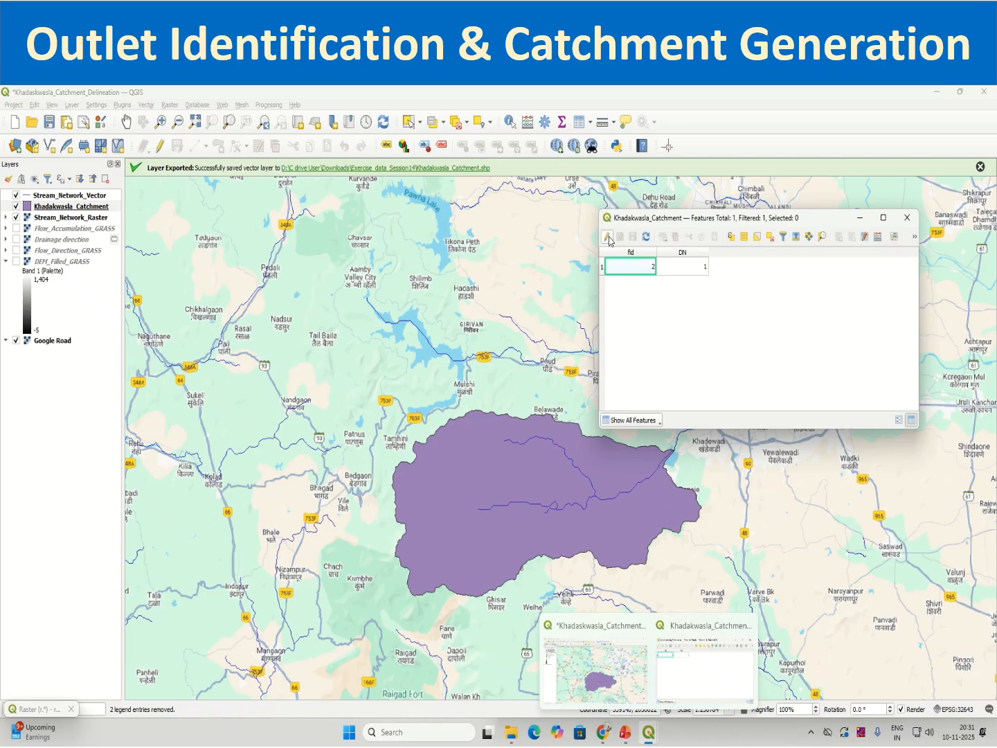
click(608, 237)
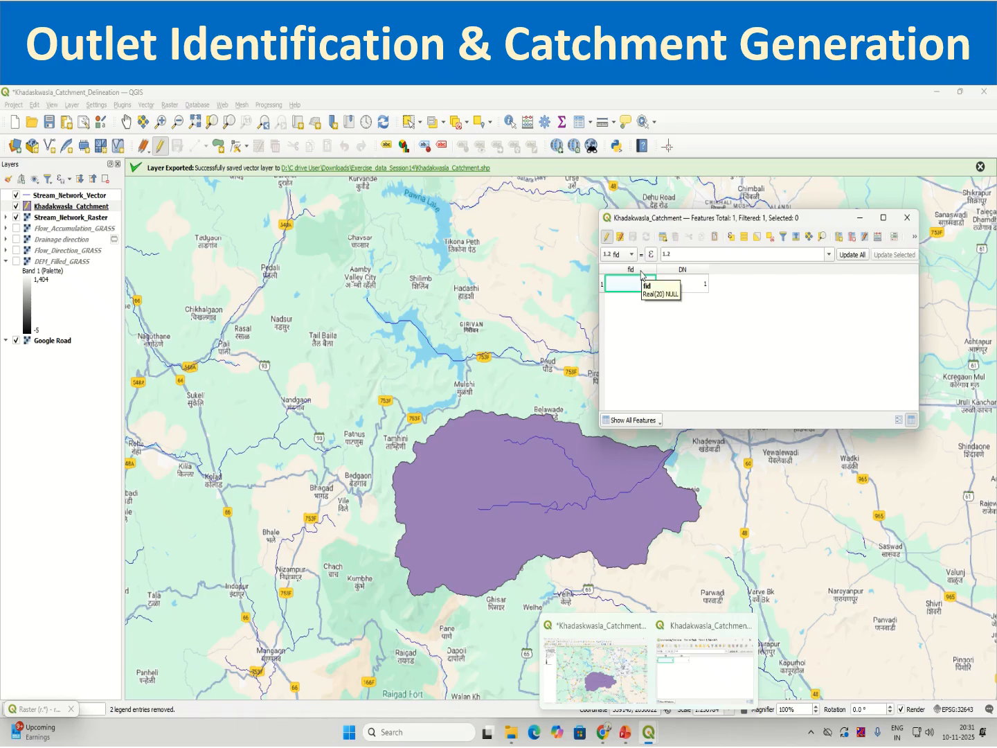
double_click(646, 286)
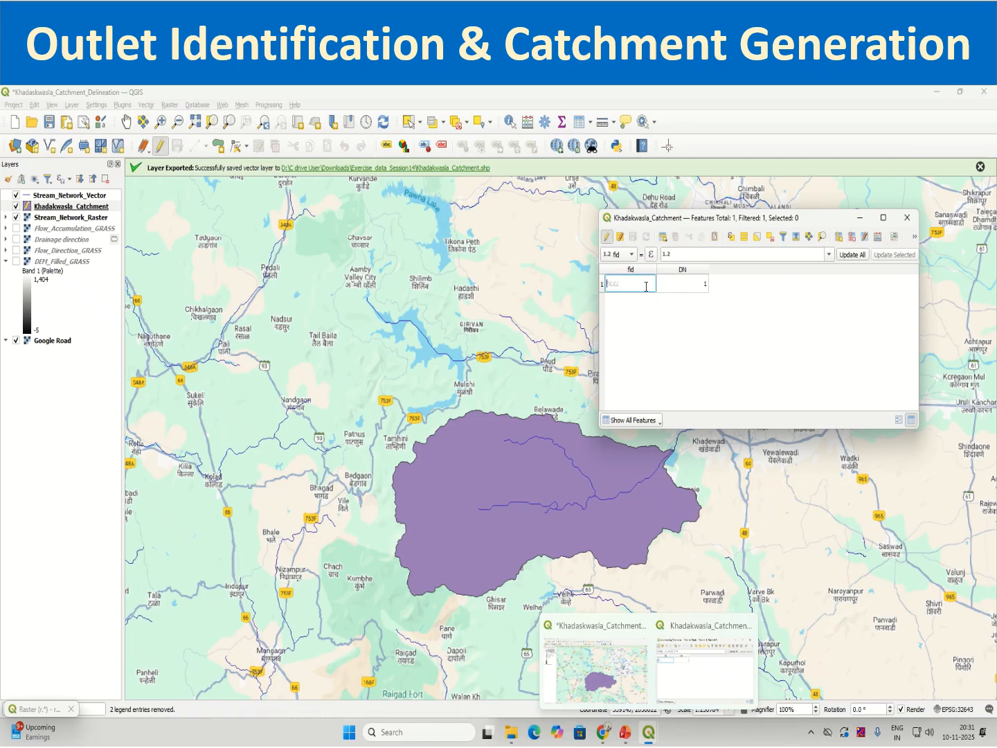
text(1)
key(Return)
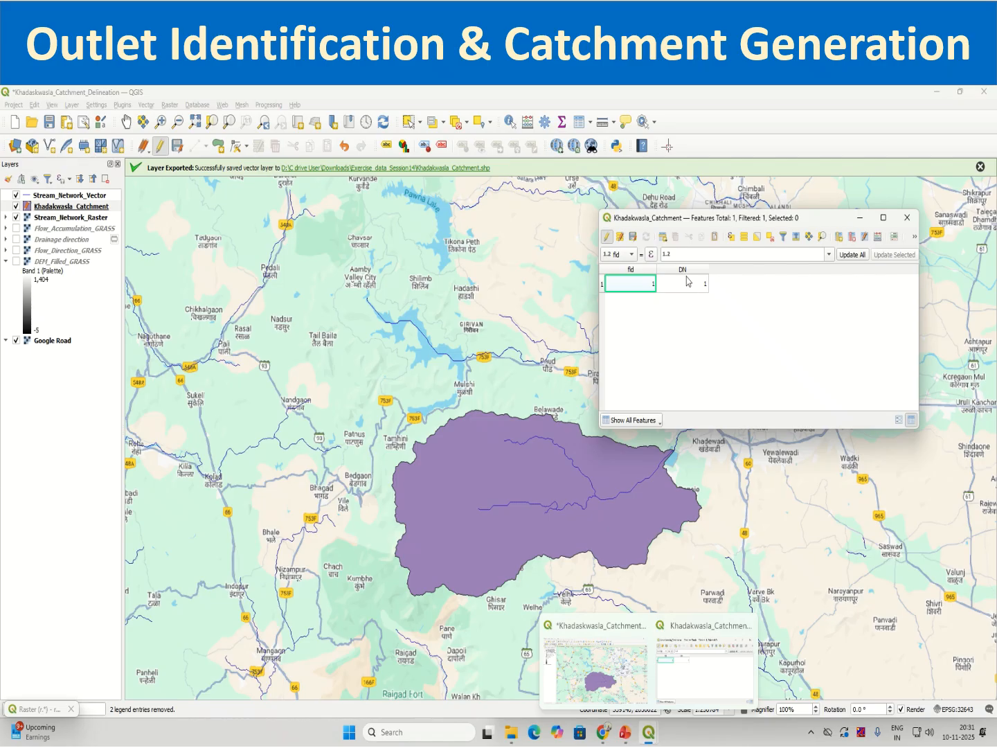
Delete the DN field from the Khadakwasla_Catchment attribute table.
click(853, 242)
click(400, 333)
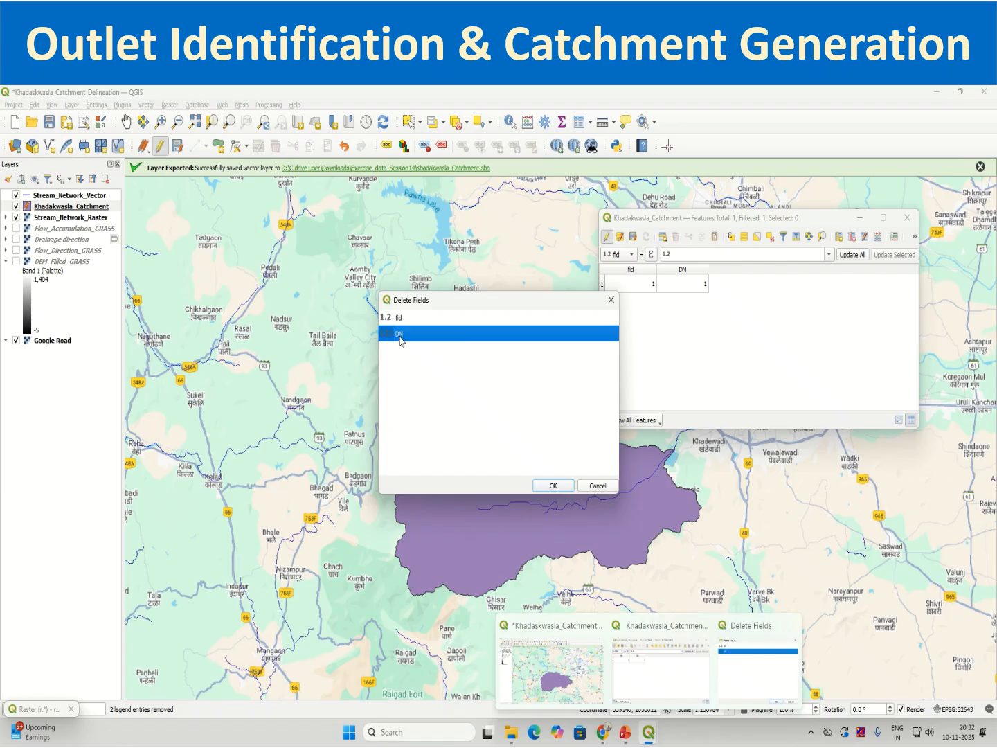
click(553, 486)
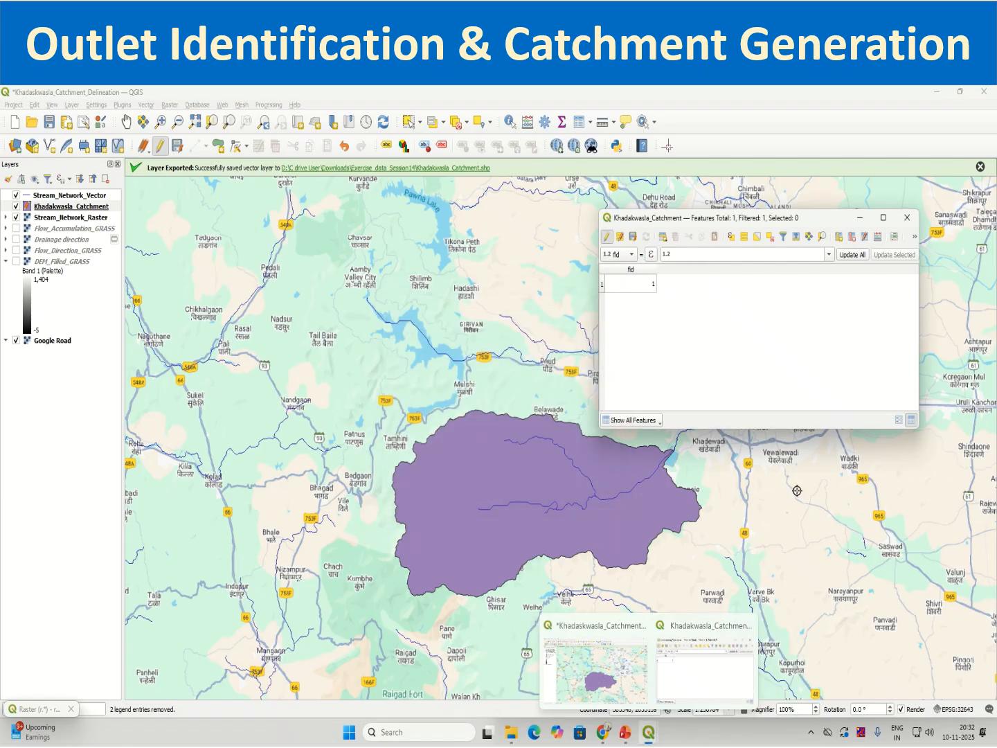
Add a decimal number field named Area(sq.km with length 10 and precision 3 to the catchment table.
click(841, 240)
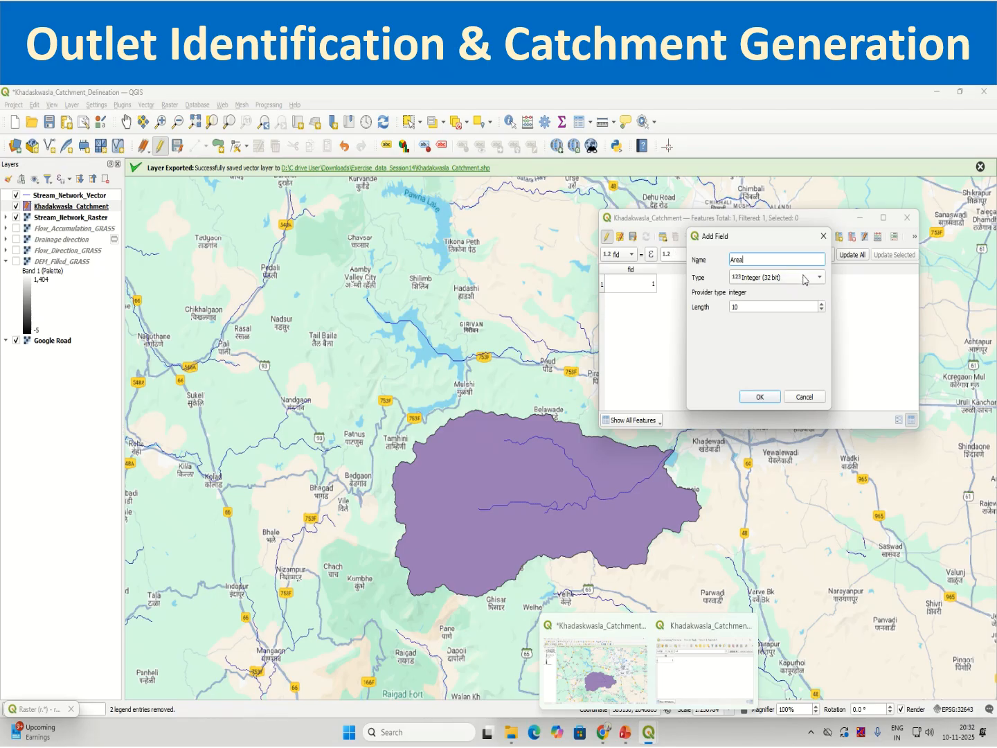
text(Area(sq.km)
click(804, 279)
click(782, 305)
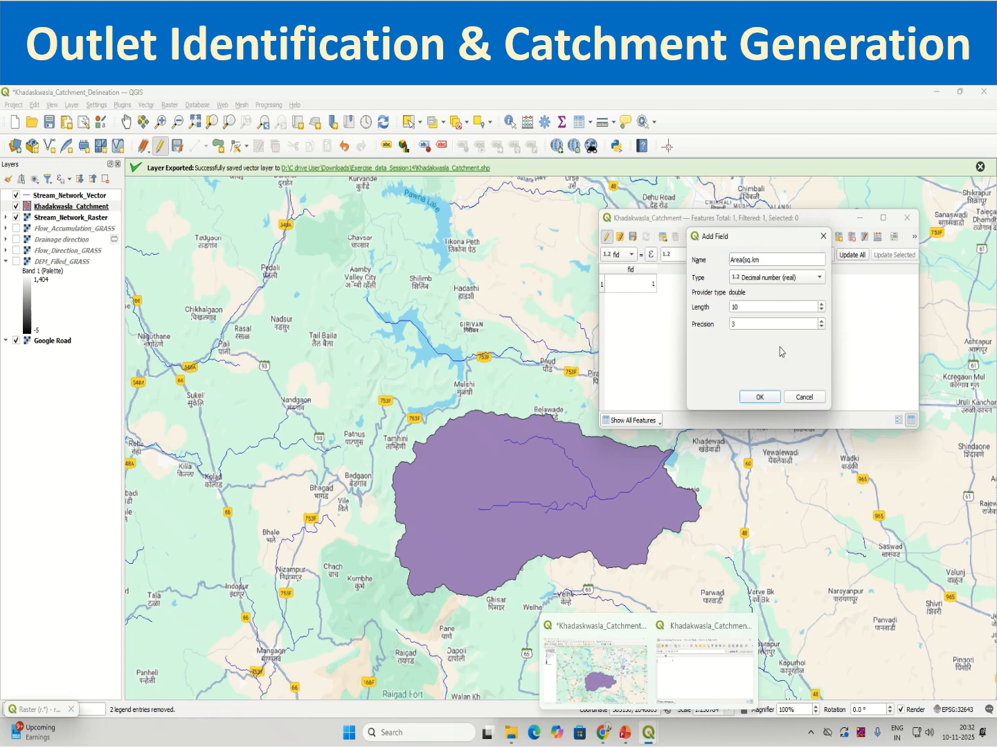
click(761, 396)
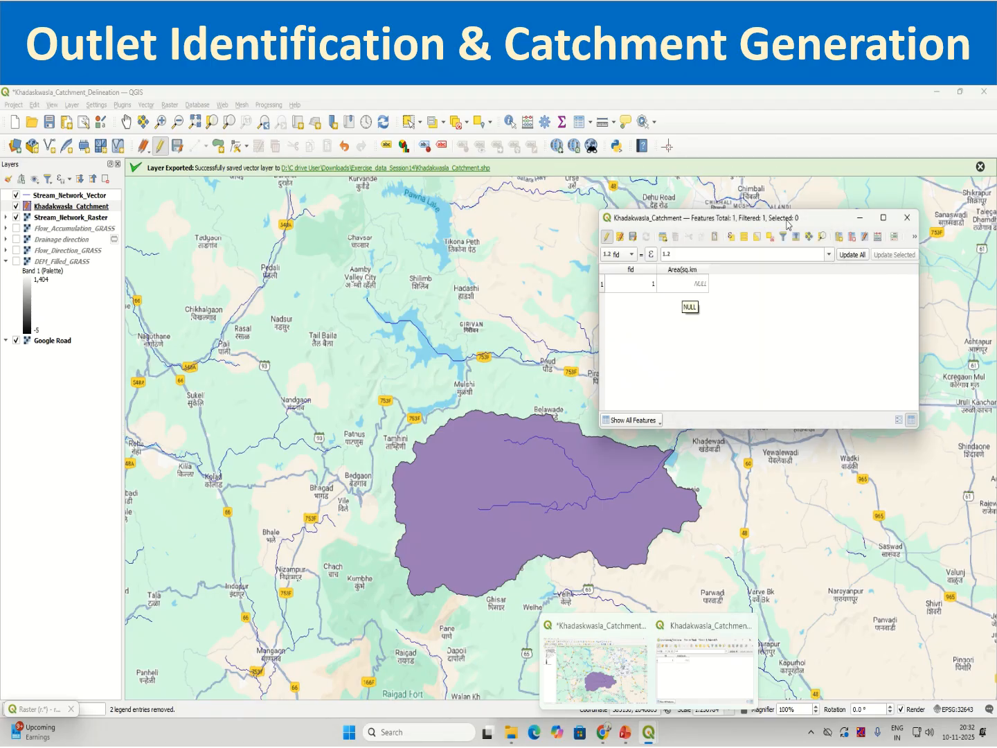
Start the Field Calculator on the catchment table and set it to update the existing Area(sq.km field.
click(877, 236)
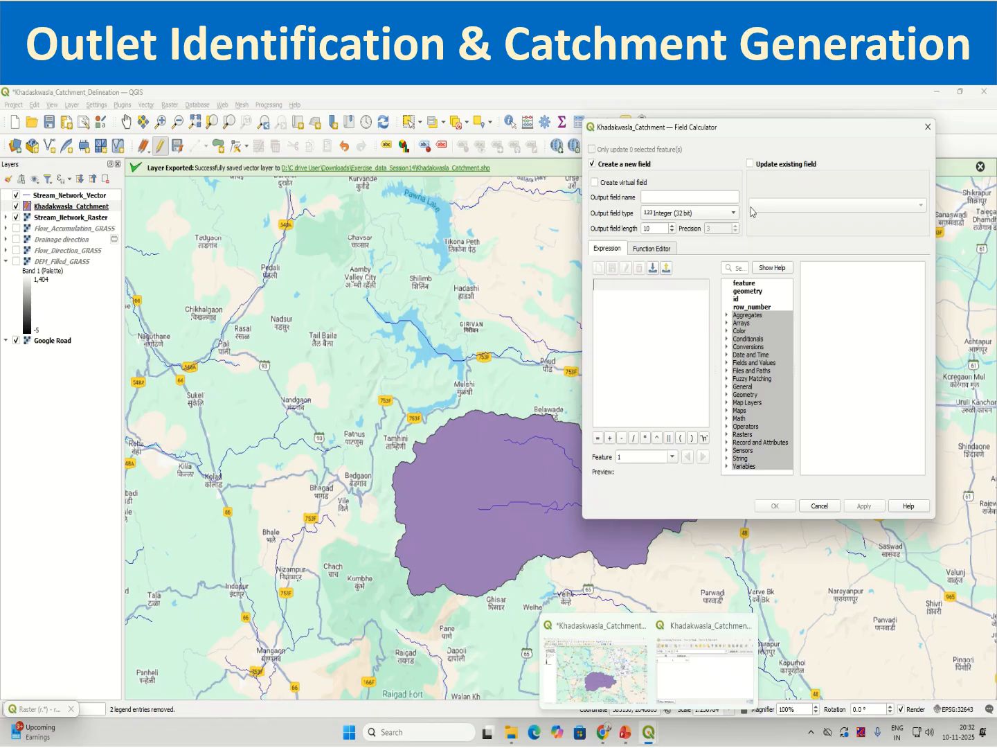
click(753, 166)
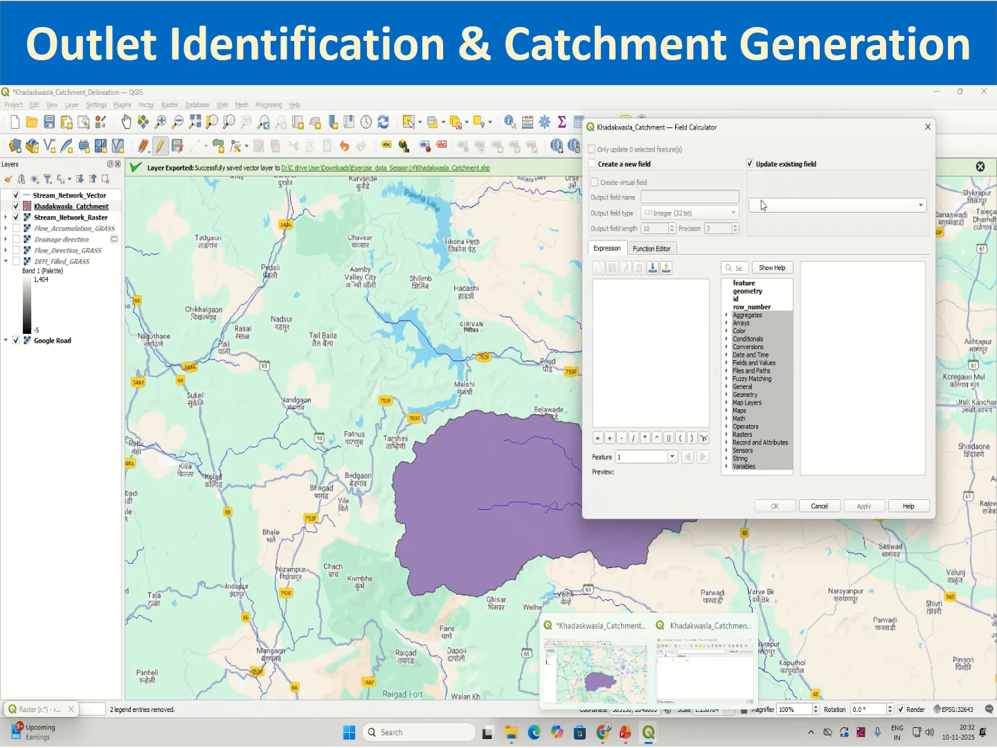
click(762, 204)
click(763, 216)
Fill the Area(sq.km field using the geometry expression $area / 1000000.
click(727, 395)
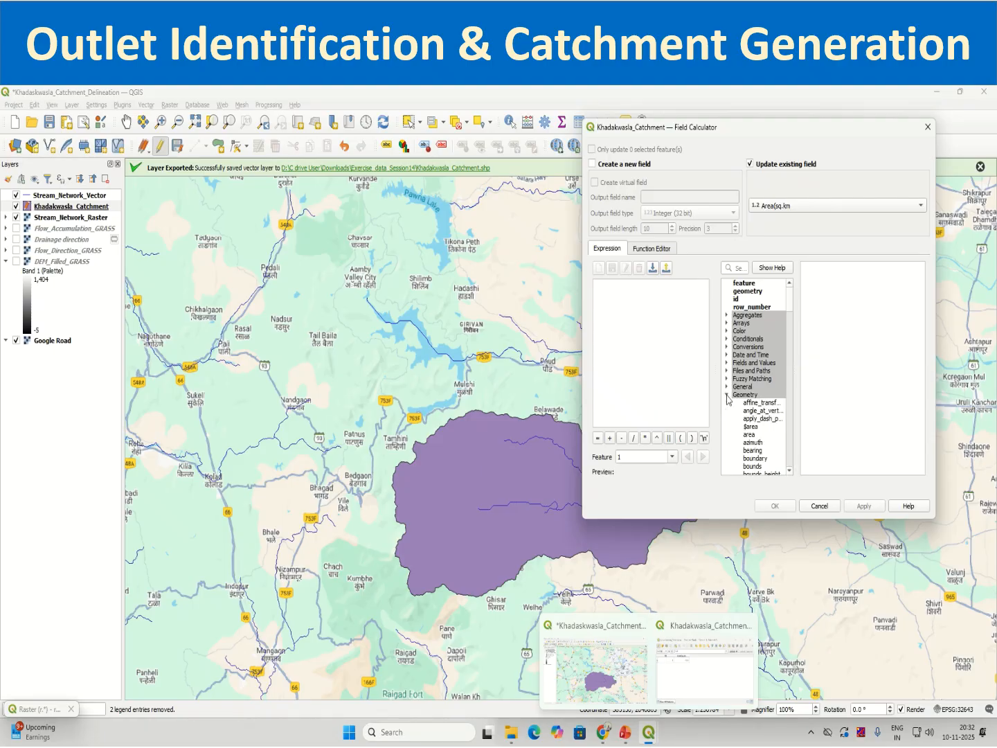
click(751, 427)
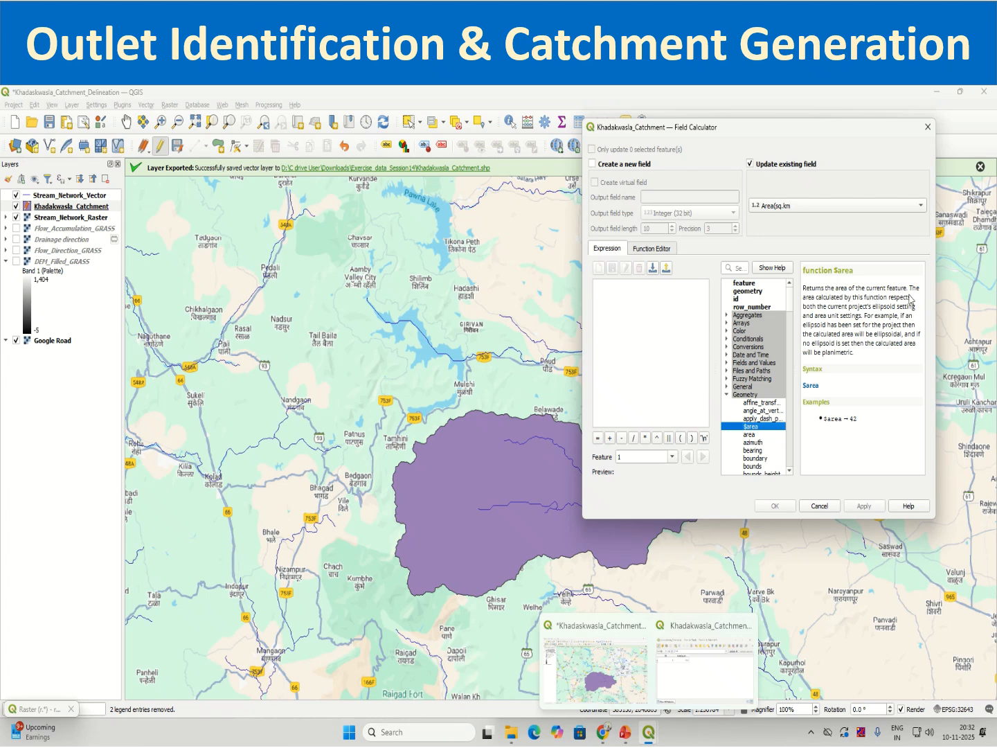
double_click(751, 427)
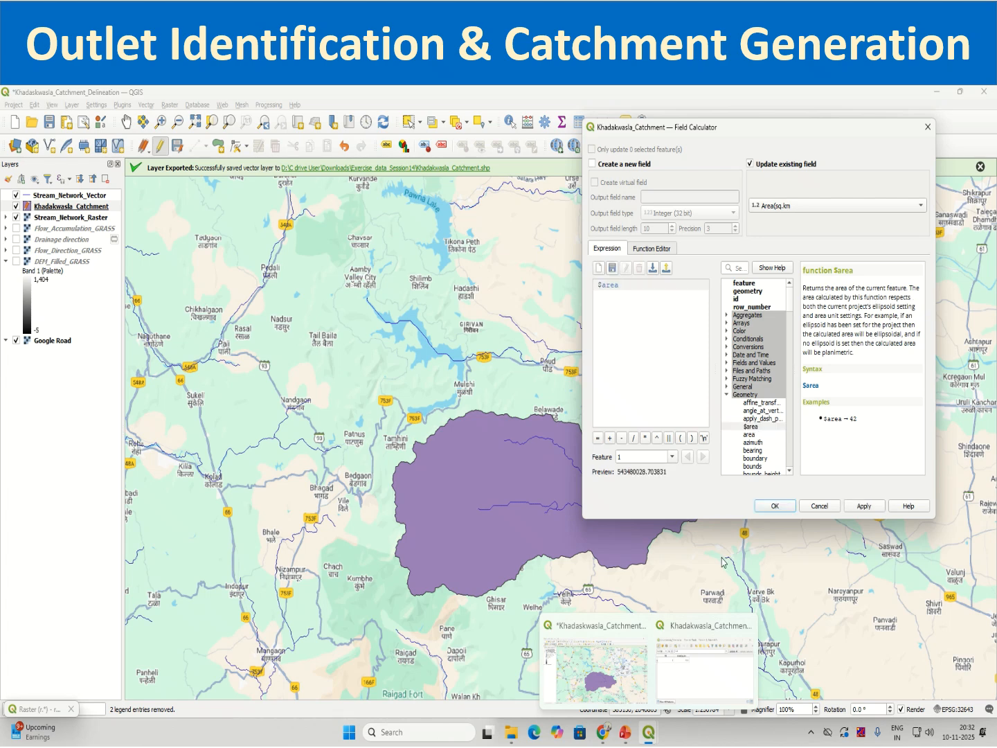
drag(618, 471, 670, 477)
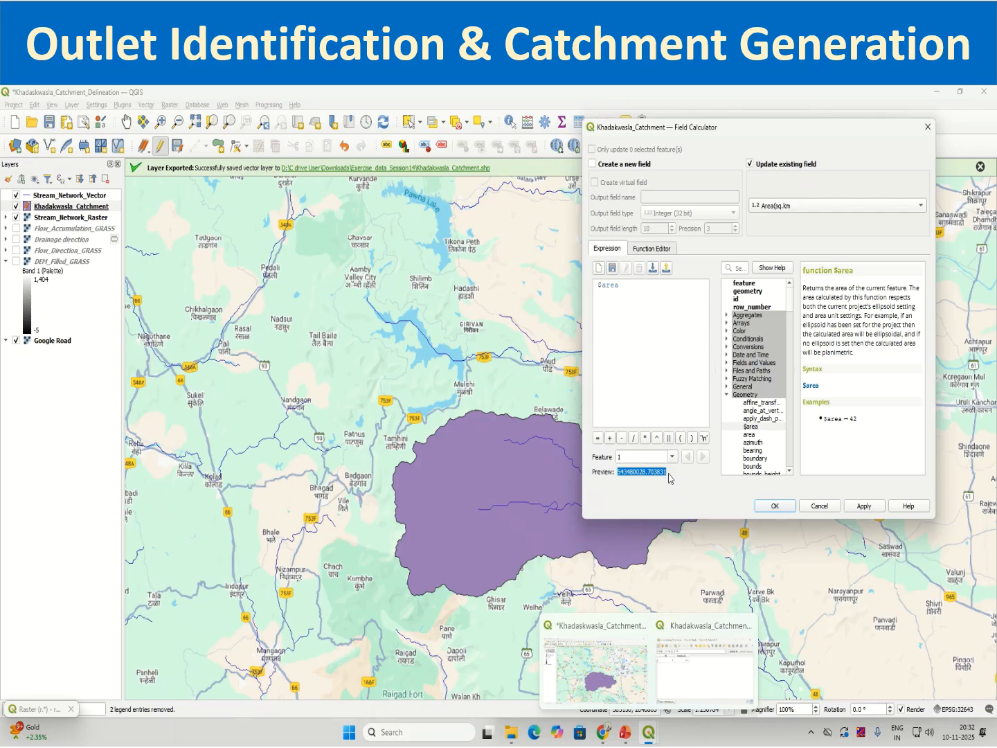
click(652, 292)
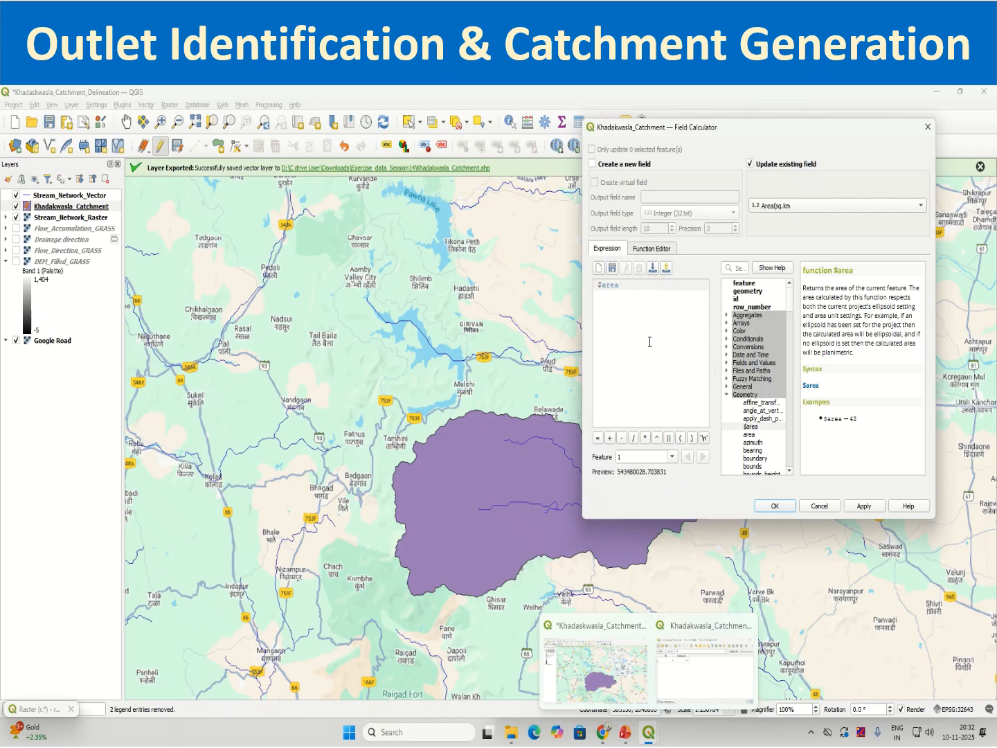
click(637, 437)
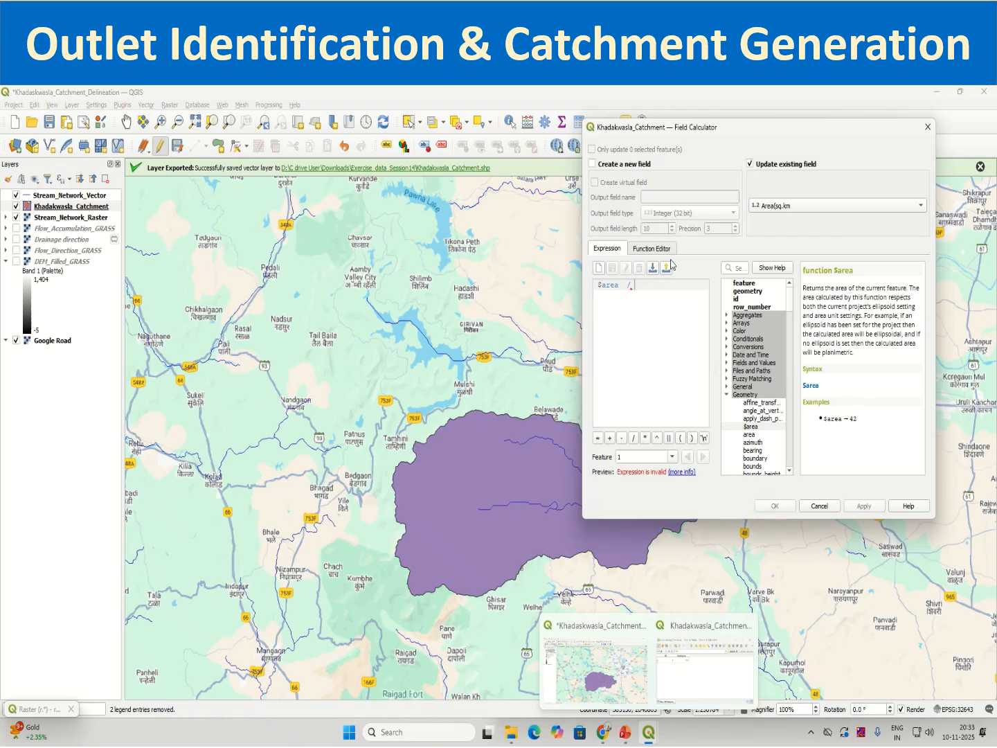
text(1)
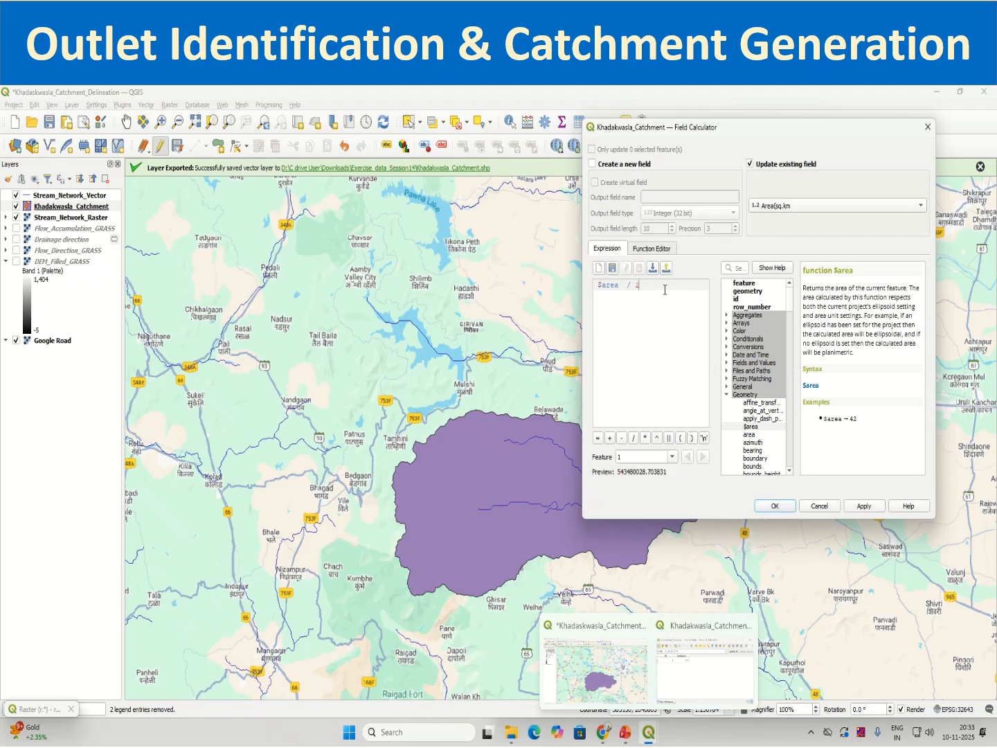
text(000000)
drag(620, 473, 653, 474)
click(869, 514)
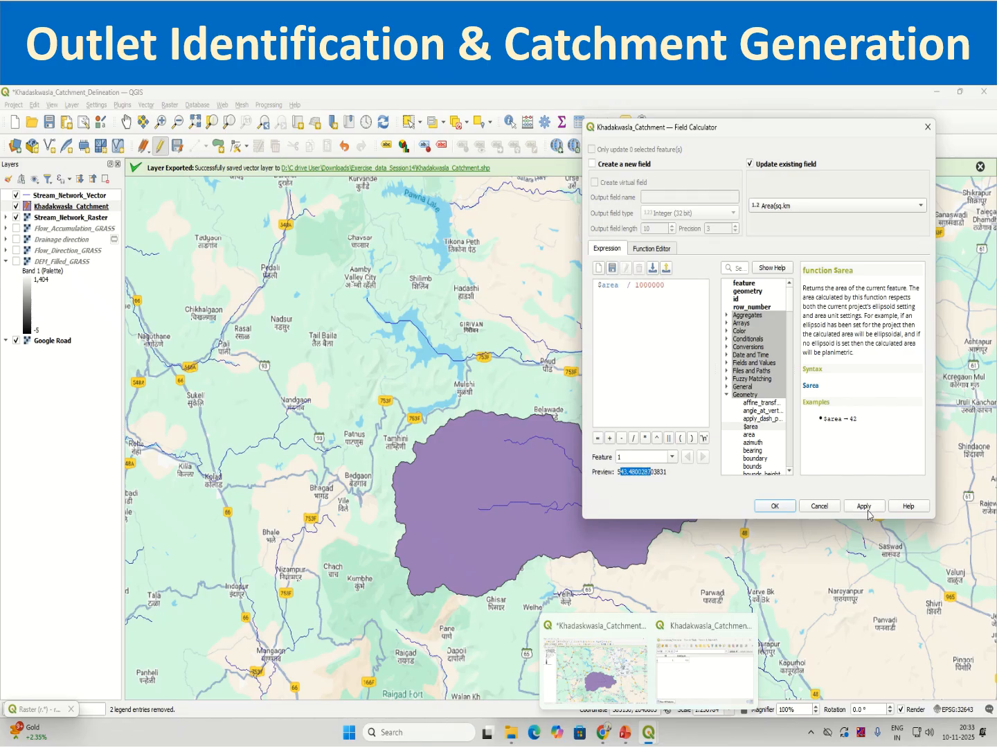
click(776, 506)
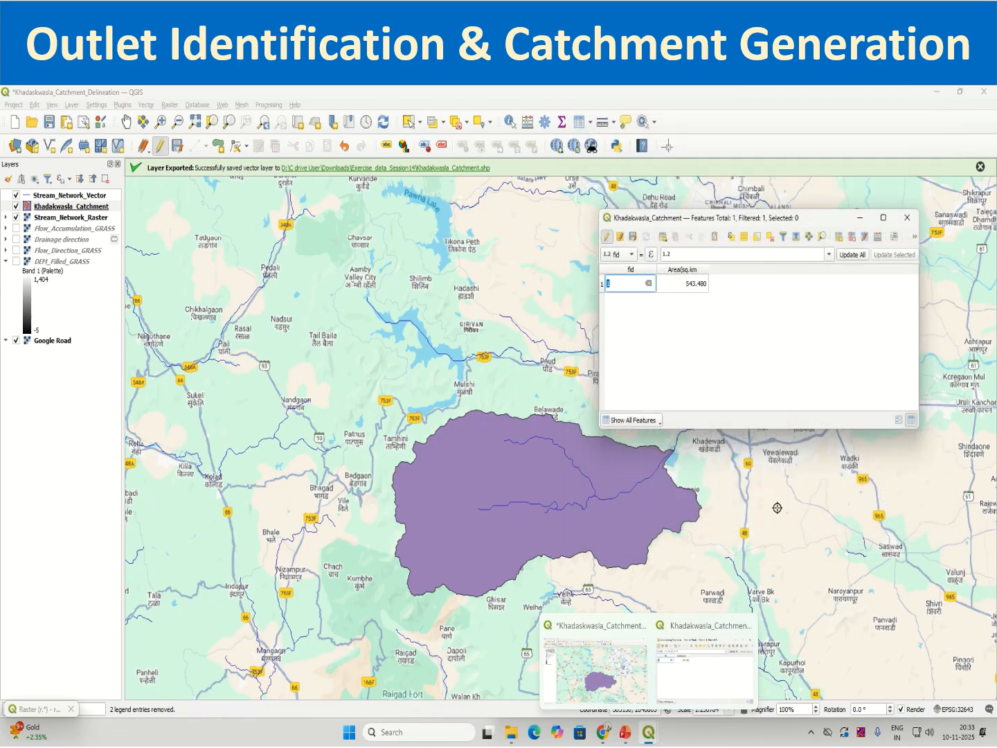
Stop editing Khadakwasla_Catchment, saving the changes, and close its attribute table.
click(704, 327)
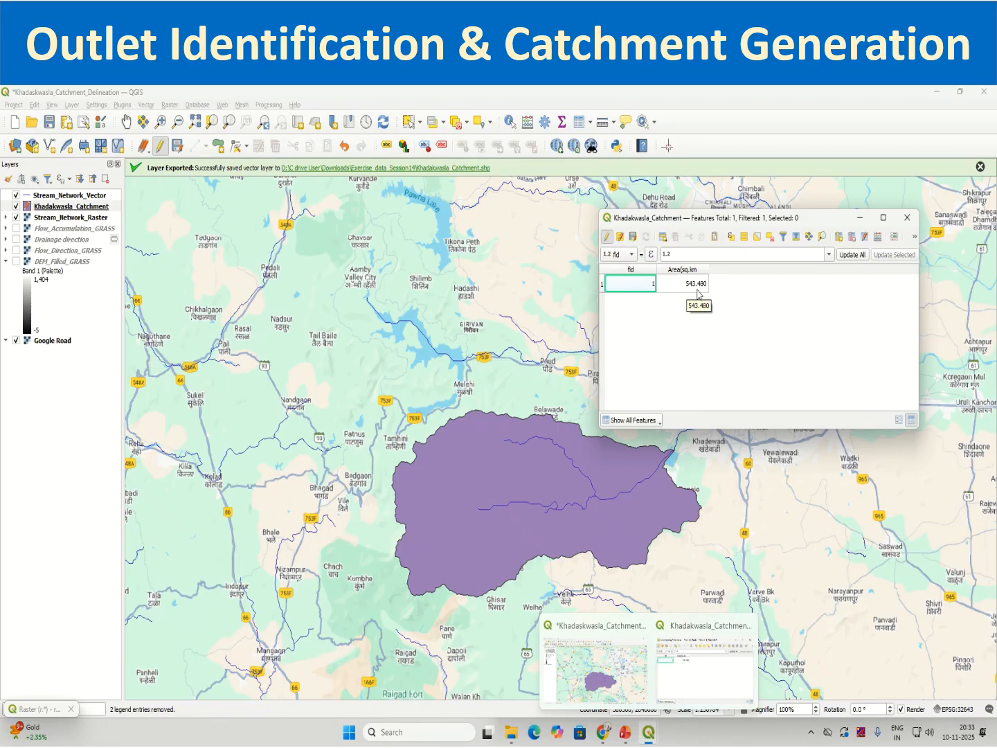
click(608, 236)
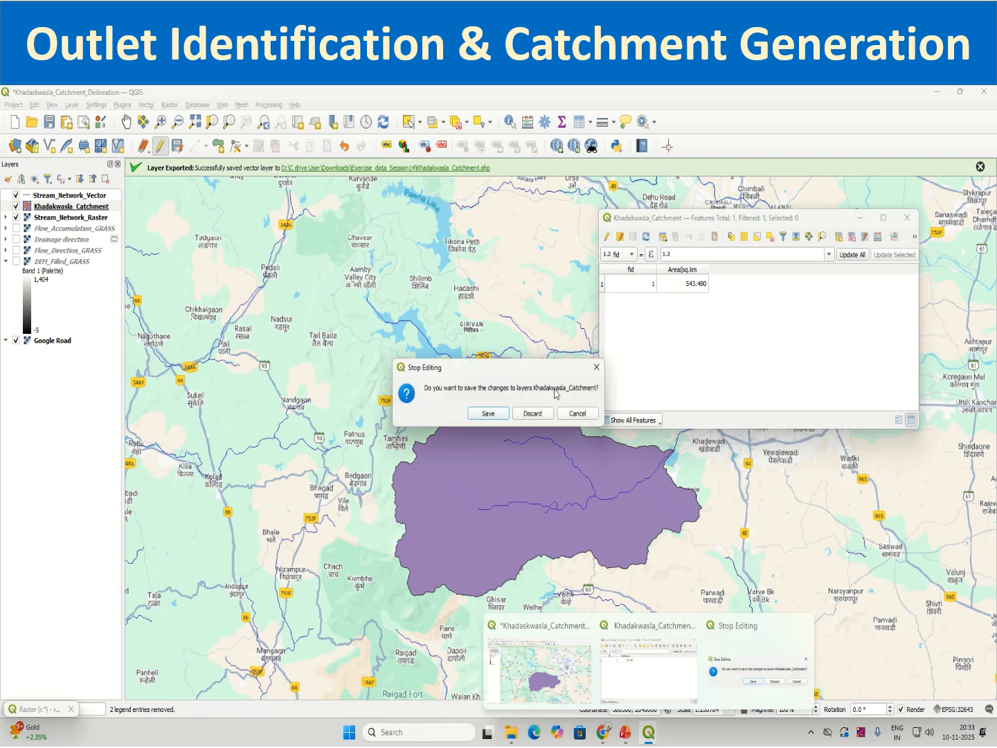
click(488, 415)
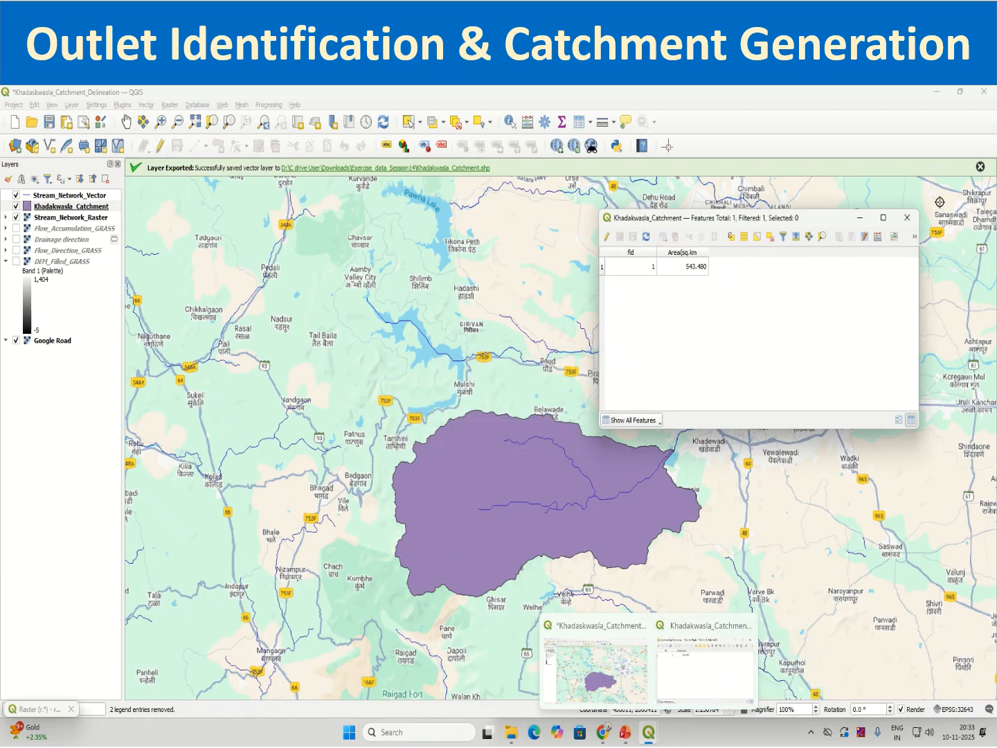
click(907, 217)
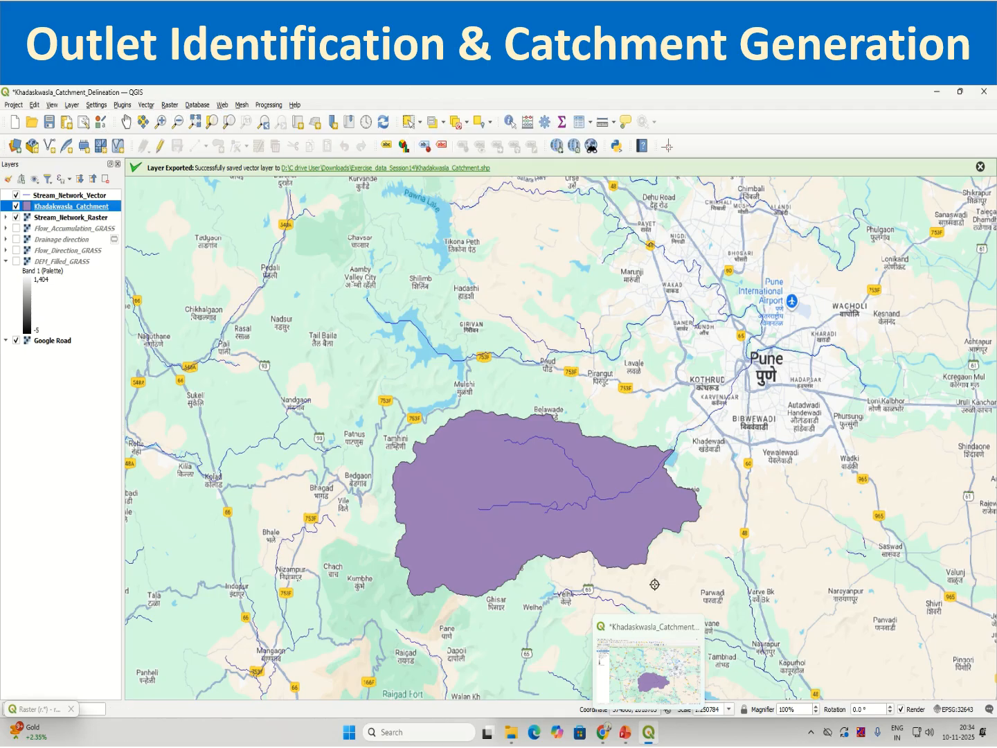
Search the processing algorithms for "vect" and look through the results for the GRASS raster-to-vector tool.
click(268, 106)
click(274, 120)
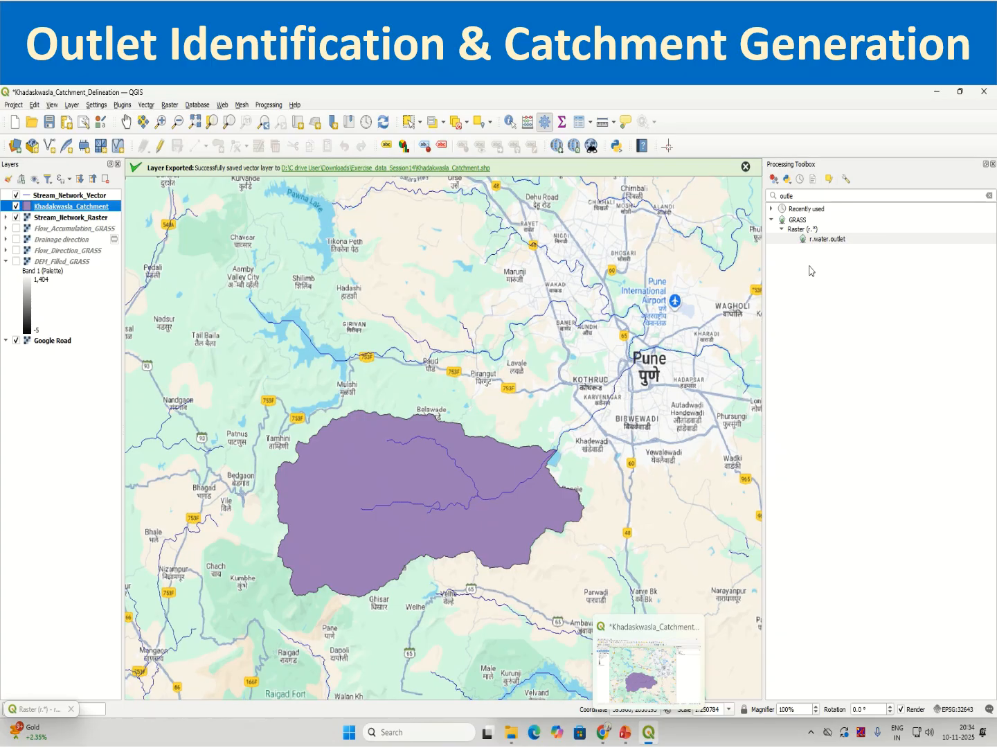
double_click(806, 197)
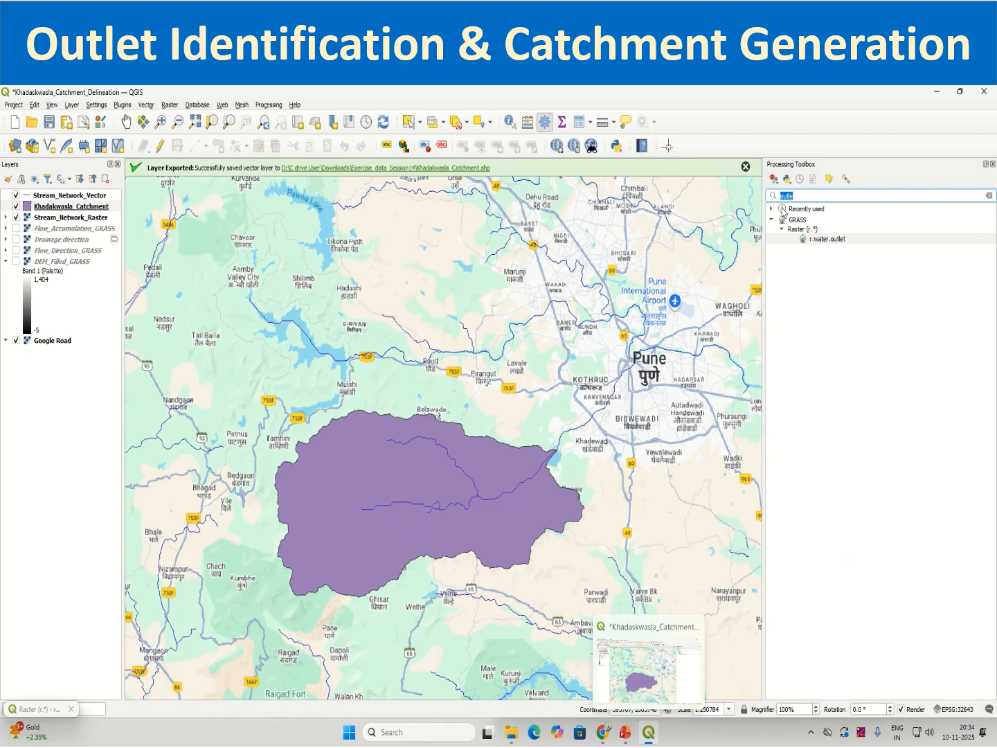
text(vect)
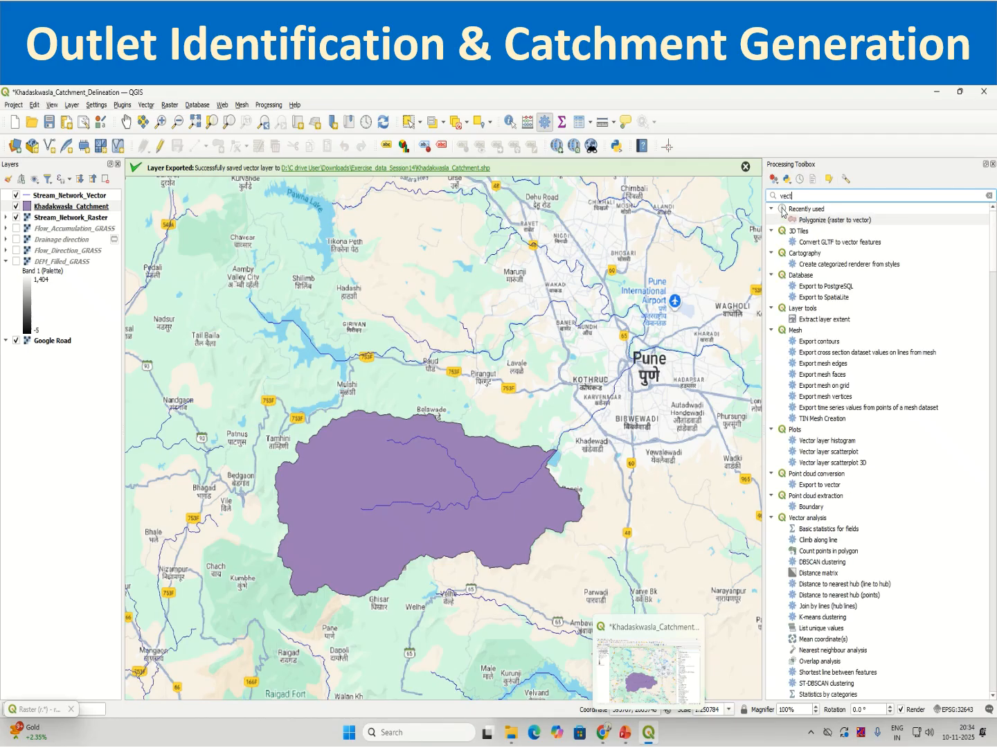
scroll(906, 616, down, 20)
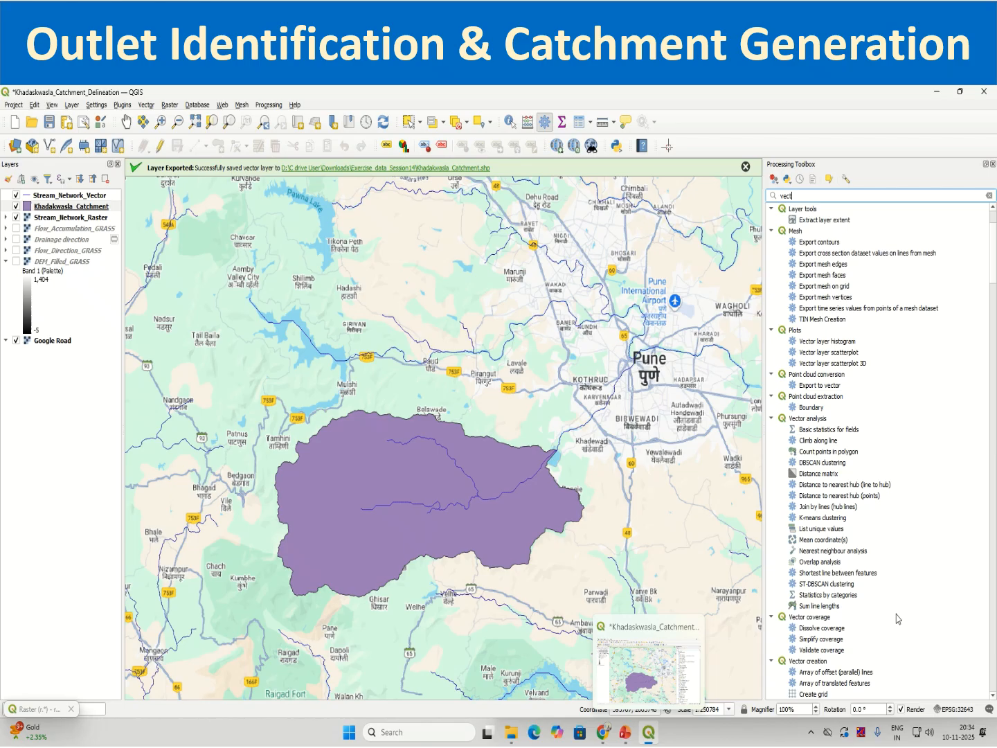
scroll(899, 619, down, 10)
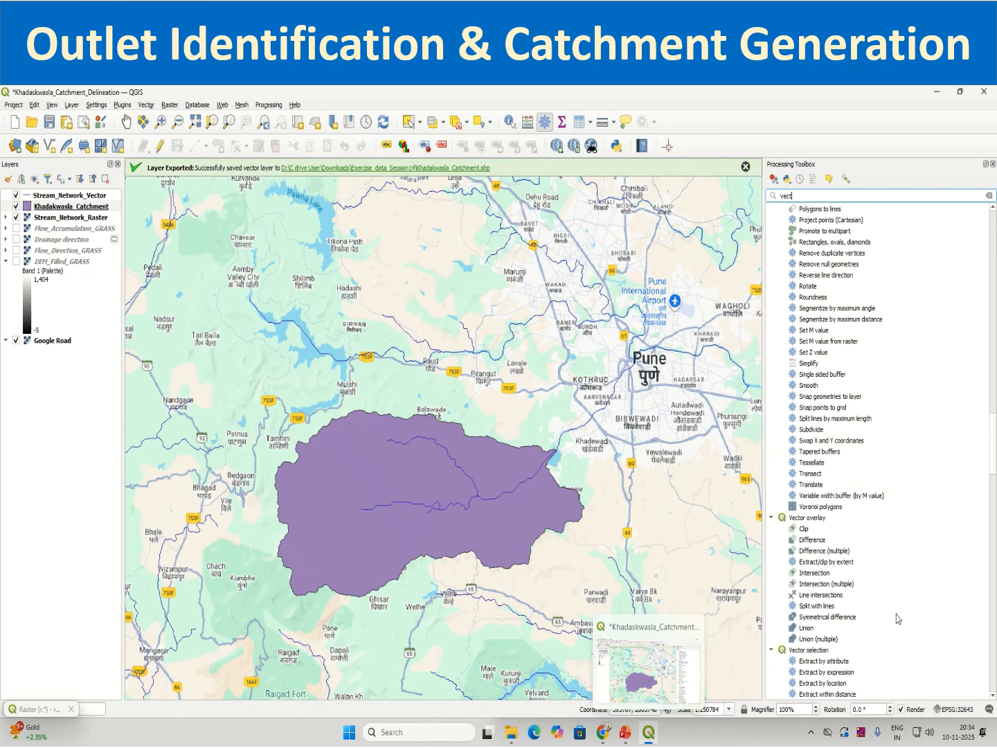
drag(995, 453, 994, 693)
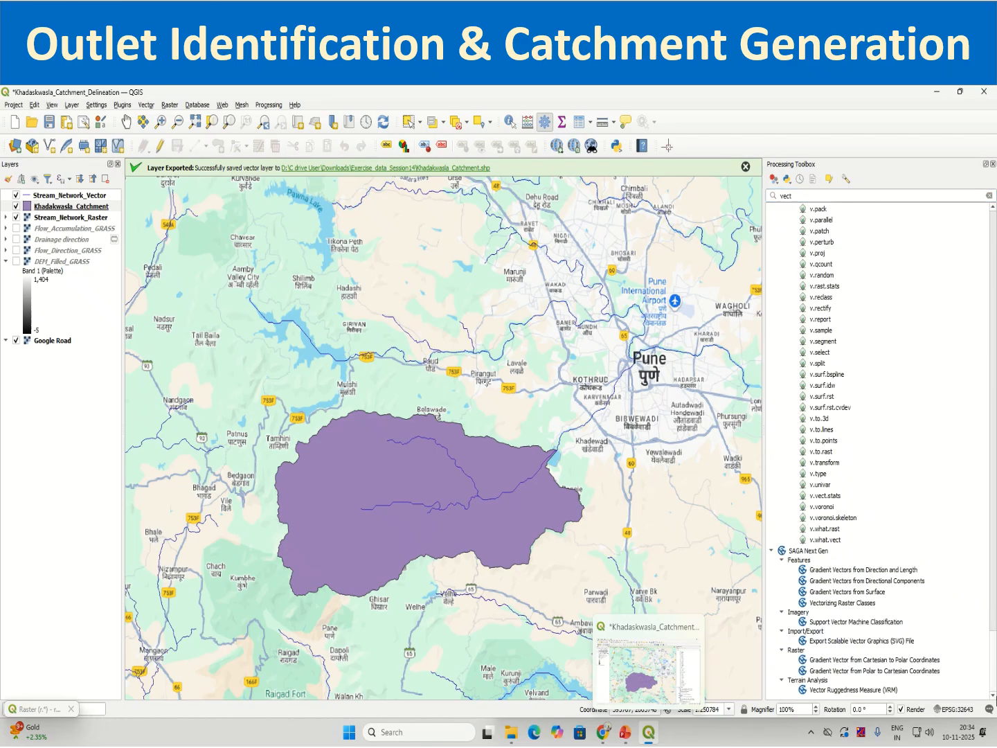
scroll(813, 464, up, 20)
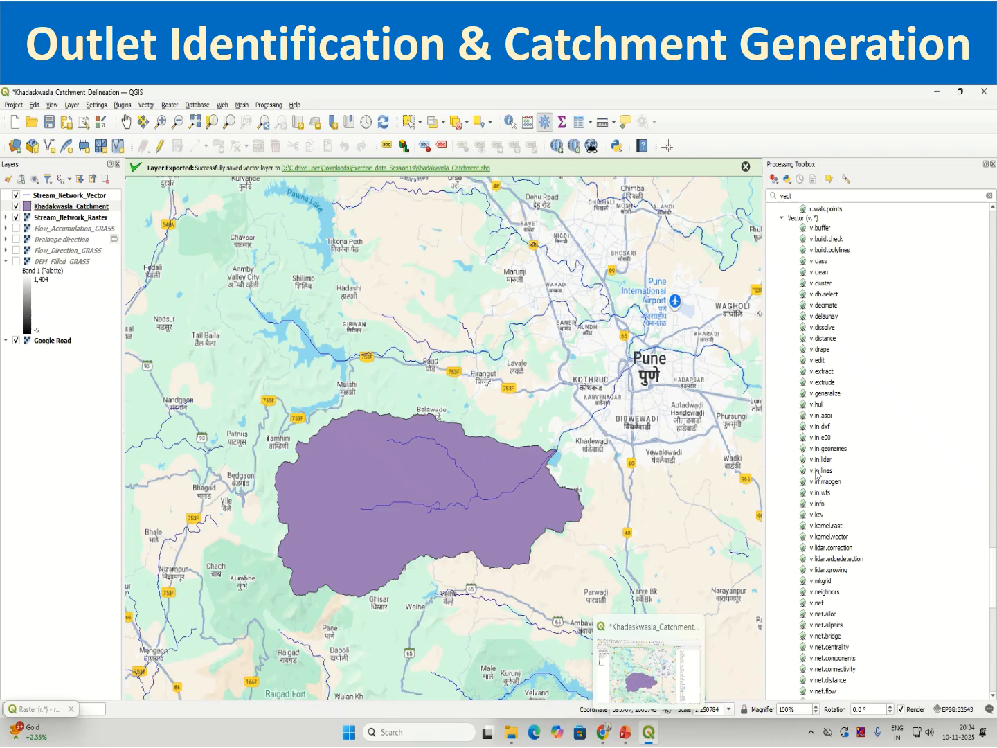
scroll(817, 475, up, 4)
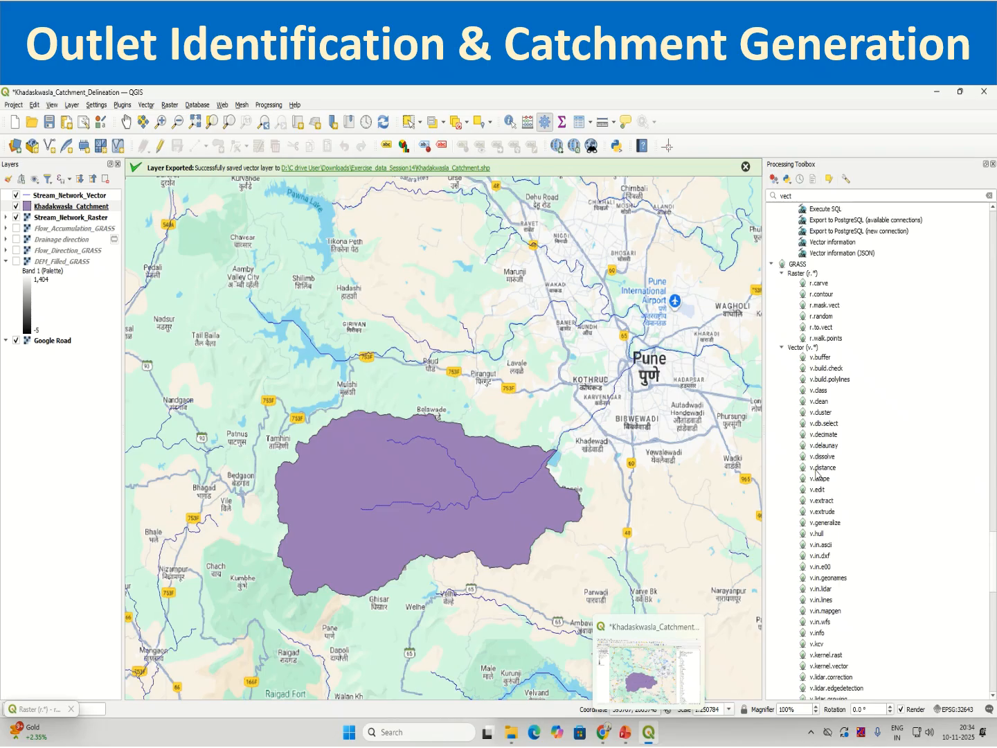
Open the GRASS r.to.vect tool, review its description and parameters, and close it without running.
click(827, 329)
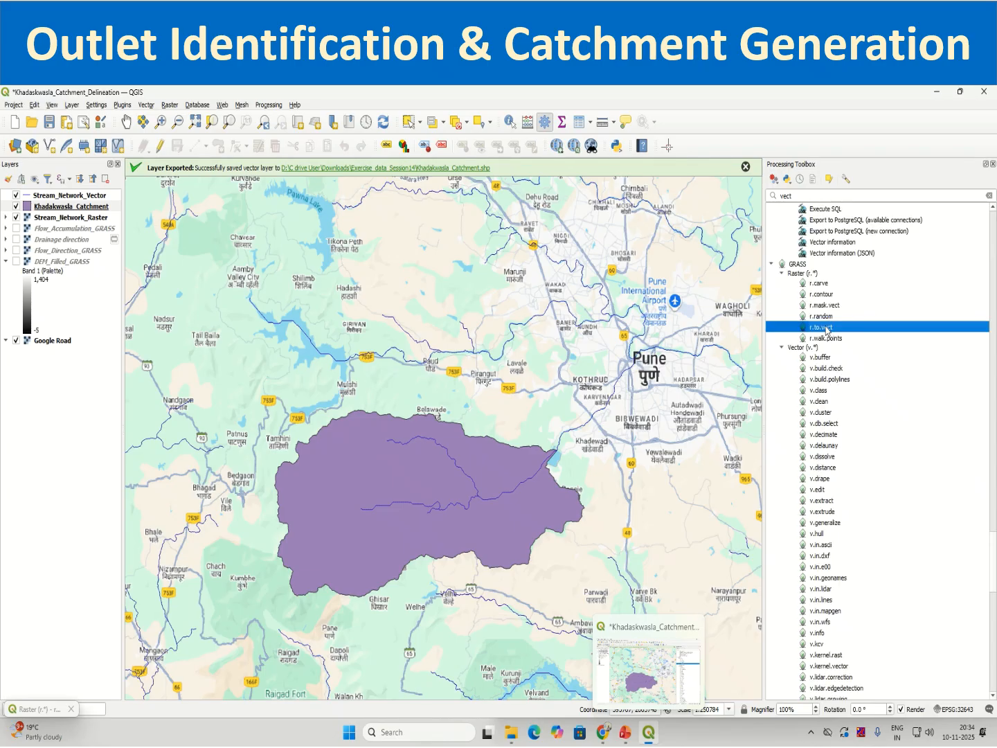
double_click(827, 330)
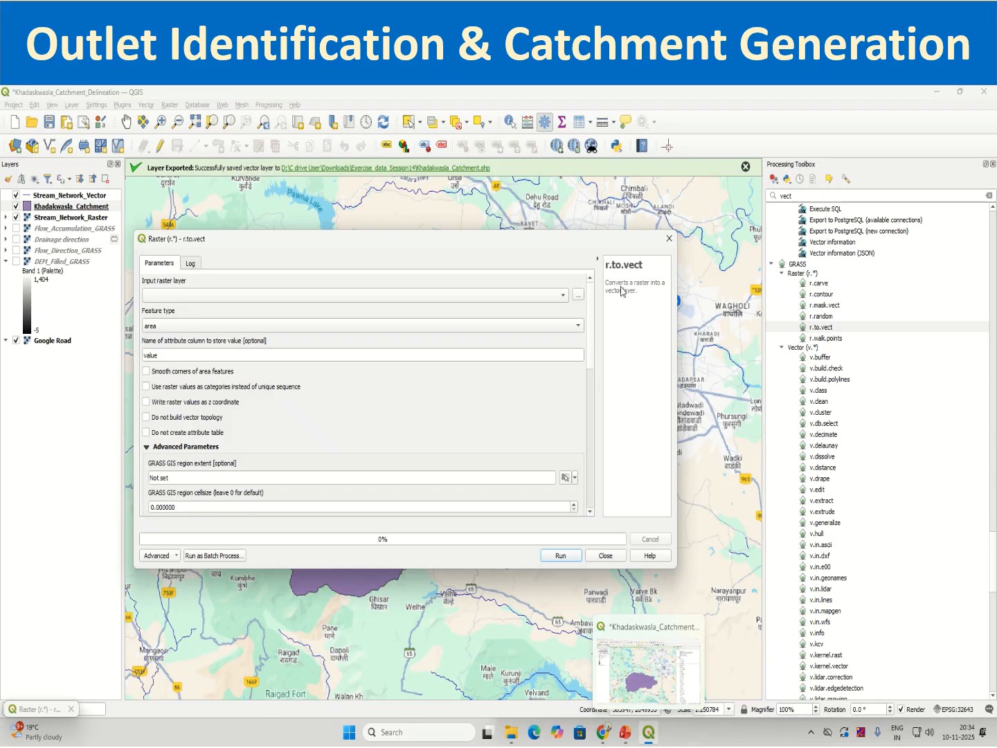
drag(622, 290, 627, 291)
click(596, 558)
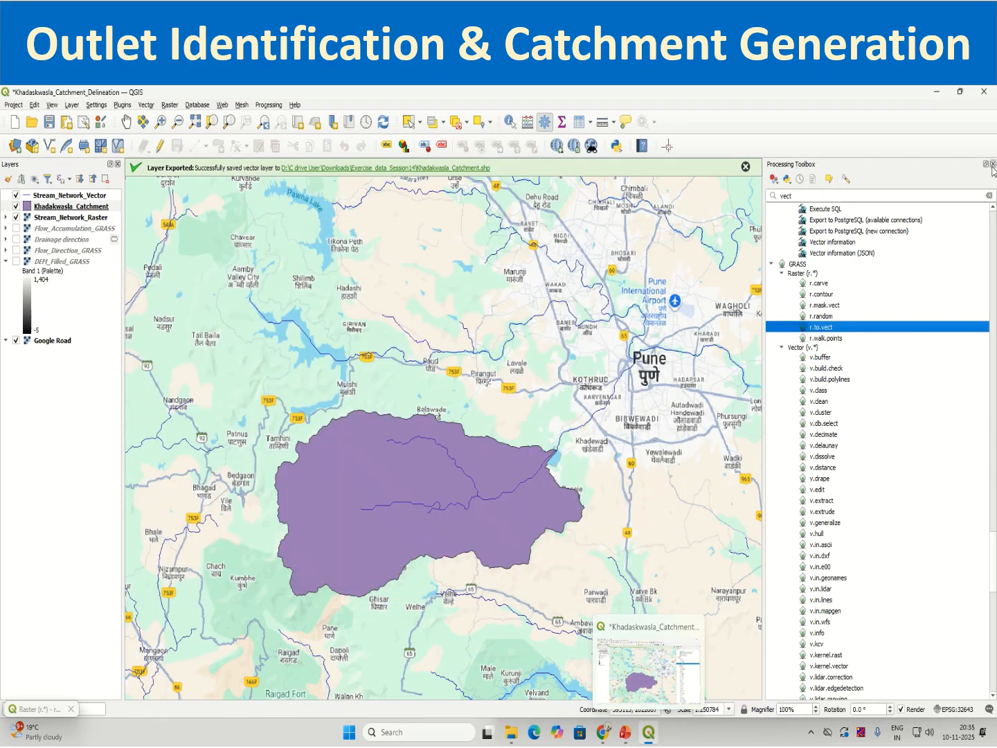